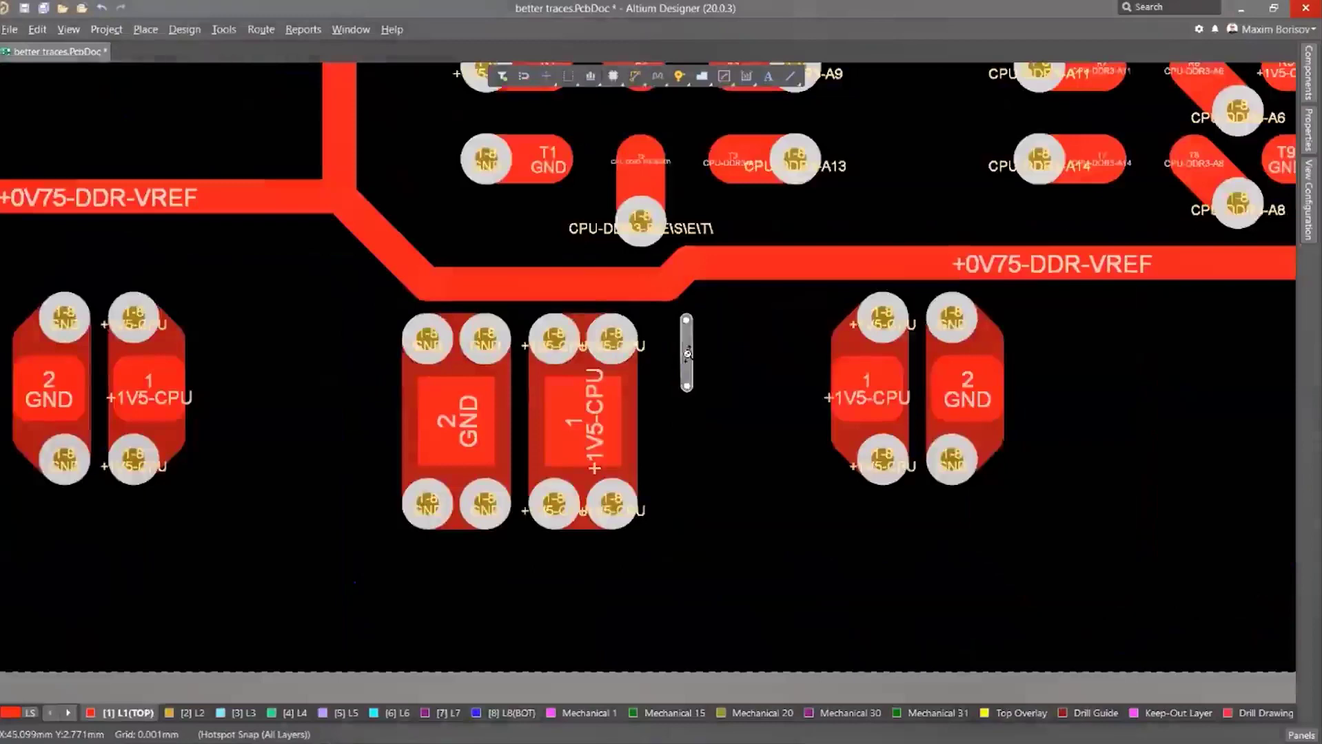
Drag the horizontal +0V75-DDR-VREF track segment that joins the two vertical VREF tracks between the memory chips
{"action": "scroll", "coordinate": [384, 221], "scroll_direction": "up", "scroll_amount": 4, "text": "ctrl"}
{"action": "left_click", "coordinate": [399, 447]}
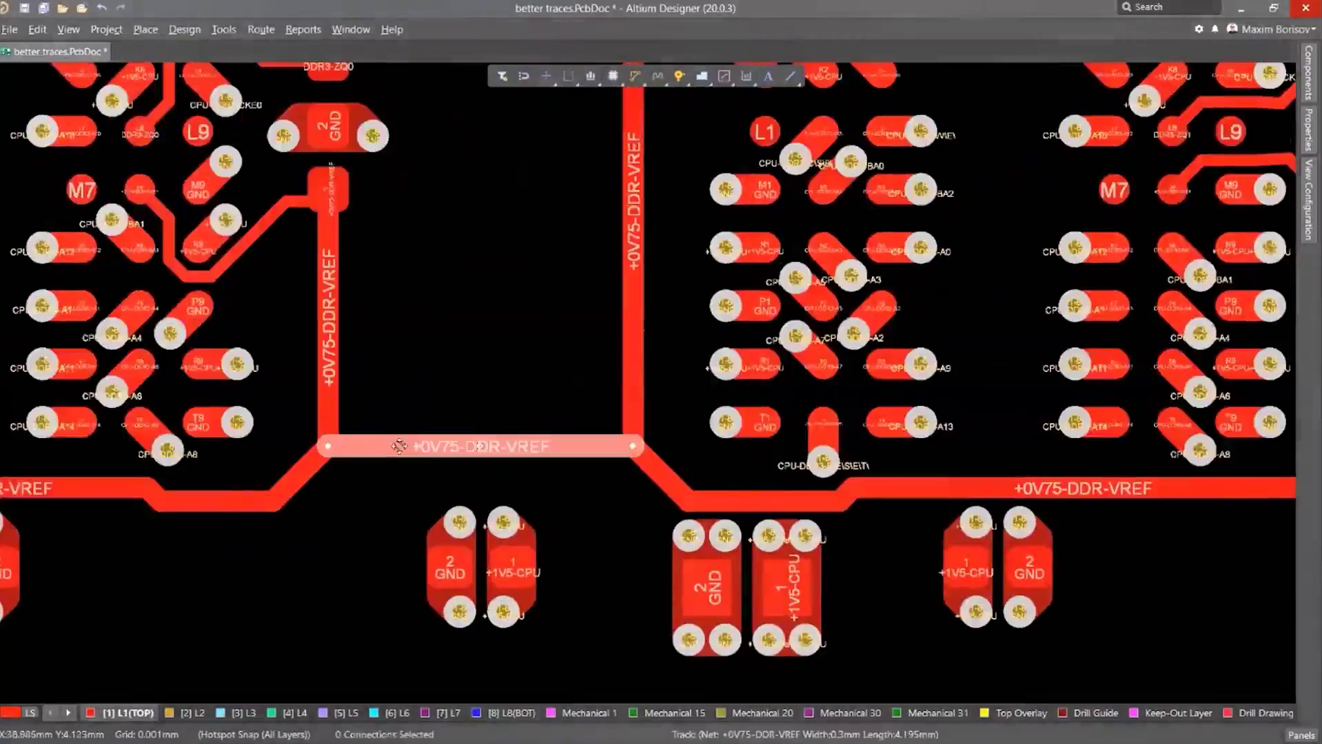
{"action": "scroll", "coordinate": [399, 447], "scroll_direction": "up", "scroll_amount": 1}
{"action": "left_click_drag", "start_coordinate": [399, 446], "coordinate": [424, 501]}
{"action": "scroll", "coordinate": [138, 568], "scroll_direction": "down", "scroll_amount": 4, "text": "ctrl"}
{"action": "scroll", "coordinate": [248, 505], "scroll_direction": "up", "scroll_amount": 2, "text": "ctrl"}
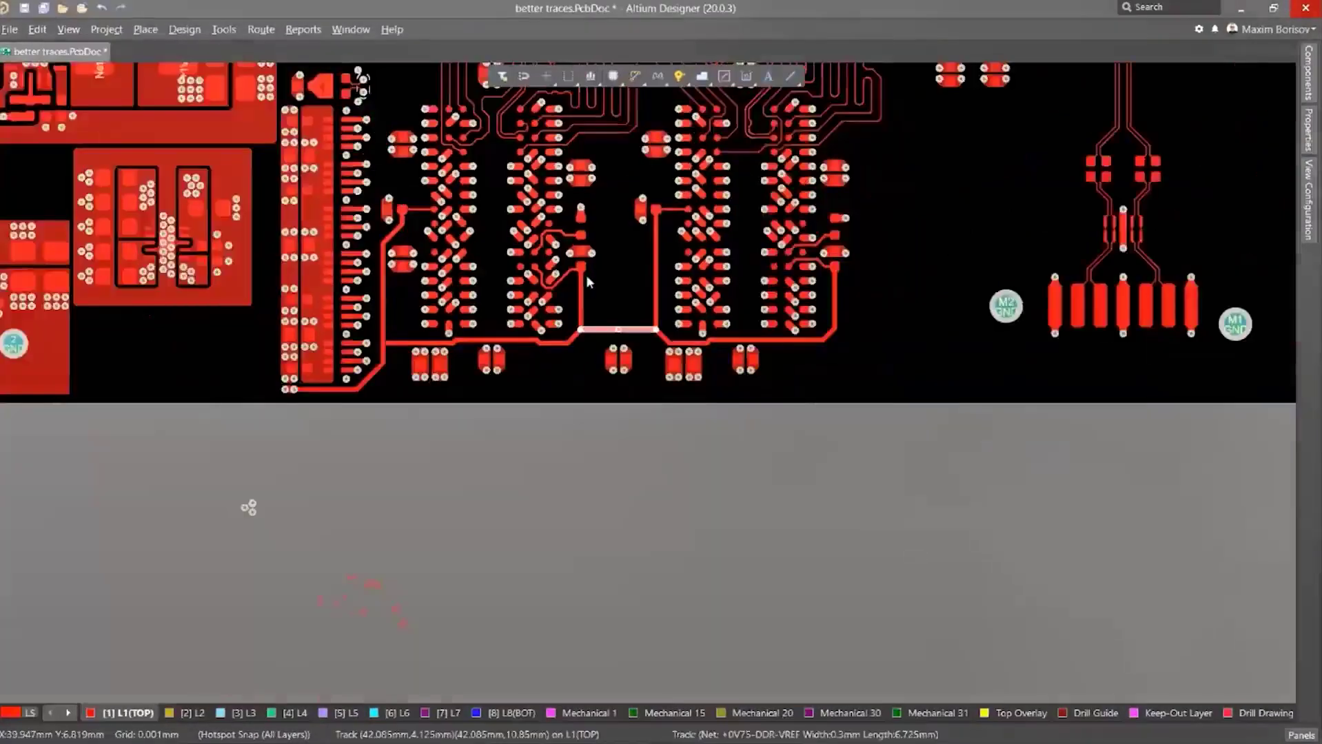
Select the upper arcs of the three neighbouring DDR3 tuning meanders, including CPU-DDR3-DQ15, and drag them together
{"action": "scroll", "coordinate": [464, 234], "scroll_direction": "up", "scroll_amount": 6, "text": "ctrl"}
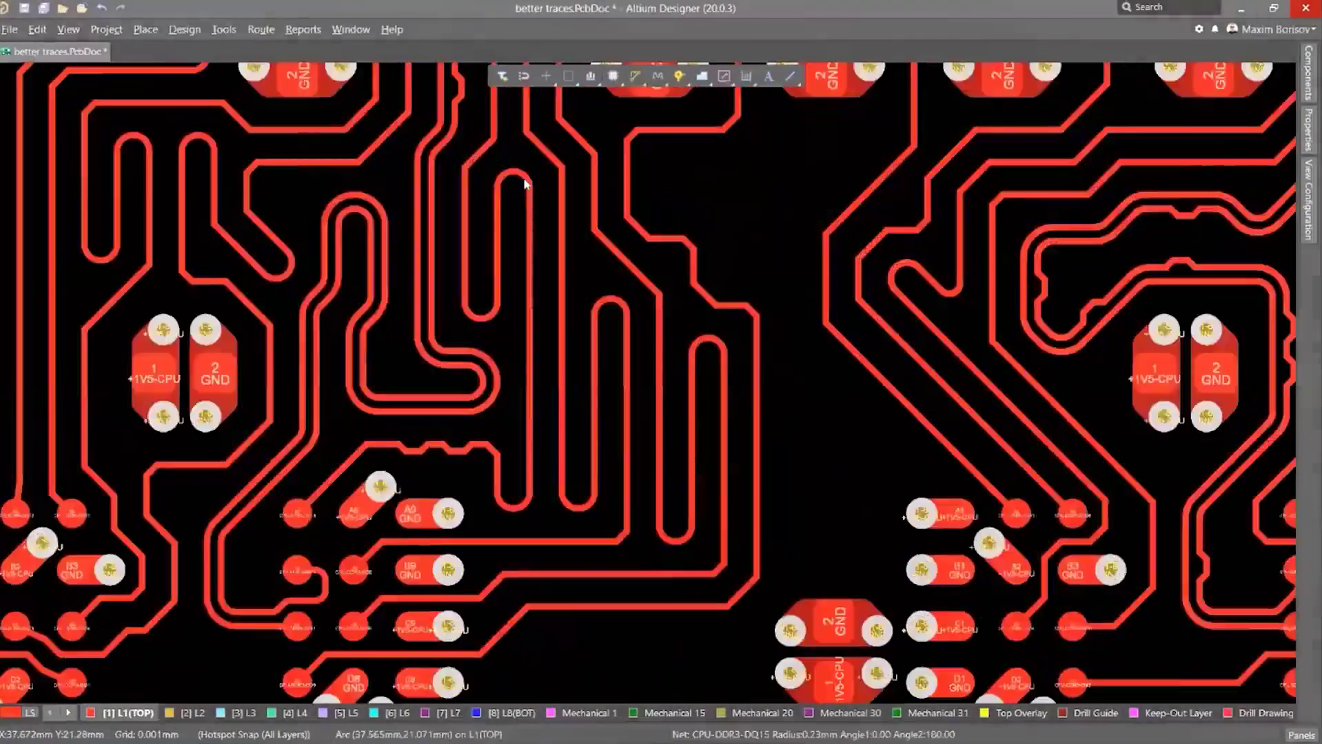
{"action": "left_click", "coordinate": [525, 185]}
{"action": "left_click", "coordinate": [624, 307], "text": "shift"}
{"action": "left_click", "coordinate": [721, 343], "text": "shift"}
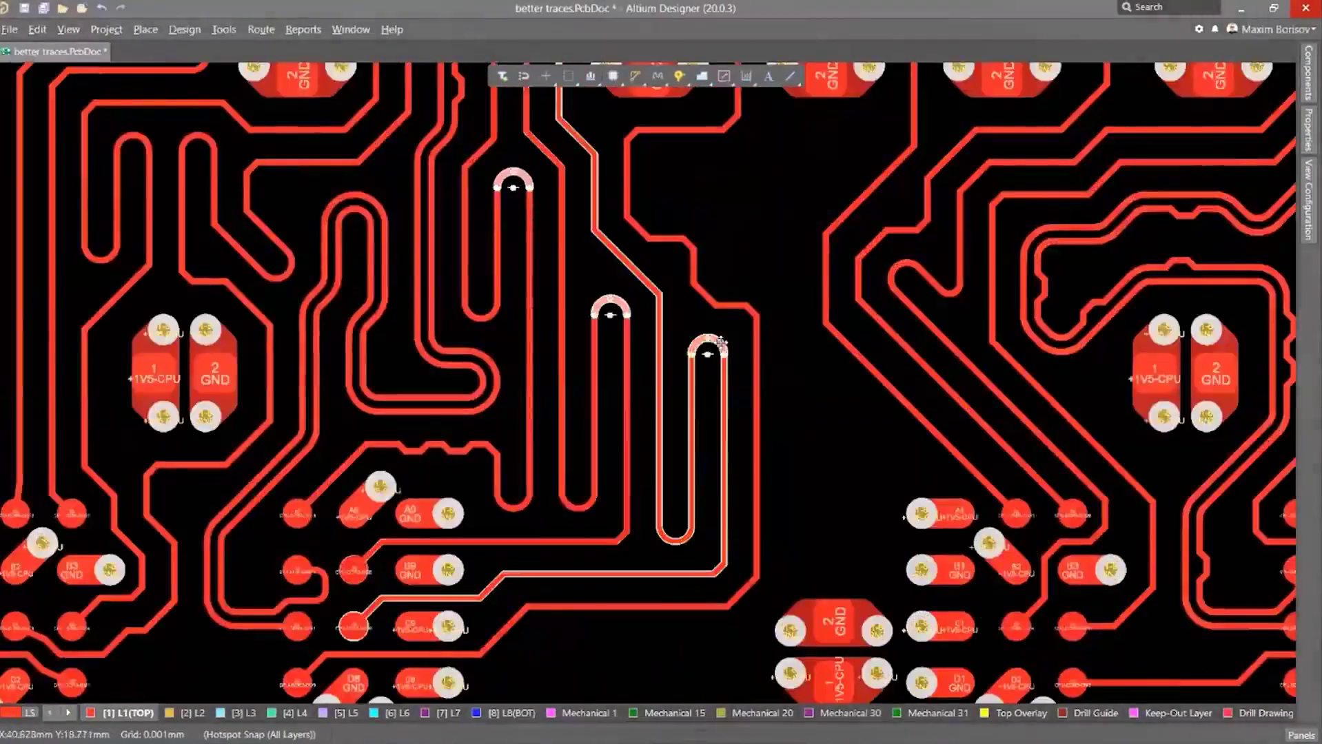
{"action": "scroll", "coordinate": [733, 339], "scroll_direction": "up", "scroll_amount": 1, "text": "ctrl"}
{"action": "mouse_move", "coordinate": [701, 340]}
{"action": "left_mouse_down"}
{"action": "mouse_move", "coordinate": [694, 440]}
{"action": "mouse_move", "coordinate": [696, 348]}
{"action": "left_mouse_up"}
{"action": "scroll", "coordinate": [856, 324], "scroll_direction": "down", "scroll_amount": 3, "text": "ctrl"}
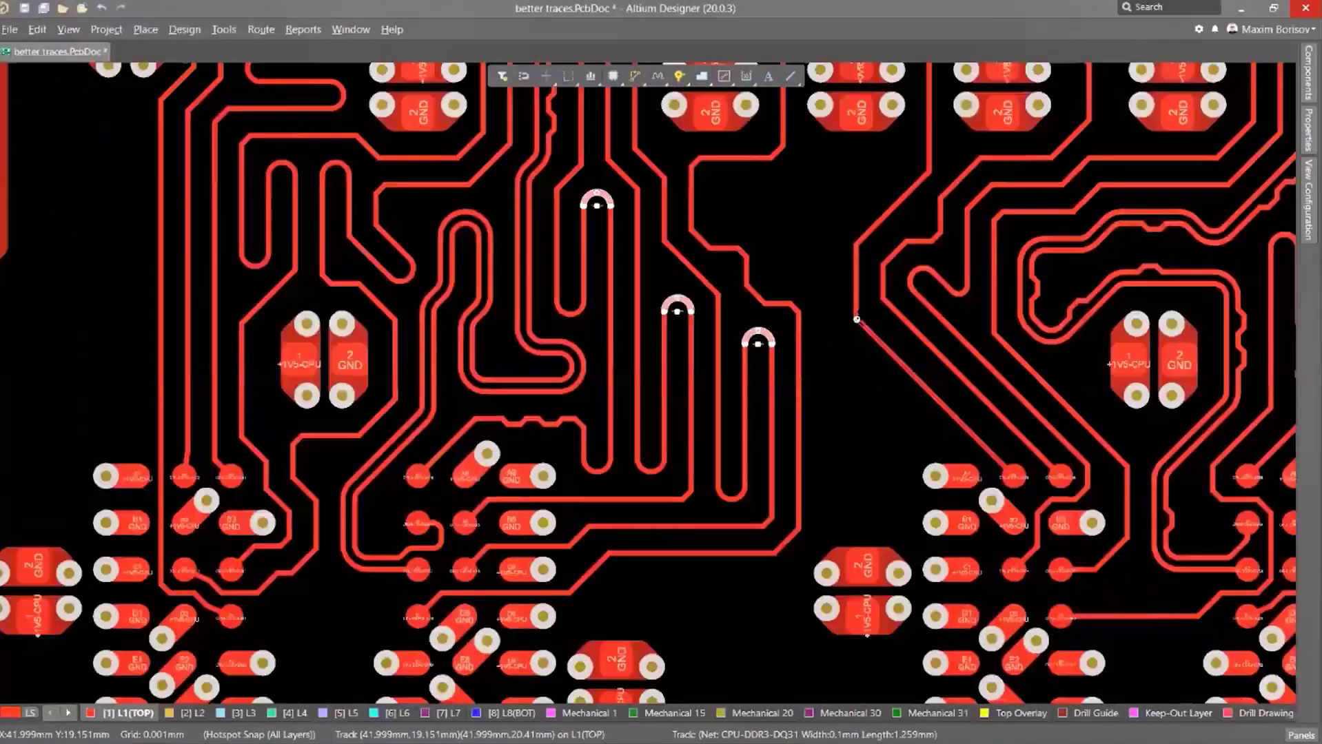
Drag a DDR3 trace section beside the CPU pads to reshape its route around the neighbouring pads
{"action": "scroll", "coordinate": [422, 314], "scroll_direction": "up", "scroll_amount": 5}
{"action": "scroll", "coordinate": [422, 314], "scroll_direction": "up", "scroll_amount": 5, "text": "ctrl"}
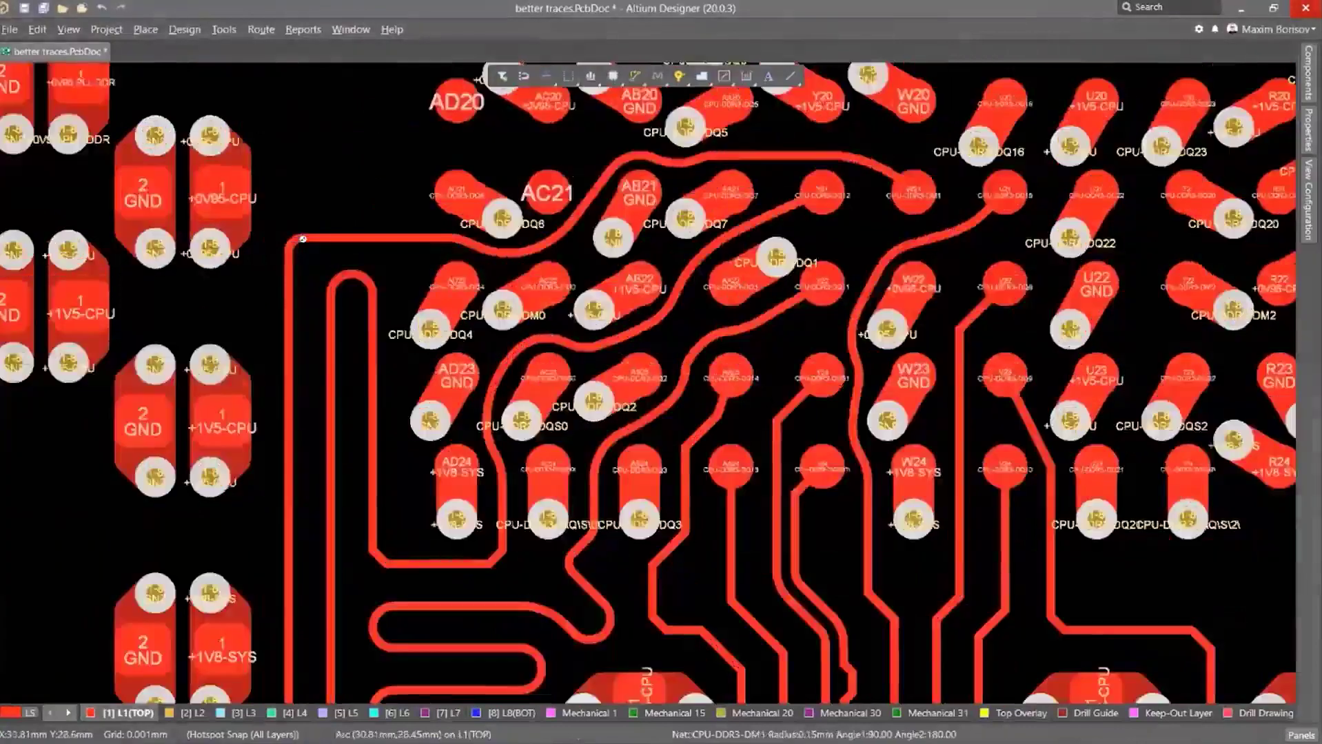
{"action": "mouse_move", "coordinate": [412, 338]}
{"action": "left_mouse_down"}
{"action": "mouse_move", "coordinate": [433, 255]}
{"action": "mouse_move", "coordinate": [428, 343]}
{"action": "mouse_move", "coordinate": [429, 227]}
{"action": "mouse_move", "coordinate": [430, 299]}
{"action": "left_mouse_up"}
{"action": "scroll", "coordinate": [530, 300], "scroll_direction": "down", "scroll_amount": 4, "text": "ctrl"}
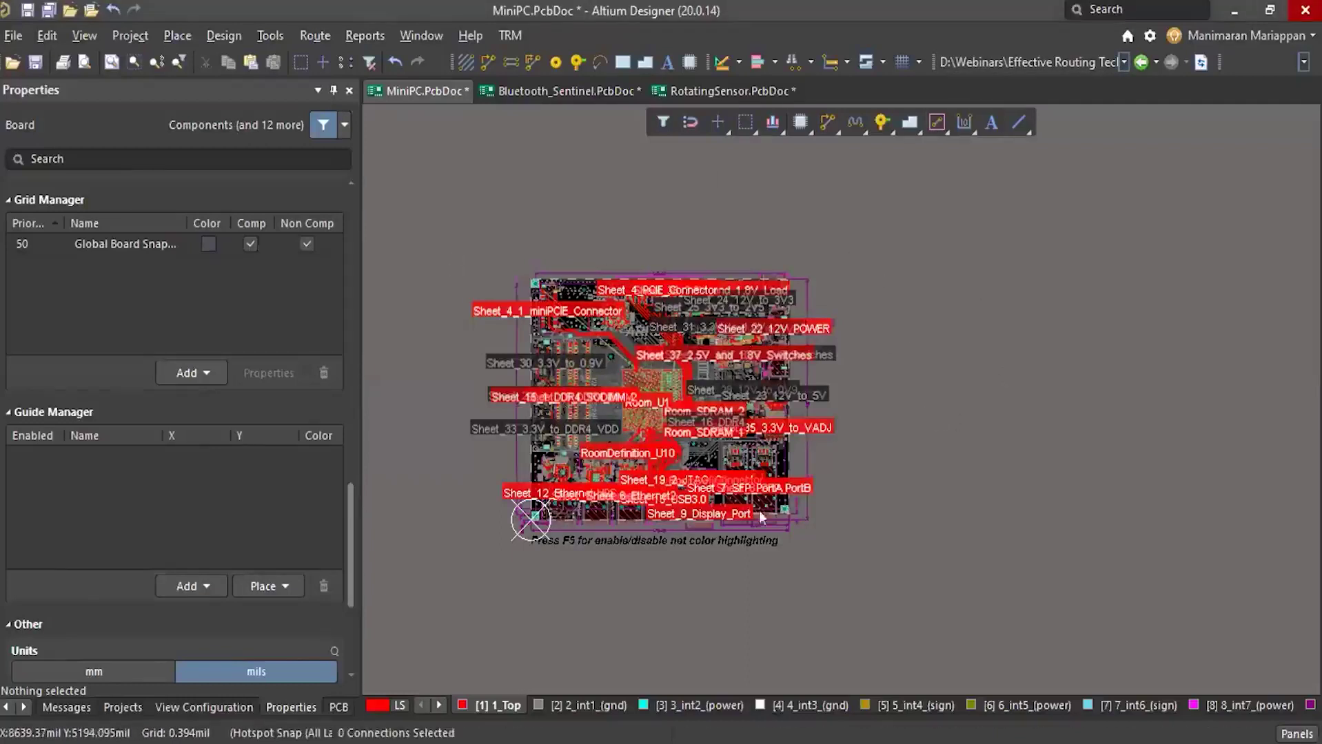
Examine the MiniPC board and the unrouted MINIPCIE_WAKE_L connection at pad 1 of the miniPCIE connector
{"action": "scroll", "coordinate": [868, 320], "scroll_direction": "up", "scroll_amount": 5, "text": "ctrl"}
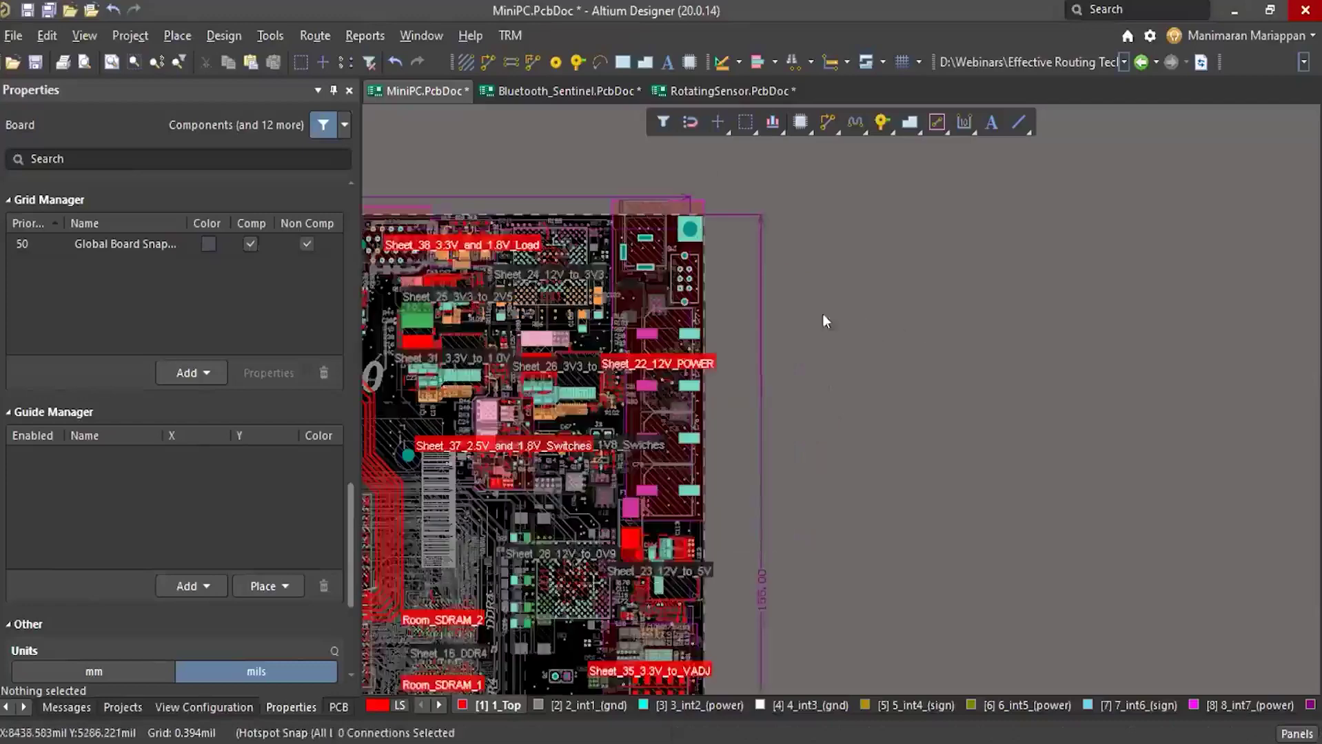
{"action": "scroll", "coordinate": [485, 288], "scroll_direction": "down", "scroll_amount": 5, "text": "ctrl"}
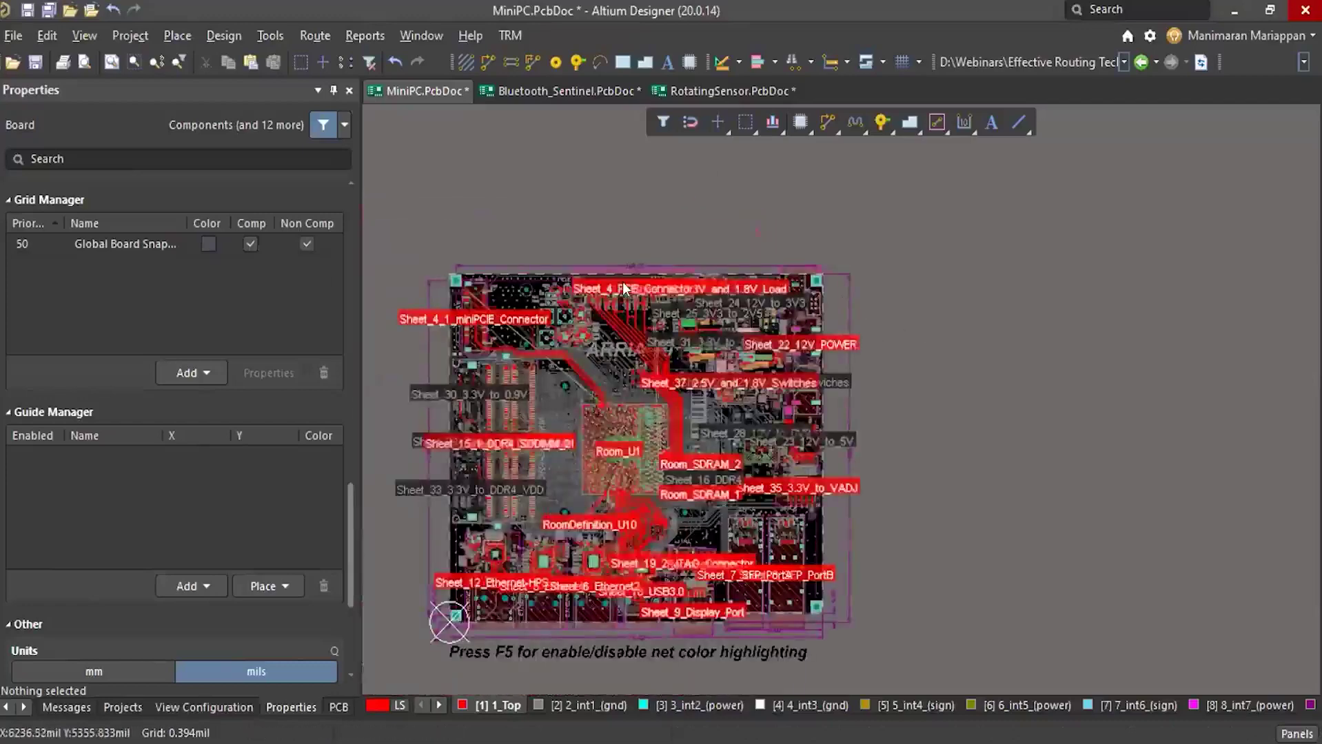
{"action": "scroll", "coordinate": [623, 282], "scroll_direction": "up", "scroll_amount": 2, "text": "ctrl"}
{"action": "scroll", "coordinate": [574, 332], "scroll_direction": "up", "scroll_amount": 1, "text": "ctrl"}
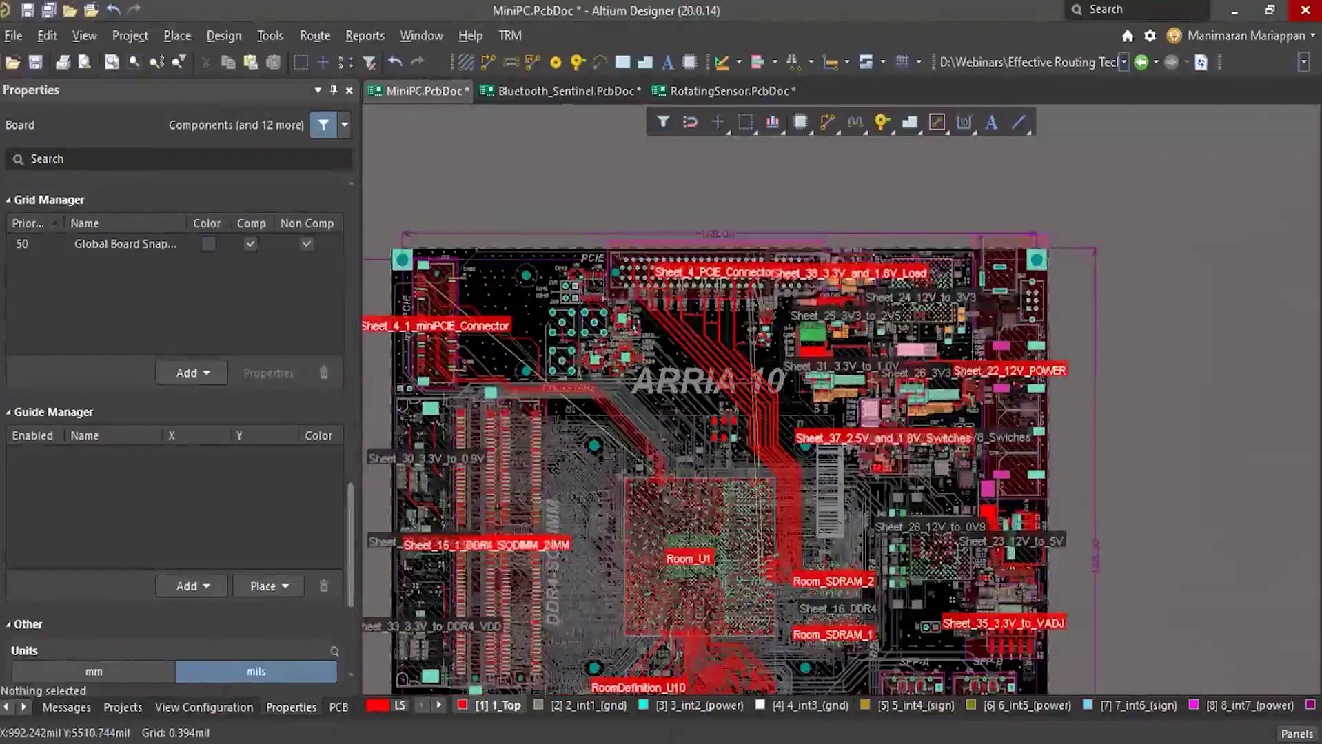
{"action": "scroll", "coordinate": [592, 317], "scroll_direction": "up", "scroll_amount": 4, "text": "ctrl"}
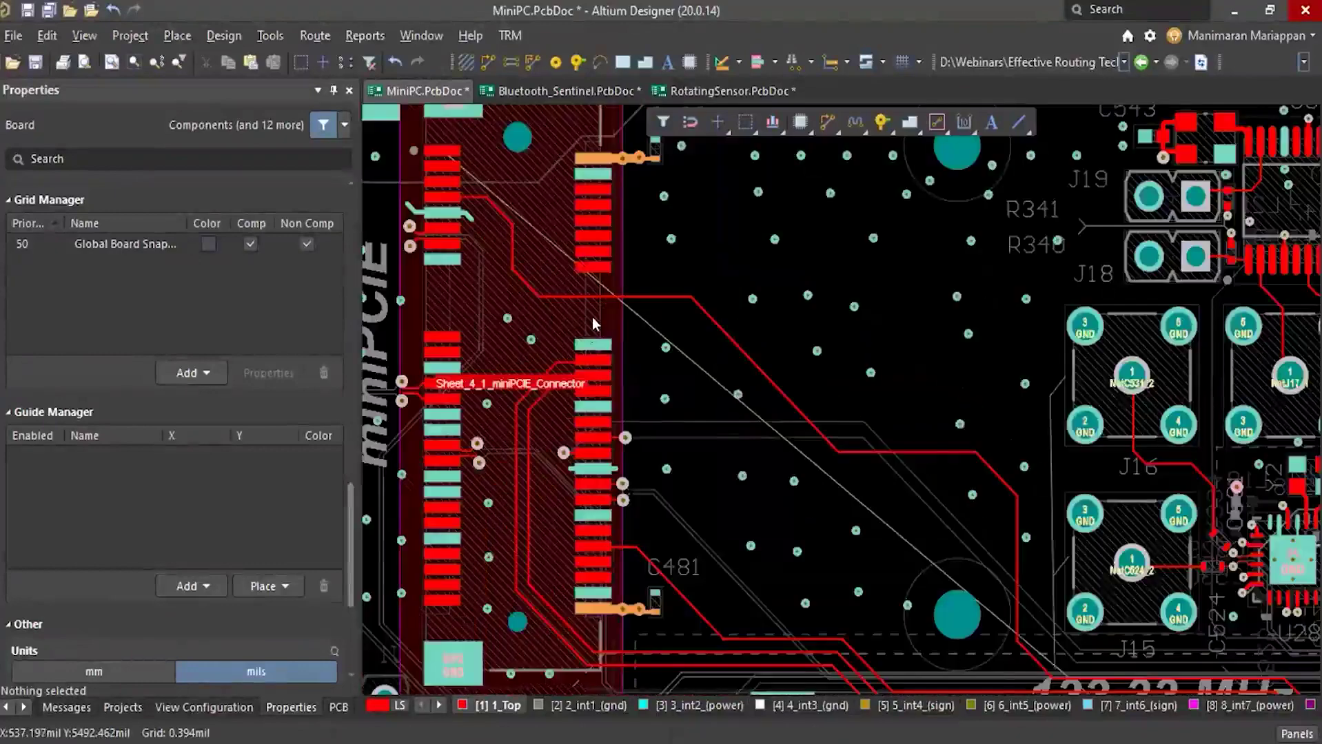
{"action": "scroll", "coordinate": [592, 317], "scroll_direction": "down", "scroll_amount": 1, "text": "ctrl"}
{"action": "scroll", "coordinate": [592, 317], "scroll_direction": "down", "scroll_amount": 1, "text": "ctrl"}
{"action": "scroll", "coordinate": [590, 315], "scroll_direction": "up", "scroll_amount": 1, "text": "ctrl"}
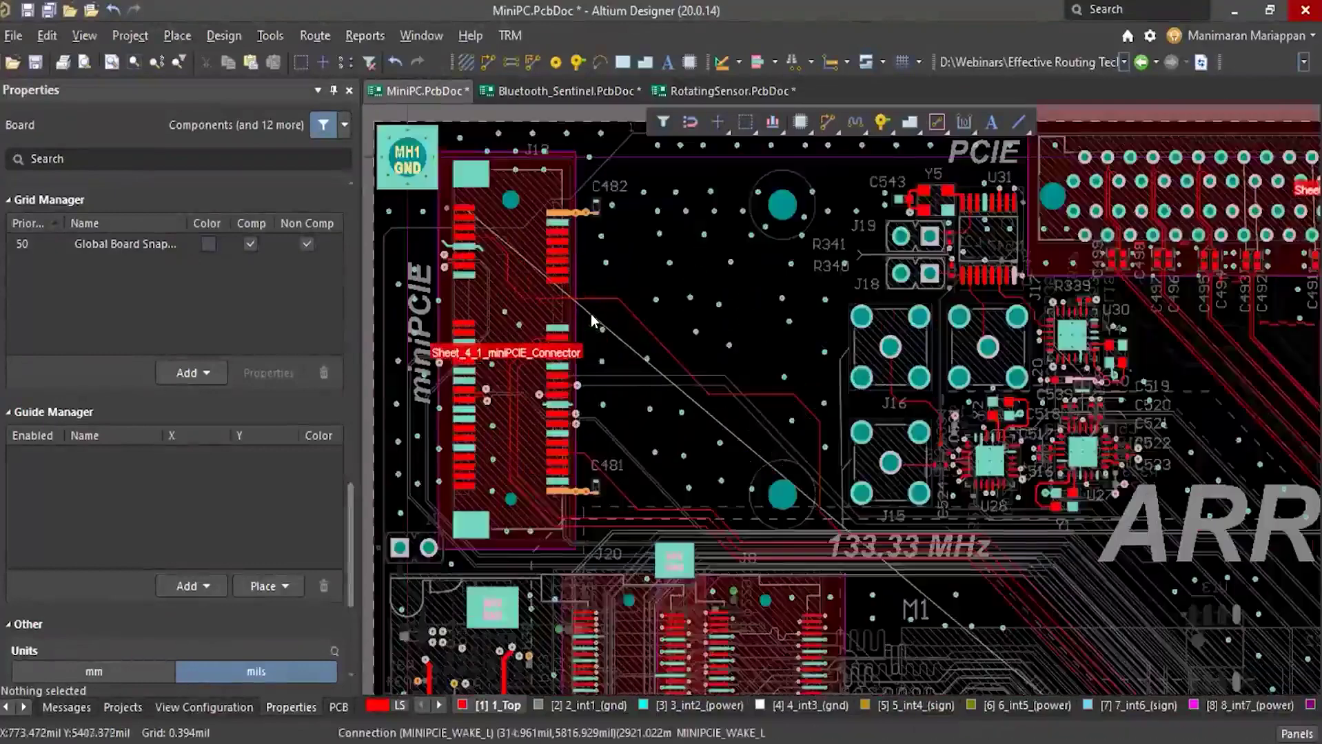
{"action": "scroll", "coordinate": [591, 314], "scroll_direction": "down", "scroll_amount": 1, "text": "ctrl"}
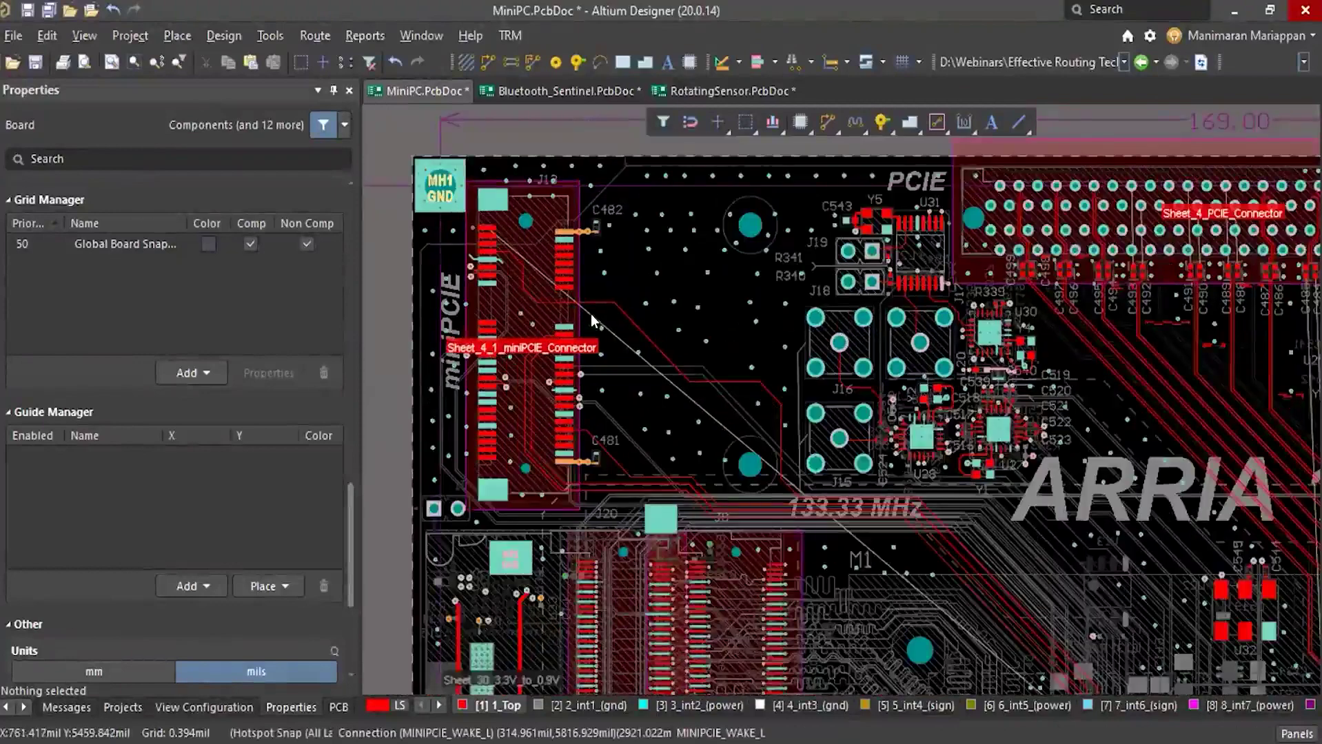
{"action": "scroll", "coordinate": [486, 231], "scroll_direction": "up", "scroll_amount": 1, "text": "ctrl"}
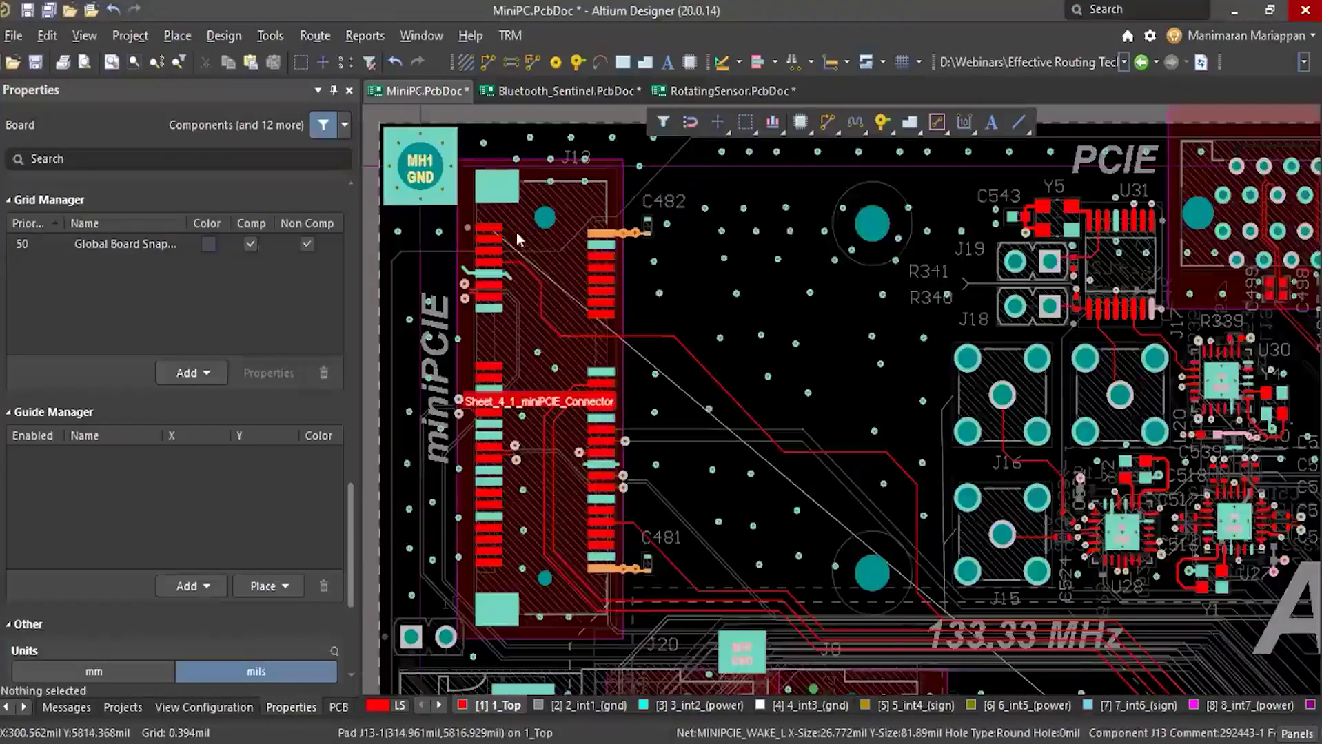
{"action": "scroll", "coordinate": [502, 256], "scroll_direction": "up", "scroll_amount": 1, "text": "ctrl"}
{"action": "scroll", "coordinate": [501, 256], "scroll_direction": "up", "scroll_amount": 1, "text": "ctrl"}
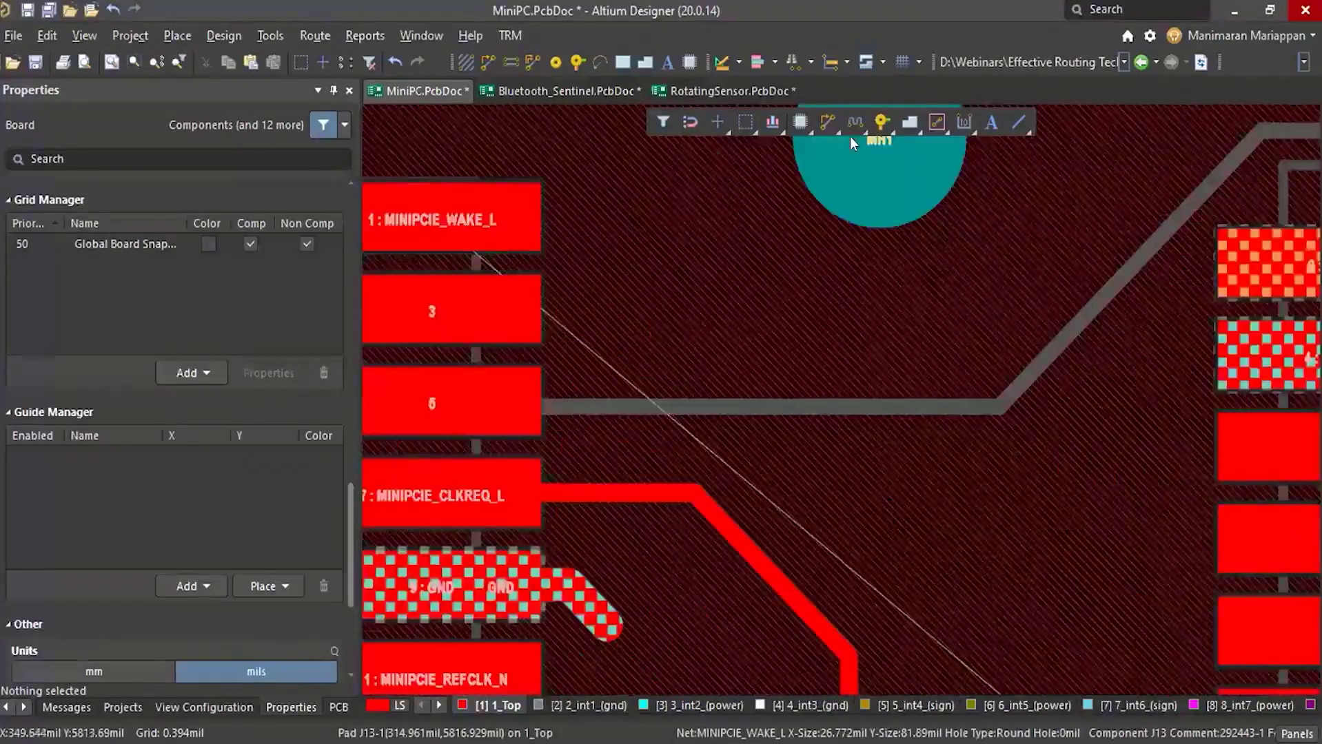
{"action": "scroll", "coordinate": [850, 136], "scroll_direction": "down", "scroll_amount": 1, "text": "ctrl"}
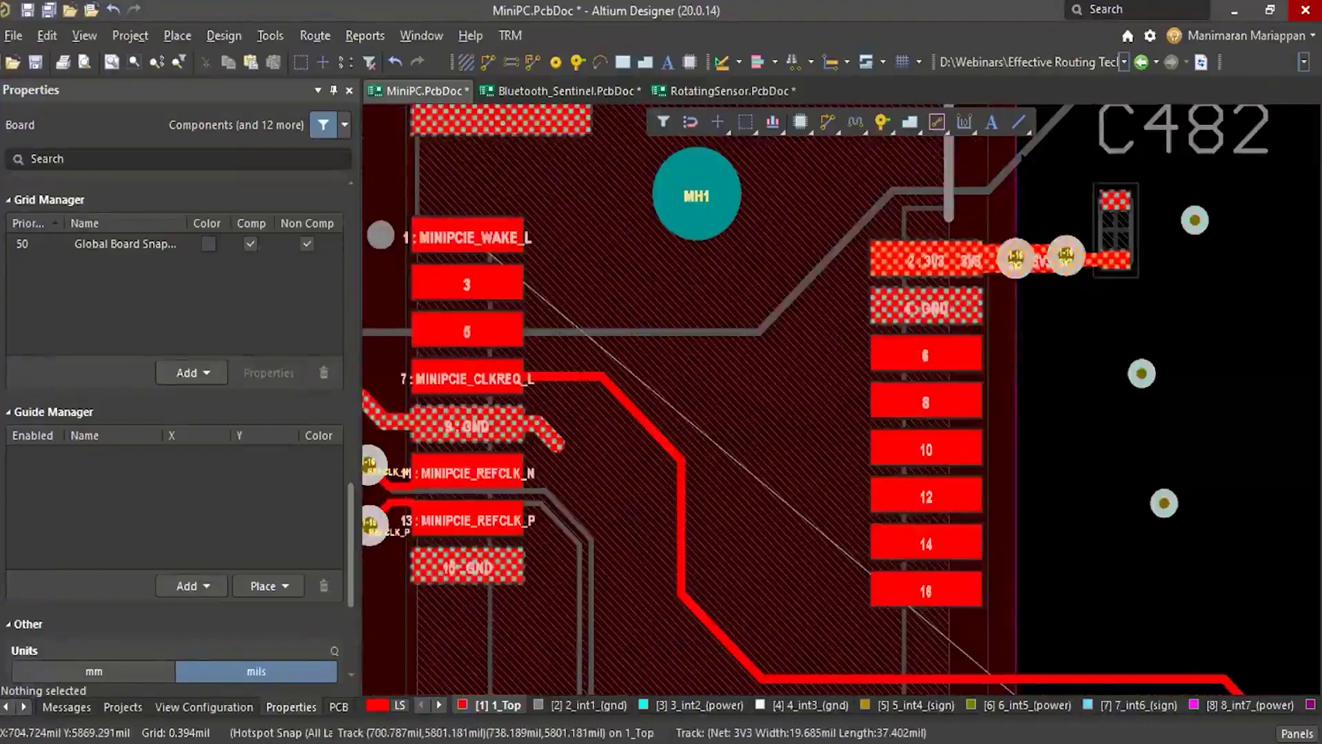
Start interactive routing of the MINIPCIE_WAKE_L net from pad 1 of the miniPCIE connector
{"action": "left_click", "coordinate": [313, 34]}
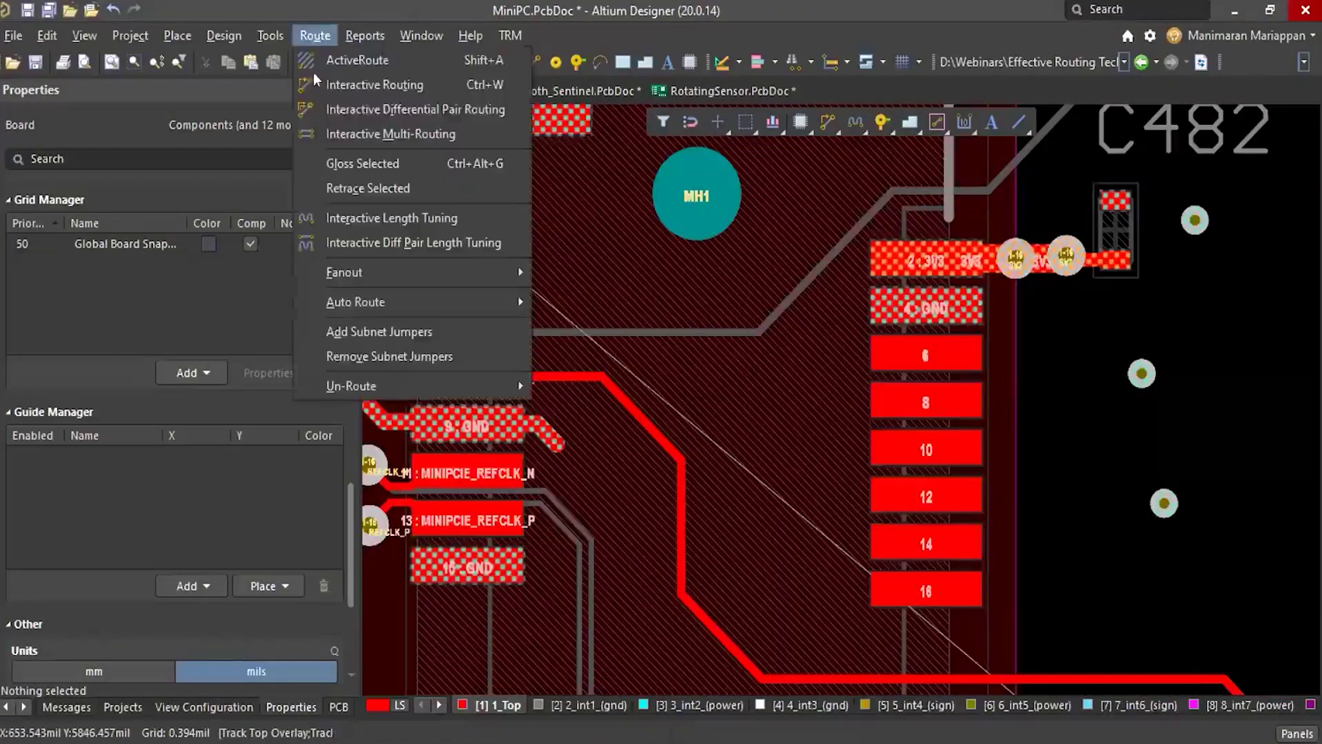
{"action": "left_click", "coordinate": [488, 85]}
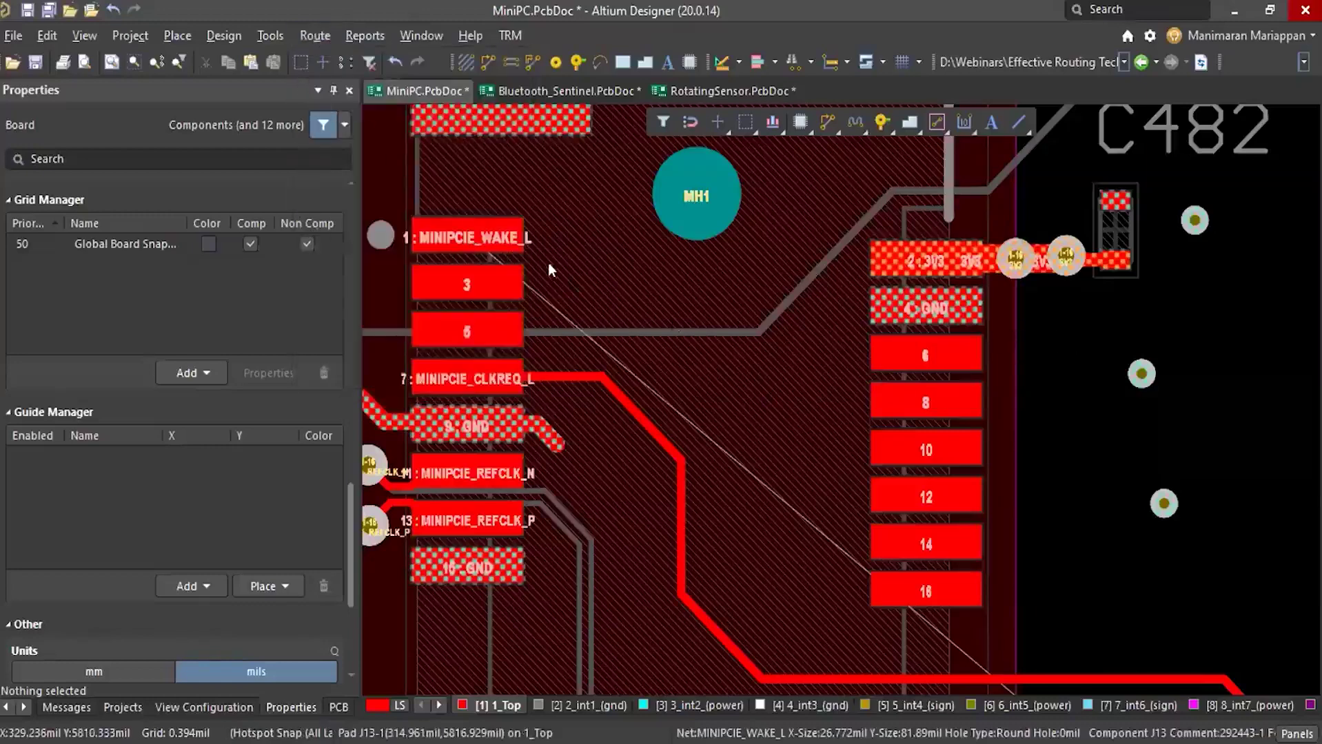
{"action": "left_click", "coordinate": [468, 238]}
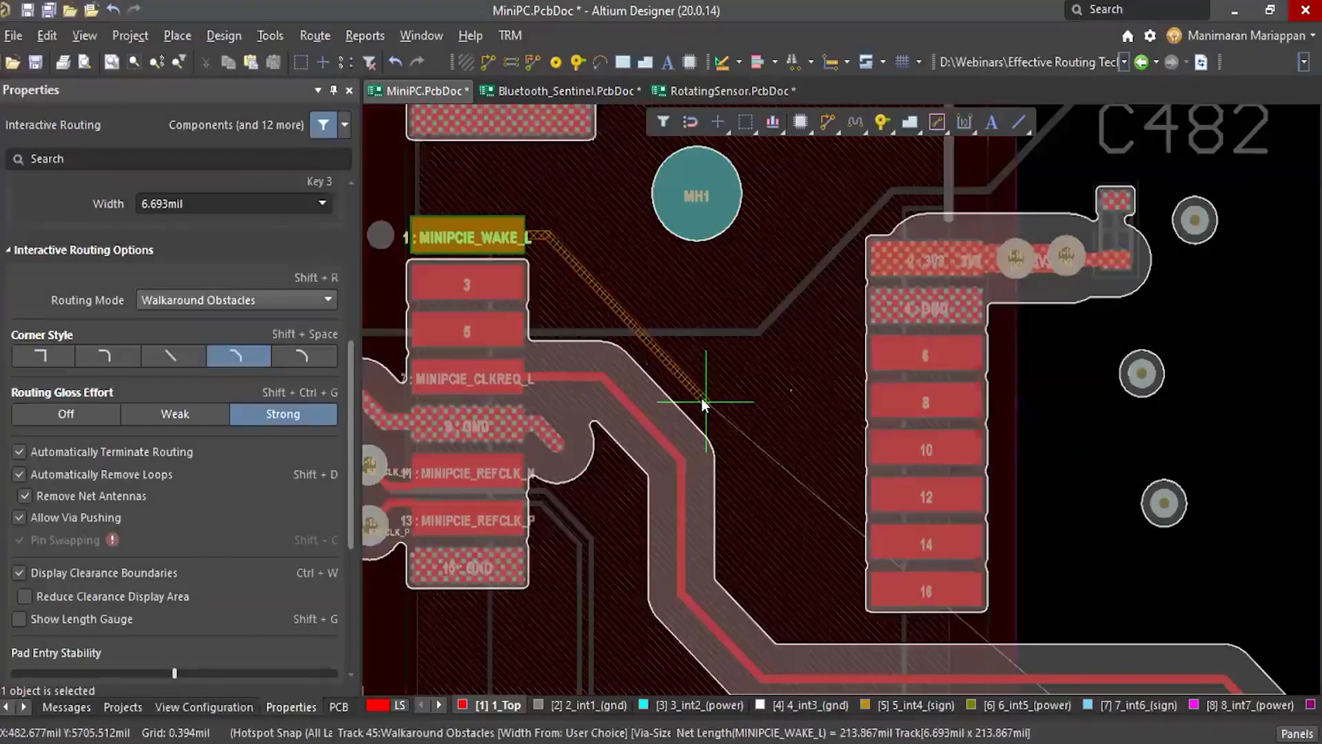
Pause the routing, set the track width to 3.937 mil and the routing mode to HugNPush Obstacles, and resume
{"action": "key", "text": "Tab"}
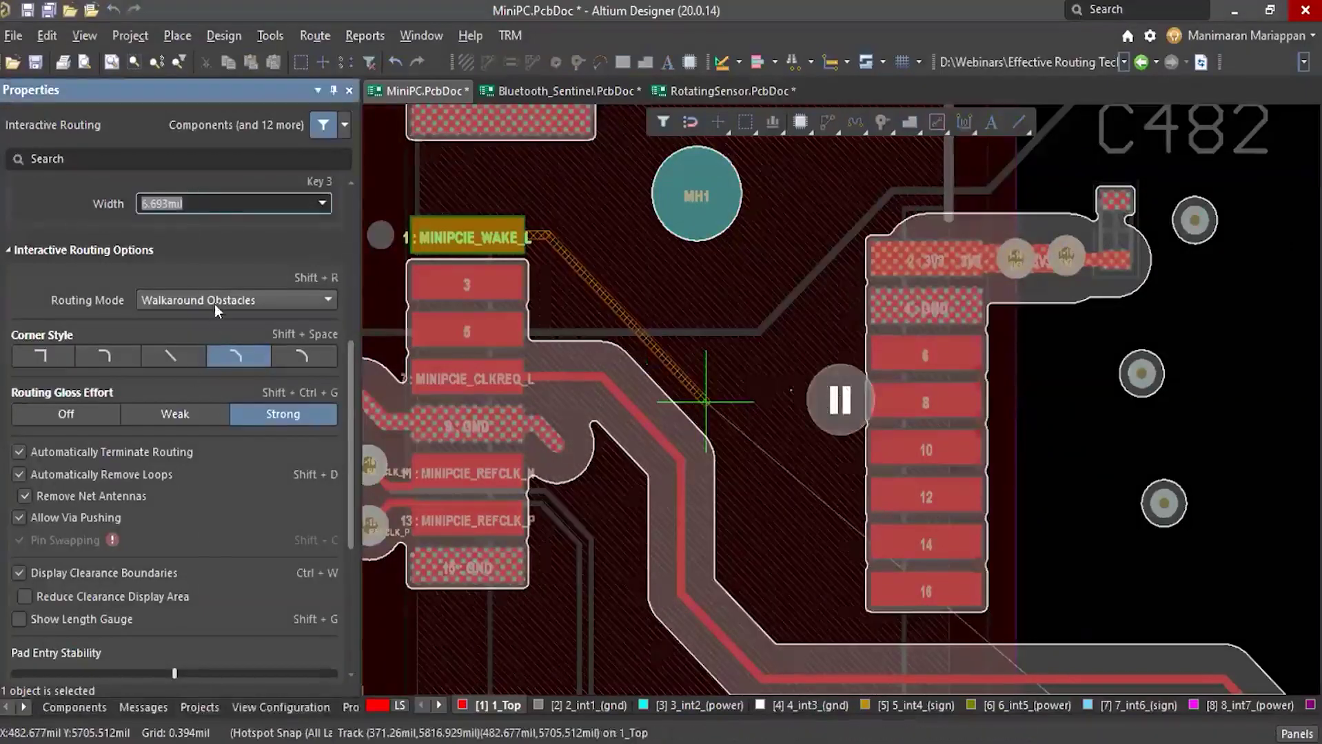
{"action": "scroll", "coordinate": [216, 305], "scroll_direction": "up", "scroll_amount": 3}
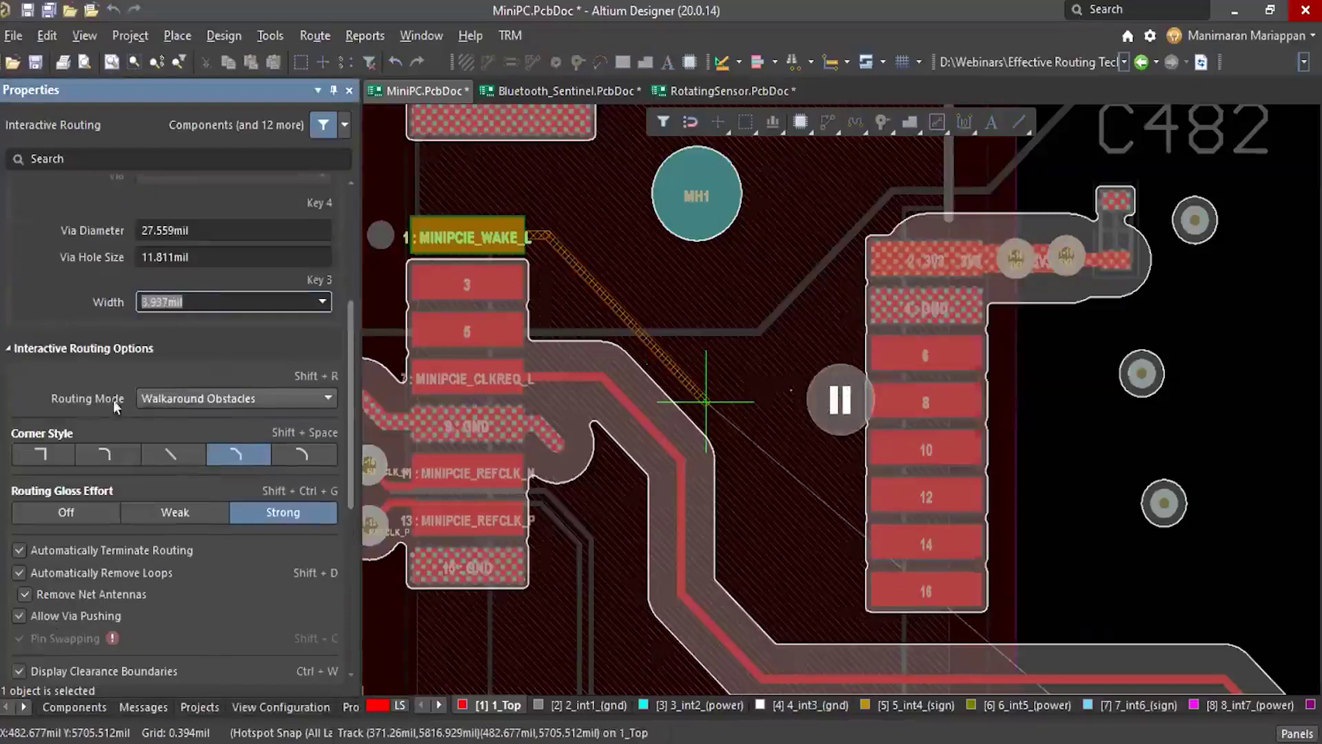
{"action": "left_click", "coordinate": [327, 397]}
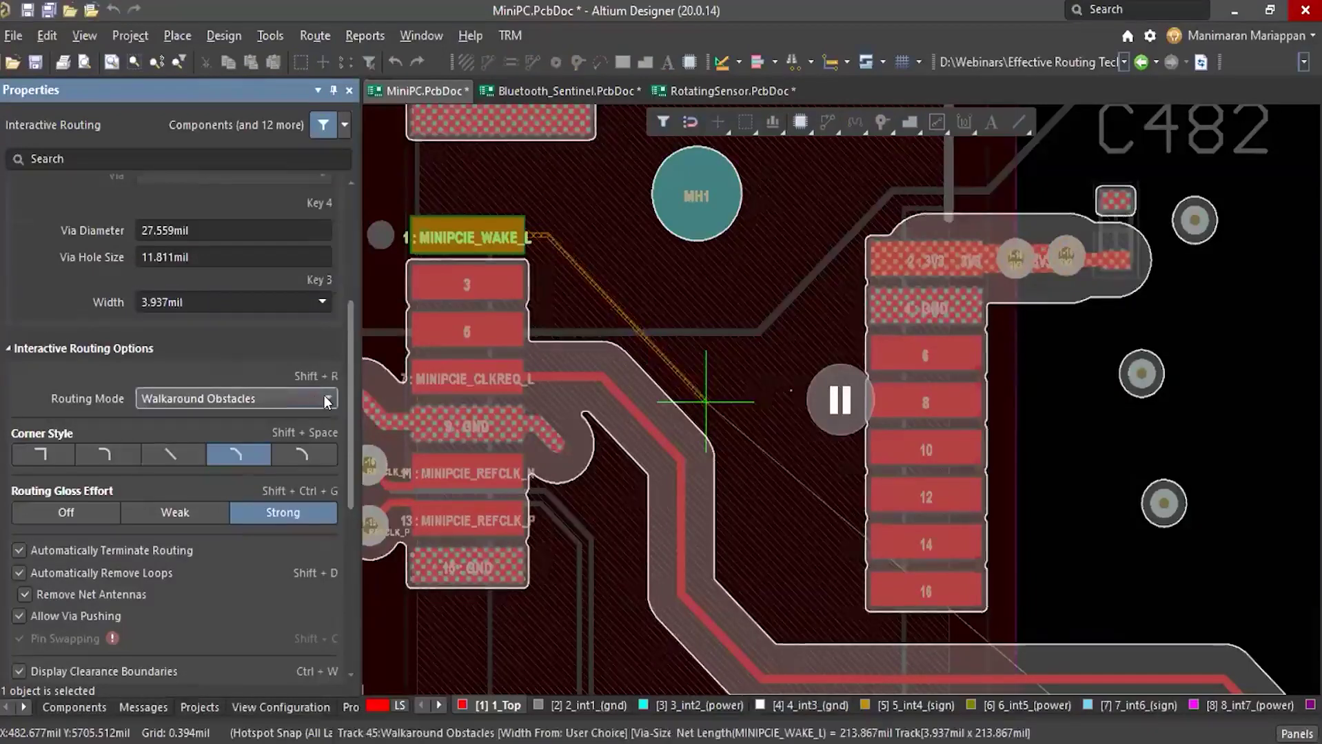
{"action": "left_click", "coordinate": [326, 399]}
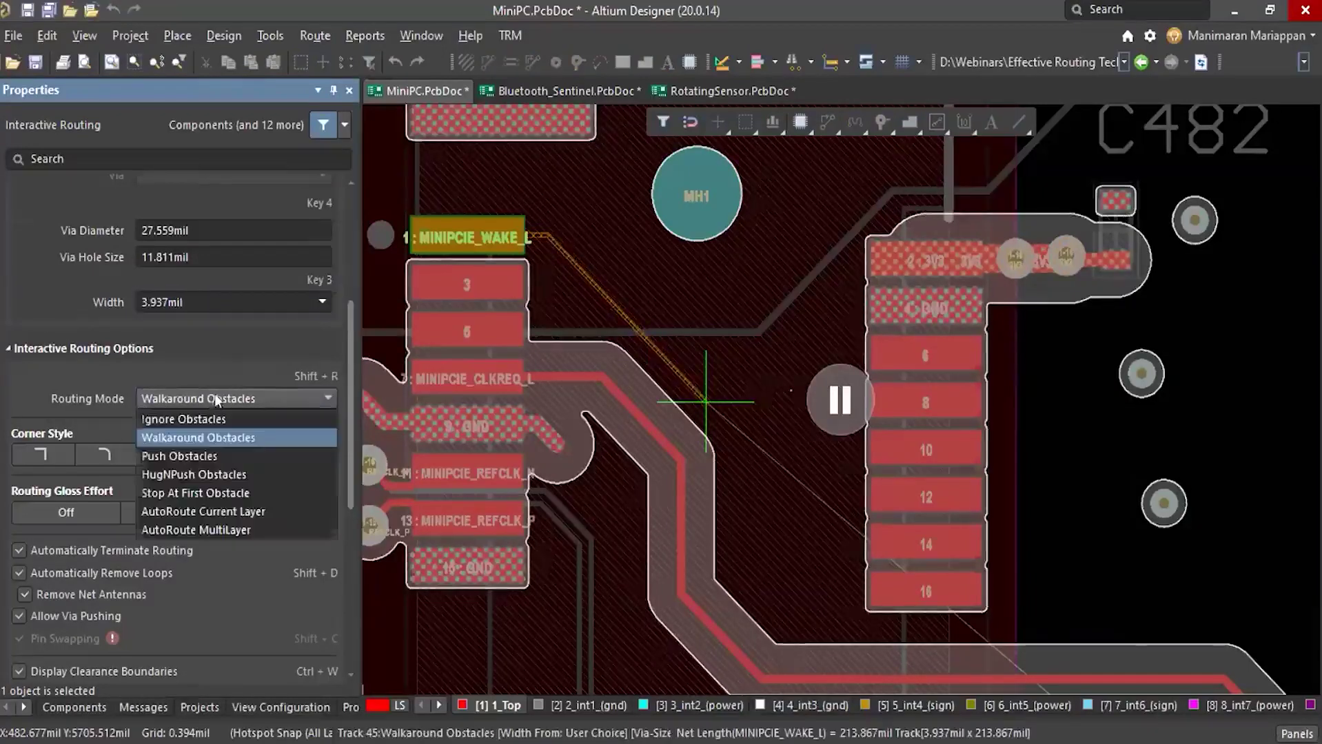
{"action": "left_click", "coordinate": [174, 472]}
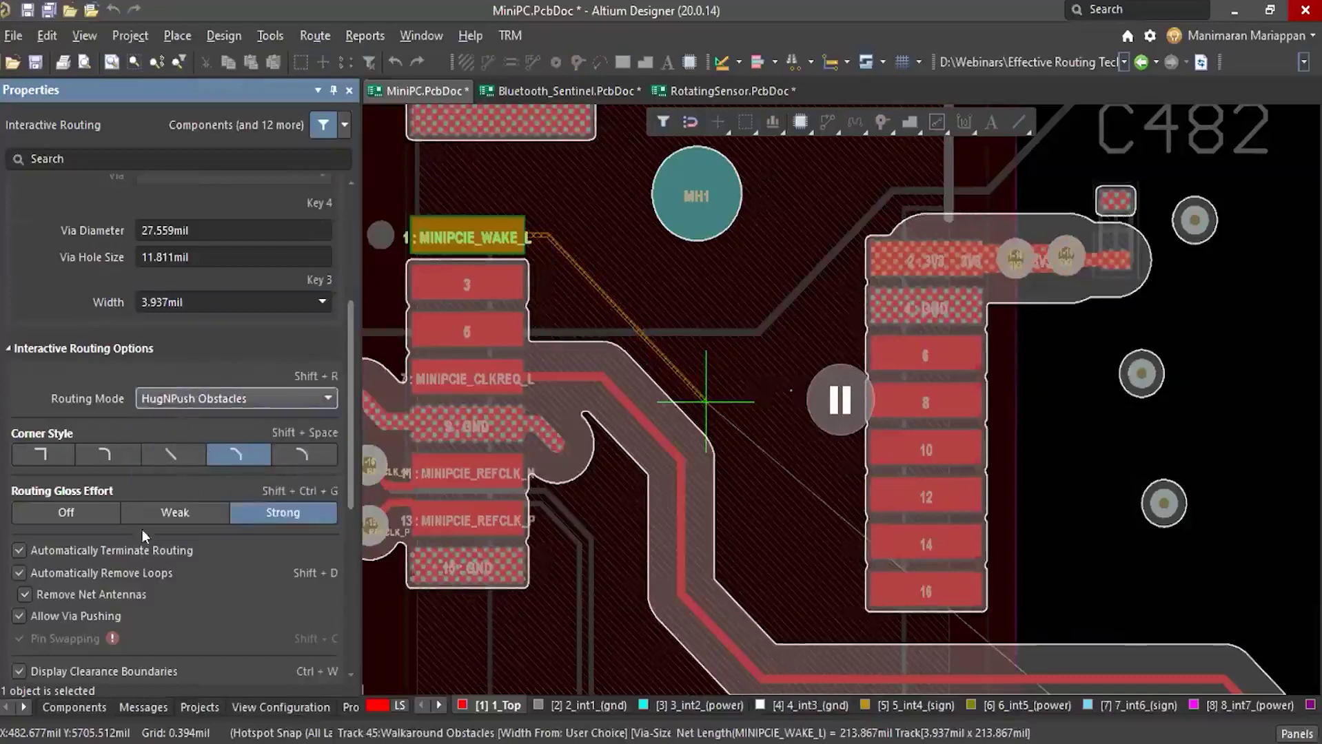
{"action": "left_click_drag", "start_coordinate": [345, 493], "coordinate": [345, 610]}
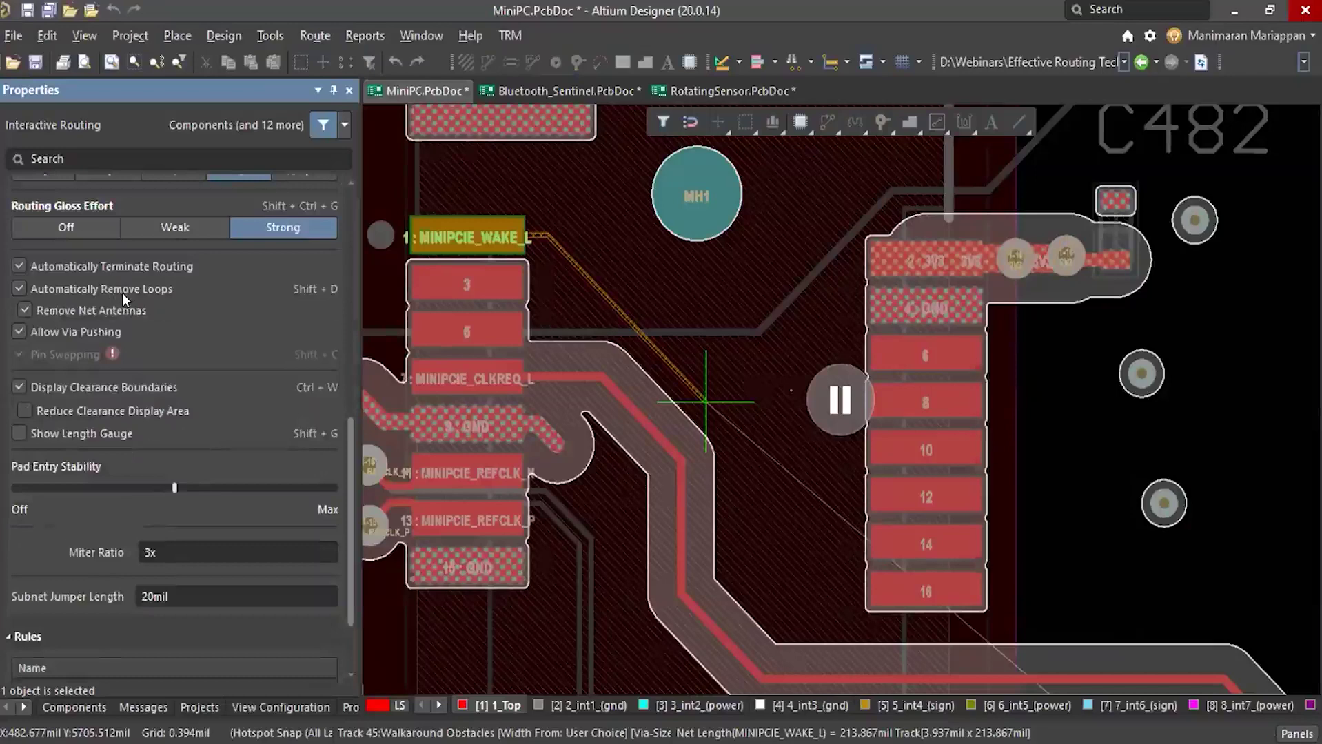
{"action": "scroll", "coordinate": [338, 561], "scroll_direction": "down", "scroll_amount": 3}
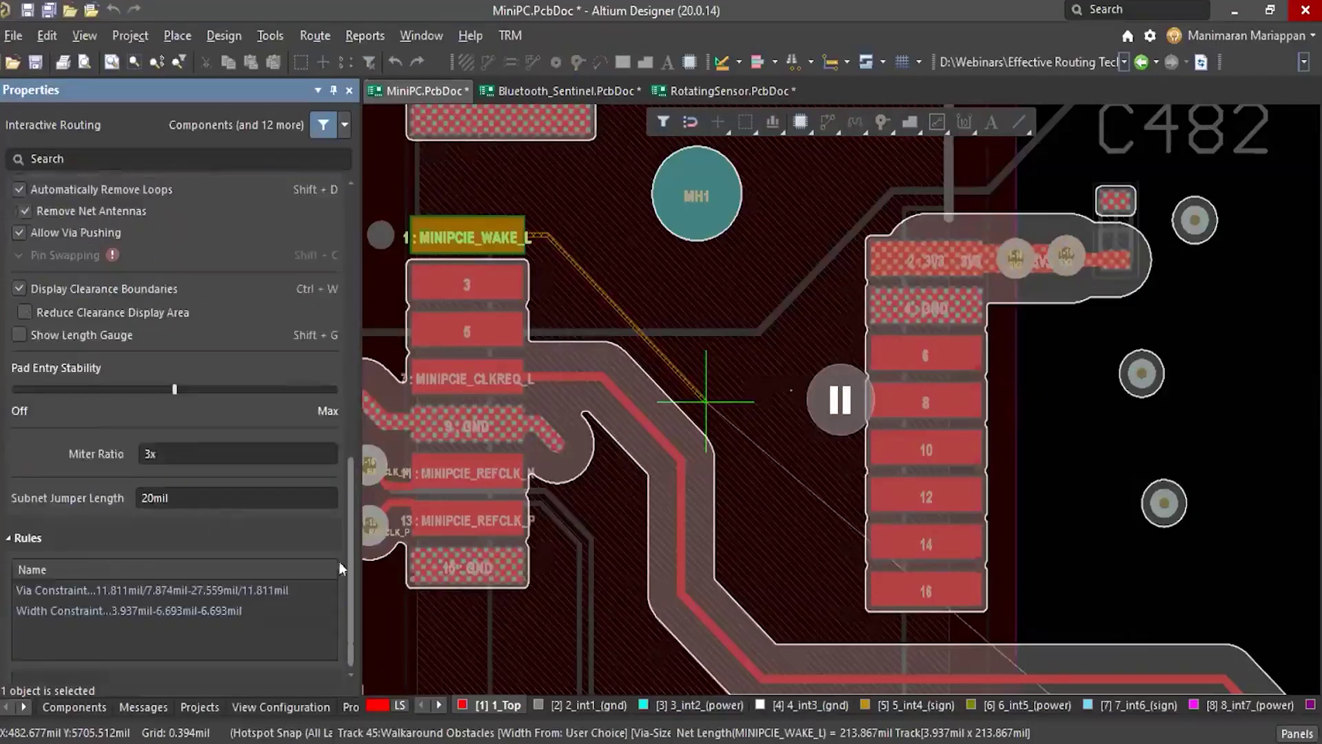
{"action": "key", "text": "shift+r"}
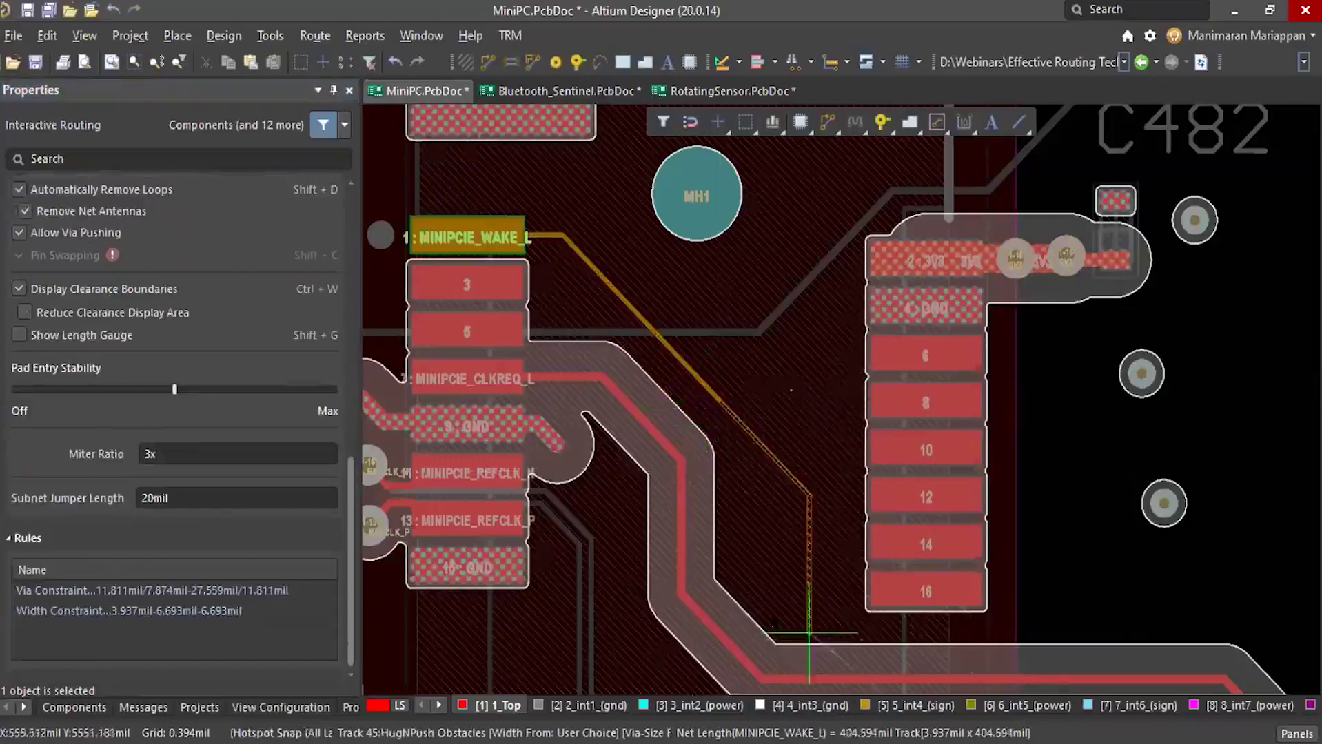
Route MINIPCIE_WAKE_L down between the miniPCIE connector's pad rows and along the outer edge of the existing MINIPCIE_CLKREQ_L track
{"action": "left_click", "coordinate": [727, 559]}
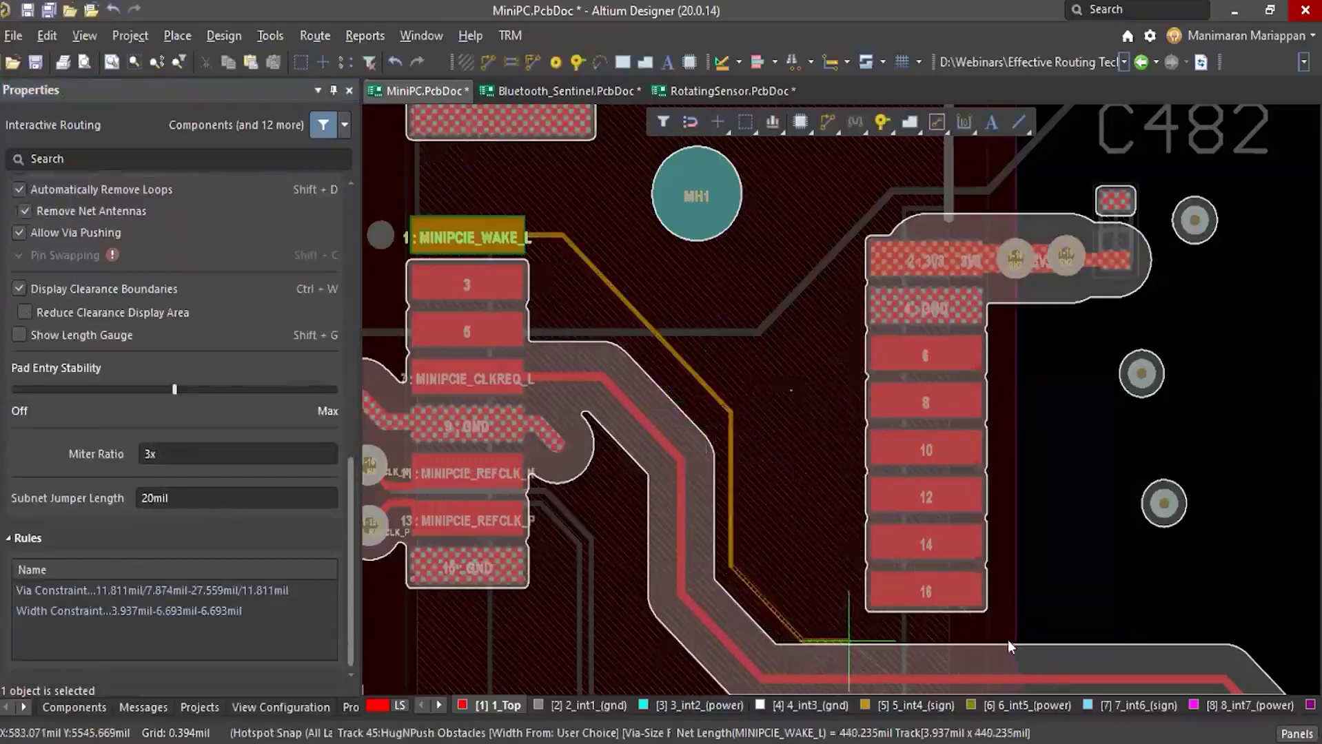
{"action": "scroll", "coordinate": [867, 462], "scroll_direction": "down", "scroll_amount": 5}
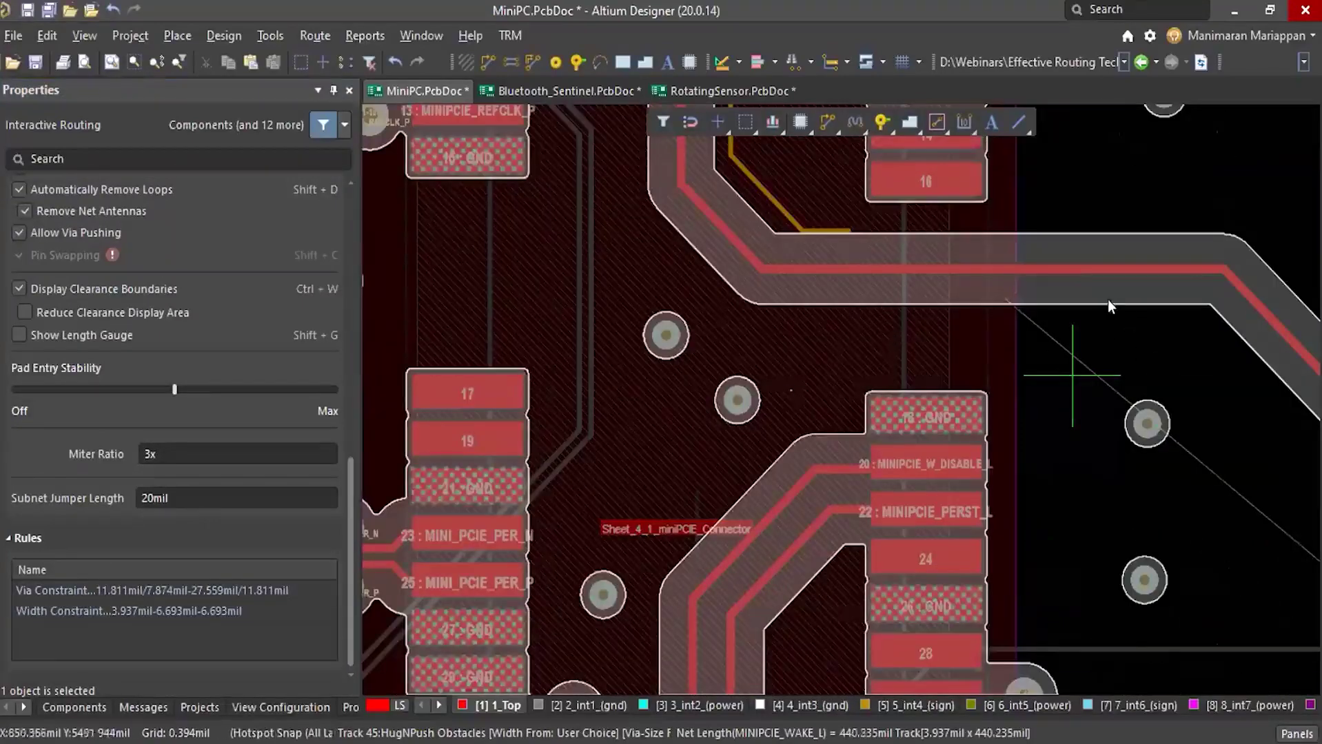
{"action": "scroll", "coordinate": [958, 323], "scroll_direction": "down", "scroll_amount": 2, "text": "ctrl"}
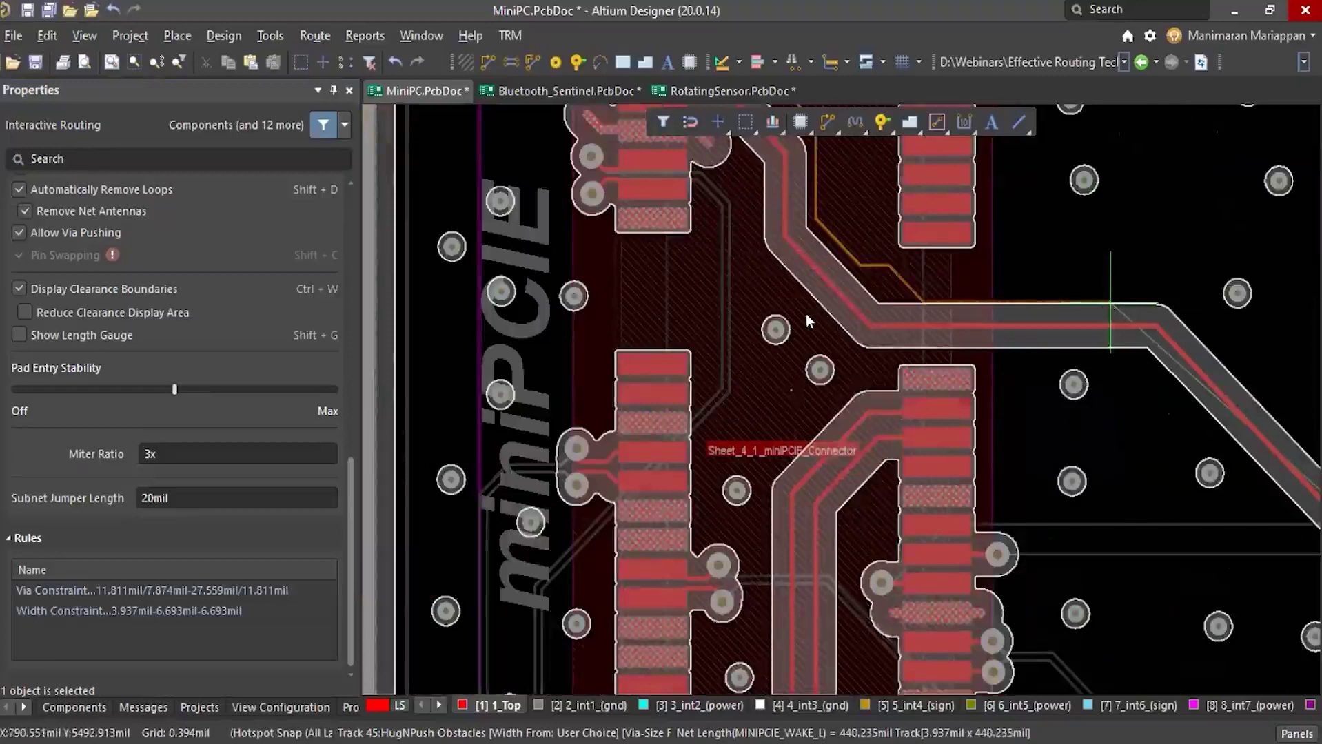
{"action": "scroll", "coordinate": [1135, 276], "scroll_direction": "down", "scroll_amount": 1, "text": "ctrl"}
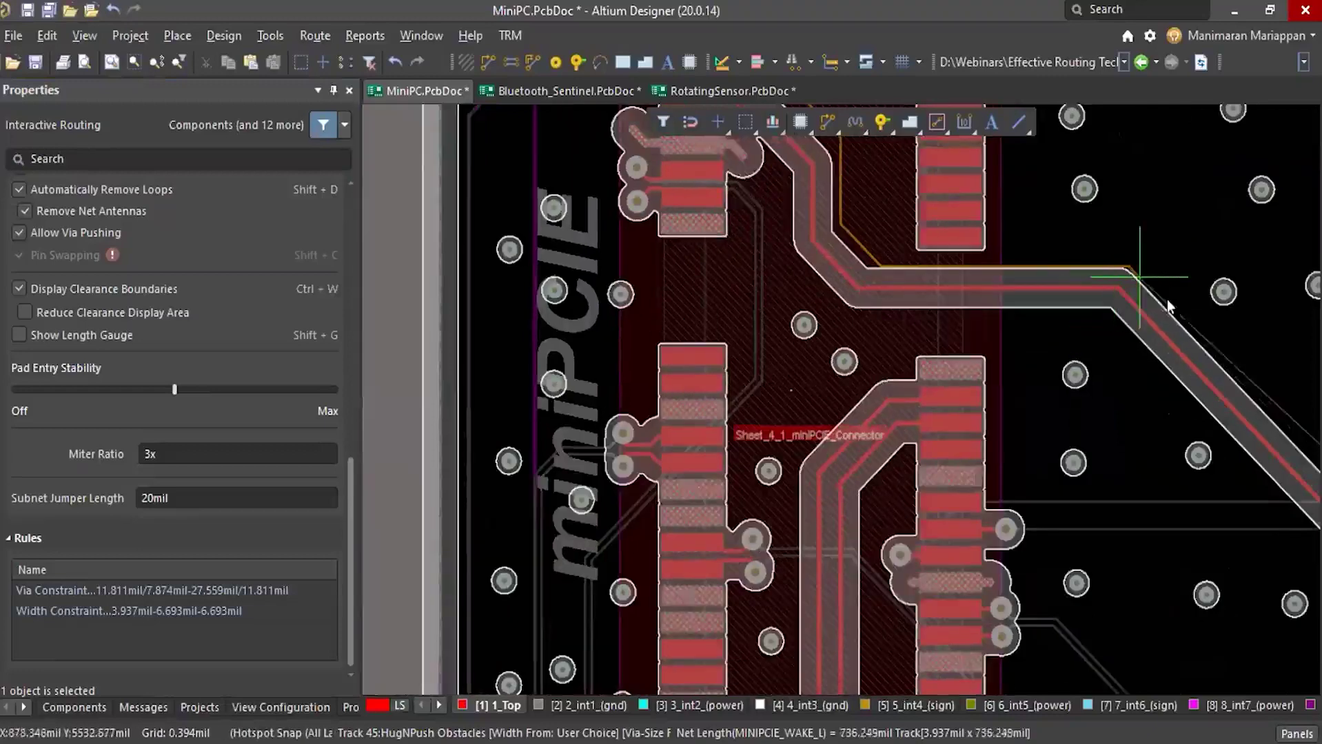
{"action": "scroll", "coordinate": [1184, 315], "scroll_direction": "up", "scroll_amount": 1, "text": "ctrl"}
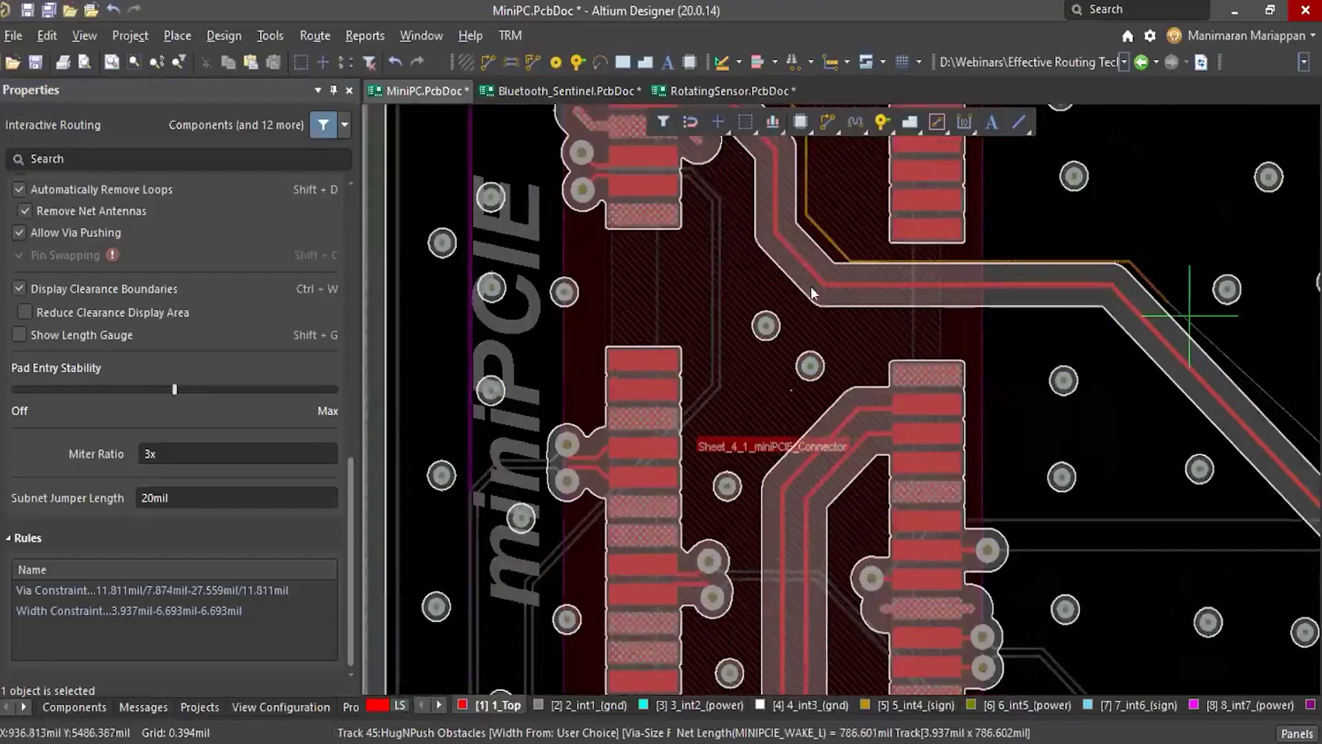
{"action": "scroll", "coordinate": [703, 275], "scroll_direction": "up", "scroll_amount": 1, "text": "ctrl"}
{"action": "scroll", "coordinate": [713, 274], "scroll_direction": "down", "scroll_amount": 2, "text": "ctrl"}
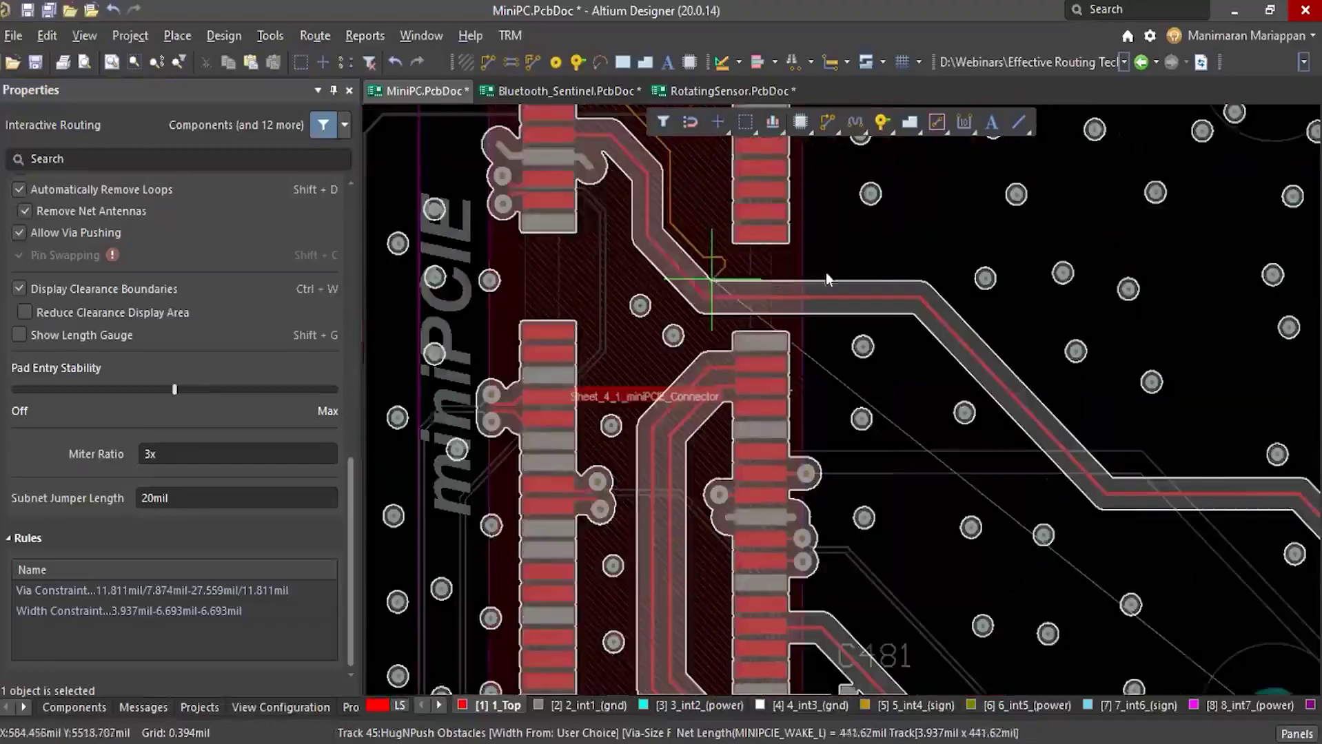
Auto-complete the remaining MINIPCIE_WAKE_L route to its target pad and end interactive routing
{"action": "scroll", "coordinate": [856, 307], "scroll_direction": "down", "scroll_amount": 3, "text": "ctrl"}
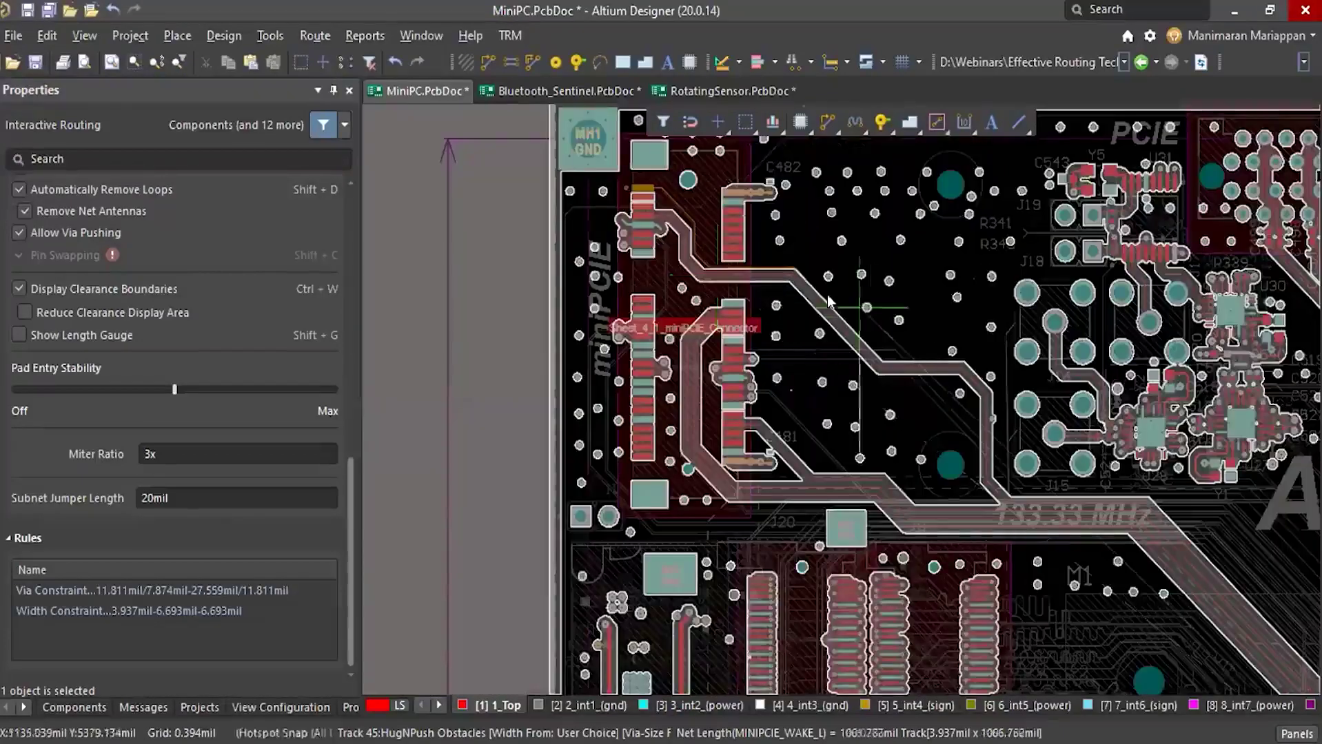
{"action": "scroll", "coordinate": [822, 292], "scroll_direction": "up", "scroll_amount": 1, "text": "ctrl"}
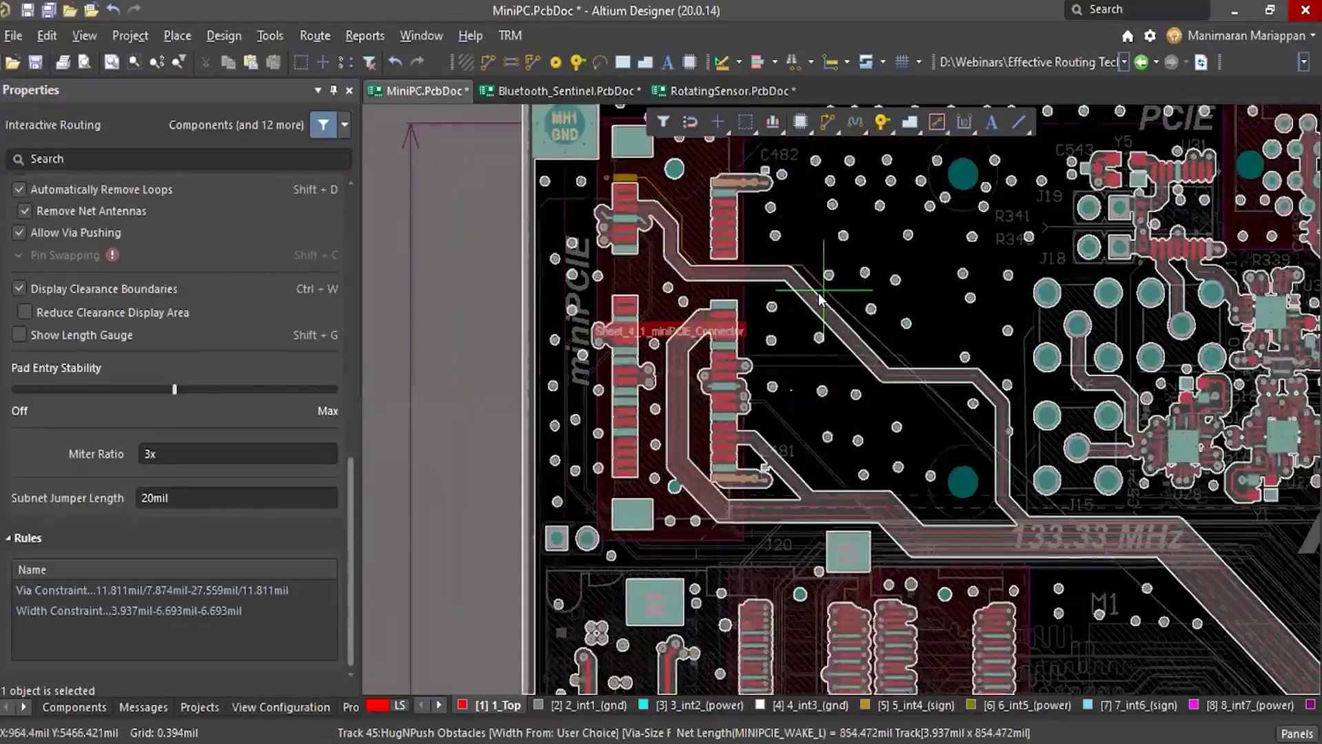
{"action": "scroll", "coordinate": [822, 296], "scroll_direction": "up", "scroll_amount": 1, "text": "ctrl"}
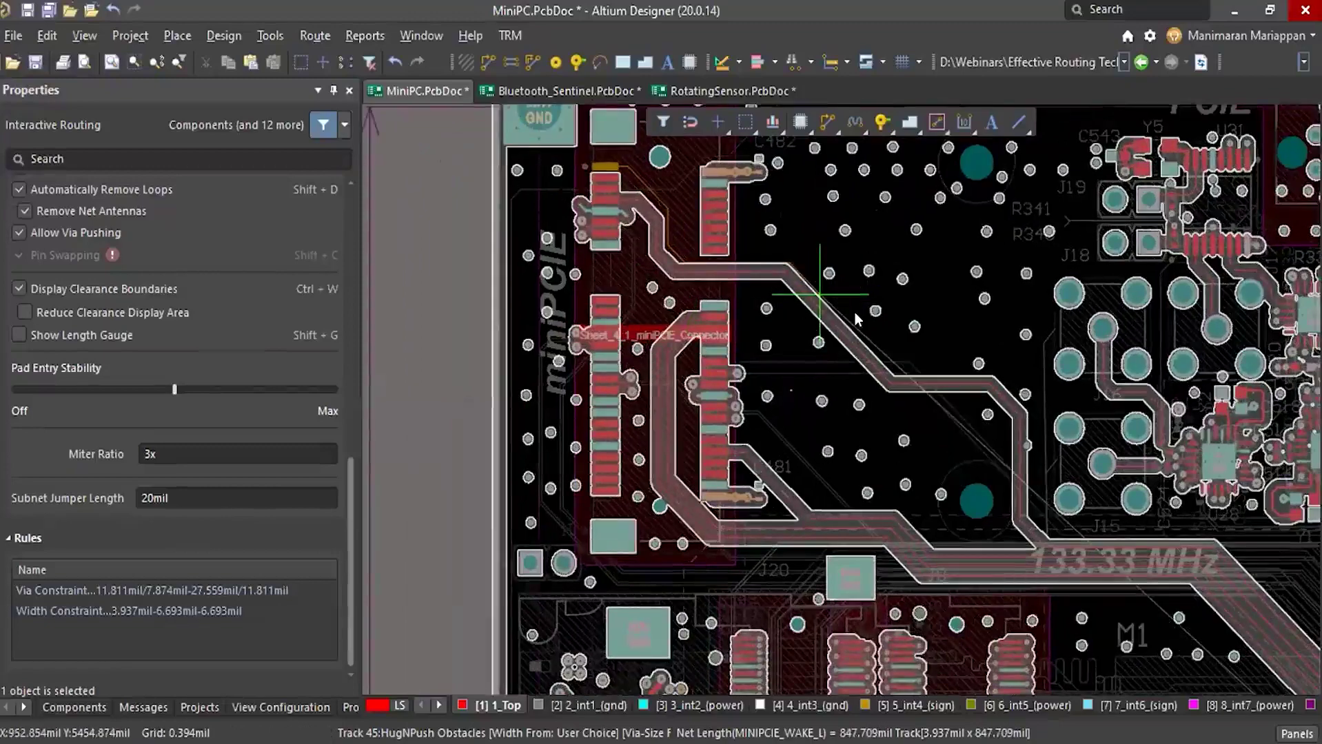
{"action": "left_click", "coordinate": [821, 295], "text": "ctrl"}
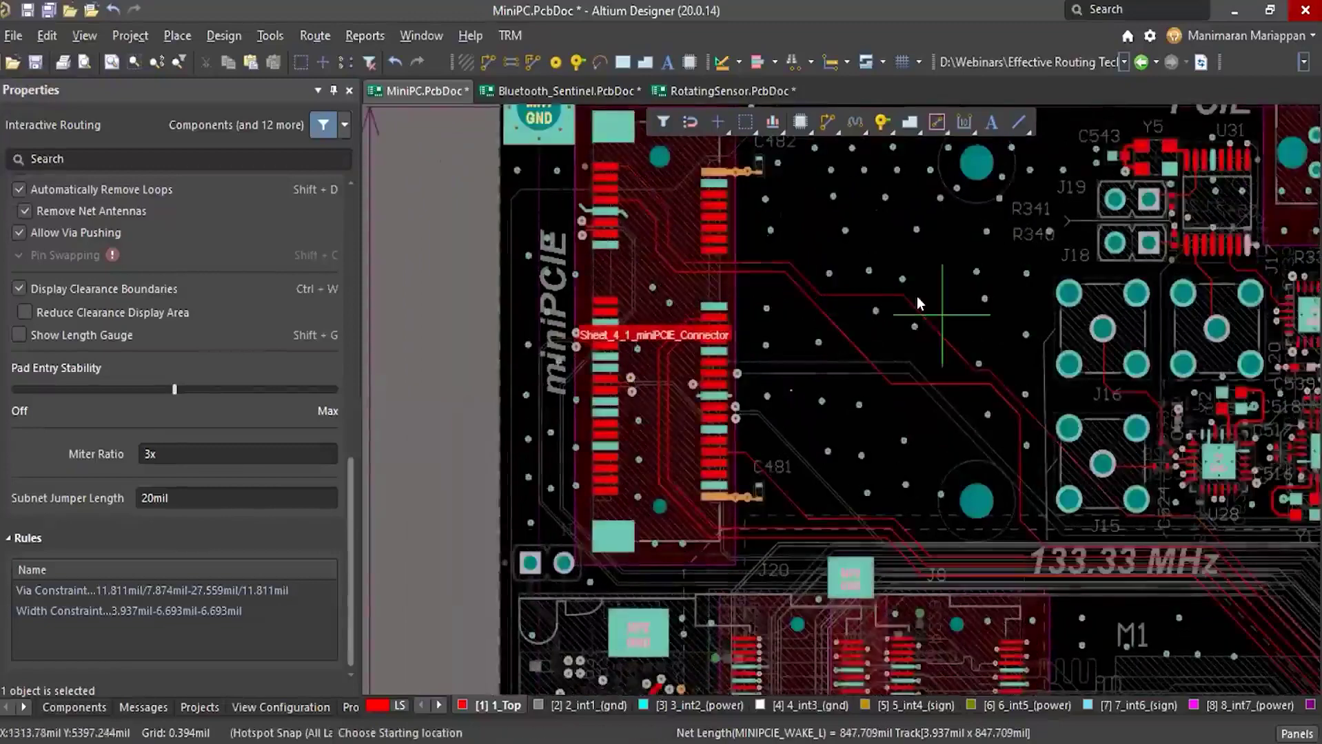
{"action": "right_click", "coordinate": [782, 343]}
Examine the completed MINIPCIE_WAKE_L route from the miniPCIE connector to the pads of the ARRIA 10 device
{"action": "scroll", "coordinate": [781, 342], "scroll_direction": "down", "scroll_amount": 1, "text": "ctrl"}
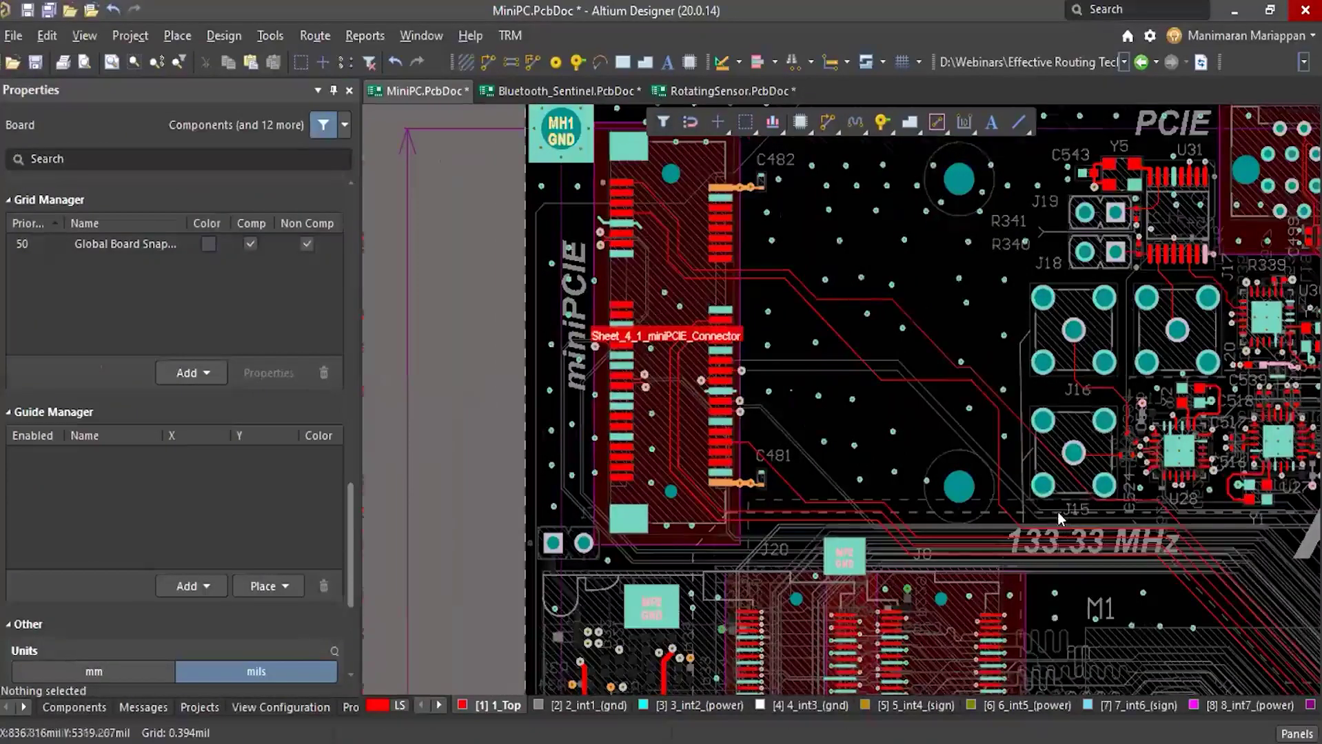
{"action": "scroll", "coordinate": [1057, 511], "scroll_direction": "up", "scroll_amount": 3, "text": "ctrl"}
{"action": "scroll", "coordinate": [1031, 474], "scroll_direction": "up", "scroll_amount": 2, "text": "ctrl"}
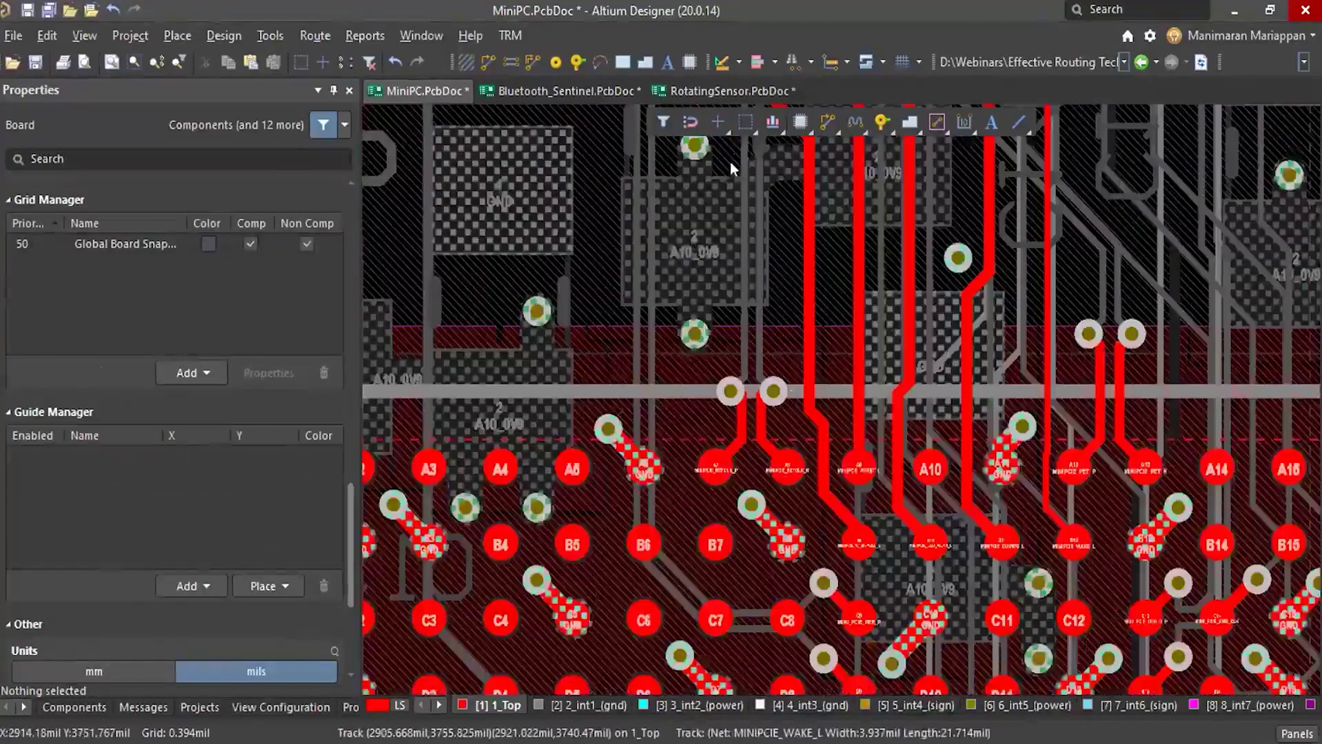
{"action": "scroll", "coordinate": [733, 368], "scroll_direction": "down", "scroll_amount": 3, "text": "ctrl"}
{"action": "scroll", "coordinate": [715, 269], "scroll_direction": "down", "scroll_amount": 3, "text": "ctrl"}
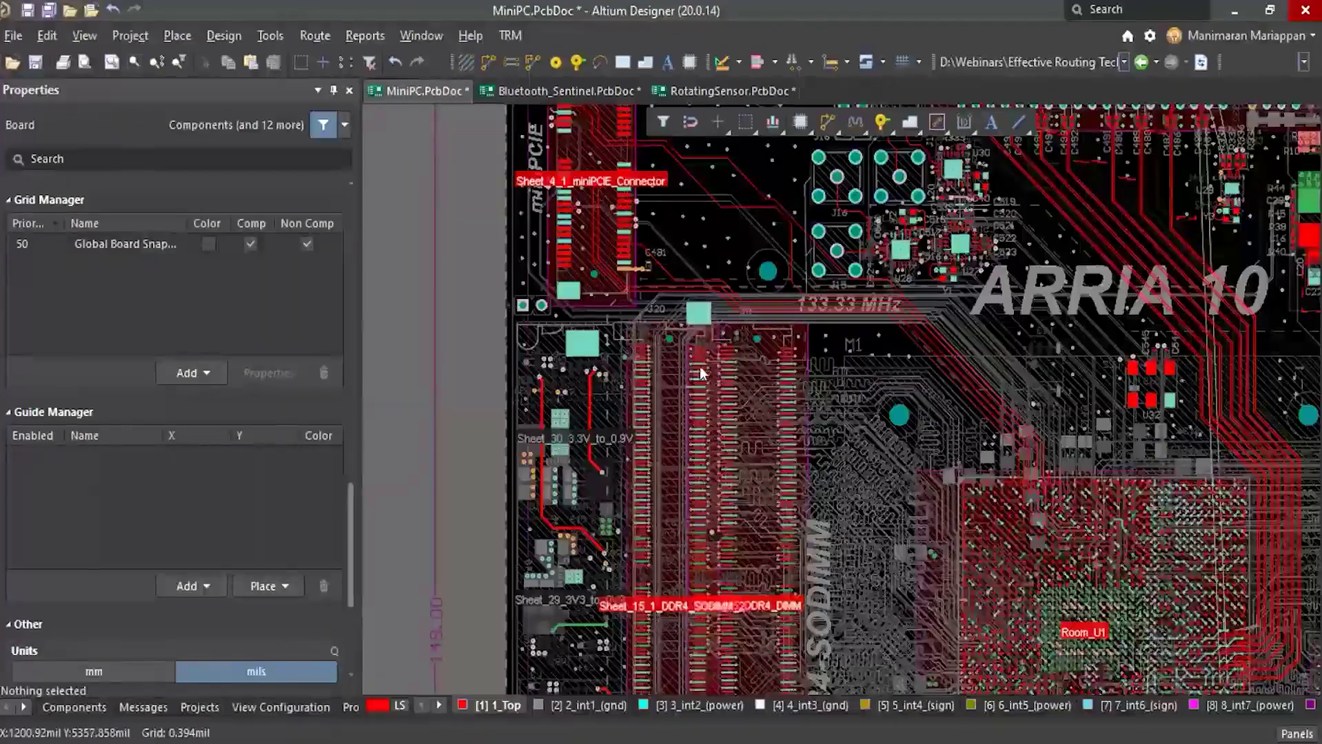
{"action": "scroll", "coordinate": [720, 303], "scroll_direction": "up", "scroll_amount": 2, "text": "ctrl"}
{"action": "scroll", "coordinate": [699, 334], "scroll_direction": "up", "scroll_amount": 1, "text": "ctrl"}
{"action": "scroll", "coordinate": [689, 376], "scroll_direction": "up", "scroll_amount": 3, "text": "ctrl"}
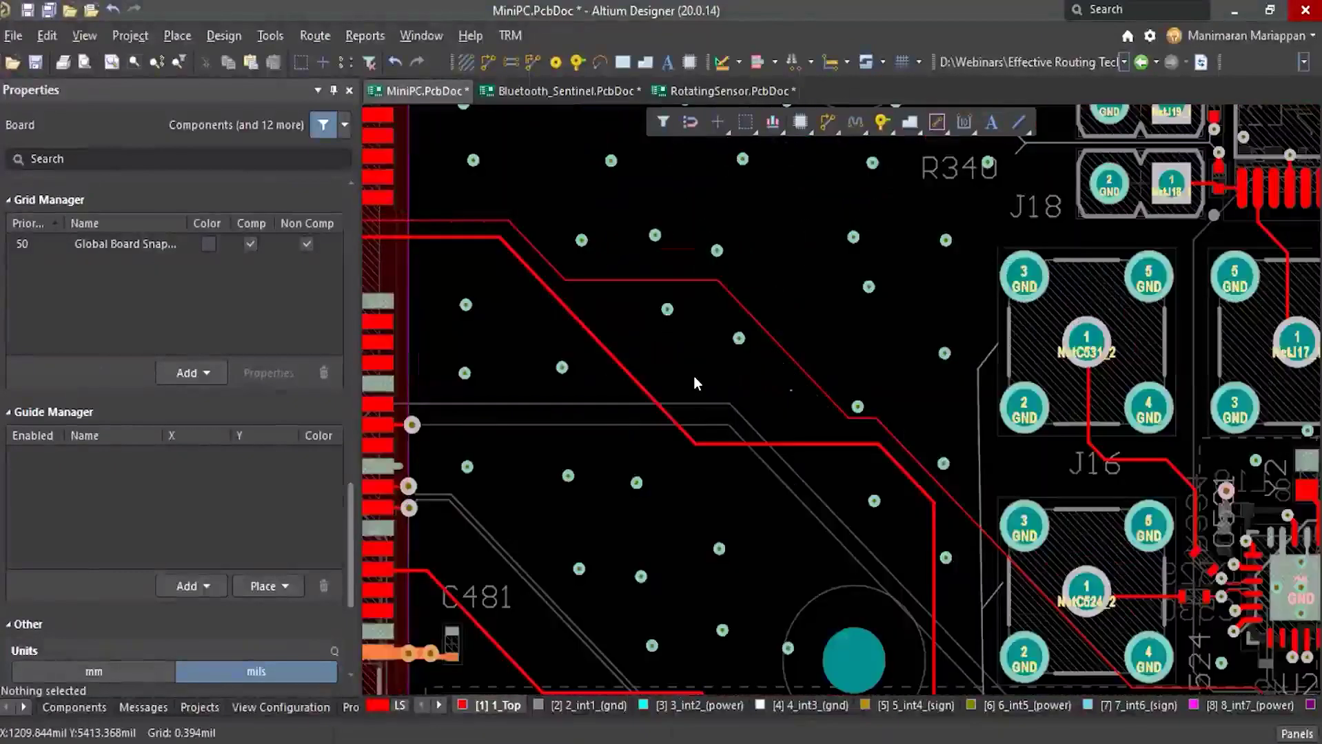
{"action": "scroll", "coordinate": [667, 370], "scroll_direction": "down", "scroll_amount": 2, "text": "ctrl"}
{"action": "scroll", "coordinate": [672, 372], "scroll_direction": "down", "scroll_amount": 1, "text": "ctrl"}
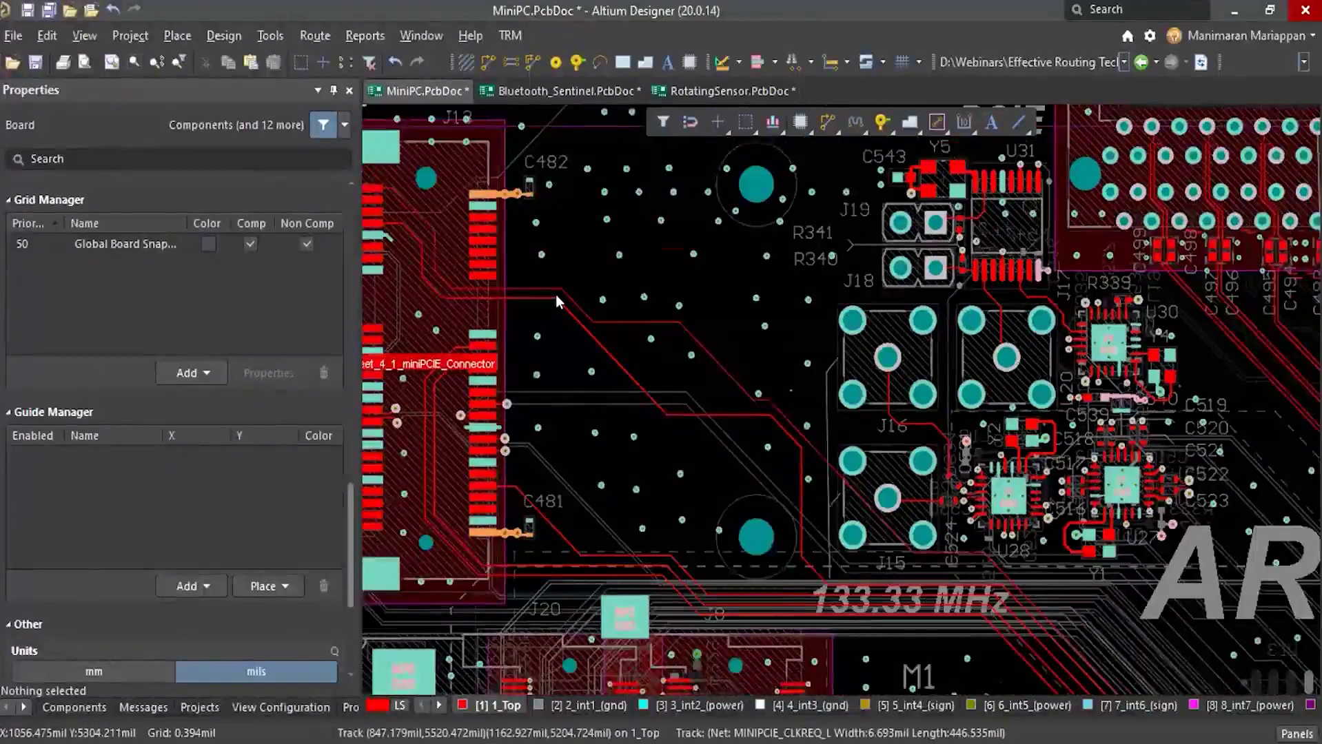
Switch to single layer display of the top layer at the unrouted connections below the PCIE connector
{"action": "scroll", "coordinate": [675, 374], "scroll_direction": "down", "scroll_amount": 2, "text": "ctrl"}
{"action": "scroll", "coordinate": [882, 321], "scroll_direction": "down", "scroll_amount": 2, "text": "ctrl"}
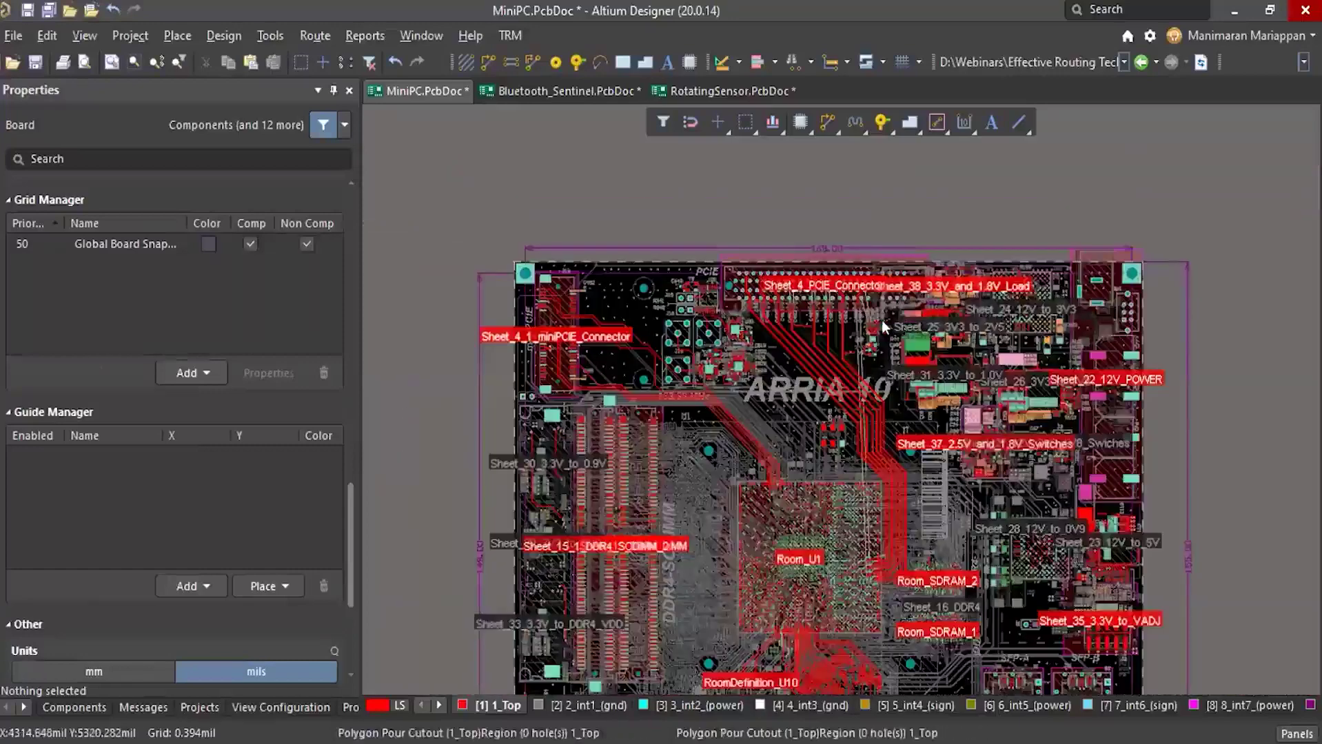
{"action": "scroll", "coordinate": [806, 338], "scroll_direction": "up", "scroll_amount": 4, "text": "ctrl"}
{"action": "scroll", "coordinate": [736, 483], "scroll_direction": "up", "scroll_amount": 1, "text": "ctrl"}
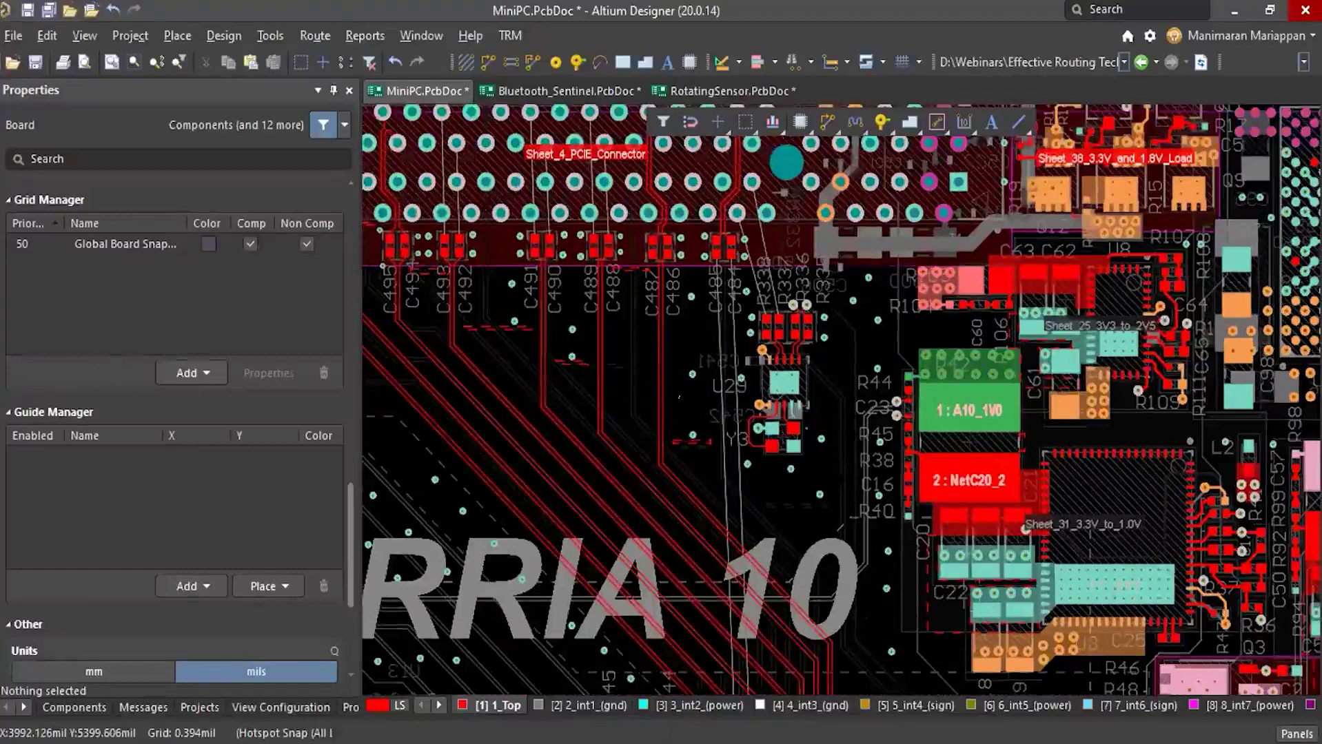
{"action": "key", "text": "shift+s"}
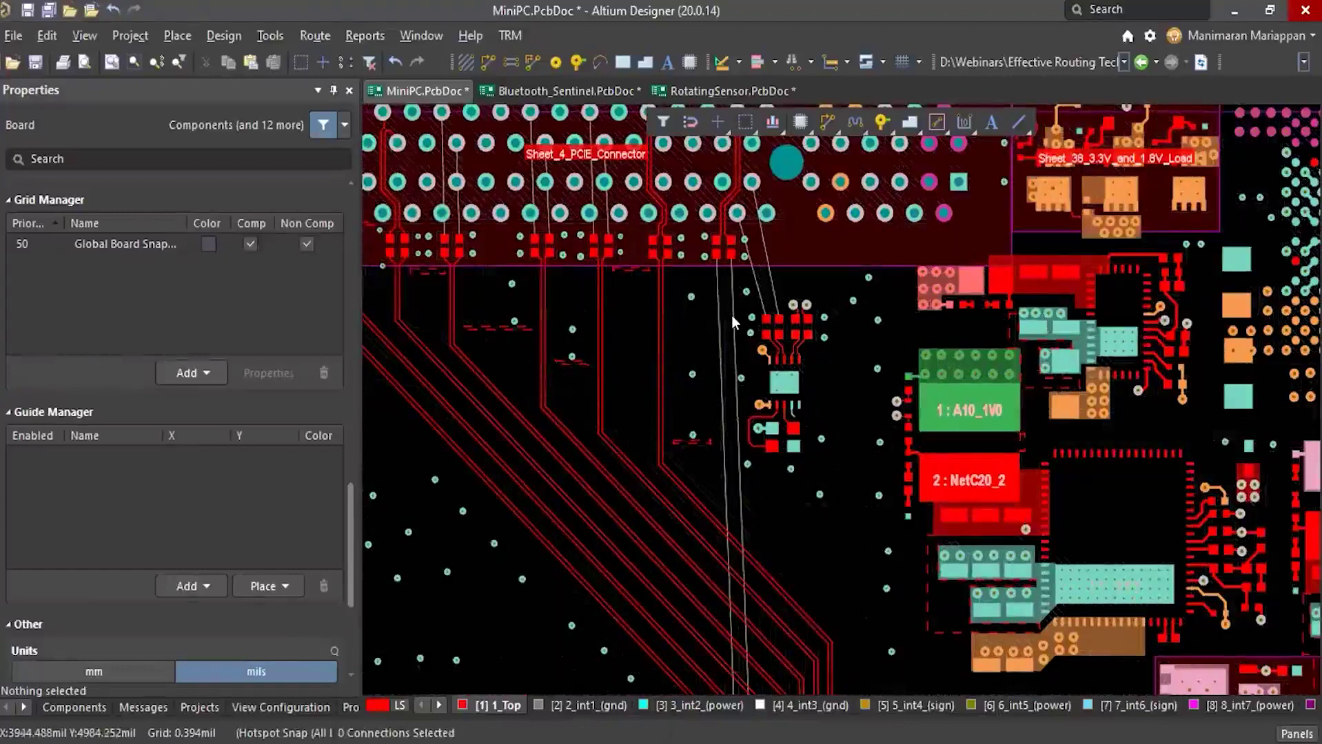
Start interactive differential pair routing of PCIE_TX0_N and PCIE_TX0_P from the component pads below the PCIE connector
{"action": "scroll", "coordinate": [731, 315], "scroll_direction": "down", "scroll_amount": 5, "text": "ctrl"}
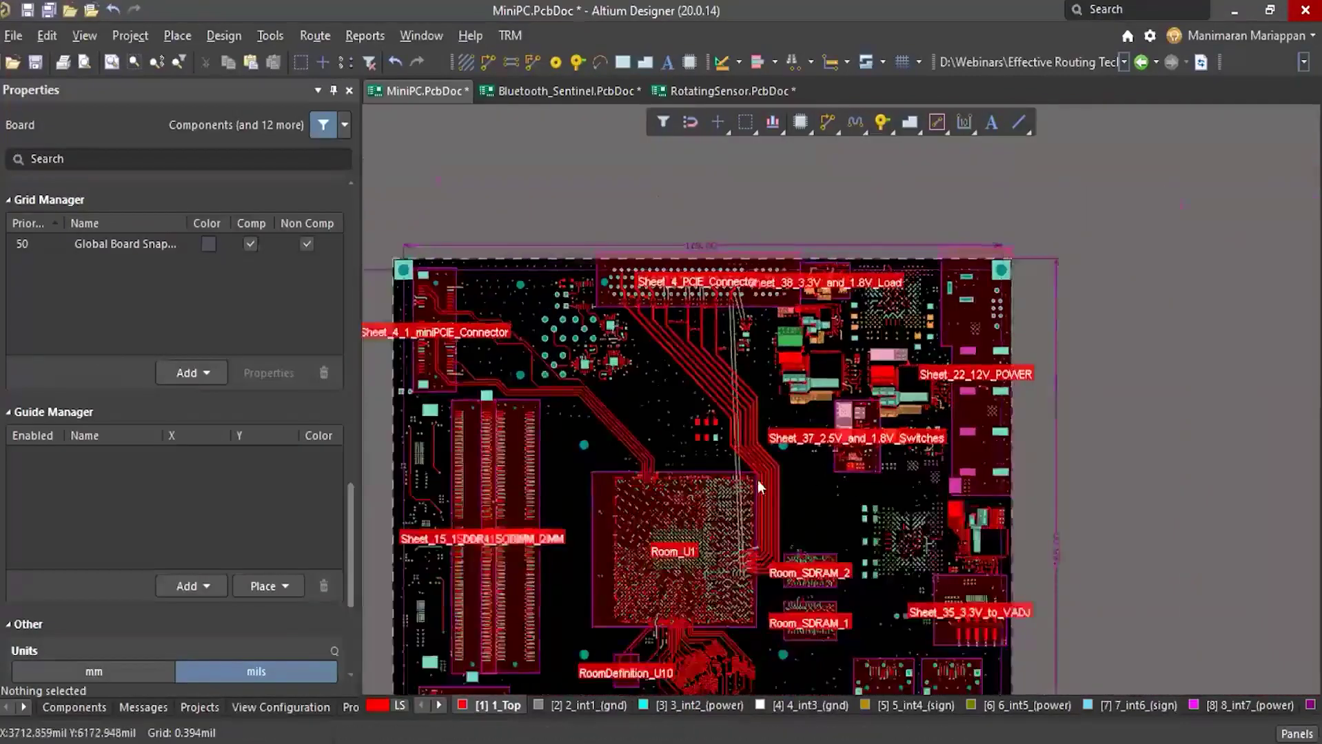
{"action": "scroll", "coordinate": [686, 276], "scroll_direction": "up", "scroll_amount": 4, "text": "ctrl"}
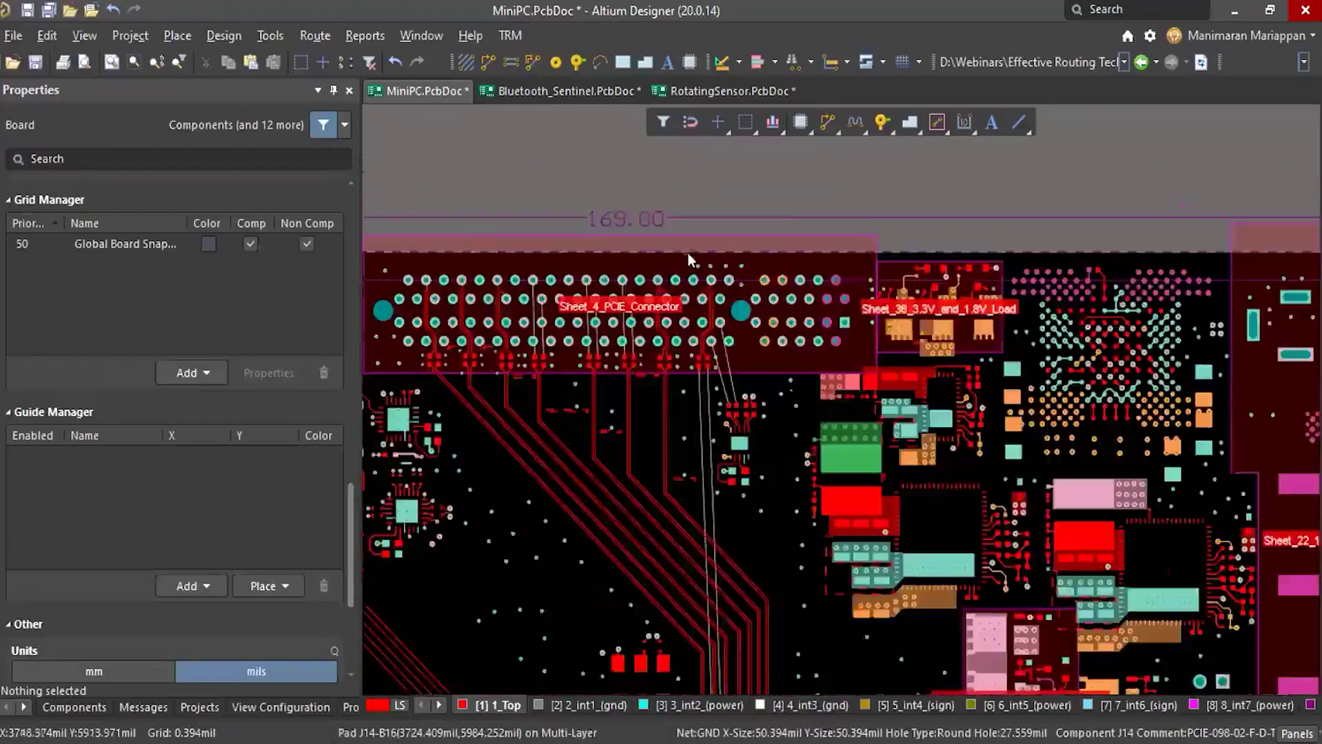
{"action": "scroll", "coordinate": [676, 317], "scroll_direction": "up", "scroll_amount": 2, "text": "ctrl"}
{"action": "left_click", "coordinate": [315, 35]}
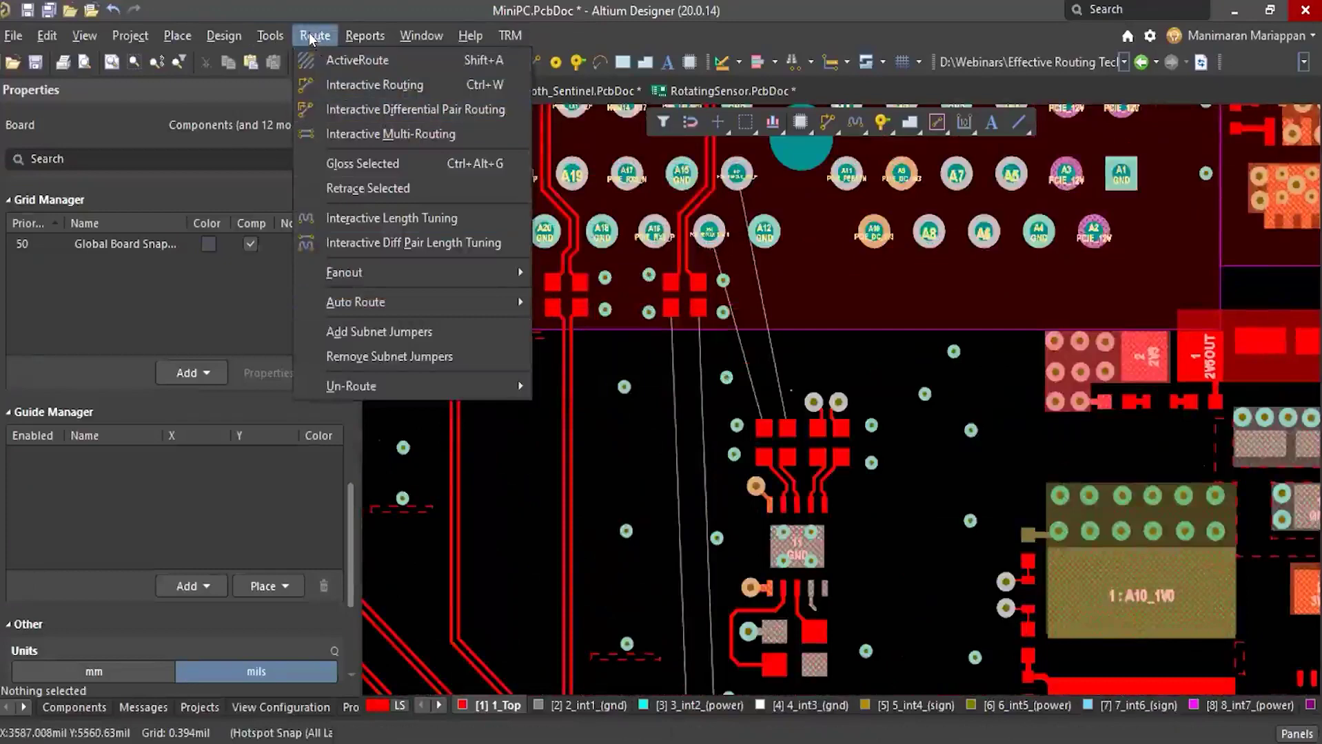
{"action": "left_click", "coordinate": [632, 434]}
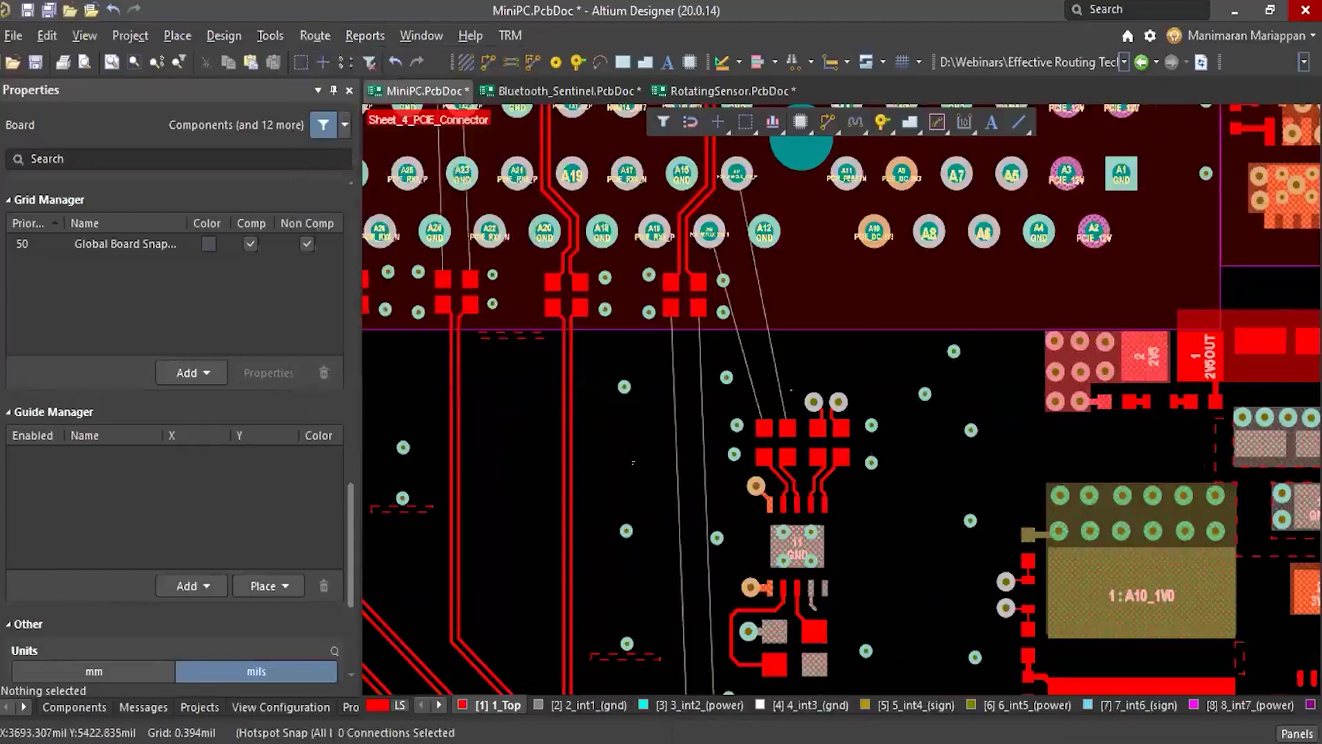
{"action": "key", "text": "u"}
{"action": "left_click", "coordinate": [714, 164]}
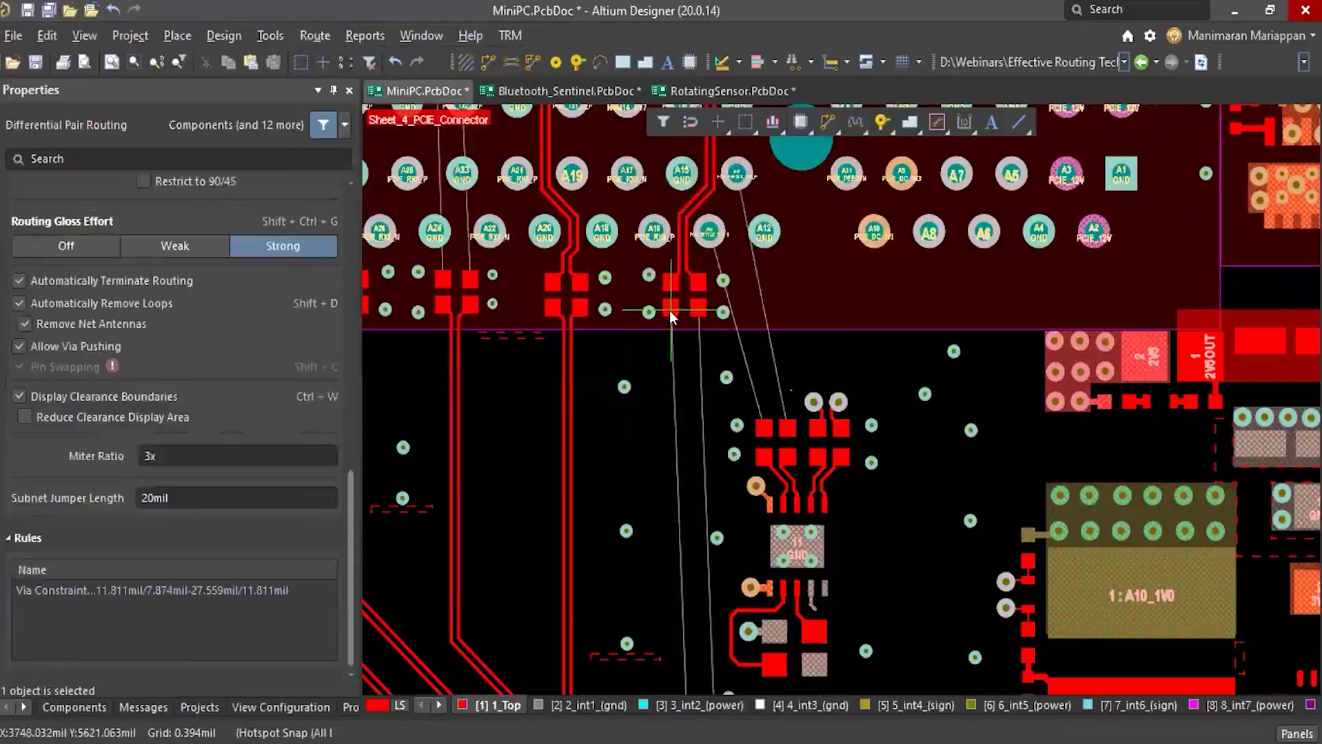
{"action": "left_click", "coordinate": [671, 310]}
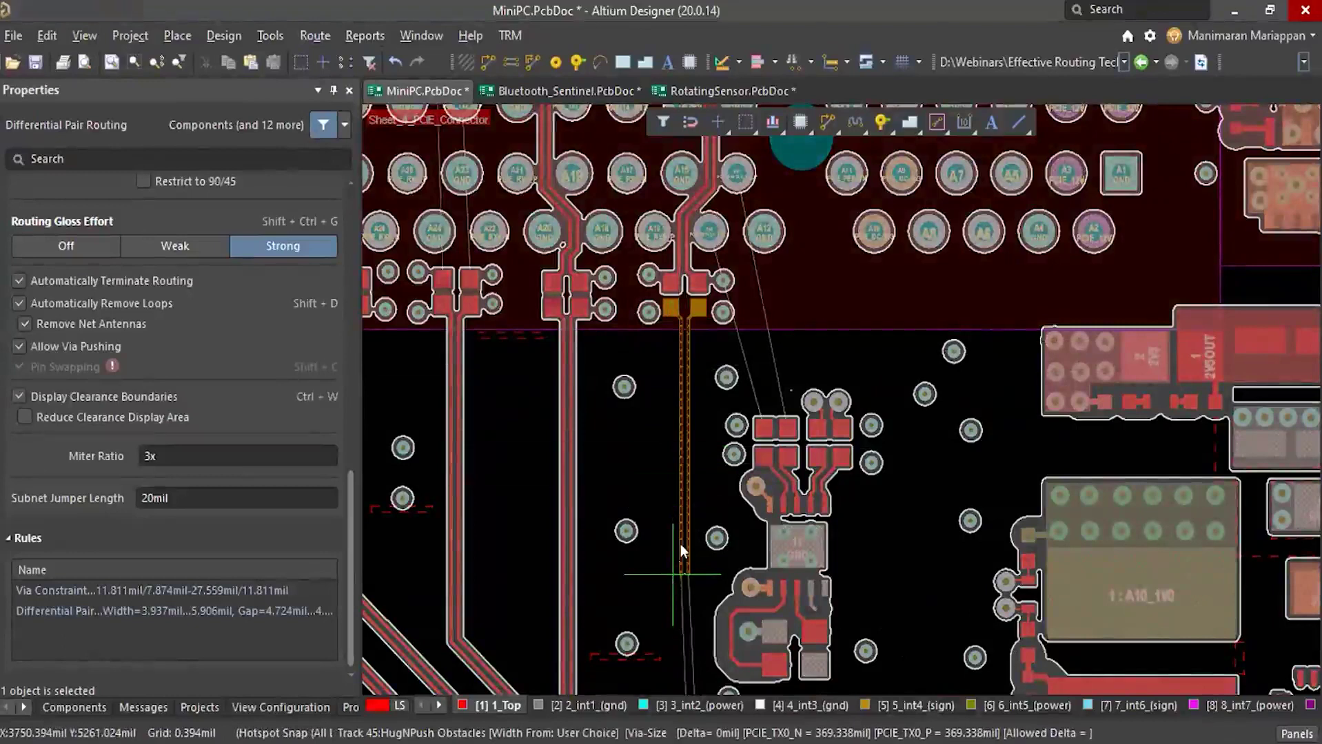
Review the available via sizes and the predefined track widths for the differential pair being routed
{"action": "key", "text": "shift+v"}
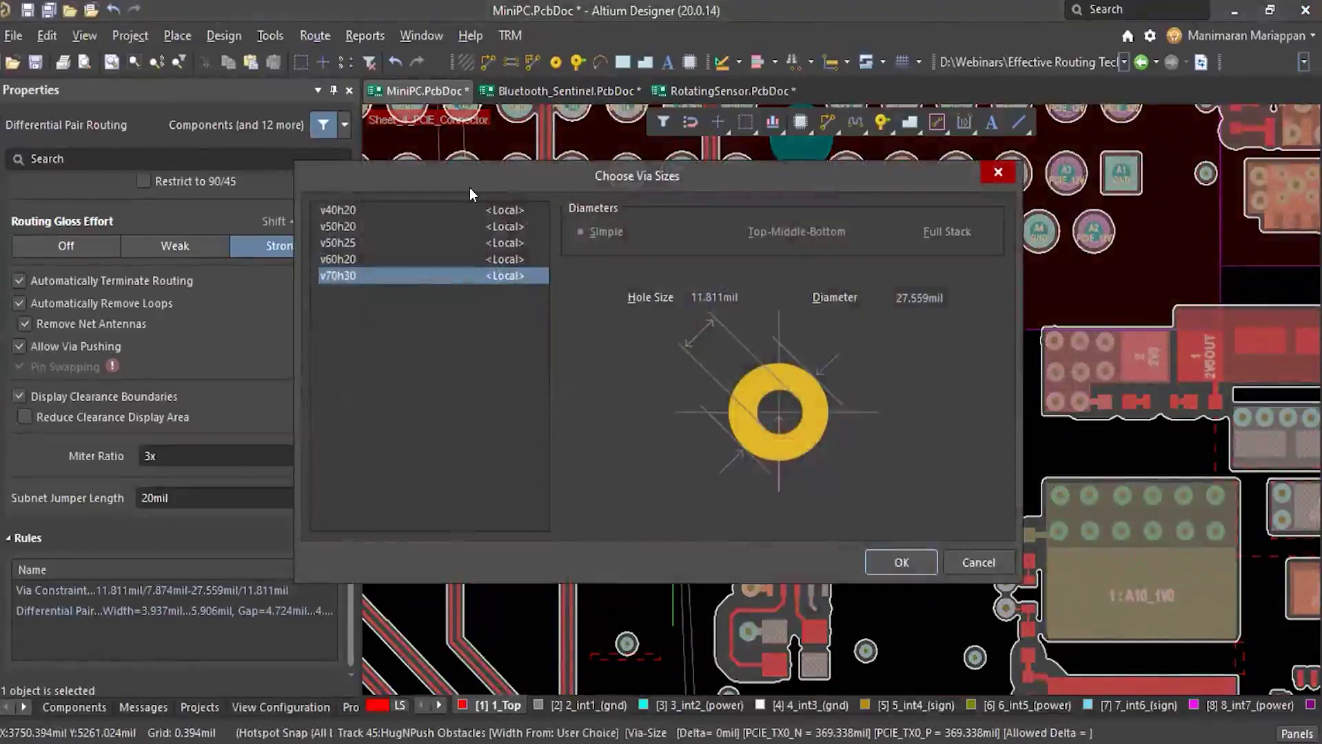
{"action": "left_click", "coordinate": [979, 562]}
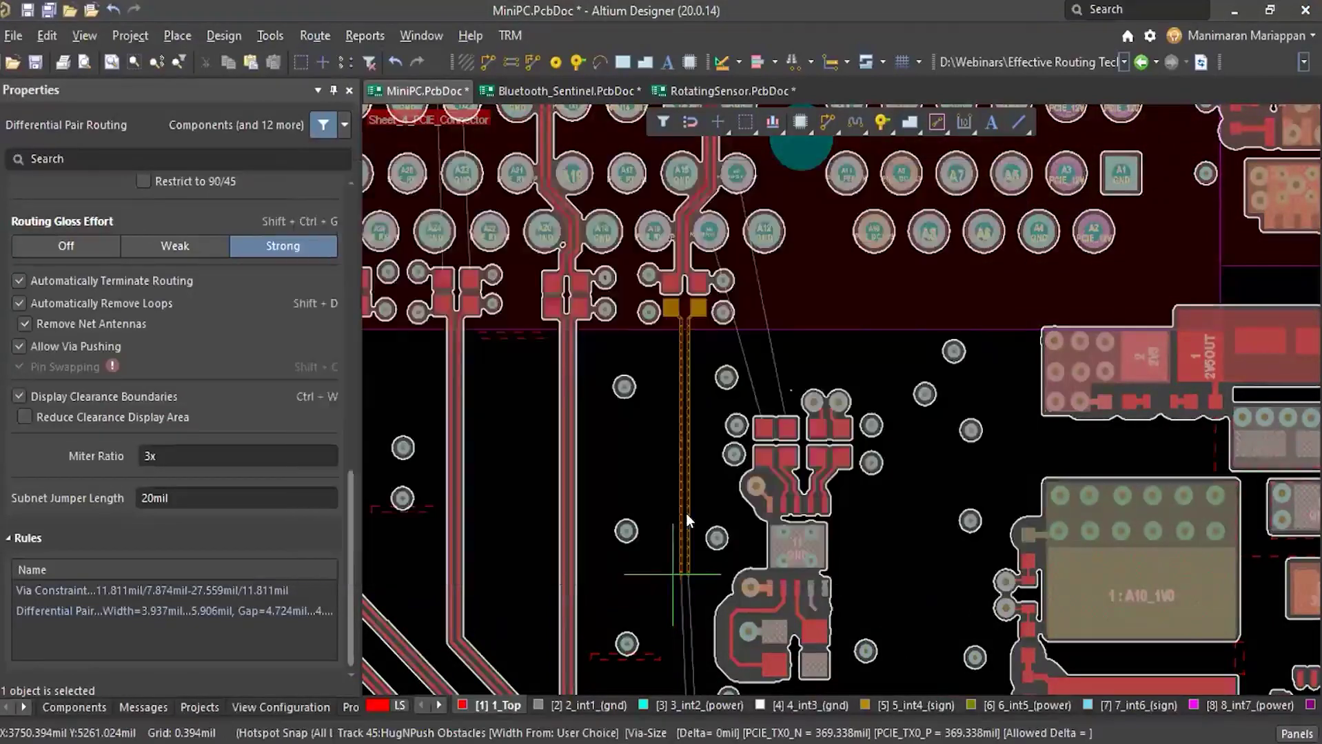
{"action": "key", "text": "shift+w"}
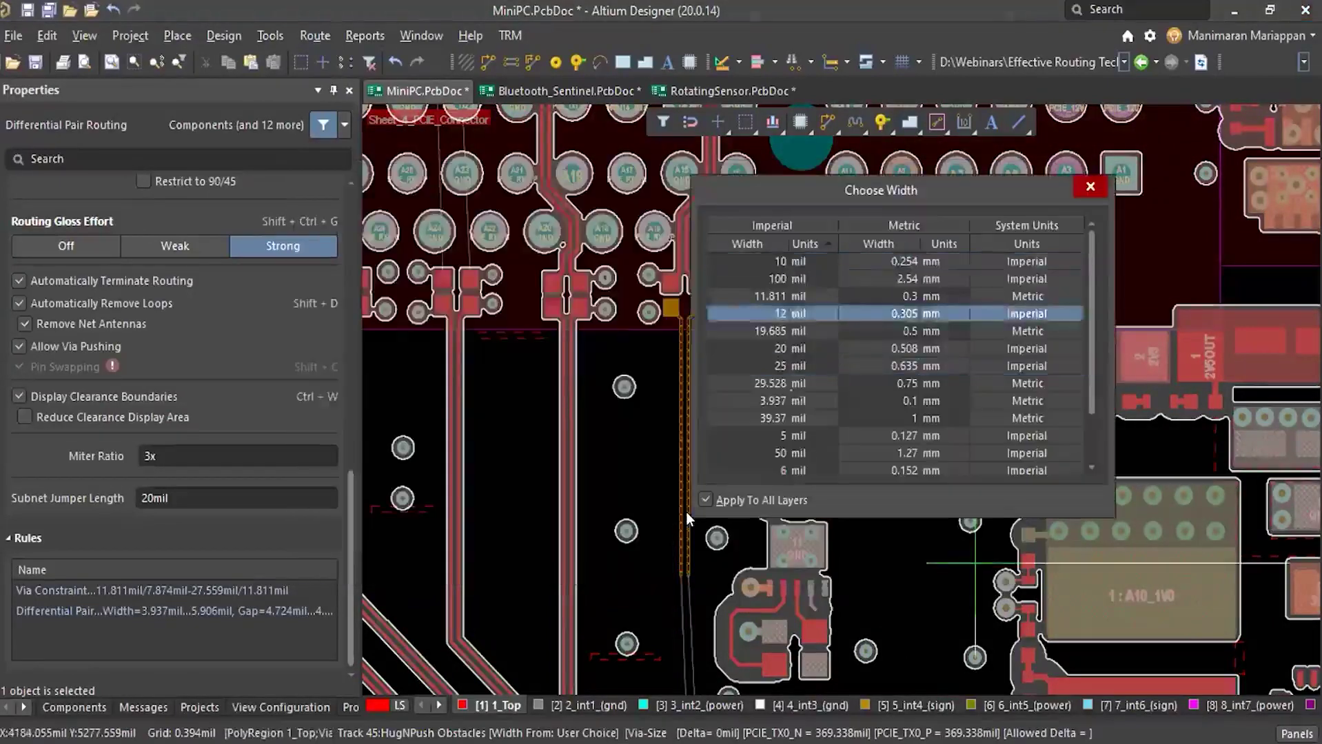
{"action": "key", "text": "Up"}
{"action": "key", "text": "Up"}
{"action": "key", "text": "Up"}
{"action": "key", "text": "Up"}
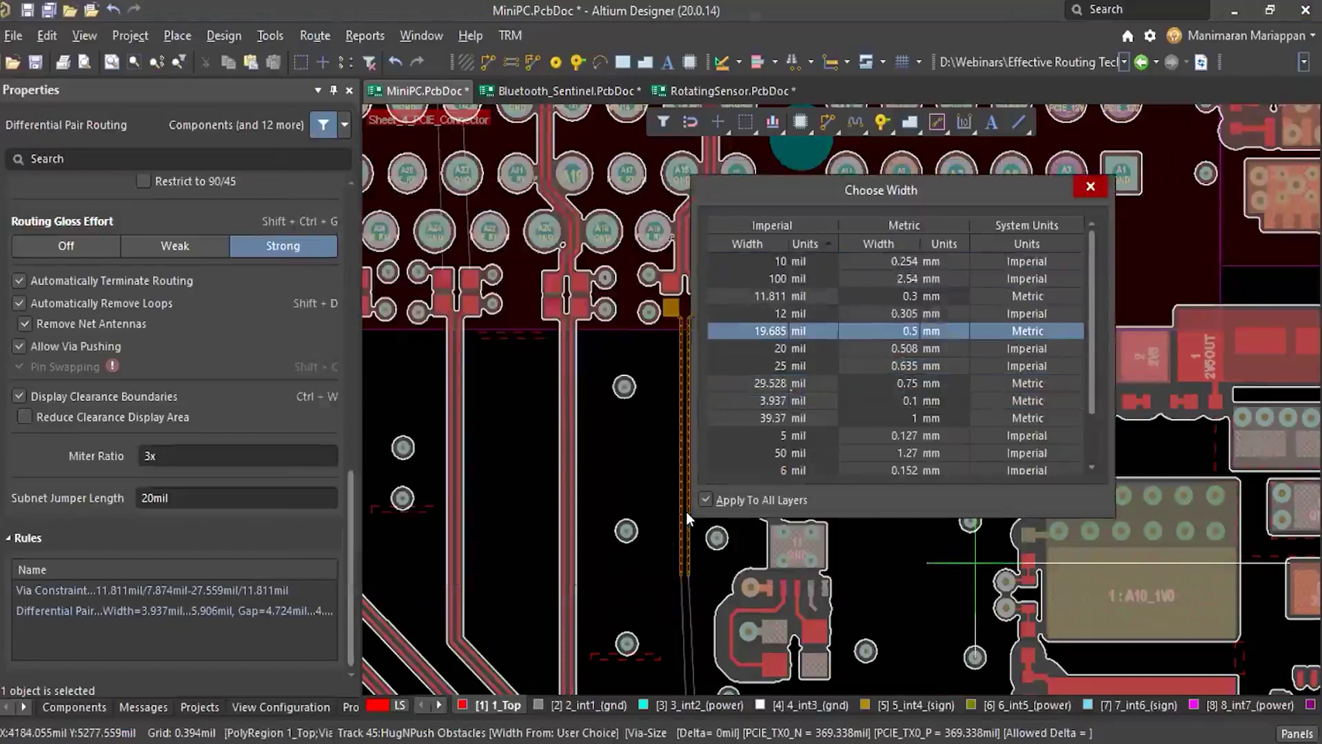
{"action": "key", "text": "Up"}
{"action": "key", "text": "Up"}
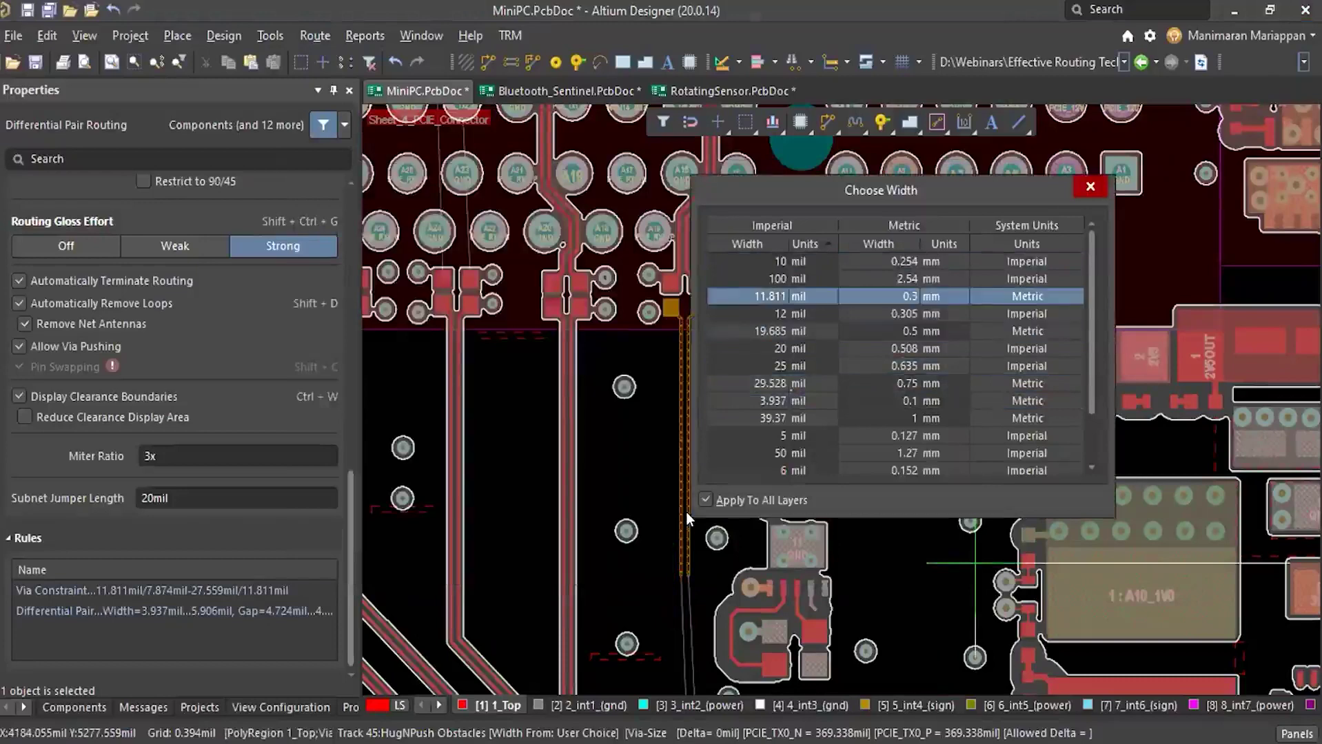
{"action": "key", "text": "Down"}
{"action": "key", "text": "Up"}
{"action": "key", "text": "Up"}
{"action": "key", "text": "Down"}
{"action": "key", "text": "Down"}
{"action": "key", "text": "Down"}
{"action": "key", "text": "Down"}
{"action": "key", "text": "Down"}
{"action": "key", "text": "Down"}
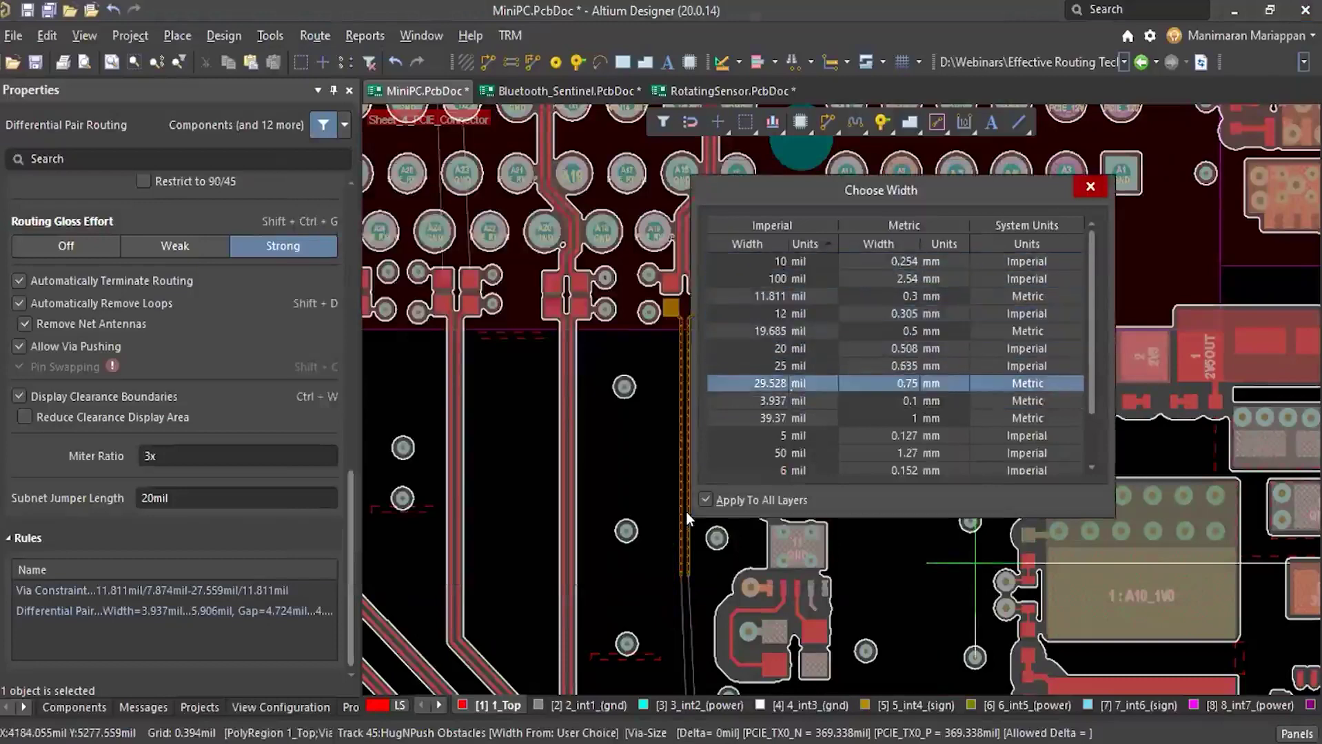
{"action": "key", "text": "Up"}
{"action": "key", "text": "Up"}
{"action": "key", "text": "Up"}
{"action": "key", "text": "Up"}
{"action": "key", "text": "Up"}
{"action": "key", "text": "Up"}
{"action": "key", "text": "Up"}
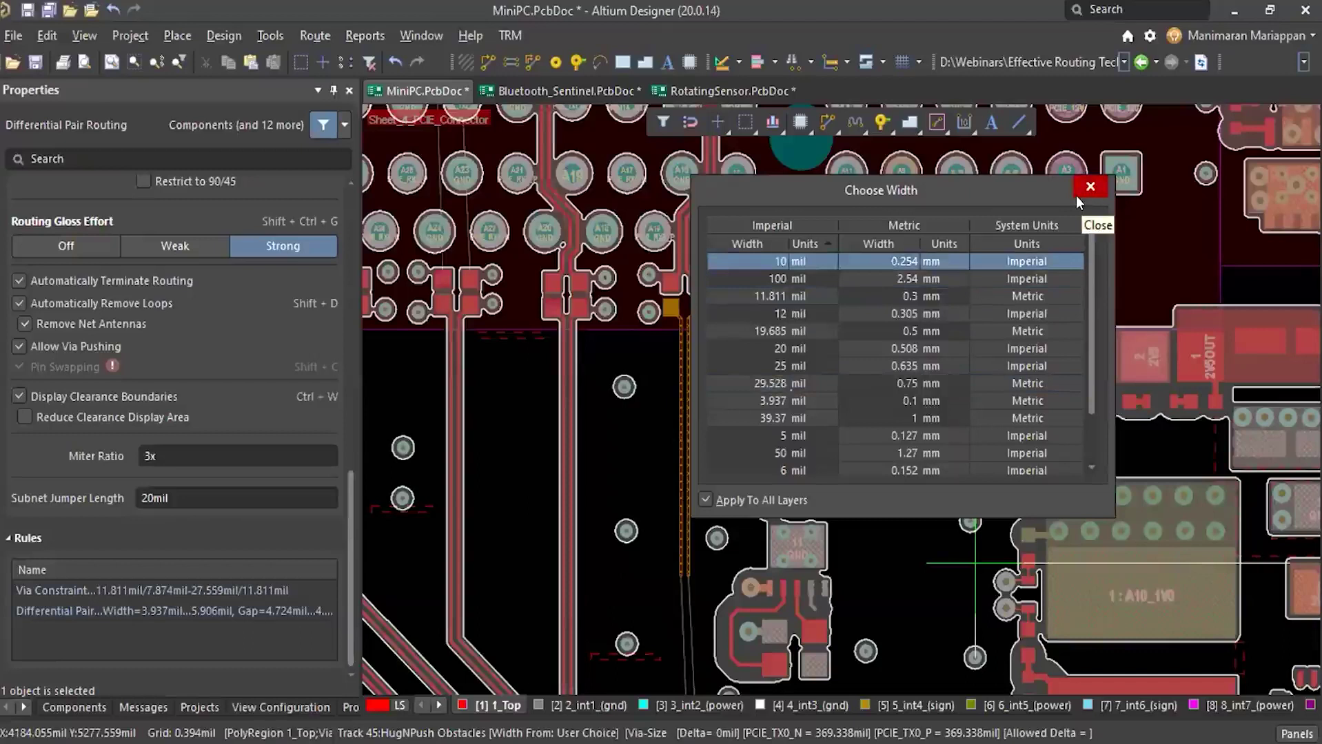
{"action": "key", "text": "Down"}
{"action": "key", "text": "Down"}
{"action": "key", "text": "Down"}
{"action": "key", "text": "Down"}
{"action": "key", "text": "Down"}
{"action": "key", "text": "Down"}
{"action": "key", "text": "Down"}
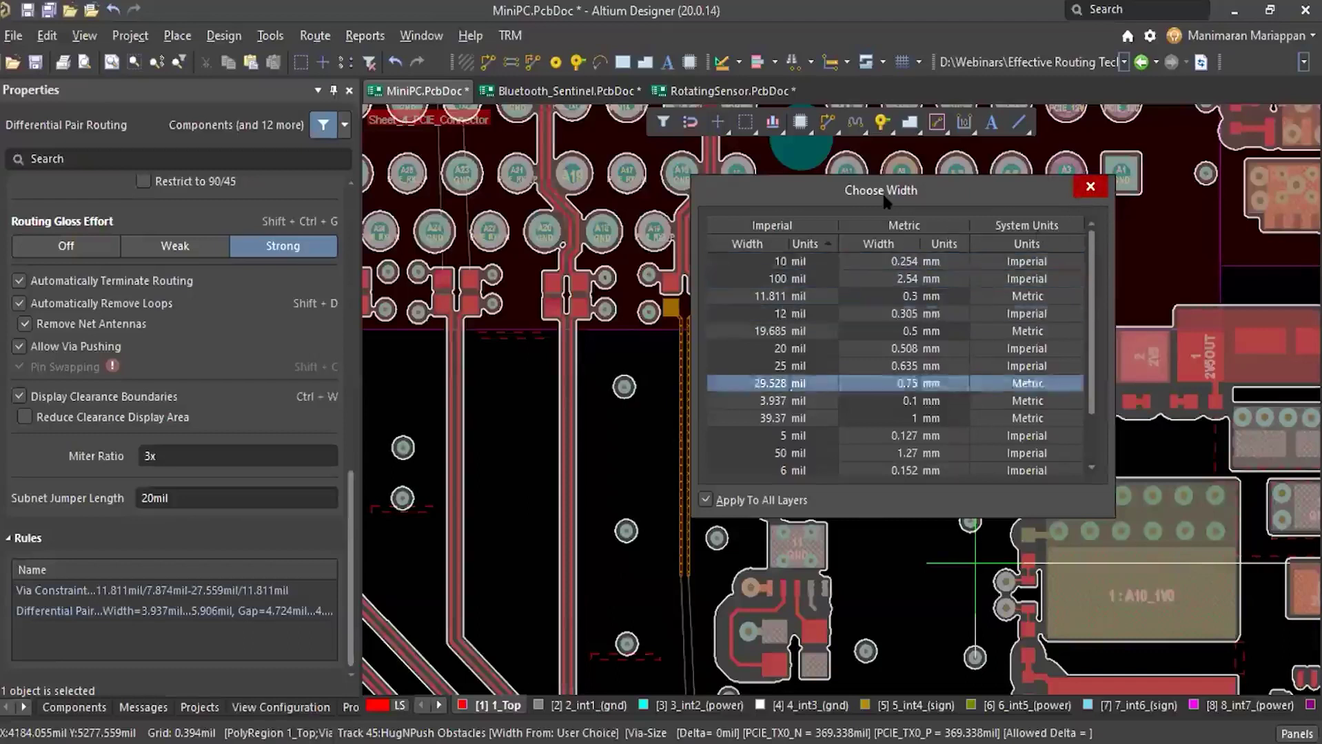
{"action": "key", "text": "Down"}
{"action": "key", "text": "Down"}
{"action": "key", "text": "Down"}
{"action": "key", "text": "Up"}
{"action": "key", "text": "Up"}
{"action": "key", "text": "Up"}
{"action": "key", "text": "Up"}
{"action": "key", "text": "Up"}
{"action": "key", "text": "Up"}
{"action": "key", "text": "Up"}
{"action": "key", "text": "Up"}
{"action": "key", "text": "Down"}
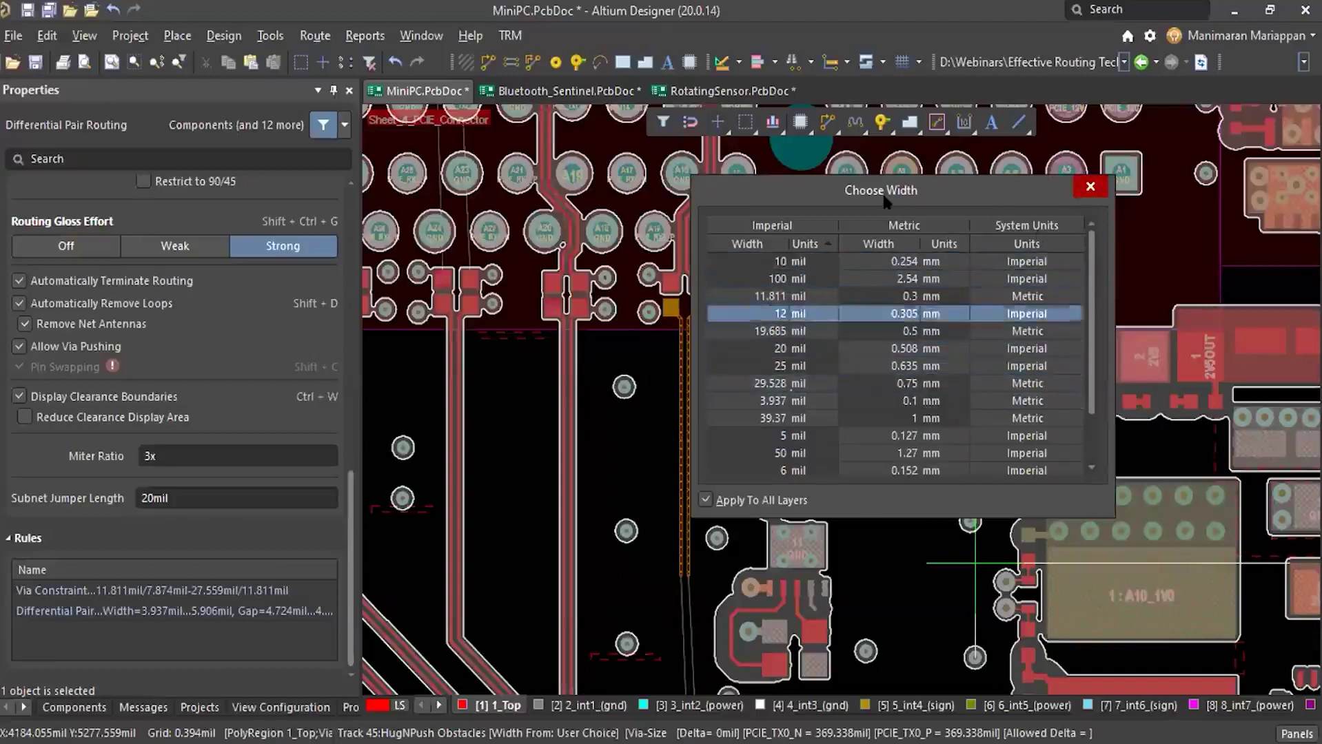
{"action": "key", "text": "Down"}
{"action": "key", "text": "Down"}
{"action": "key", "text": "Up"}
{"action": "key", "text": "Up"}
{"action": "key", "text": "Up"}
{"action": "key", "text": "Down"}
{"action": "key", "text": "Down"}
{"action": "key", "text": "Up"}
{"action": "key", "text": "Up"}
{"action": "key", "text": "Up"}
{"action": "key", "text": "Up"}
{"action": "key", "text": "Down"}
{"action": "key", "text": "Down"}
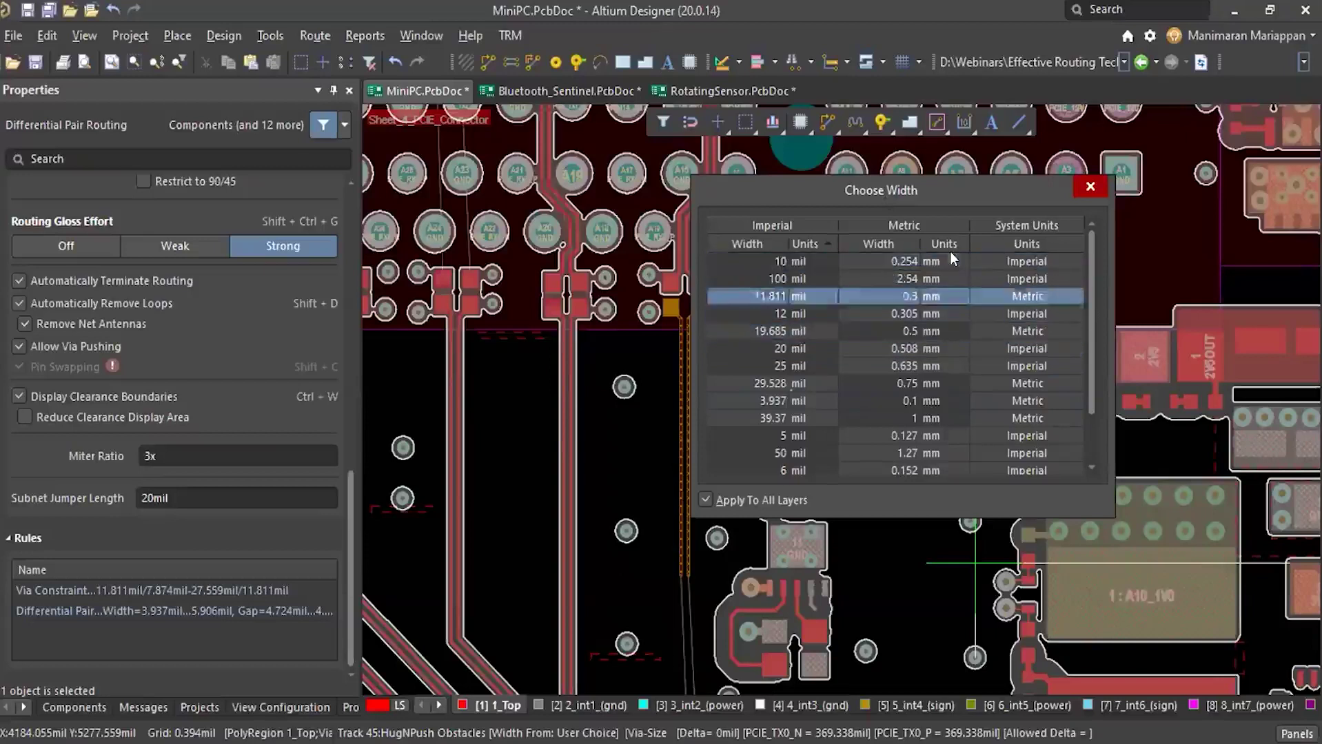
{"action": "key", "text": "Up"}
{"action": "key", "text": "Up"}
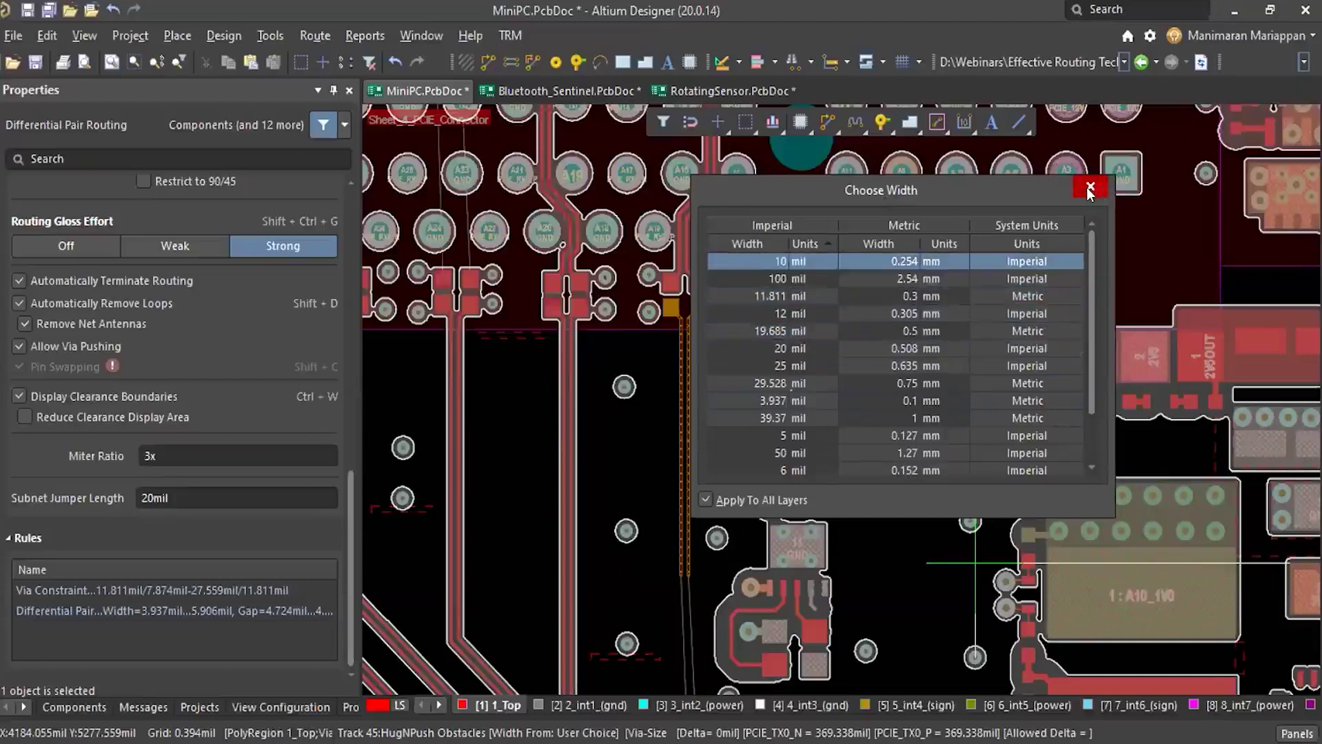
{"action": "key", "text": "Return"}
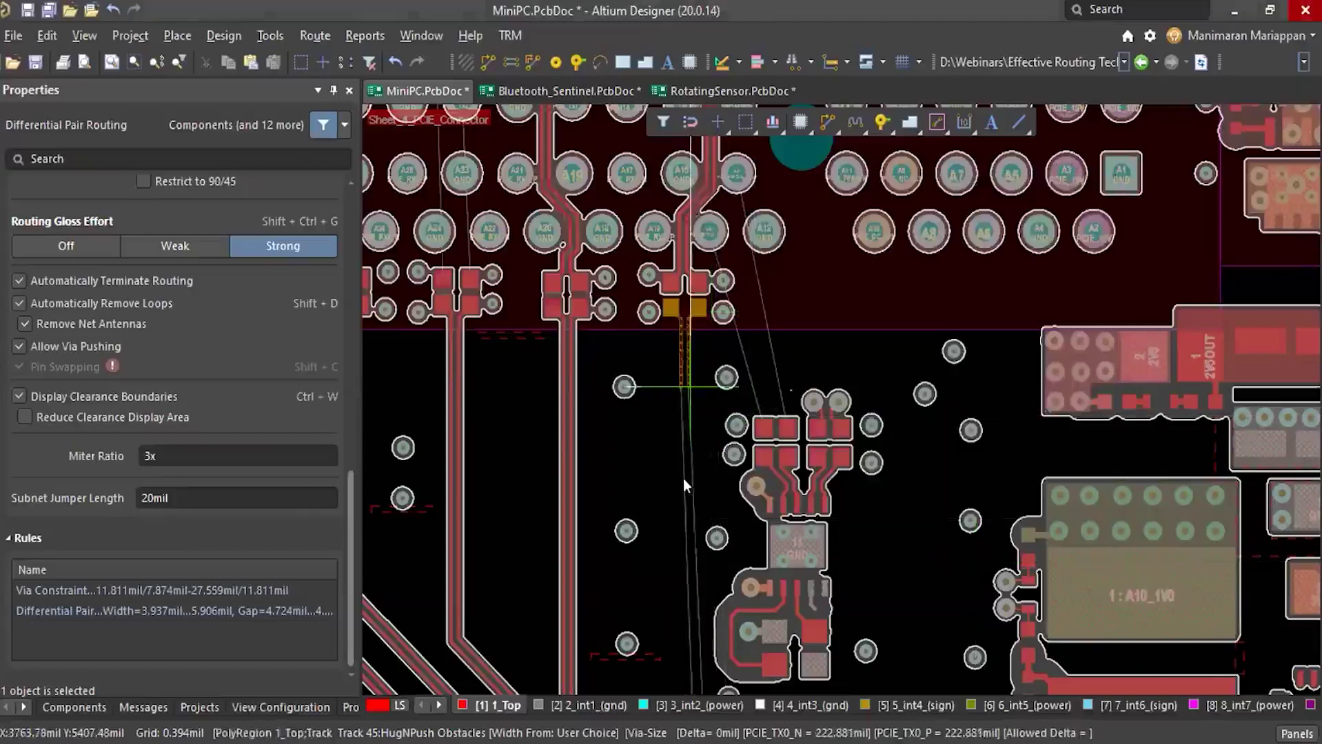
Route the first stretch of the PCIE_TX0 pair straight down from its component pads and end differential pair routing
{"action": "left_click", "coordinate": [684, 507]}
{"action": "scroll", "coordinate": [694, 258], "scroll_direction": "down", "scroll_amount": 2, "text": "ctrl"}
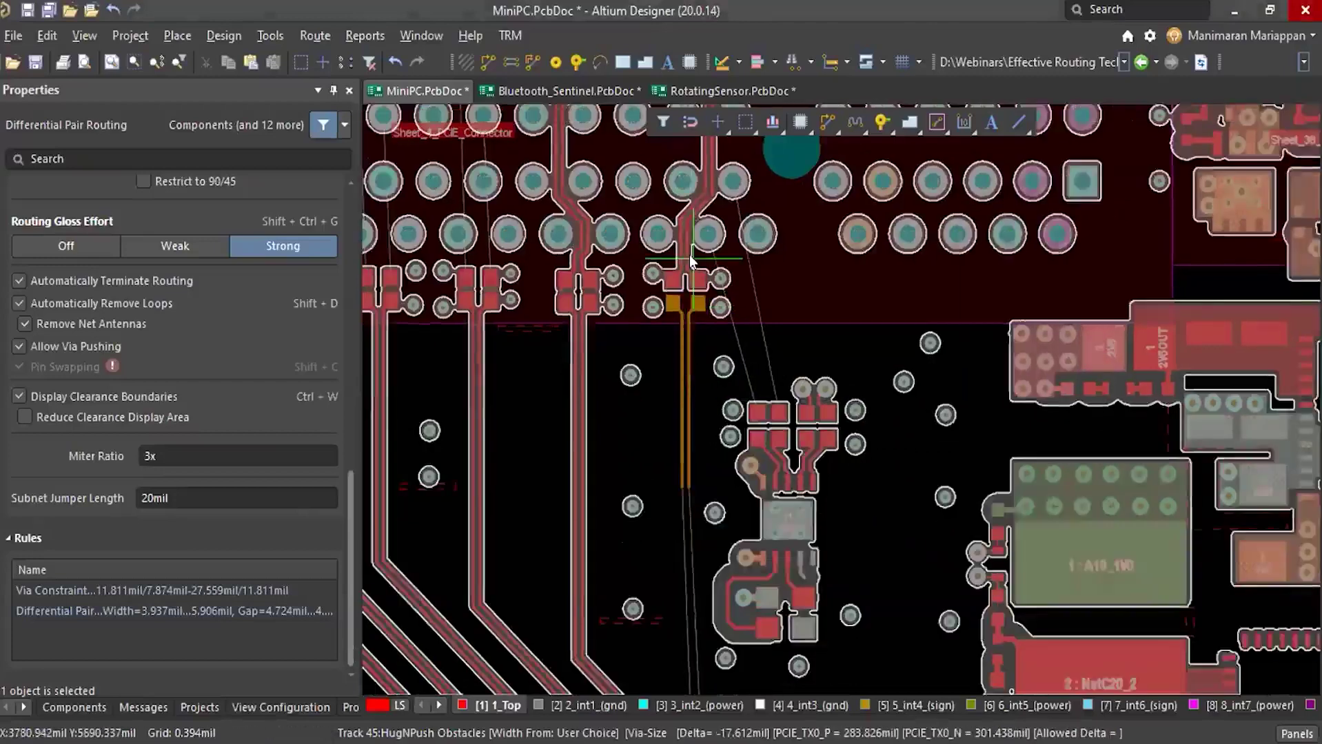
{"action": "scroll", "coordinate": [767, 539], "scroll_direction": "down", "scroll_amount": 2, "text": "ctrl"}
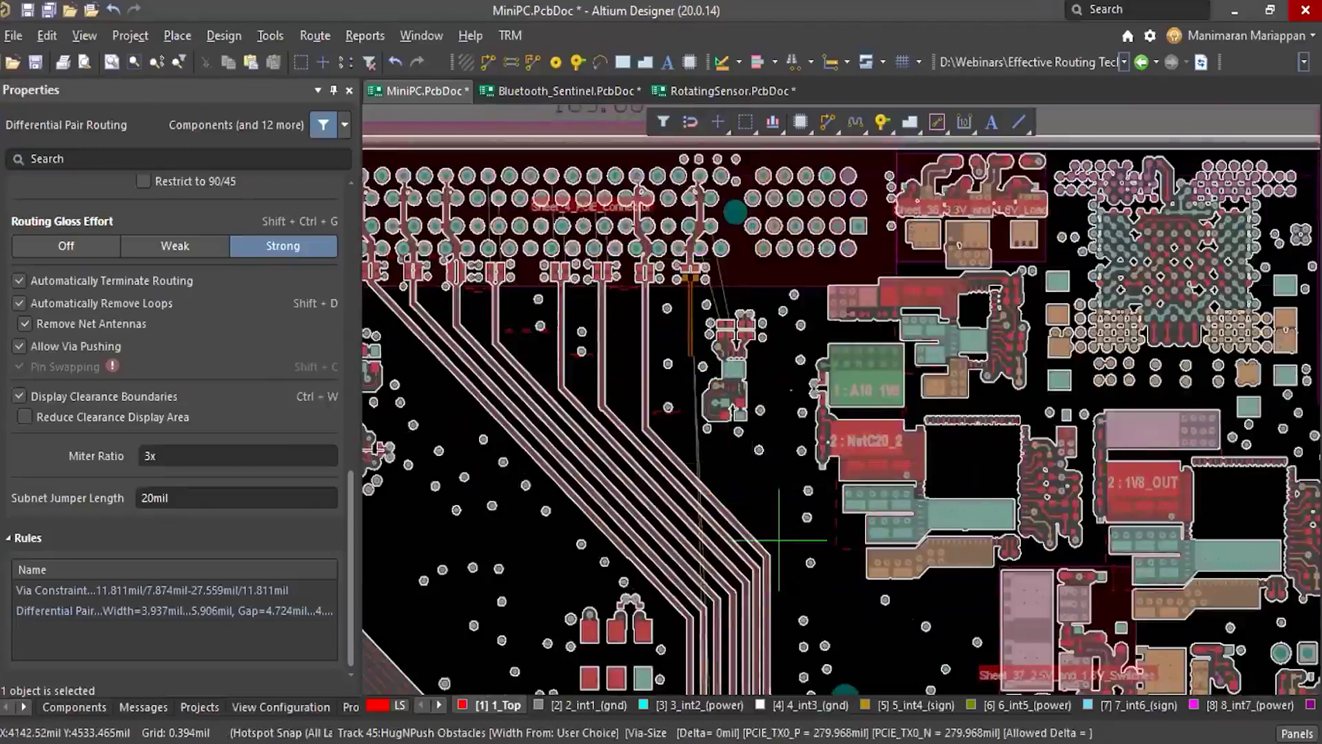
{"action": "scroll", "coordinate": [775, 579], "scroll_direction": "up", "scroll_amount": 1, "text": "ctrl"}
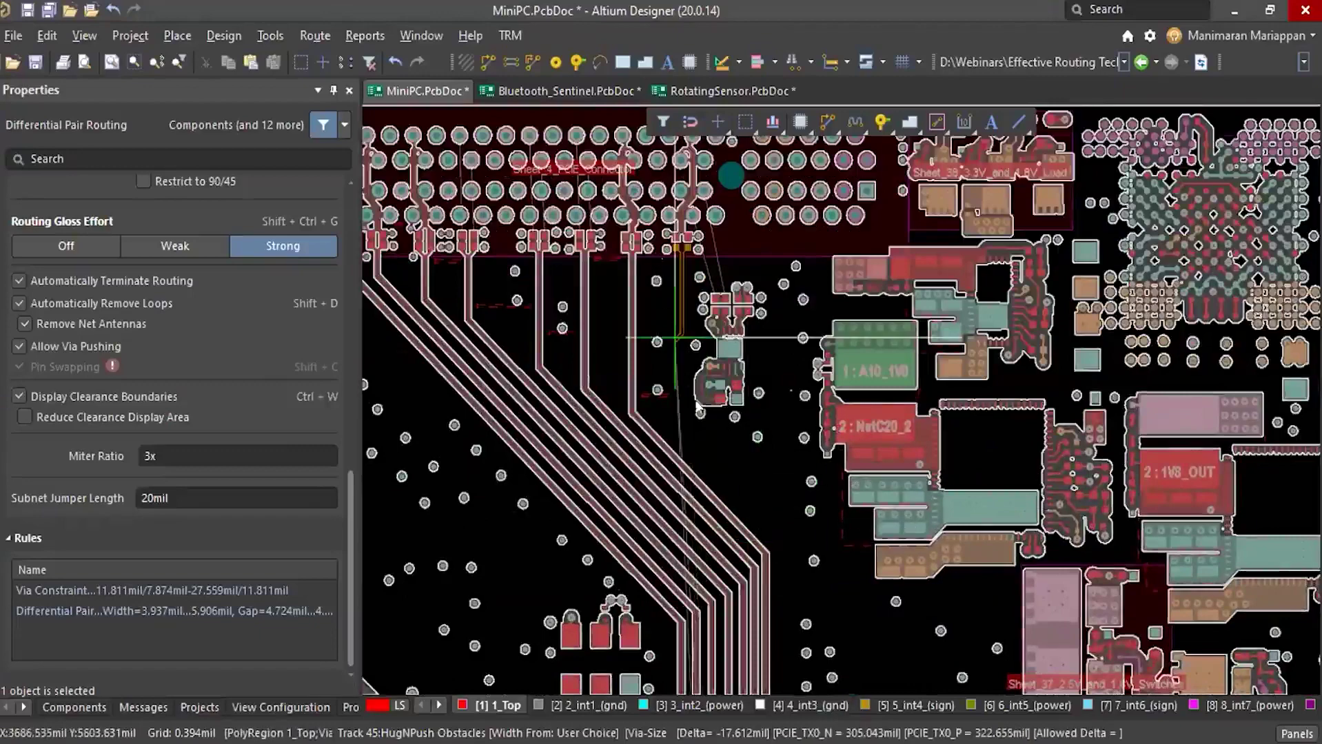
{"action": "scroll", "coordinate": [765, 480], "scroll_direction": "down", "scroll_amount": 1, "text": "ctrl"}
{"action": "scroll", "coordinate": [765, 480], "scroll_direction": "down", "scroll_amount": 1, "text": "ctrl"}
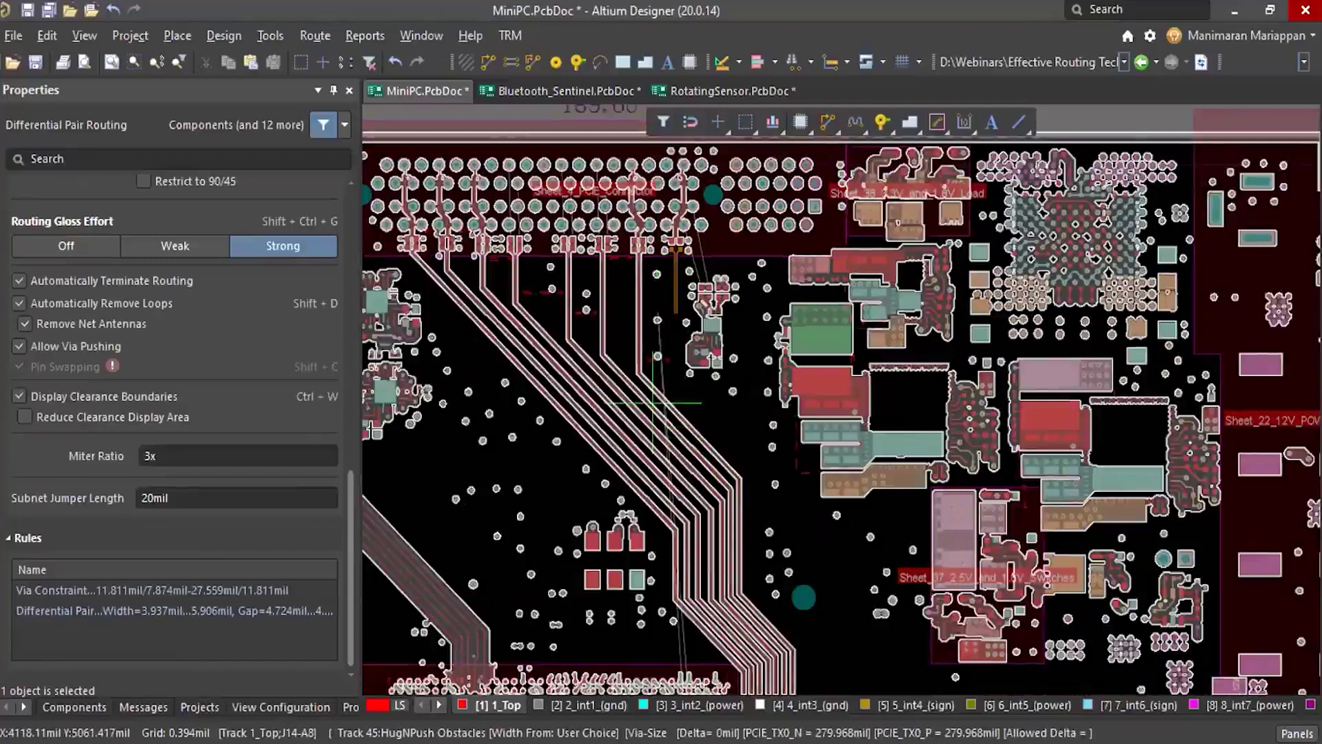
{"action": "right_click", "coordinate": [753, 380]}
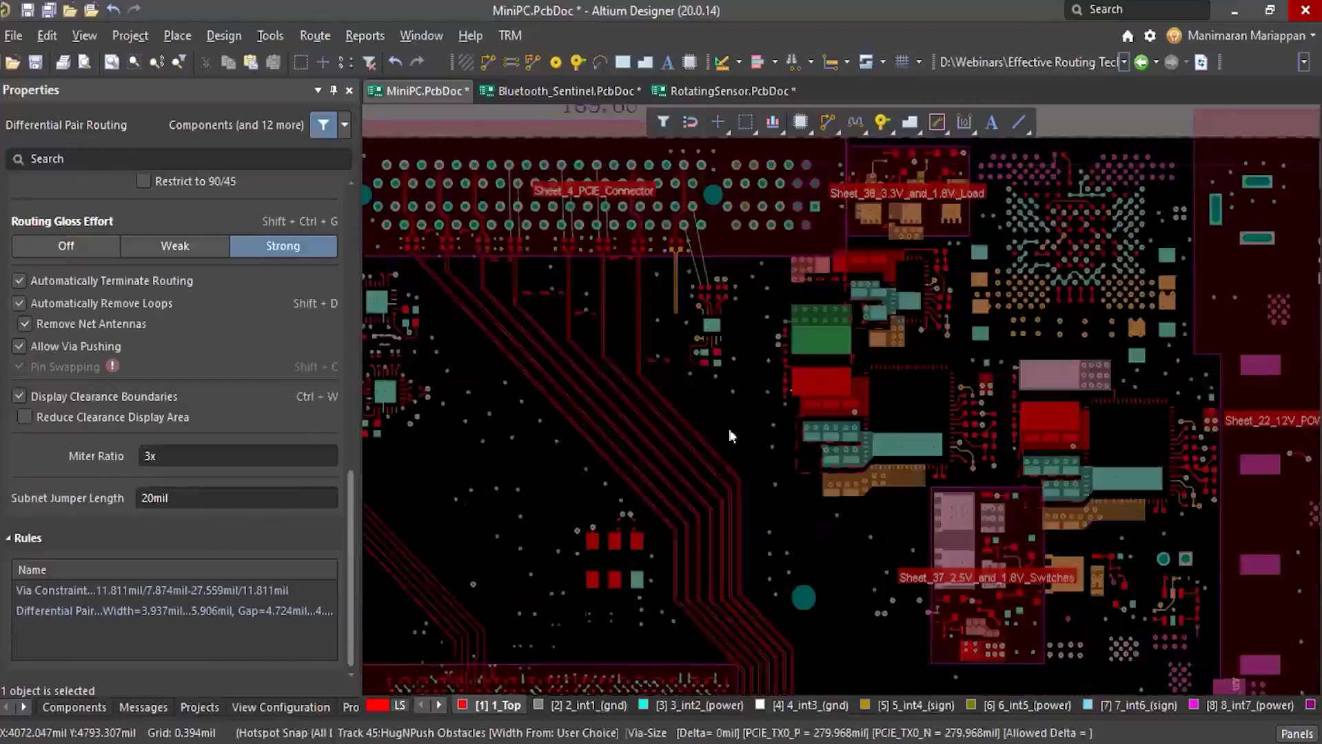
{"action": "right_click", "coordinate": [716, 395]}
{"action": "scroll", "coordinate": [703, 395], "scroll_direction": "up", "scroll_amount": 6, "text": "ctrl"}
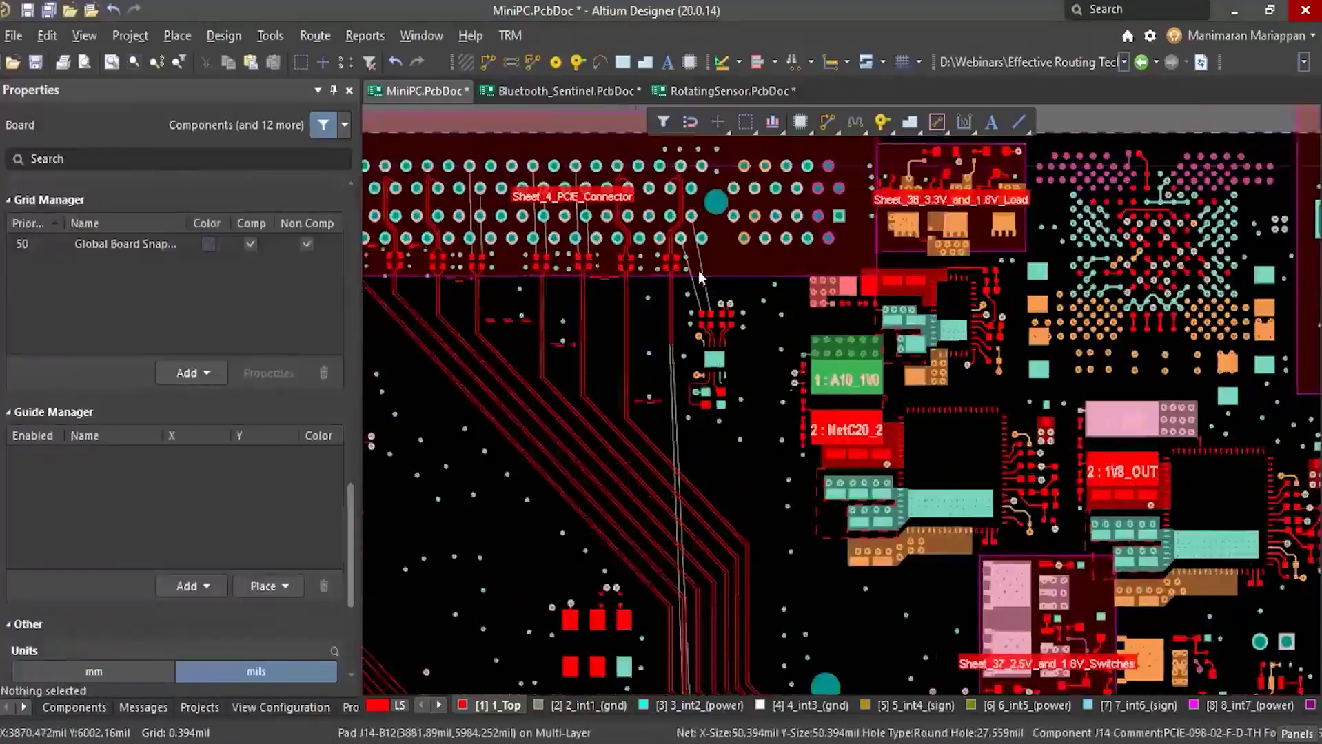
{"action": "scroll", "coordinate": [662, 476], "scroll_direction": "down", "scroll_amount": 5, "text": "ctrl"}
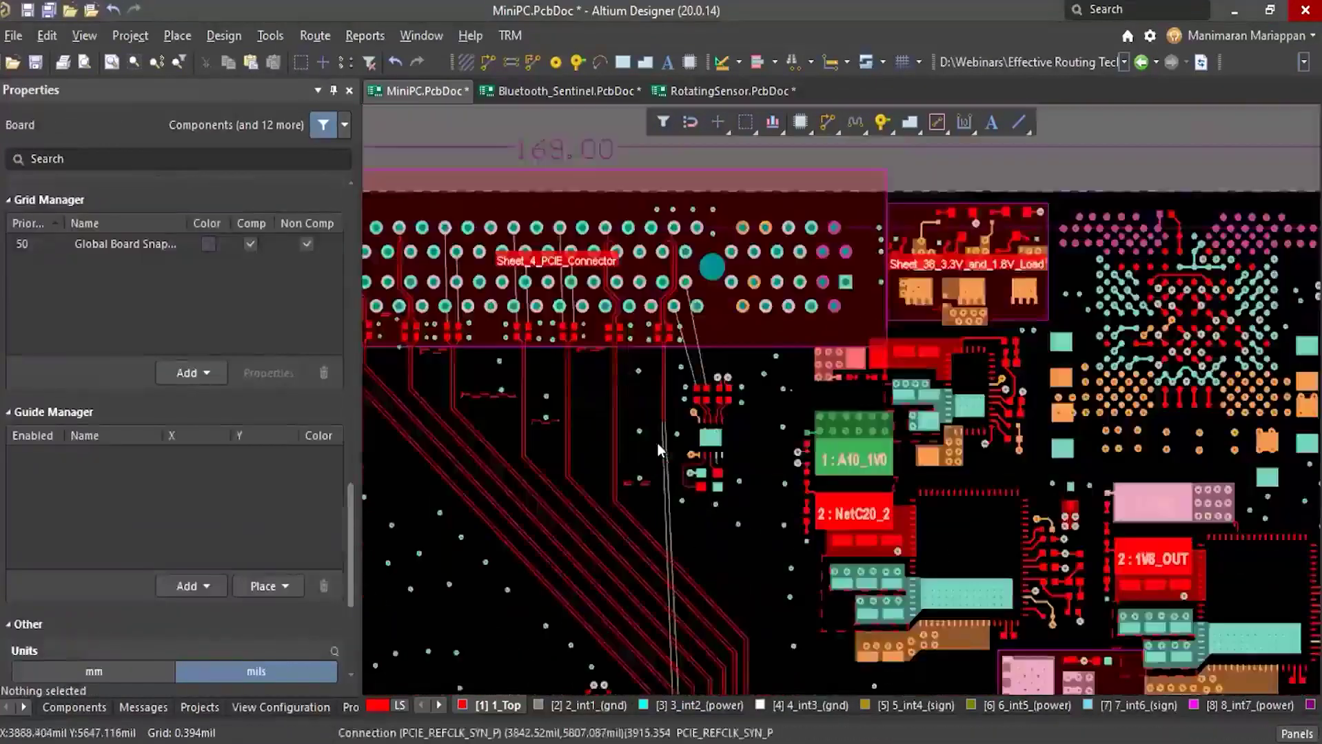
{"action": "scroll", "coordinate": [669, 337], "scroll_direction": "up", "scroll_amount": 6, "text": "ctrl"}
{"action": "scroll", "coordinate": [682, 361], "scroll_direction": "down", "scroll_amount": 4, "text": "ctrl"}
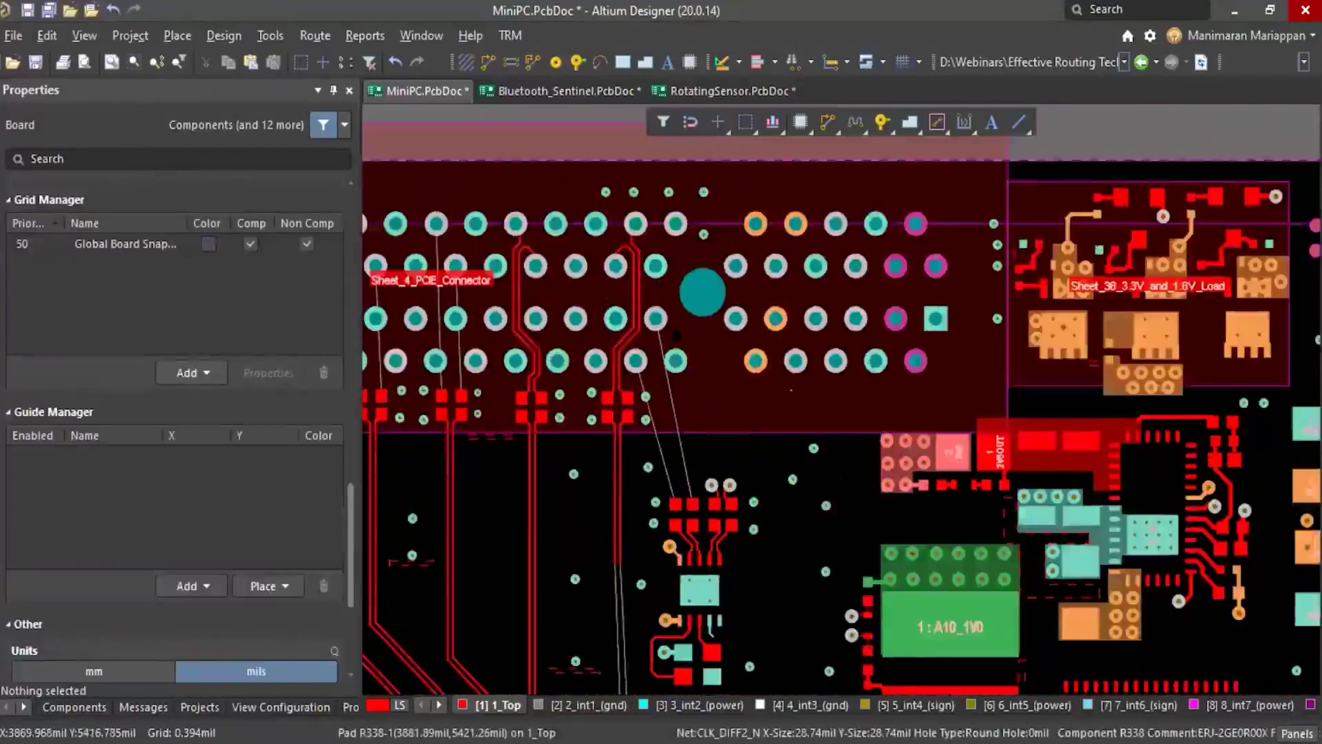
{"action": "scroll", "coordinate": [685, 378], "scroll_direction": "up", "scroll_amount": 5, "text": "ctrl"}
{"action": "scroll", "coordinate": [685, 466], "scroll_direction": "down", "scroll_amount": 2, "text": "ctrl"}
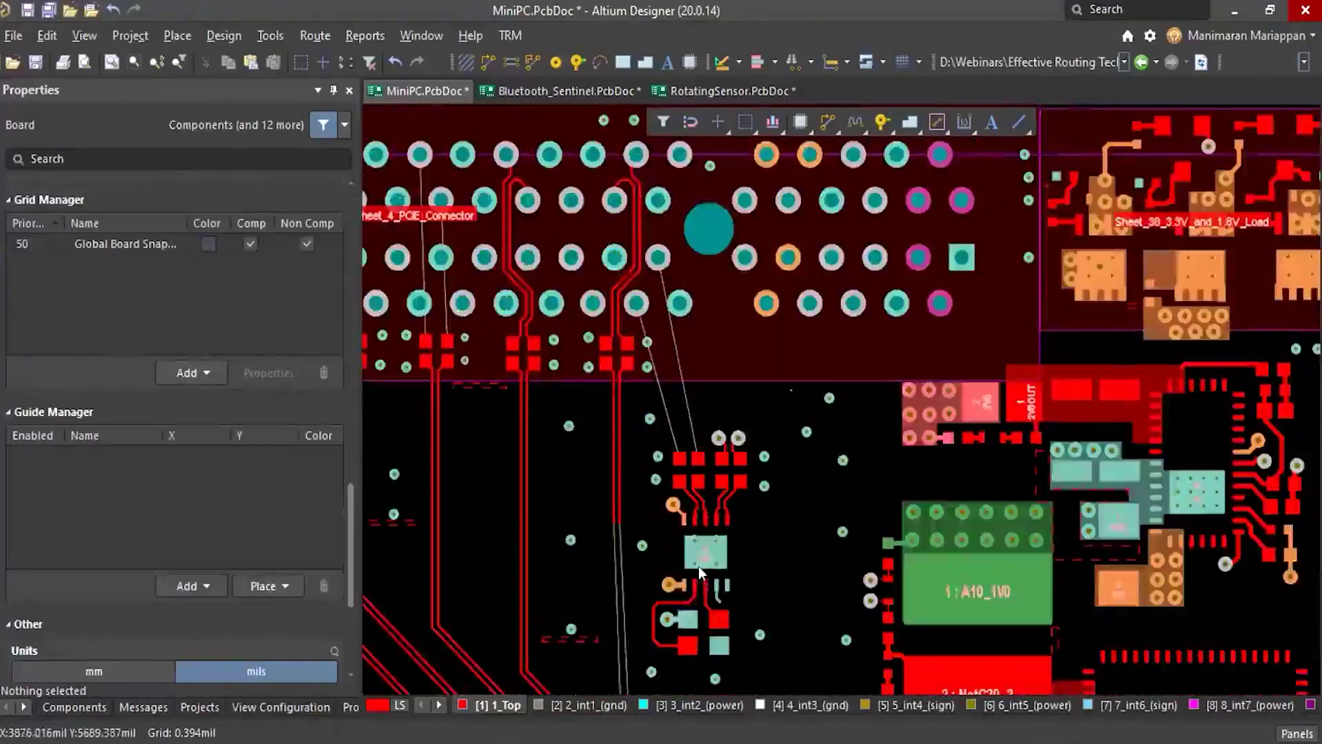
{"action": "scroll", "coordinate": [698, 567], "scroll_direction": "up", "scroll_amount": 4, "text": "ctrl"}
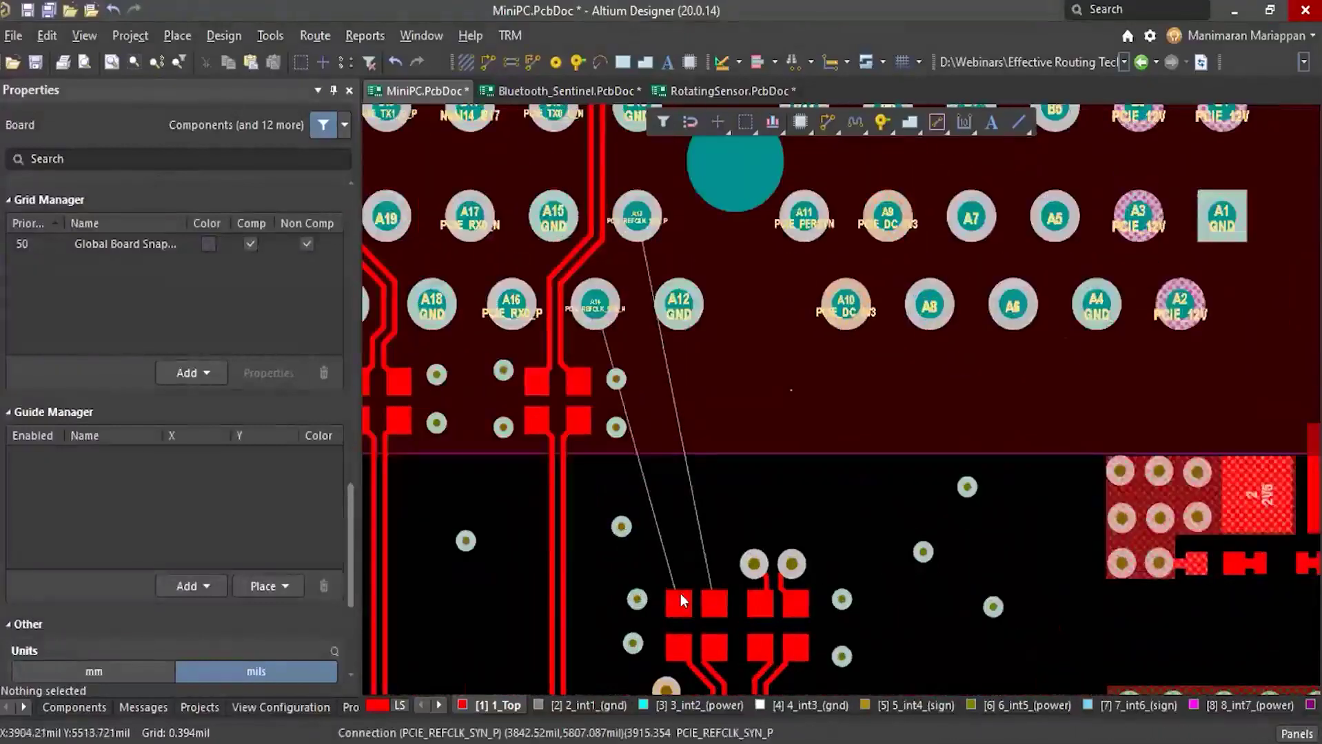
{"action": "key", "text": "ctrl+w"}
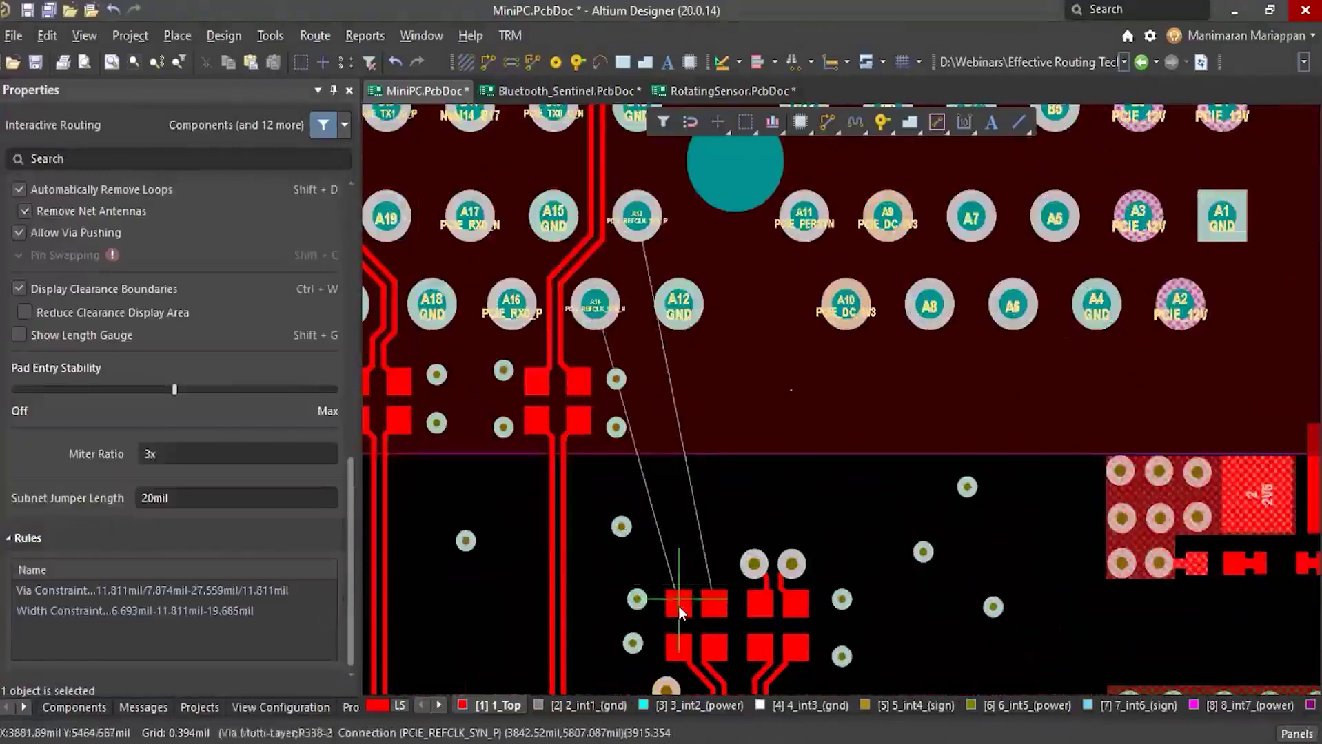
{"action": "left_click", "coordinate": [674, 511]}
{"action": "key", "text": "shift+g"}
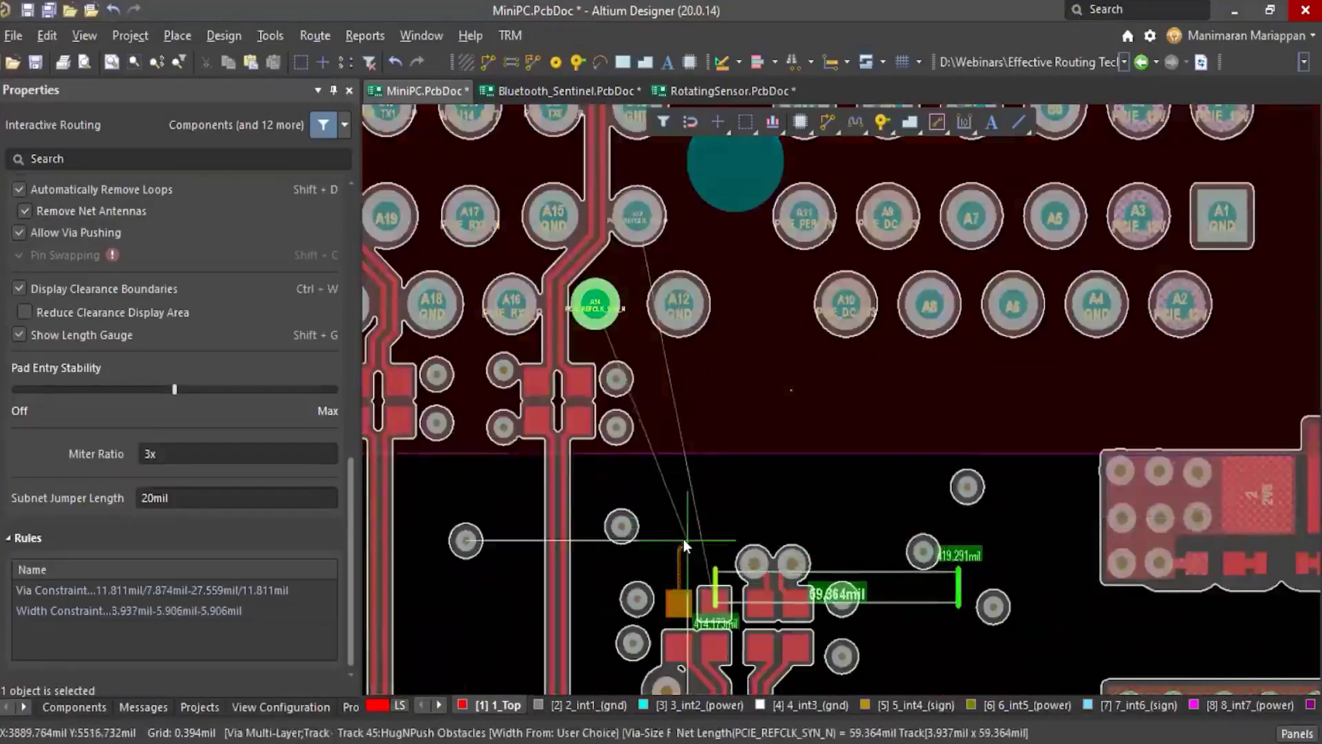
{"action": "key", "text": "Escape"}
{"action": "key", "text": "Escape"}
Route the PCIE_REFCLK_SYN differential pair from its resistor pads around pin A12 to connector pins A13 and A14
{"action": "key", "text": "u"}
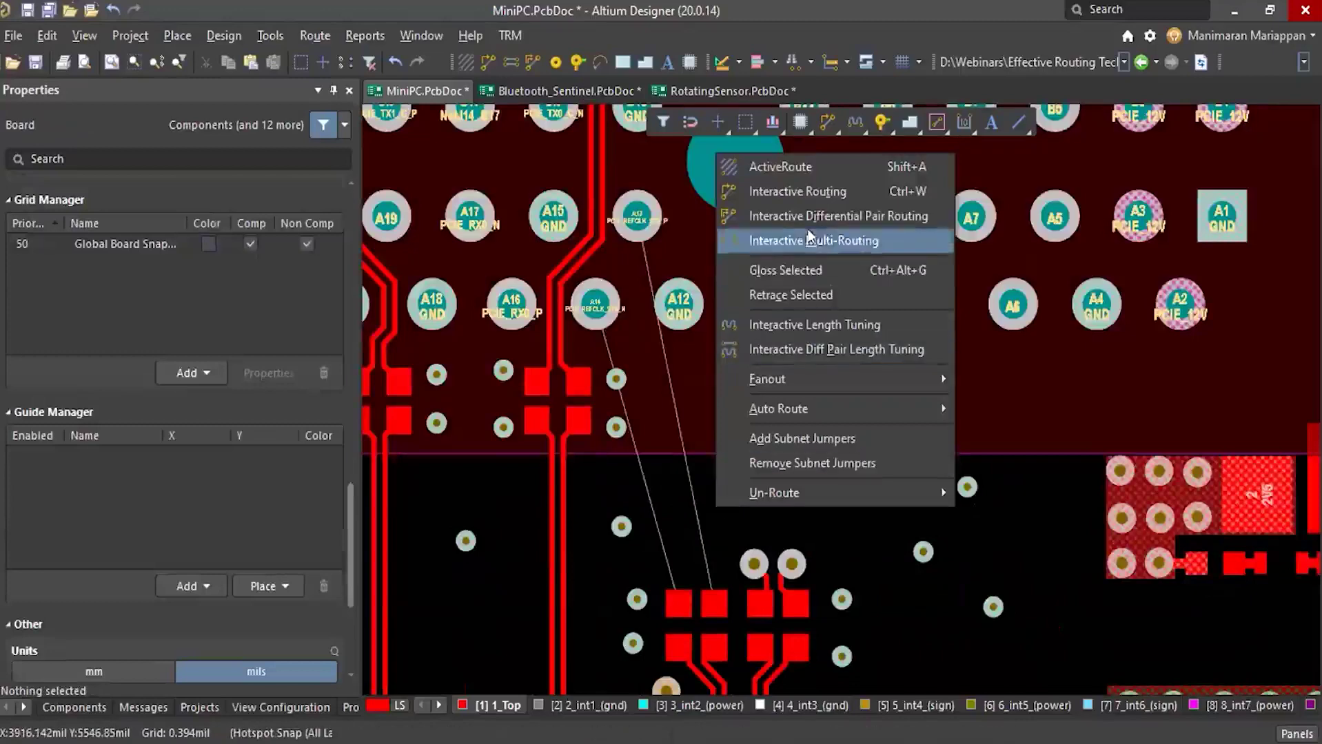
{"action": "key", "text": "Return"}
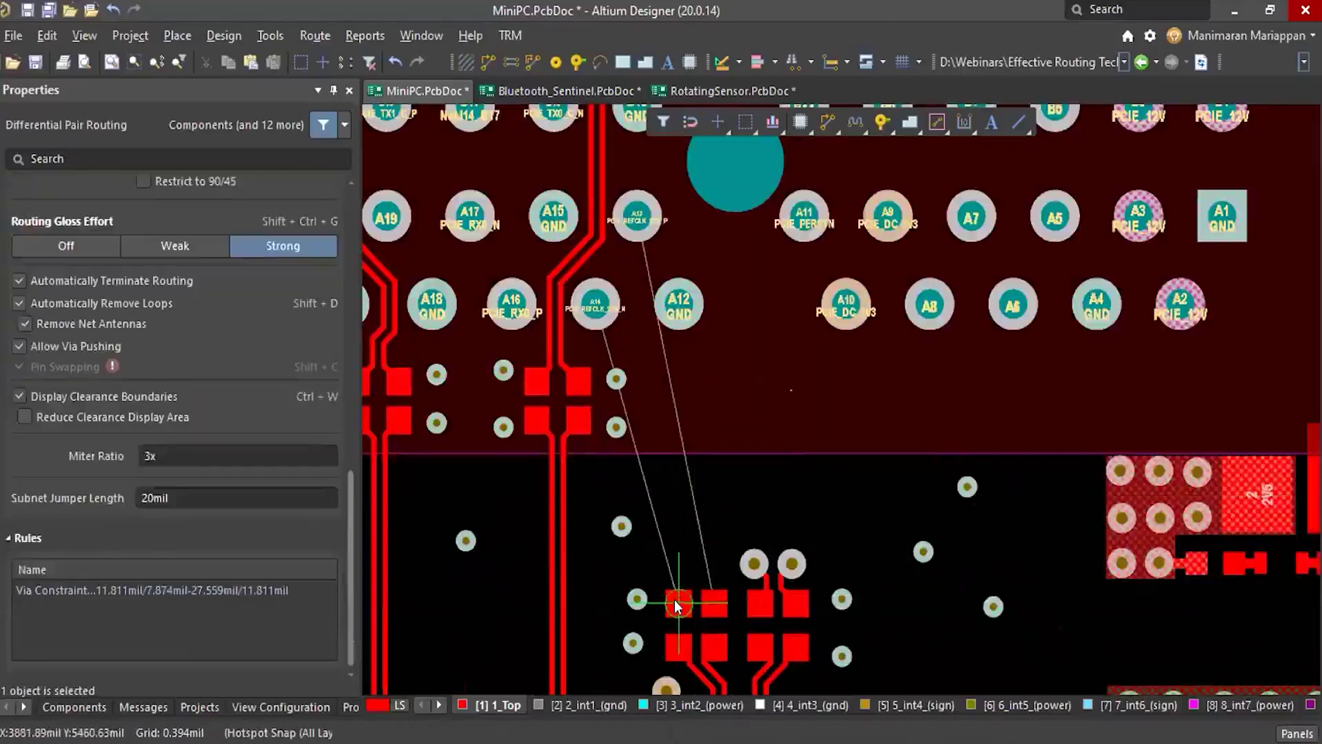
{"action": "left_click", "coordinate": [680, 605]}
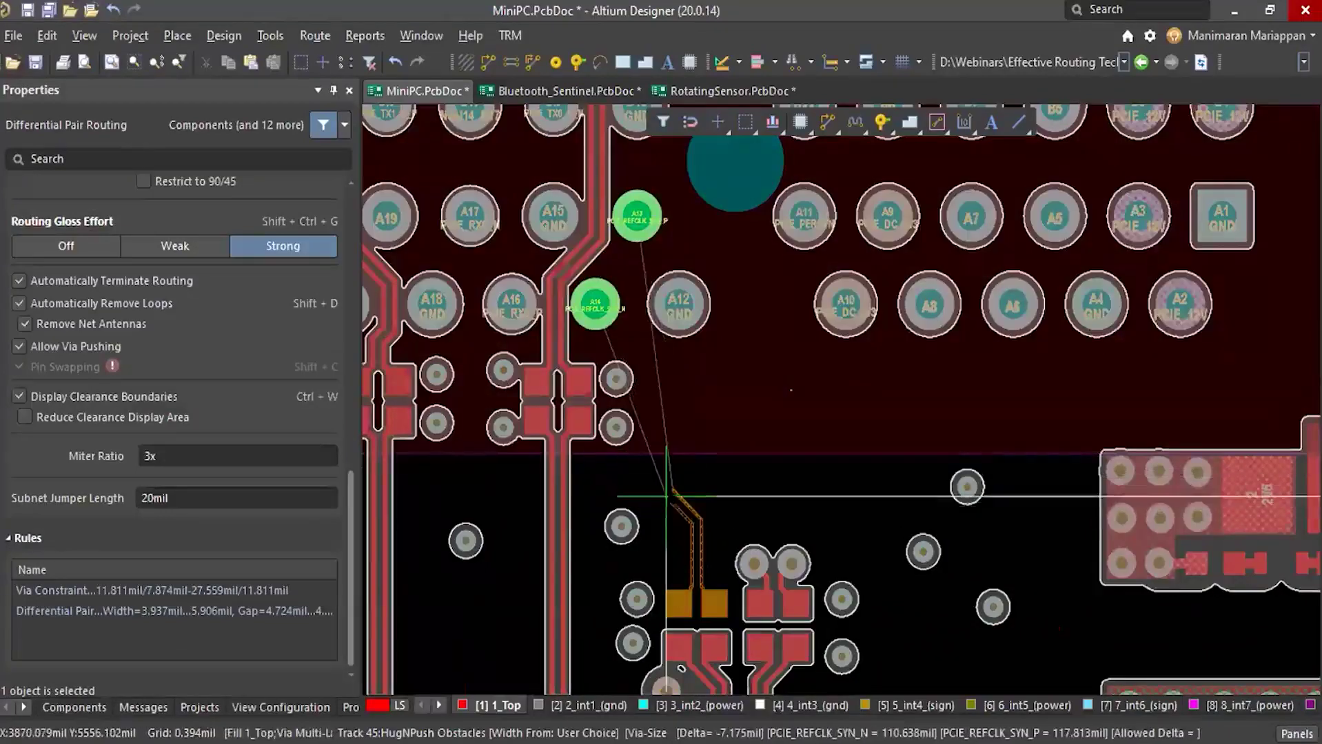
{"action": "left_click", "coordinate": [644, 270]}
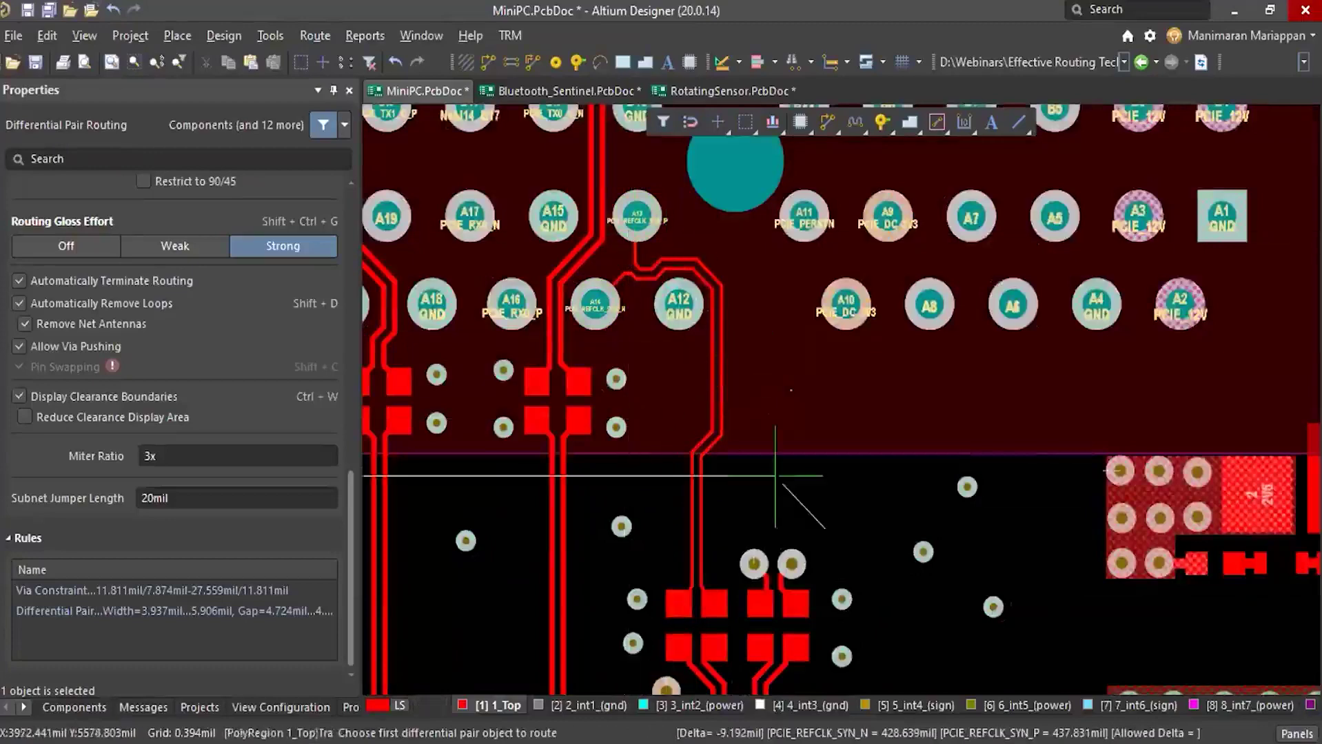
{"action": "right_click", "coordinate": [671, 300]}
{"action": "scroll", "coordinate": [621, 244], "scroll_direction": "up", "scroll_amount": 5, "text": "ctrl"}
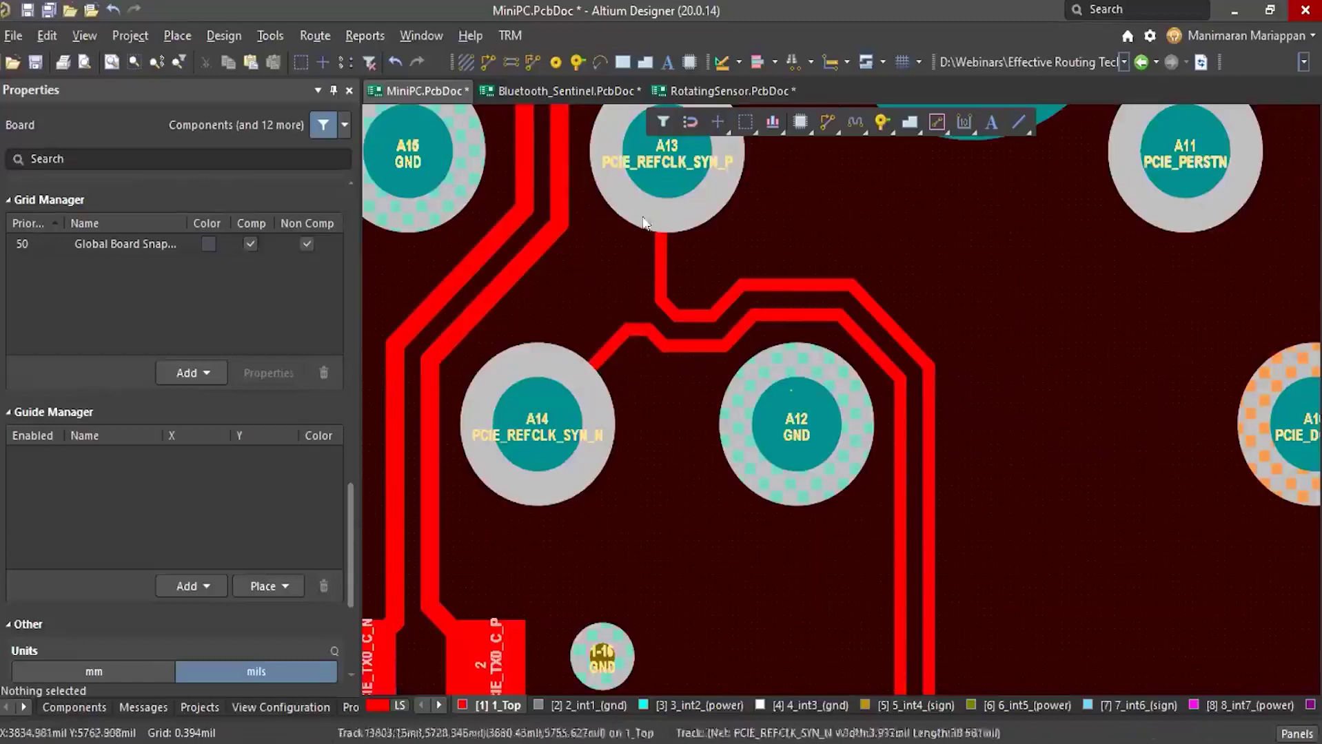
{"action": "scroll", "coordinate": [592, 377], "scroll_direction": "down", "scroll_amount": 8, "text": "ctrl"}
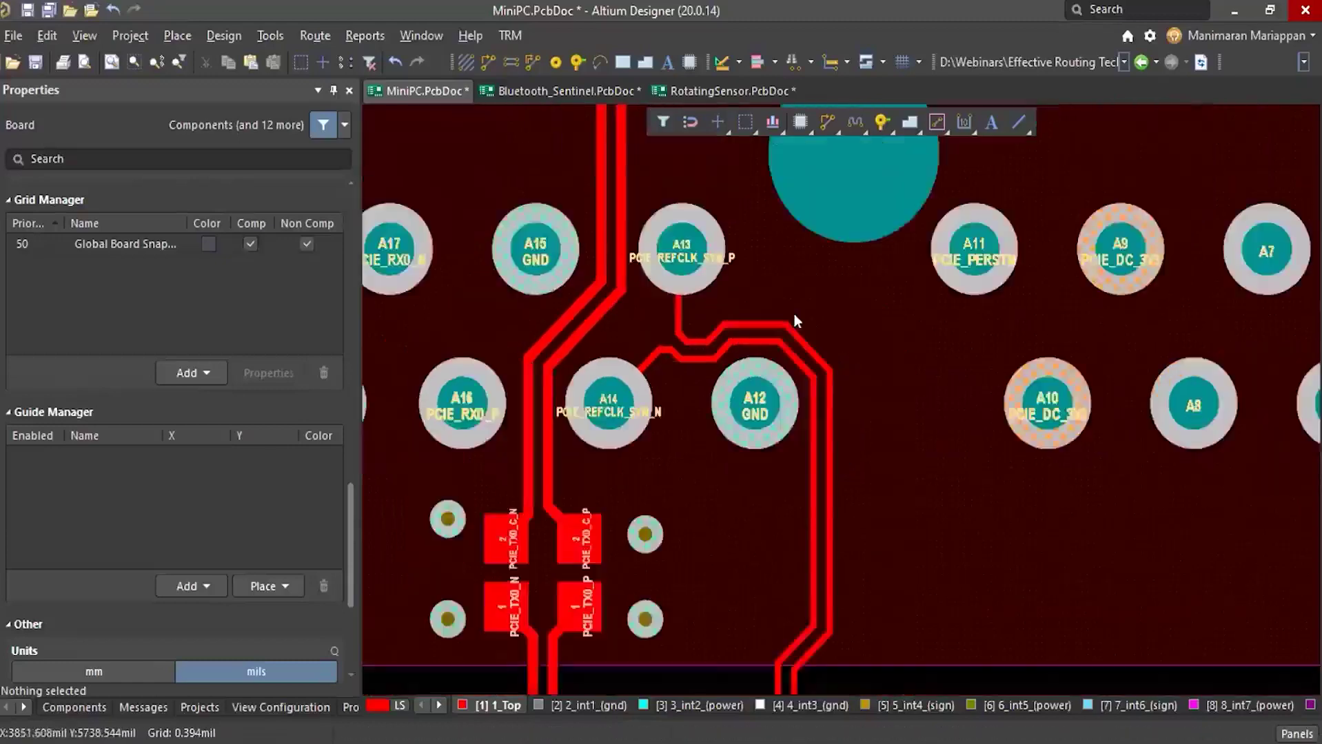
Route the PCIE_TX2_C differential pair from its component pads up to connector pins B23 and B24
{"action": "scroll", "coordinate": [586, 351], "scroll_direction": "down", "scroll_amount": 2, "text": "ctrl"}
{"action": "scroll", "coordinate": [648, 493], "scroll_direction": "up", "scroll_amount": 6, "text": "ctrl"}
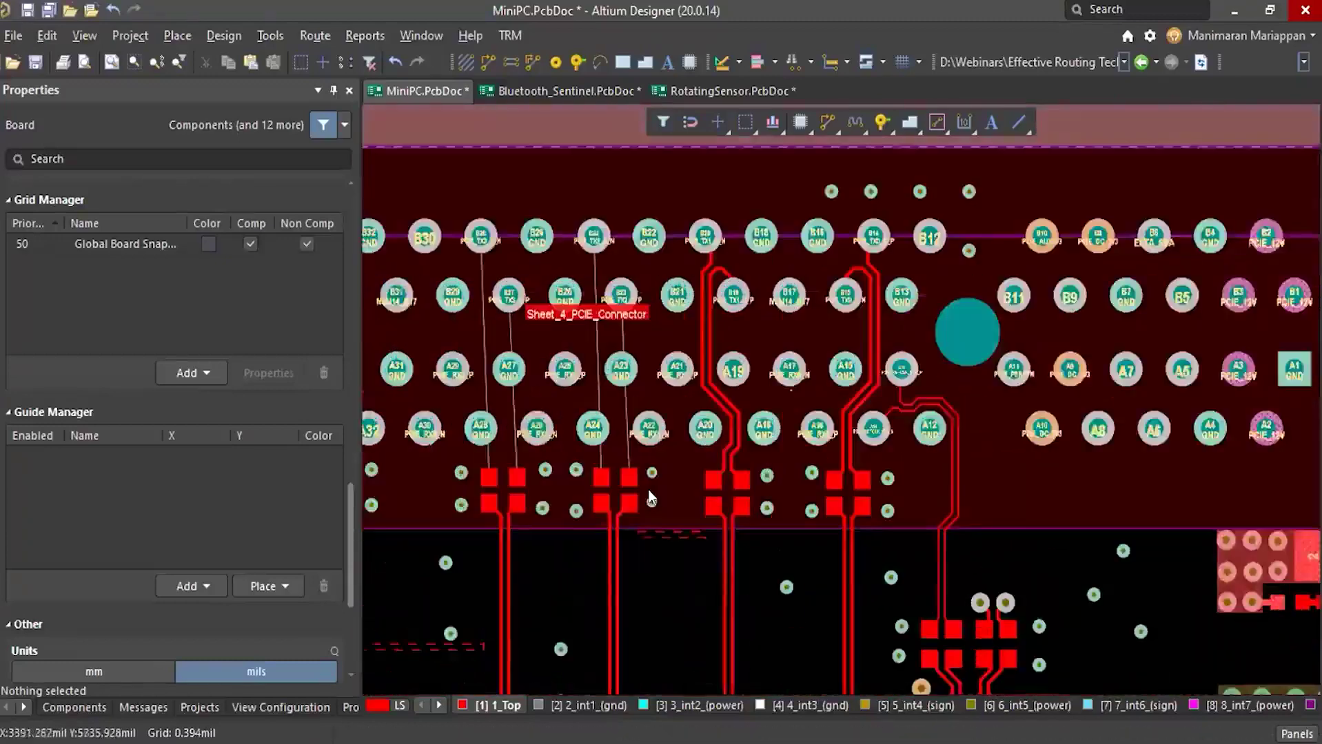
{"action": "scroll", "coordinate": [648, 493], "scroll_direction": "down", "scroll_amount": 1, "text": "ctrl"}
{"action": "left_click_drag", "start_coordinate": [648, 570], "coordinate": [668, 586]}
{"action": "left_click", "coordinate": [684, 645]}
{"action": "right_click", "coordinate": [684, 646]}
{"action": "left_click", "coordinate": [793, 282]}
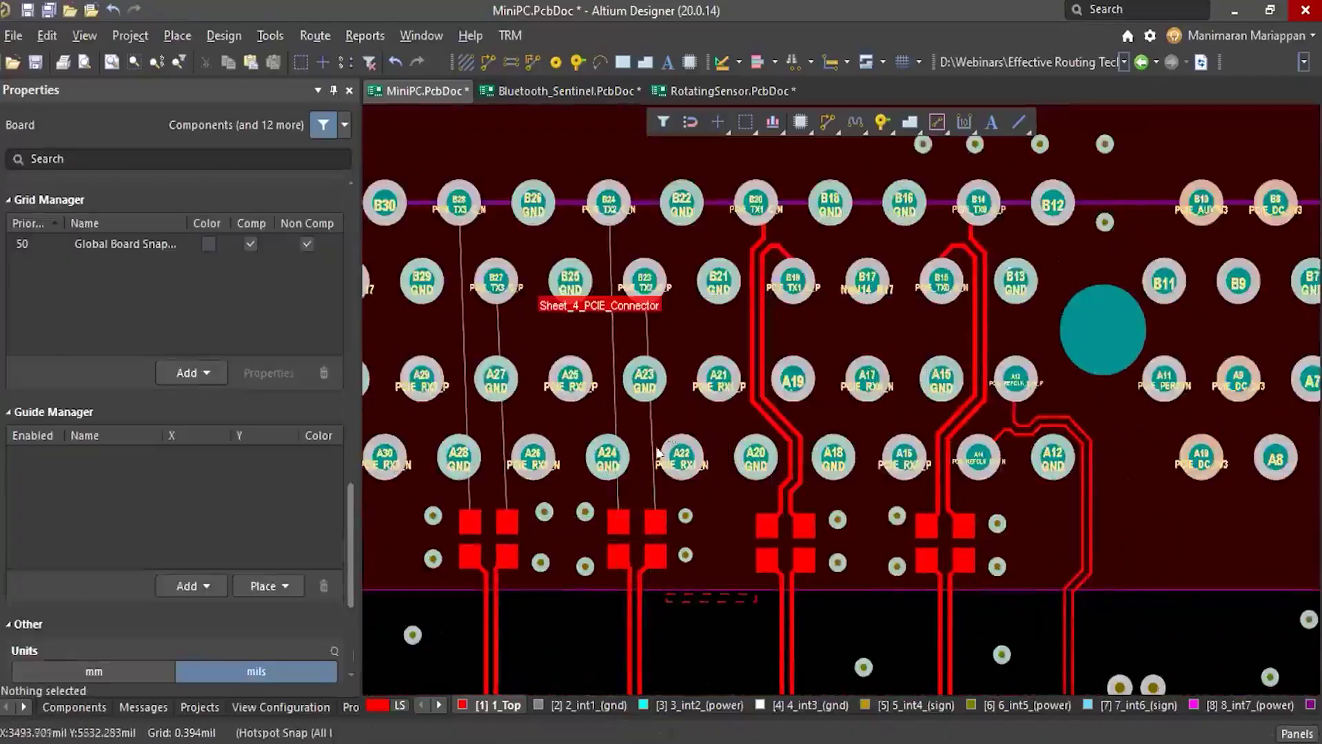
{"action": "left_click", "coordinate": [618, 522]}
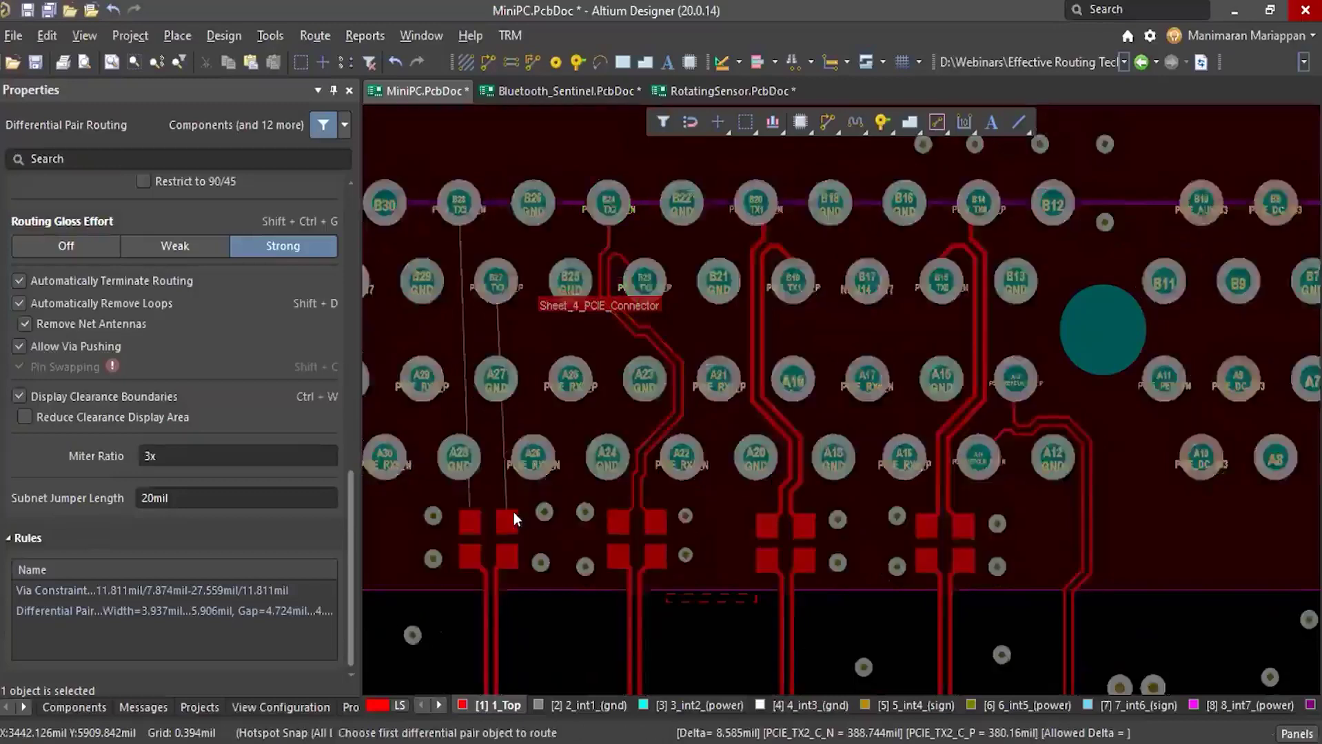
Route the PCIE_TX3_C differential pair from its component pads up to connector pins B27 and B28
{"action": "left_click", "coordinate": [504, 521]}
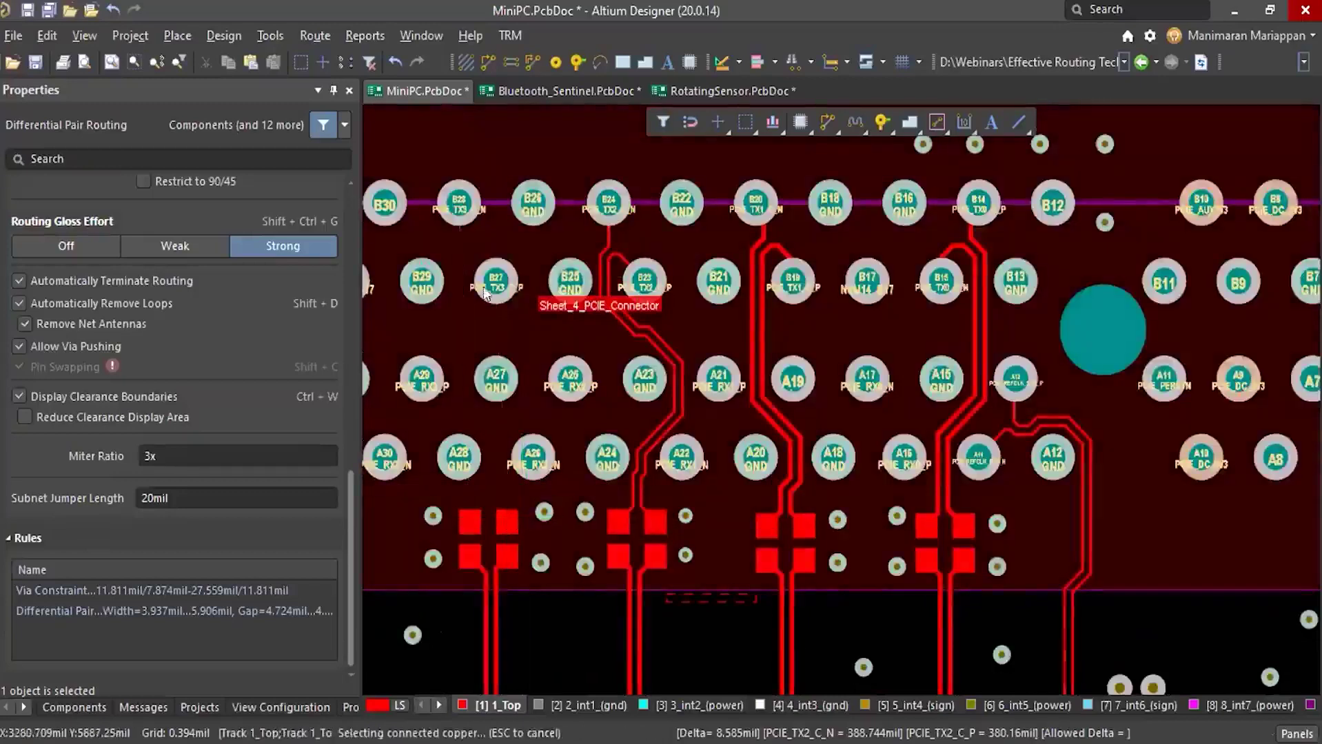
{"action": "left_click", "coordinate": [485, 275]}
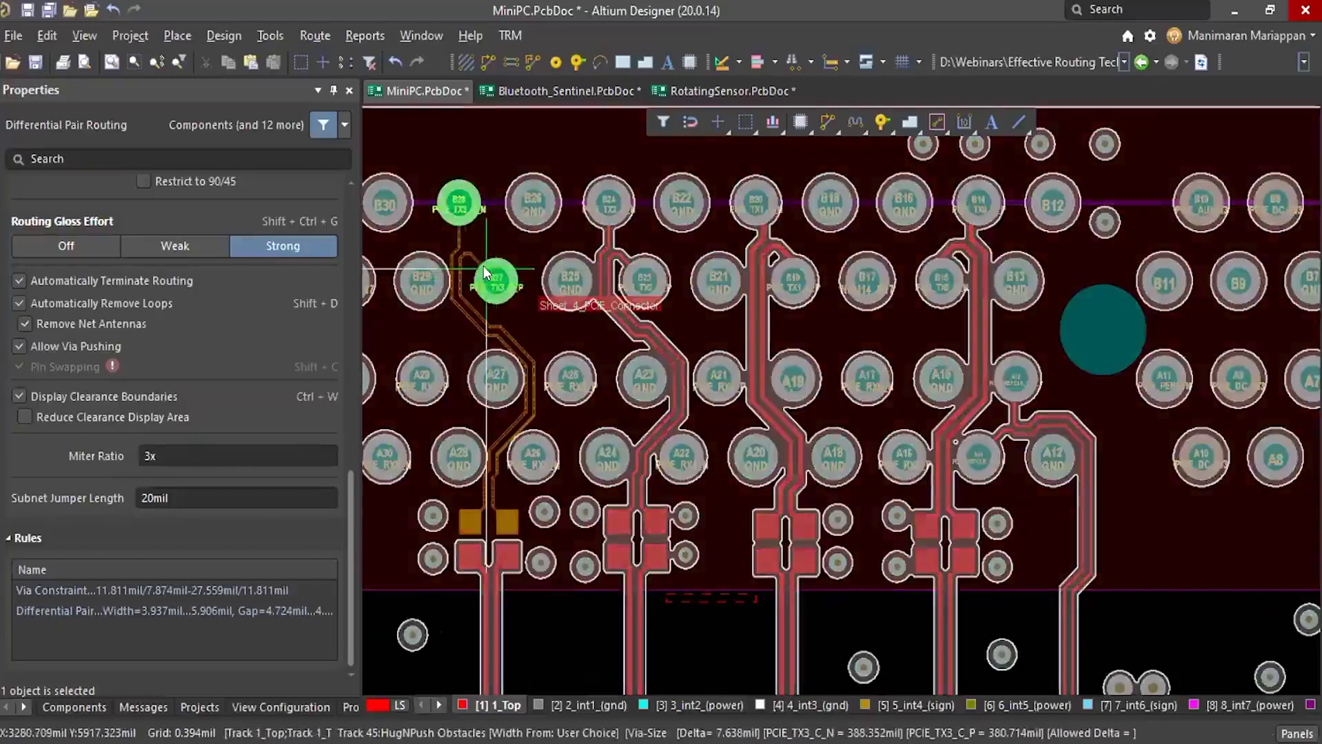
{"action": "left_click", "coordinate": [483, 267]}
Route the PCIE_TX4_C differential pair from its component pads up to connector pins B33 and B34 and end differential pair routing
{"action": "scroll", "coordinate": [846, 331], "scroll_direction": "down", "scroll_amount": 1, "text": "ctrl"}
{"action": "scroll", "coordinate": [846, 331], "scroll_direction": "down", "scroll_amount": 2, "text": "ctrl"}
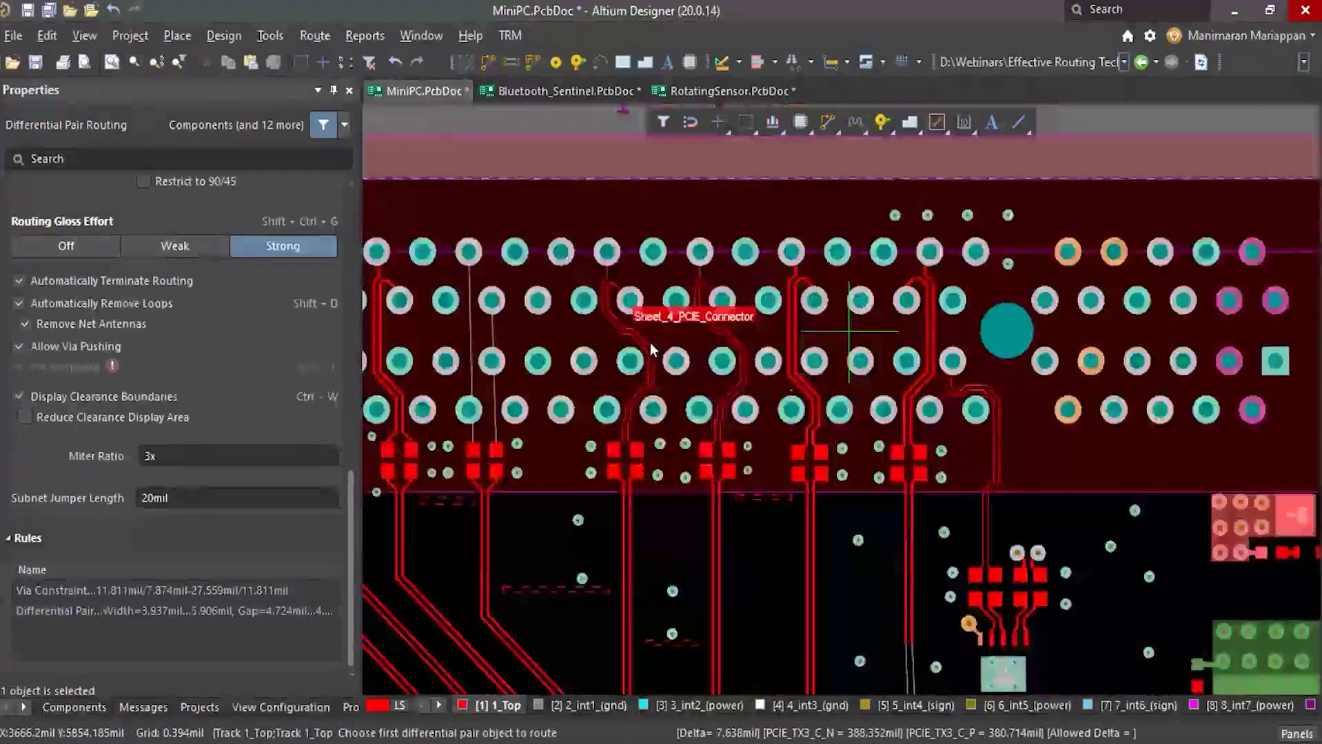
{"action": "scroll", "coordinate": [625, 465], "scroll_direction": "up", "scroll_amount": 2, "text": "ctrl"}
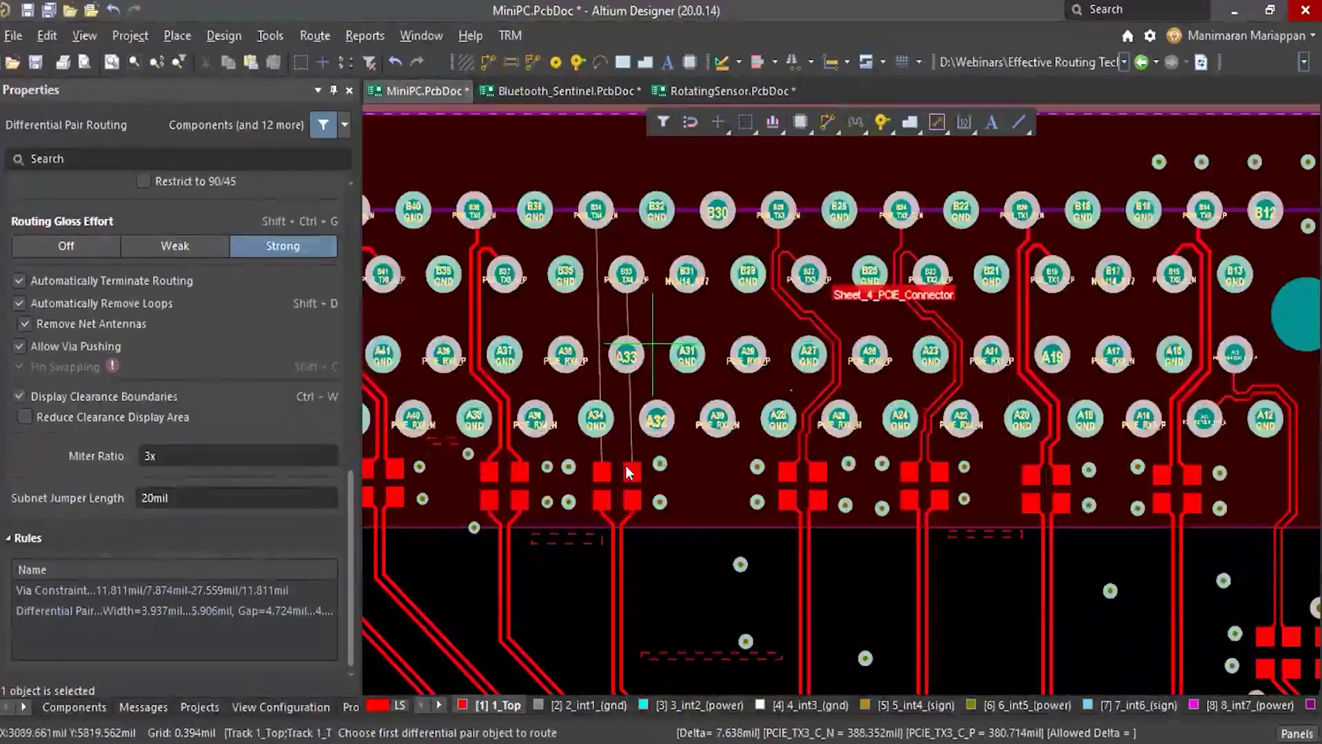
{"action": "left_click", "coordinate": [626, 274]}
{"action": "left_click", "coordinate": [626, 275]}
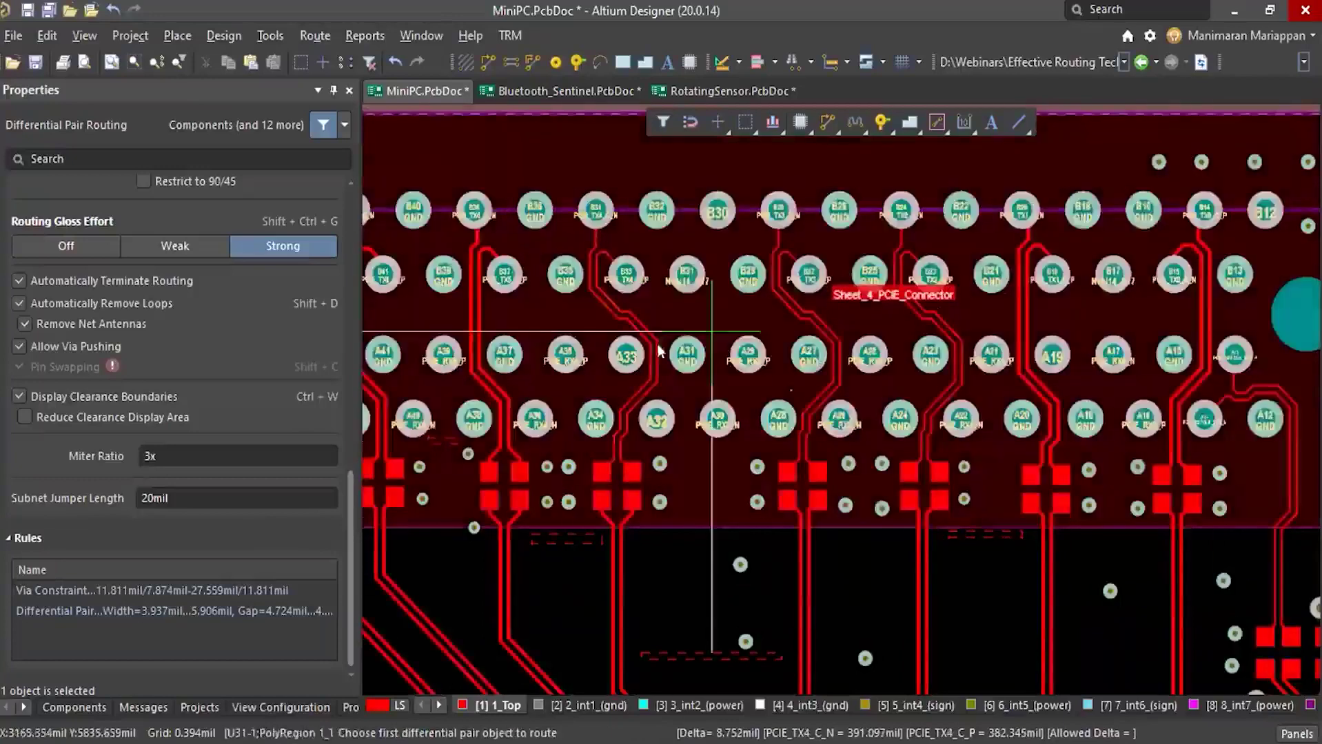
{"action": "key", "text": "Escape"}
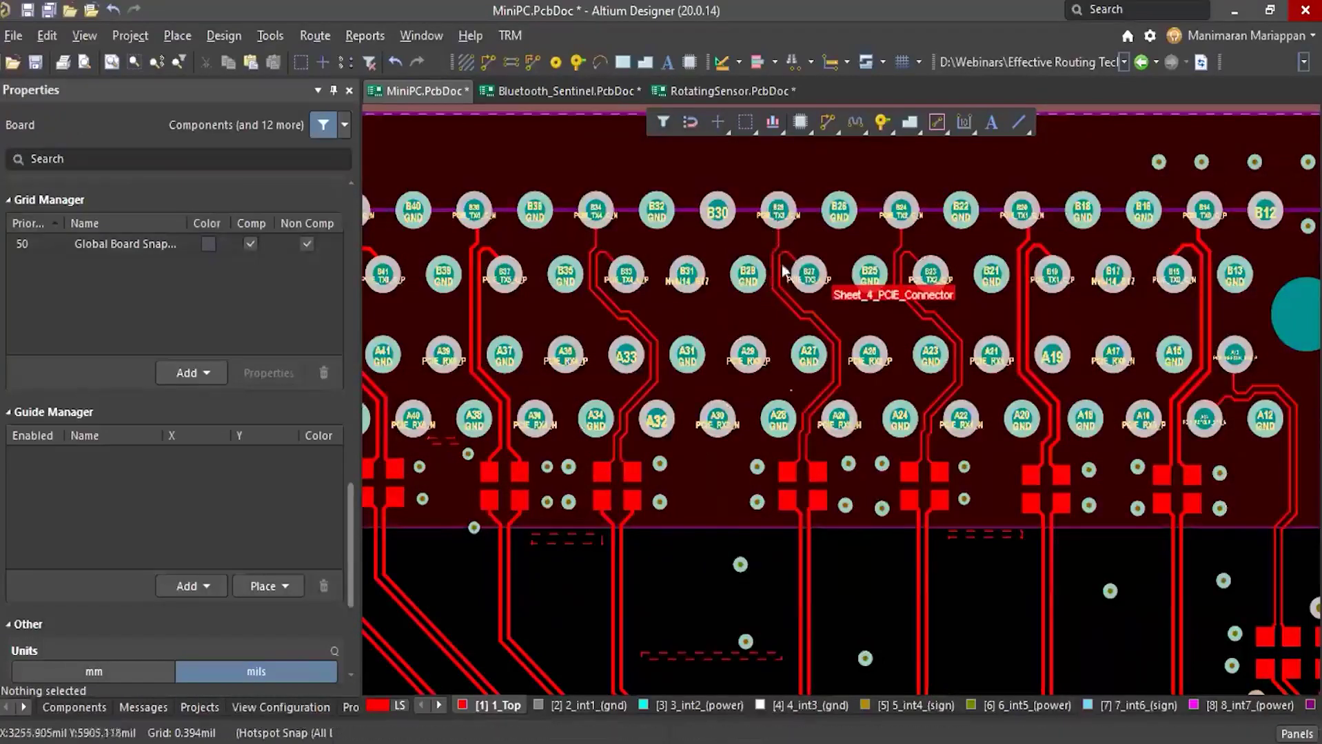
Examine the PCIE differential pairs between the PCIE connector and Room_U1, including the unrouted stretch of PCIE_TX0
{"action": "scroll", "coordinate": [592, 271], "scroll_direction": "down", "scroll_amount": 1, "text": "ctrl"}
{"action": "scroll", "coordinate": [688, 298], "scroll_direction": "down", "scroll_amount": 6, "text": "ctrl"}
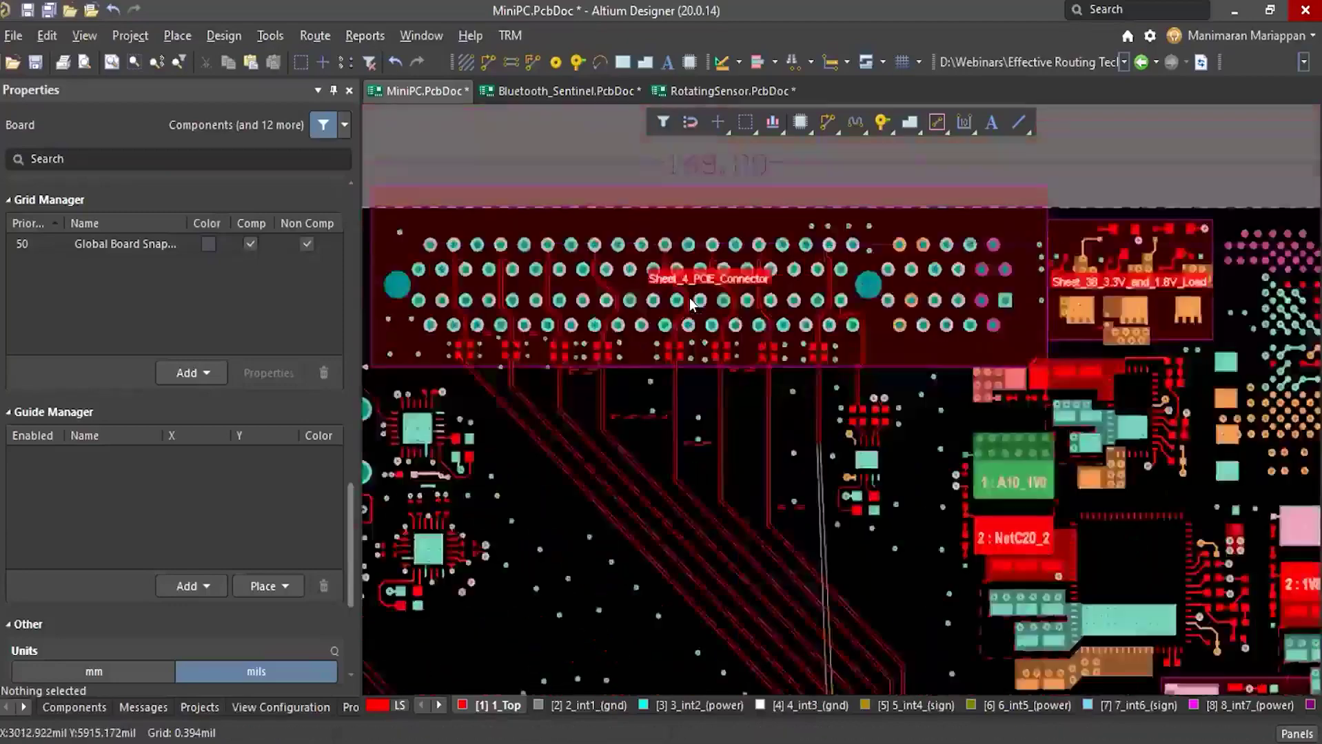
{"action": "scroll", "coordinate": [734, 480], "scroll_direction": "down", "scroll_amount": 1, "text": "ctrl"}
{"action": "scroll", "coordinate": [734, 480], "scroll_direction": "down", "scroll_amount": 1}
{"action": "scroll", "coordinate": [732, 479], "scroll_direction": "up", "scroll_amount": 5, "text": "ctrl"}
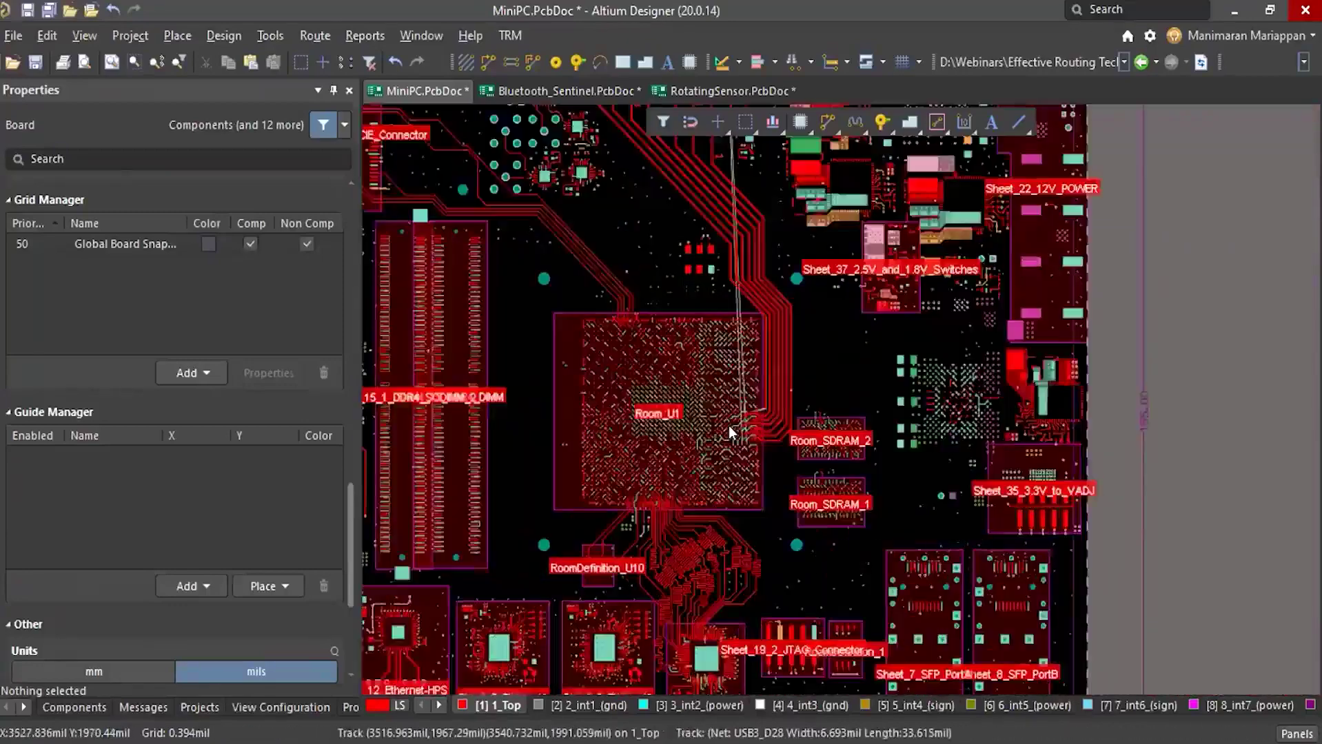
{"action": "scroll", "coordinate": [732, 478], "scroll_direction": "down", "scroll_amount": 4, "text": "ctrl"}
{"action": "scroll", "coordinate": [657, 343], "scroll_direction": "down", "scroll_amount": 1, "text": "ctrl"}
{"action": "scroll", "coordinate": [690, 311], "scroll_direction": "up", "scroll_amount": 2, "text": "ctrl"}
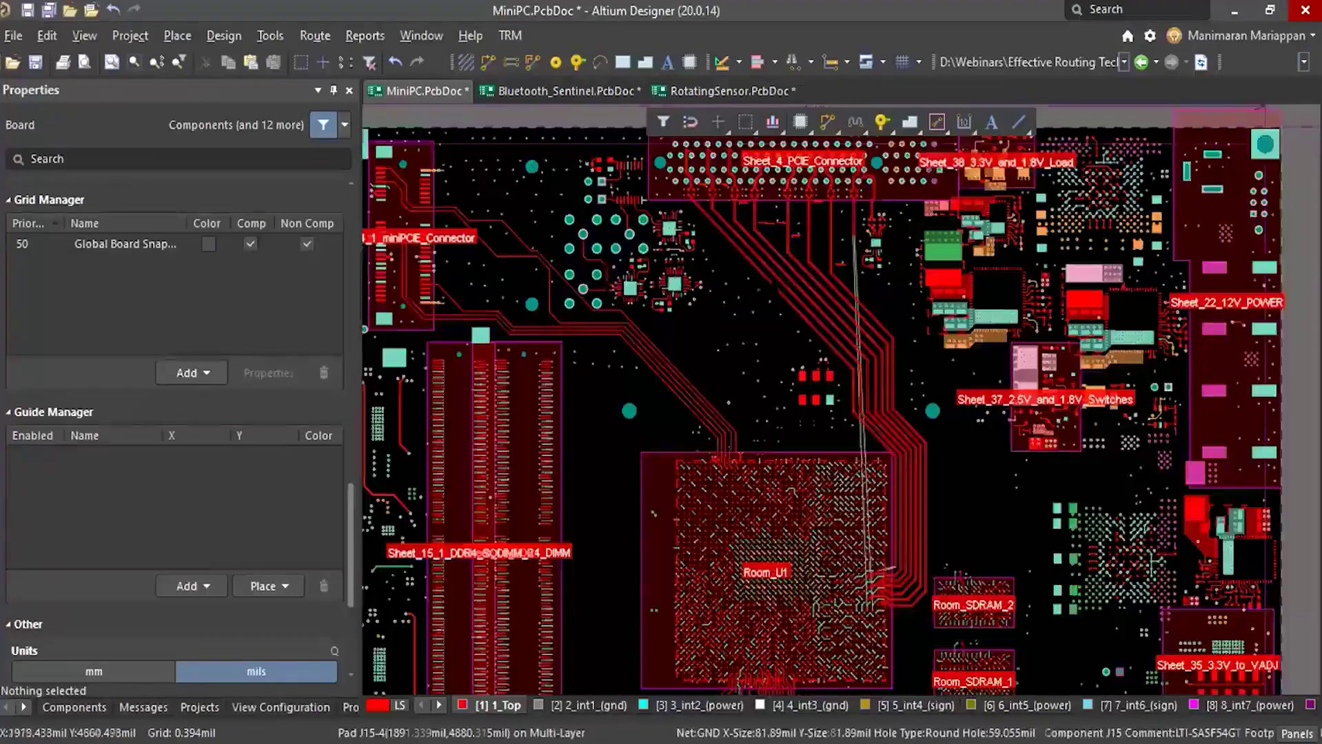
{"action": "scroll", "coordinate": [756, 283], "scroll_direction": "down", "scroll_amount": 2, "text": "ctrl"}
{"action": "scroll", "coordinate": [728, 280], "scroll_direction": "up", "scroll_amount": 2, "text": "ctrl"}
{"action": "scroll", "coordinate": [748, 382], "scroll_direction": "up", "scroll_amount": 1, "text": "ctrl"}
{"action": "scroll", "coordinate": [744, 344], "scroll_direction": "down", "scroll_amount": 1, "text": "ctrl"}
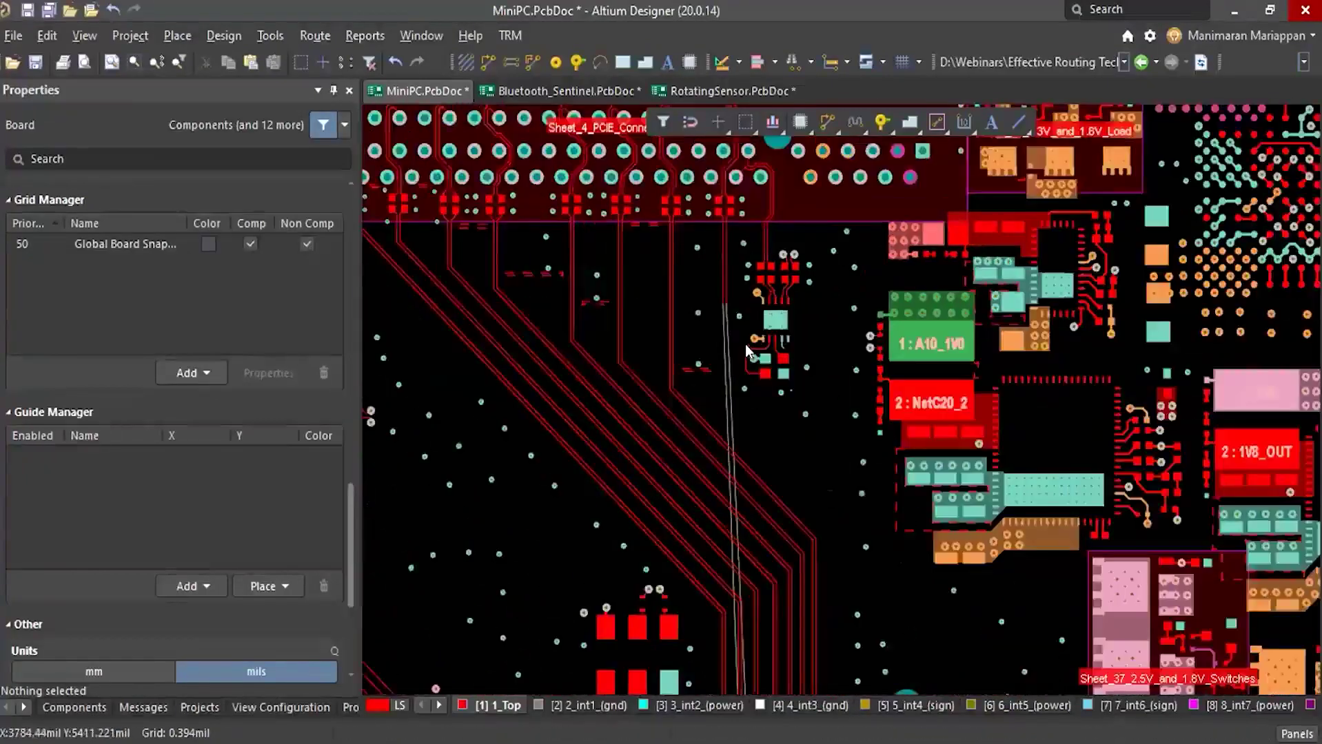
{"action": "scroll", "coordinate": [744, 344], "scroll_direction": "down", "scroll_amount": 1}
{"action": "scroll", "coordinate": [686, 288], "scroll_direction": "up", "scroll_amount": 1}
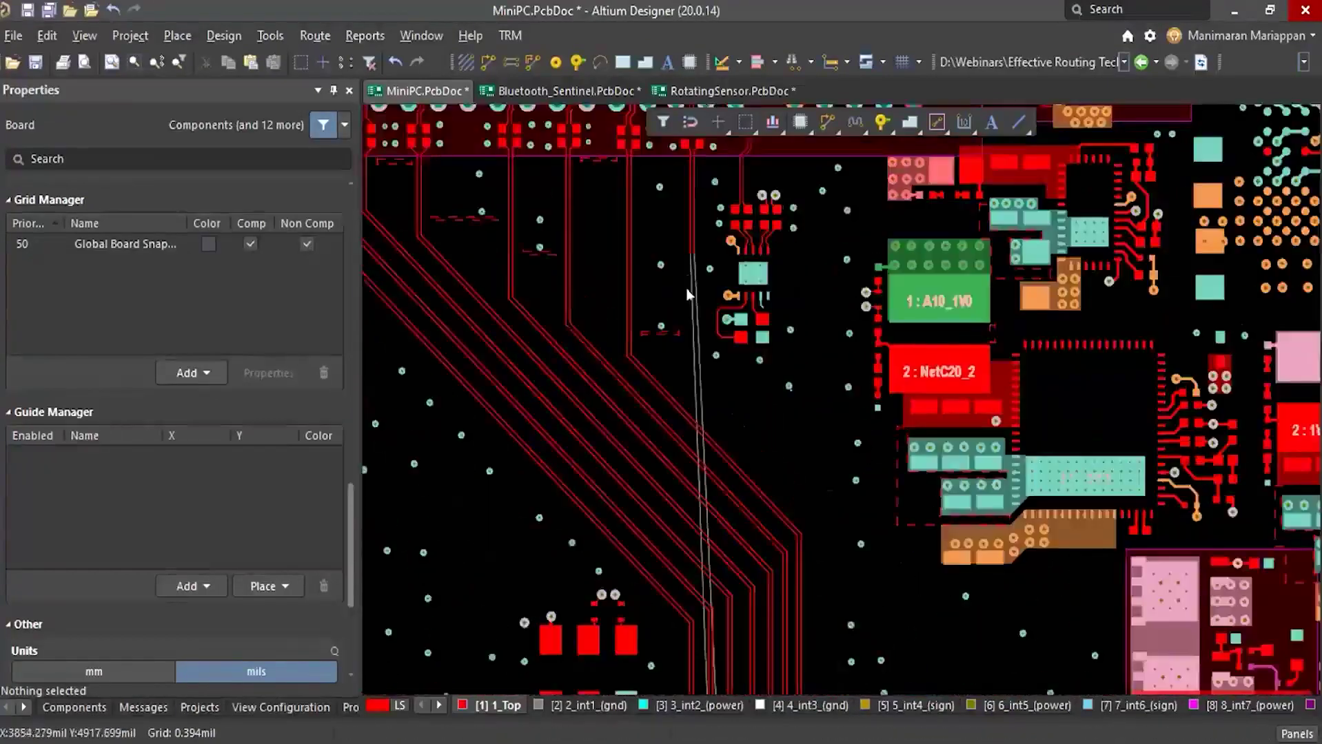
{"action": "scroll", "coordinate": [718, 368], "scroll_direction": "up", "scroll_amount": 3, "text": "ctrl"}
{"action": "scroll", "coordinate": [717, 367], "scroll_direction": "down", "scroll_amount": 3, "text": "ctrl"}
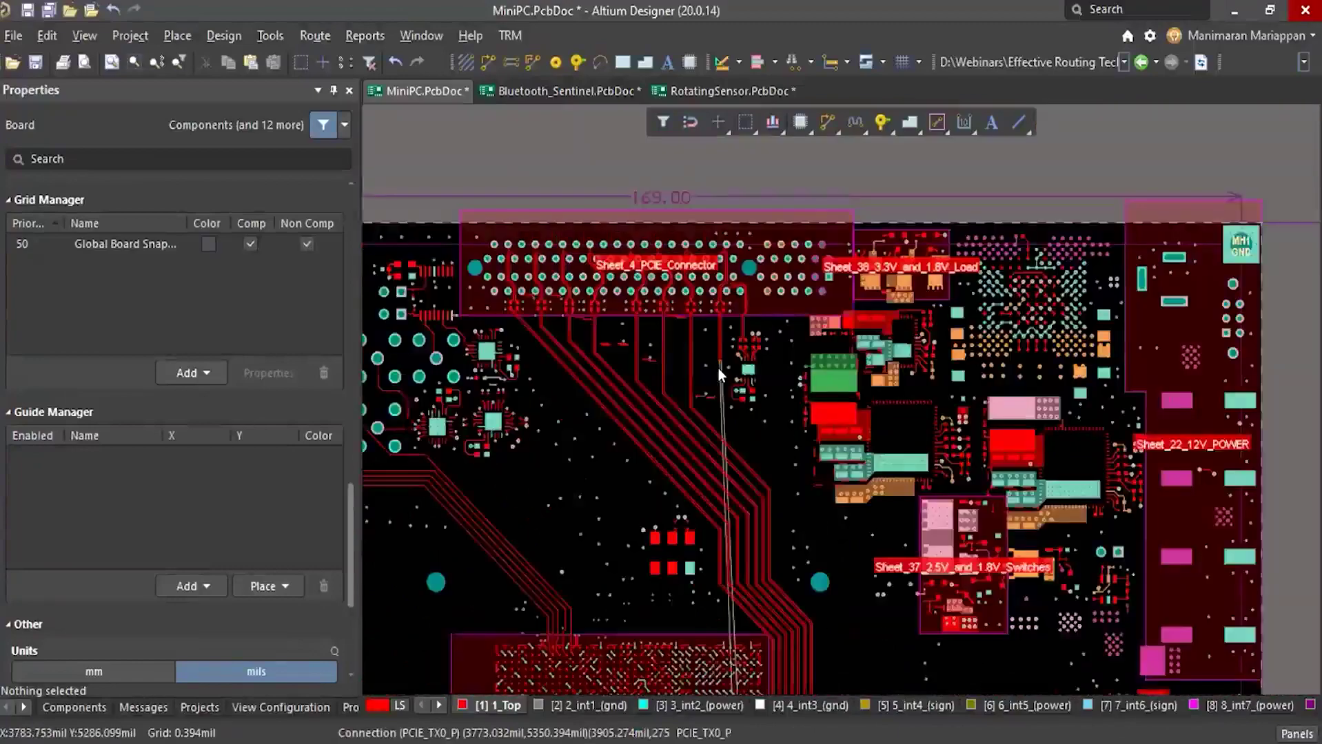
{"action": "scroll", "coordinate": [670, 317], "scroll_direction": "up", "scroll_amount": 1, "text": "ctrl"}
{"action": "scroll", "coordinate": [704, 402], "scroll_direction": "up", "scroll_amount": 2, "text": "ctrl"}
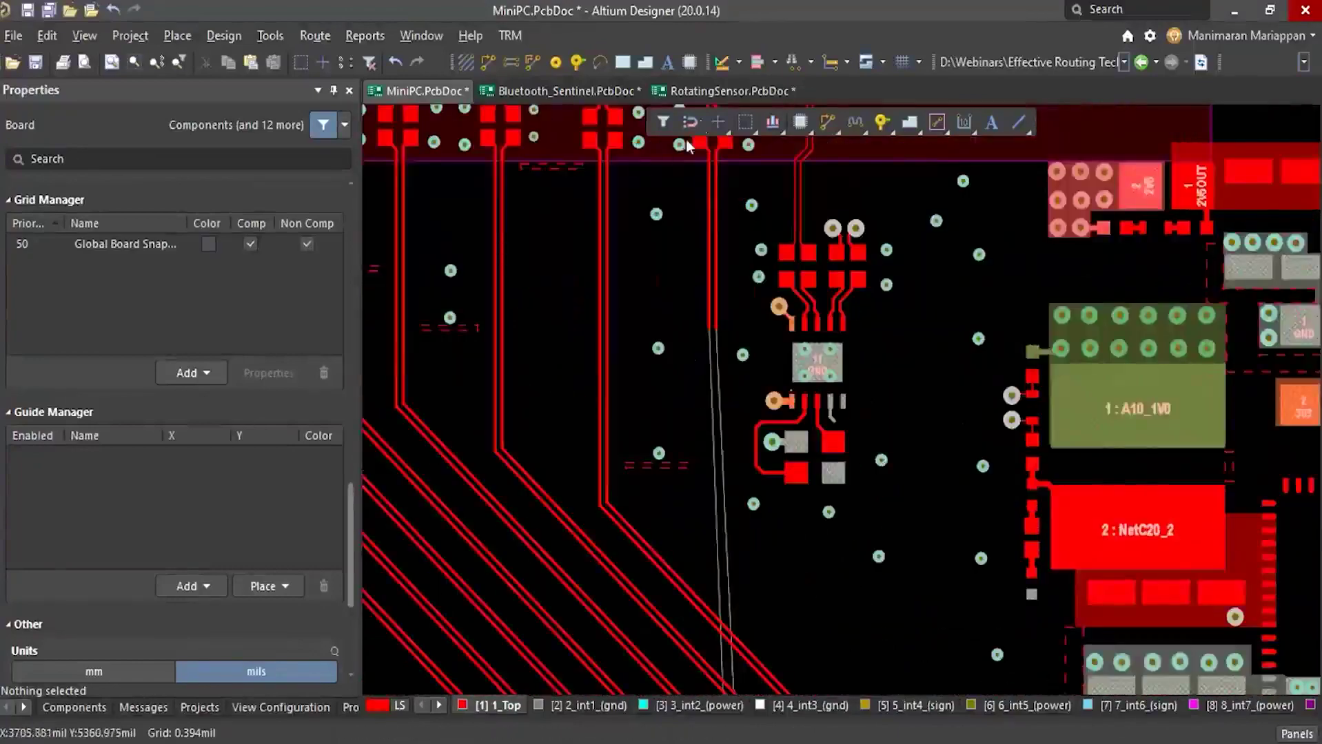
{"action": "scroll", "coordinate": [723, 227], "scroll_direction": "down", "scroll_amount": 6, "text": "ctrl"}
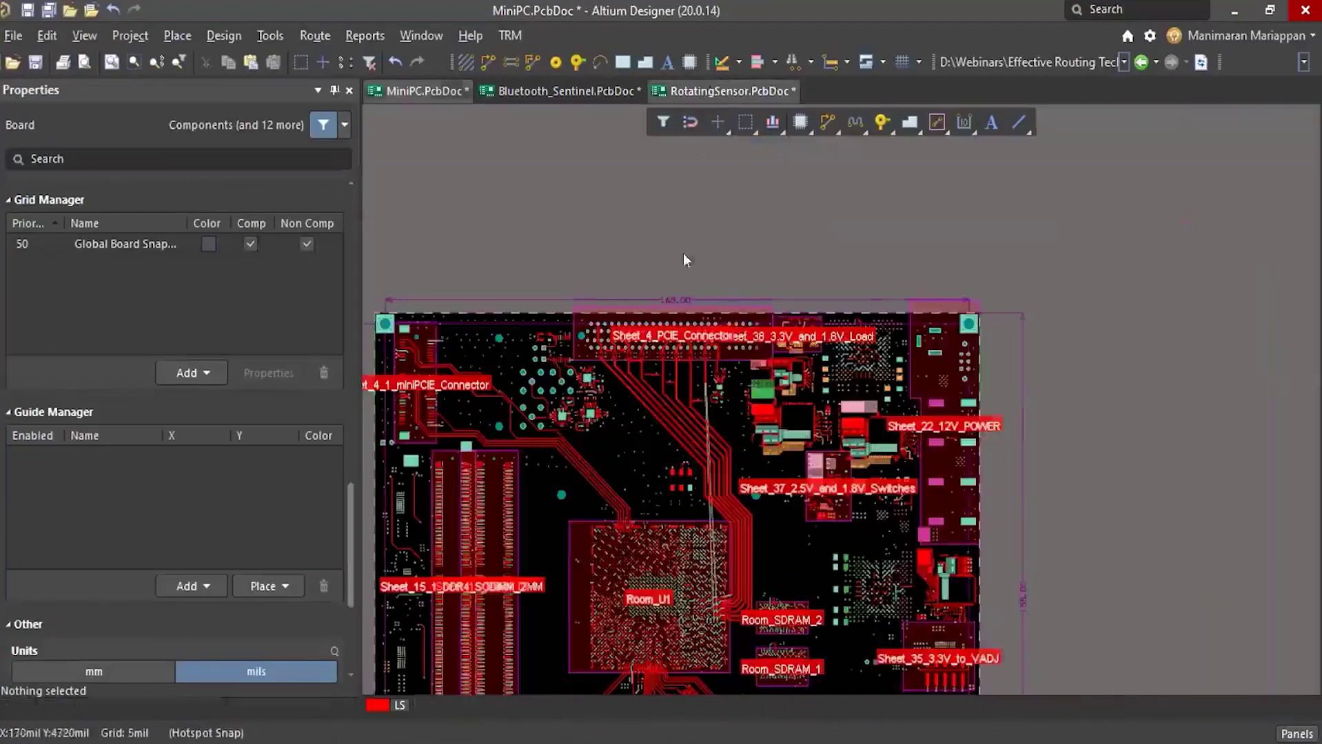
Switch to the RotatingSensor board and examine the flex arm between the open FlexTop track ends and connector P1
{"action": "scroll", "coordinate": [690, 455], "scroll_direction": "up", "scroll_amount": 6, "text": "ctrl"}
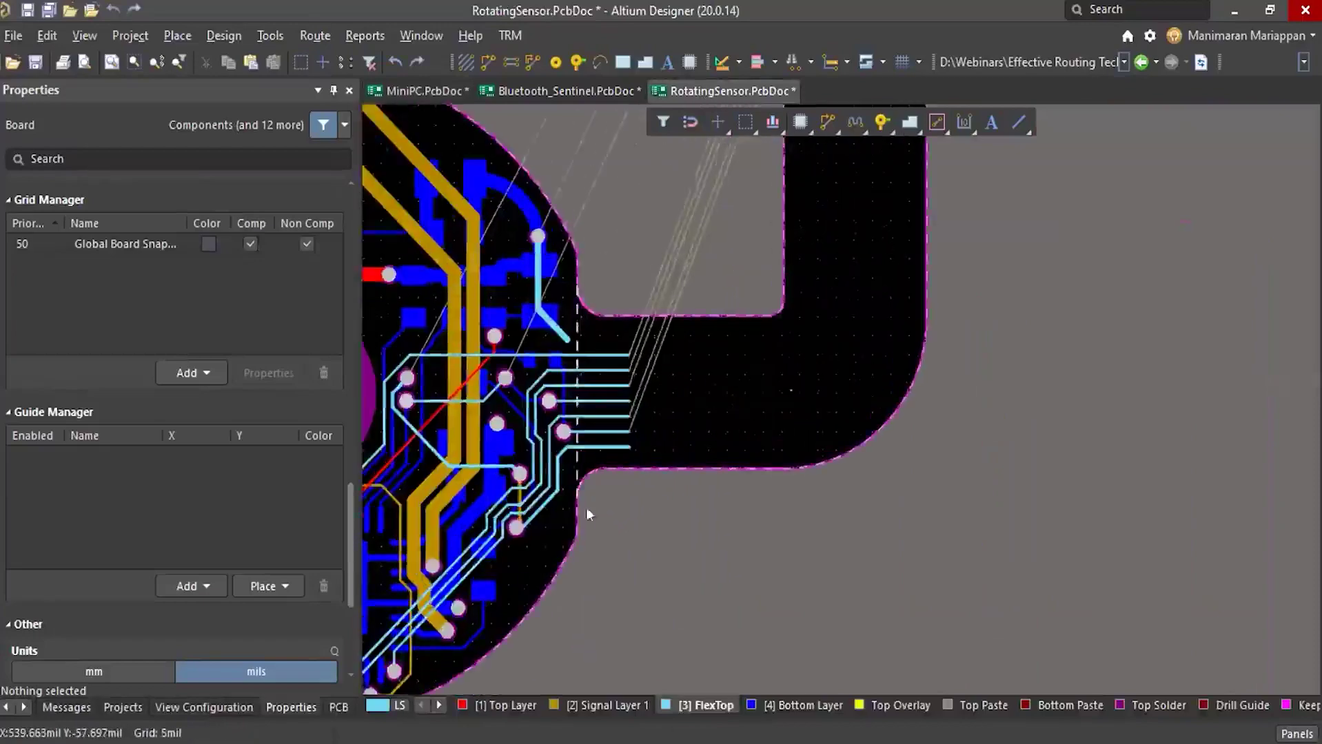
{"action": "scroll", "coordinate": [572, 531], "scroll_direction": "up", "scroll_amount": 2, "text": "ctrl"}
{"action": "scroll", "coordinate": [580, 541], "scroll_direction": "down", "scroll_amount": 3, "text": "ctrl"}
{"action": "scroll", "coordinate": [558, 514], "scroll_direction": "up", "scroll_amount": 4, "text": "ctrl"}
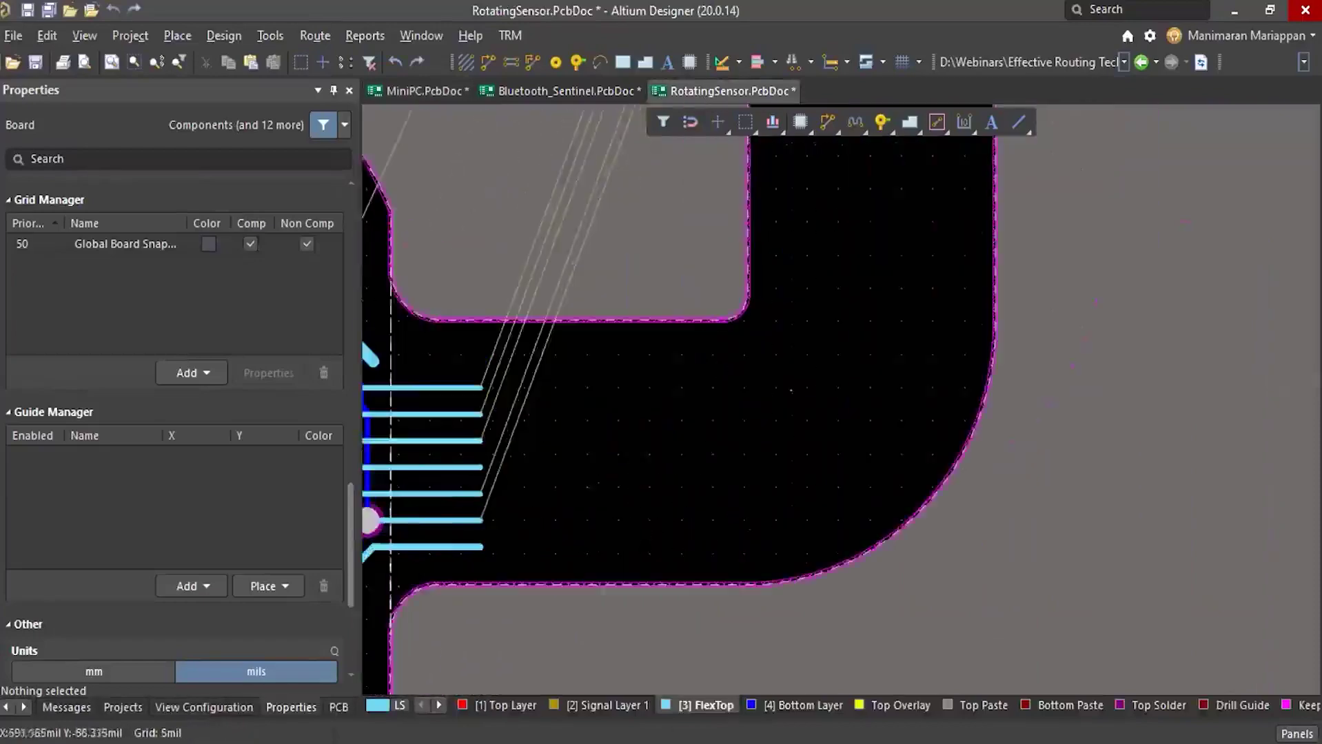
{"action": "scroll", "coordinate": [630, 528], "scroll_direction": "down", "scroll_amount": 5, "text": "ctrl"}
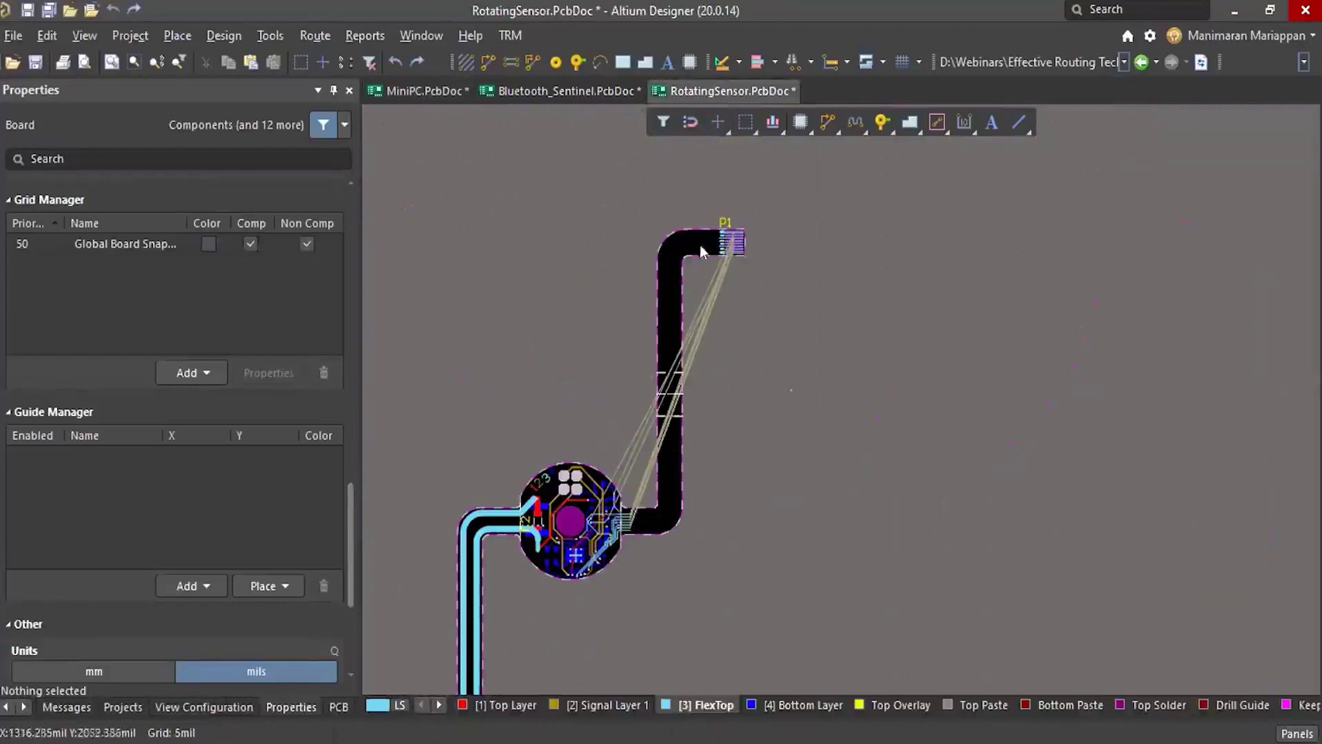
{"action": "scroll", "coordinate": [649, 541], "scroll_direction": "up", "scroll_amount": 4, "text": "ctrl"}
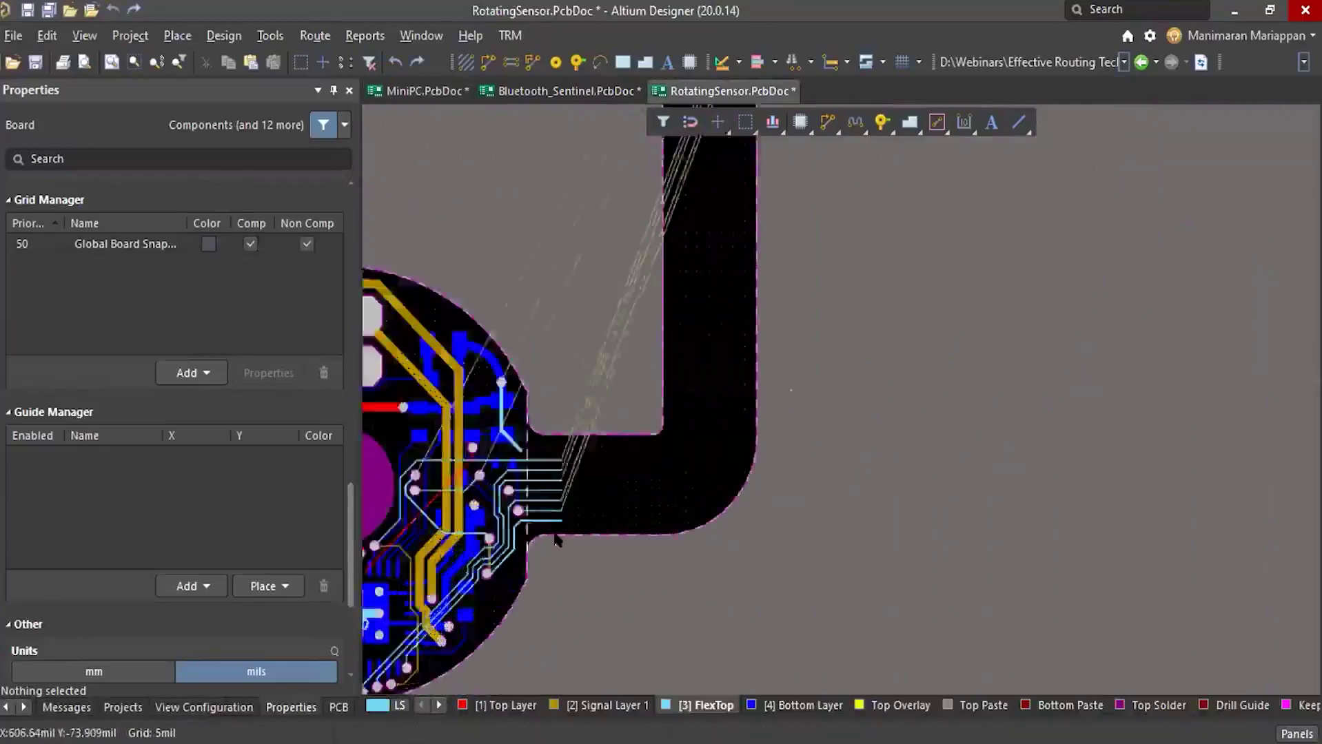
{"action": "scroll", "coordinate": [557, 539], "scroll_direction": "up", "scroll_amount": 3, "text": "ctrl"}
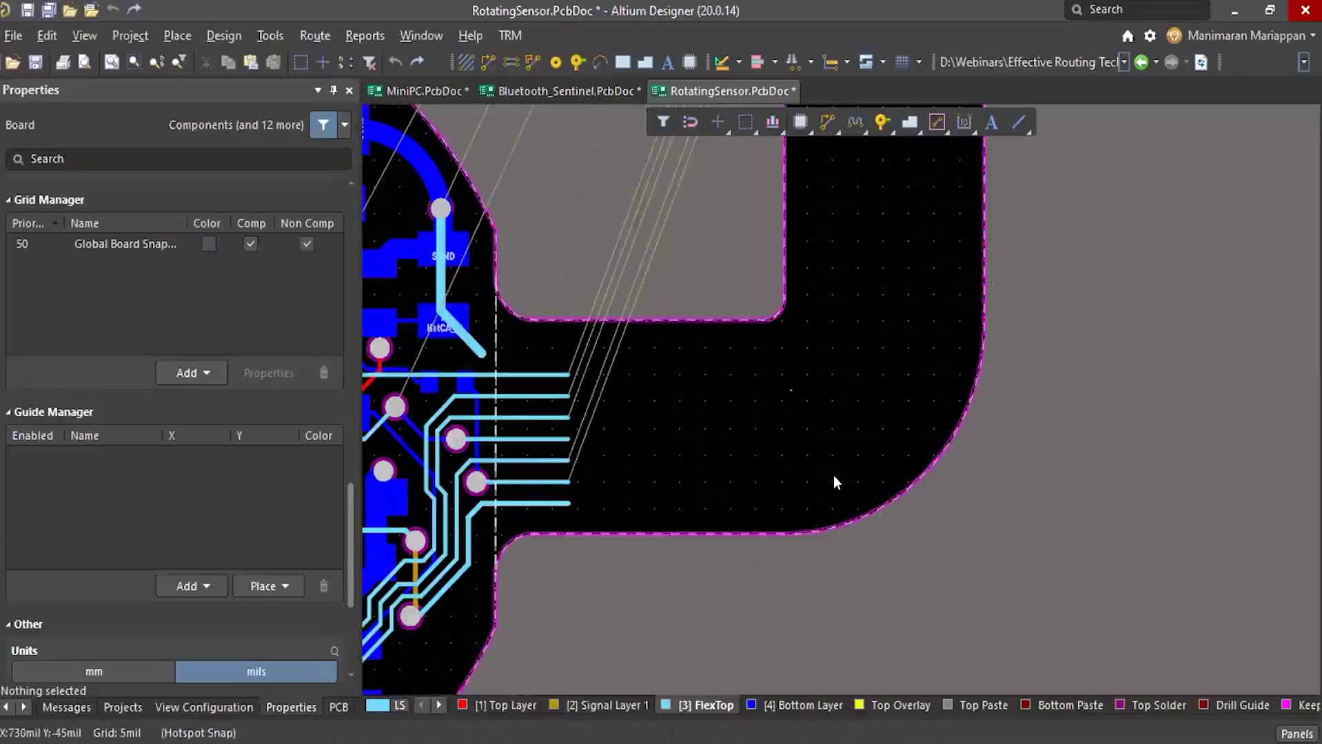
{"action": "key", "text": "ctrl+w"}
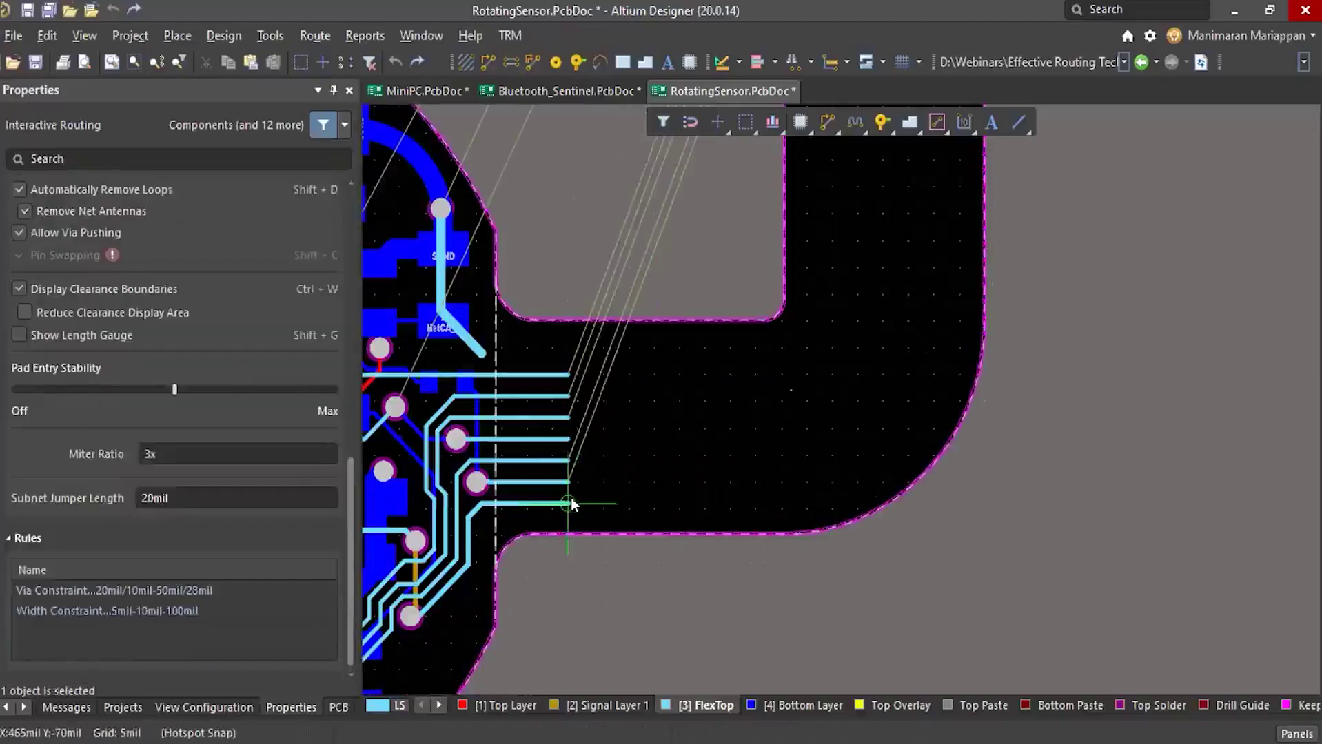
{"action": "left_click", "coordinate": [569, 504]}
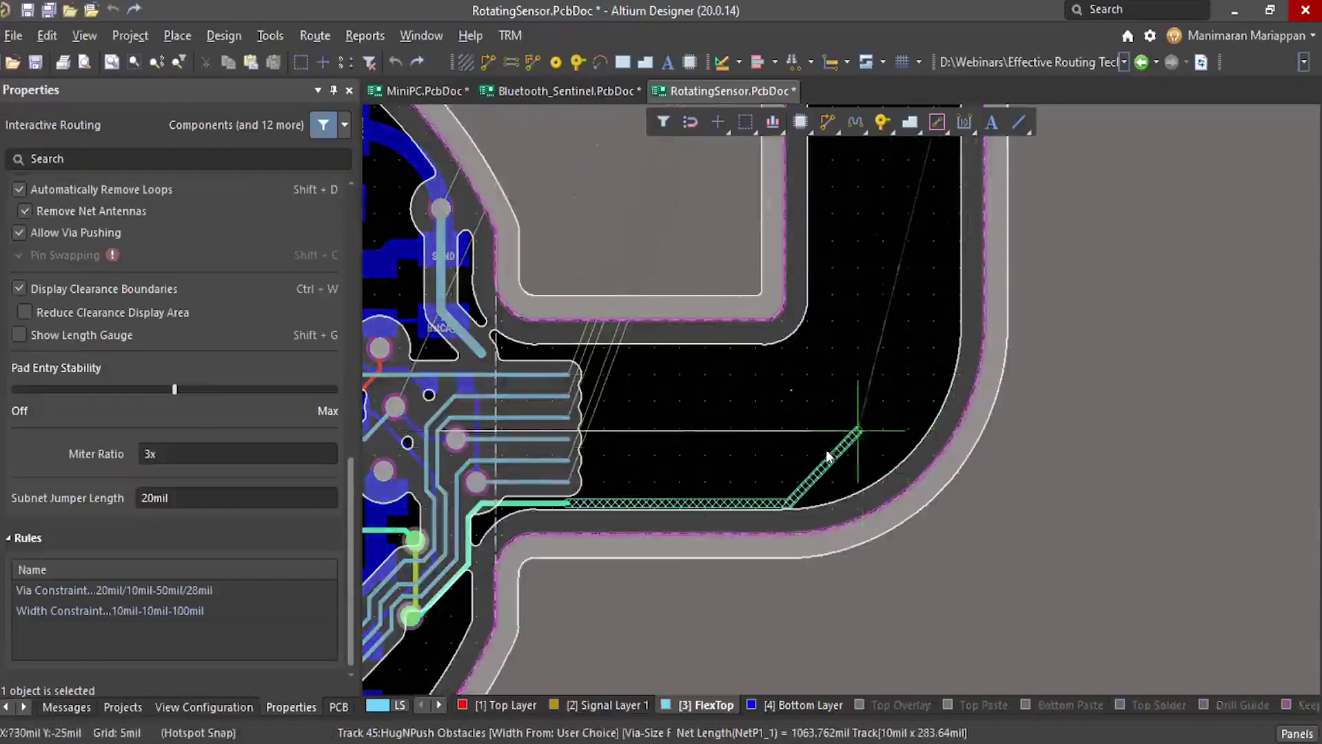
{"action": "key", "text": "shift+r"}
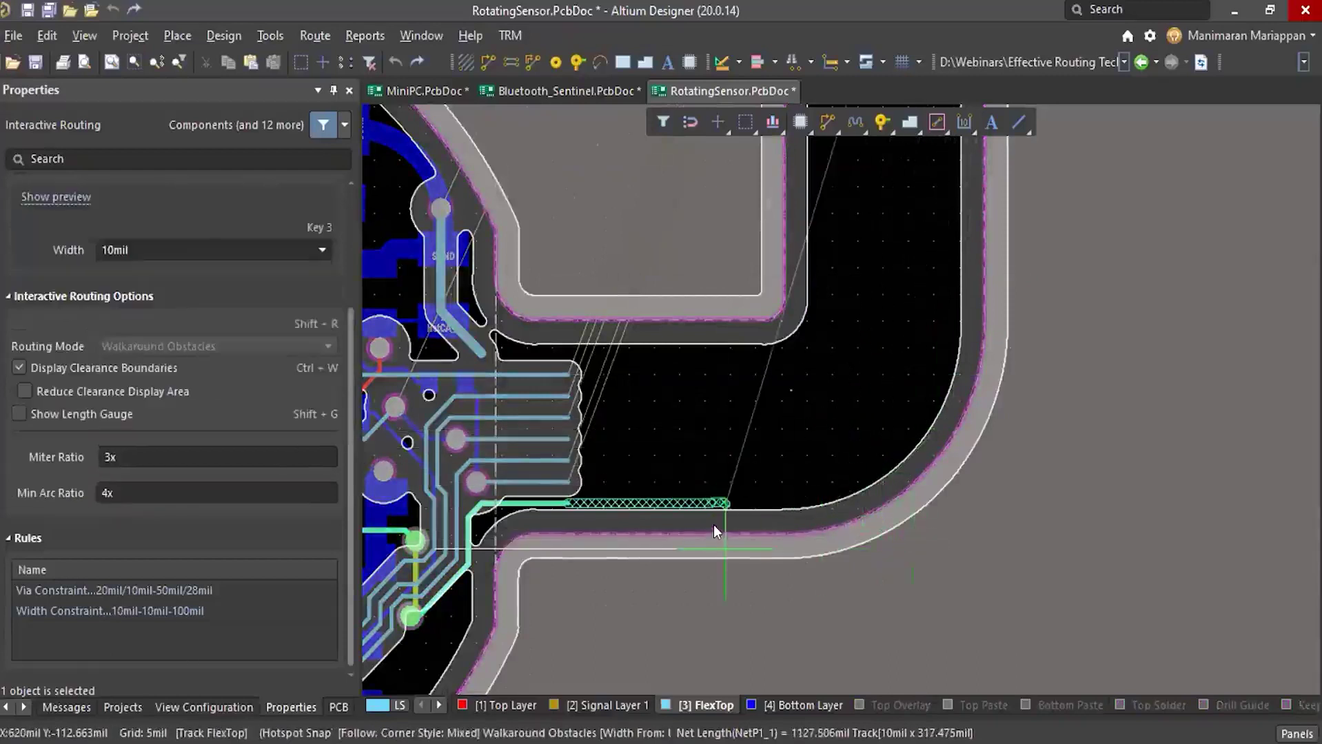
{"action": "key", "text": "shift+r"}
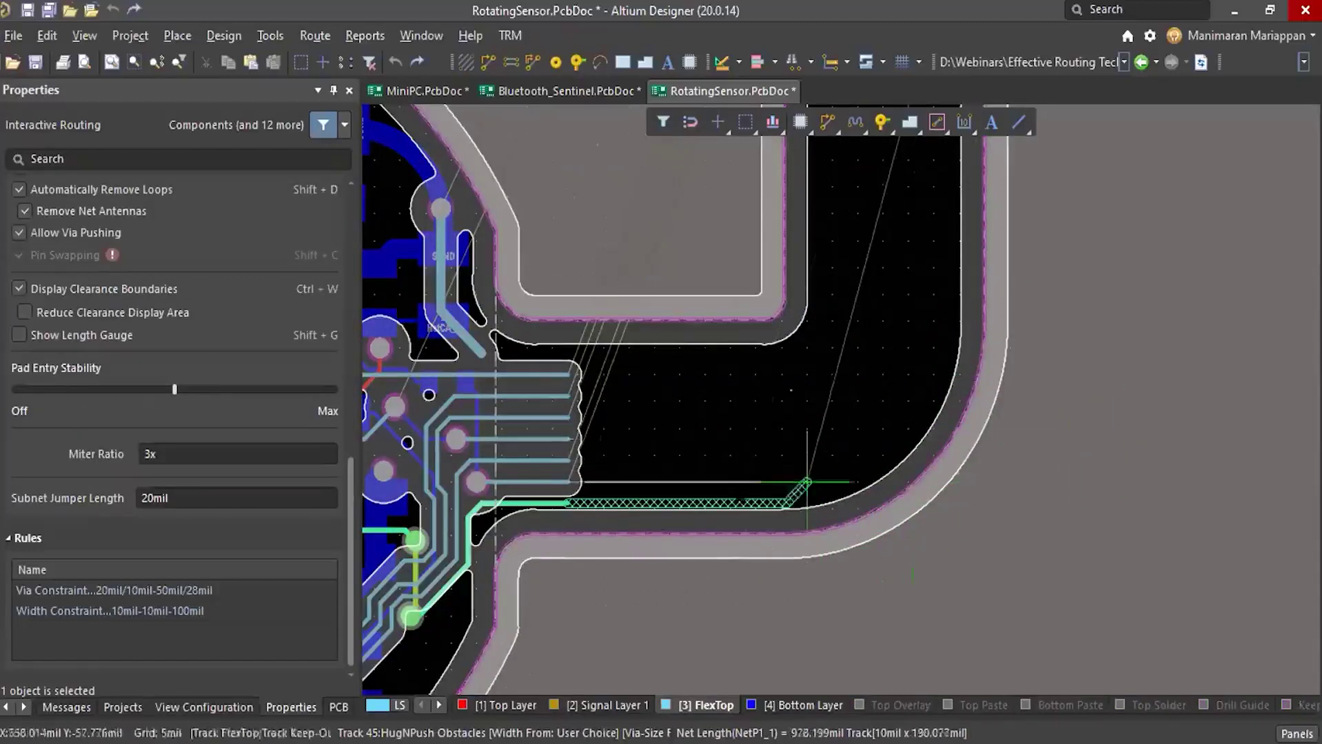
{"action": "key", "text": "Escape"}
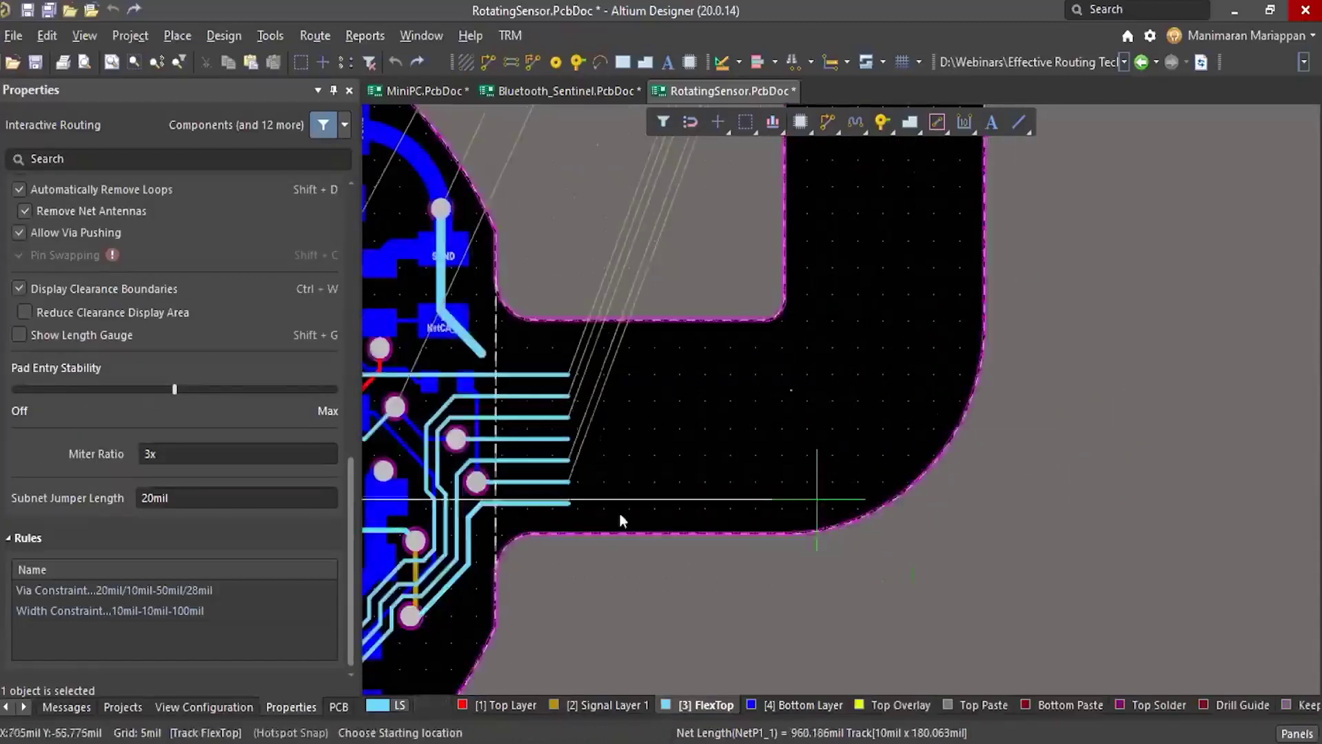
Route the 10 mil NetP1_1 track on FlexTop from the lowest open track end to P1, following the flex outline, and end routing
{"action": "left_click", "coordinate": [567, 505]}
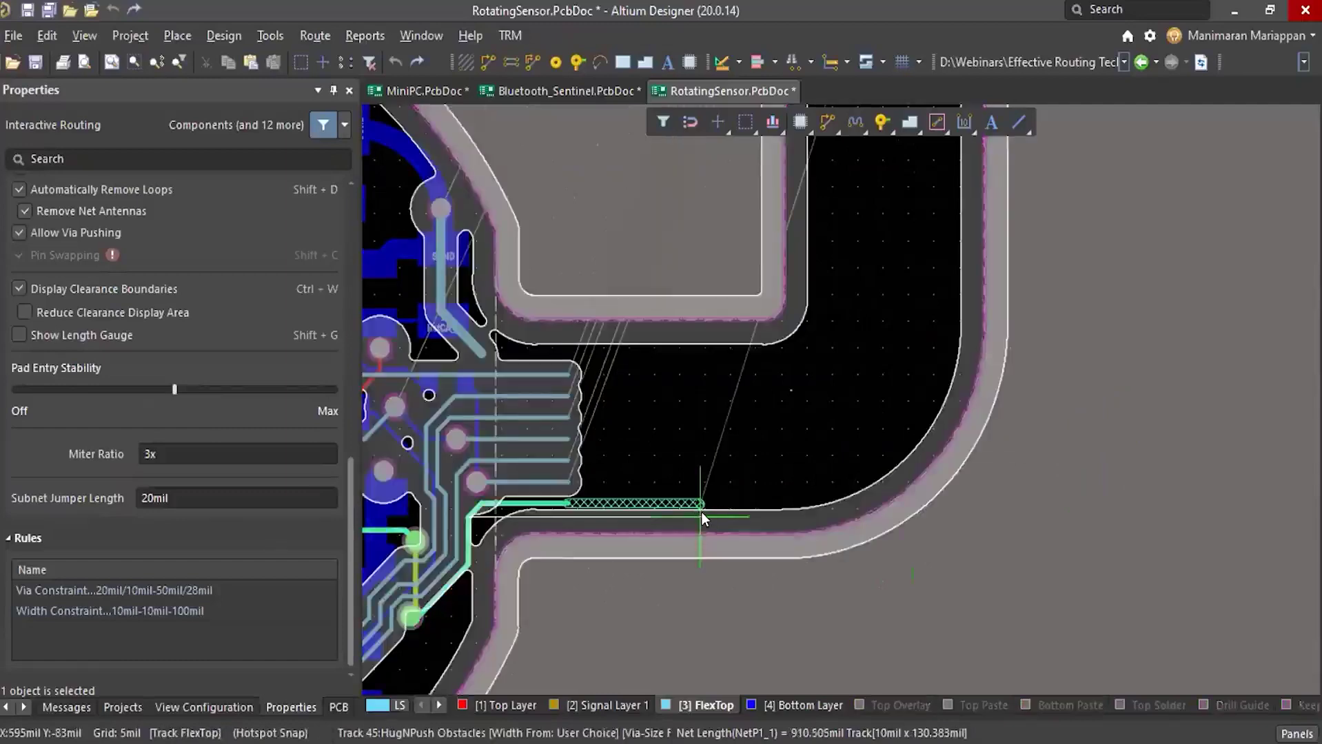
{"action": "key", "text": "shift+f"}
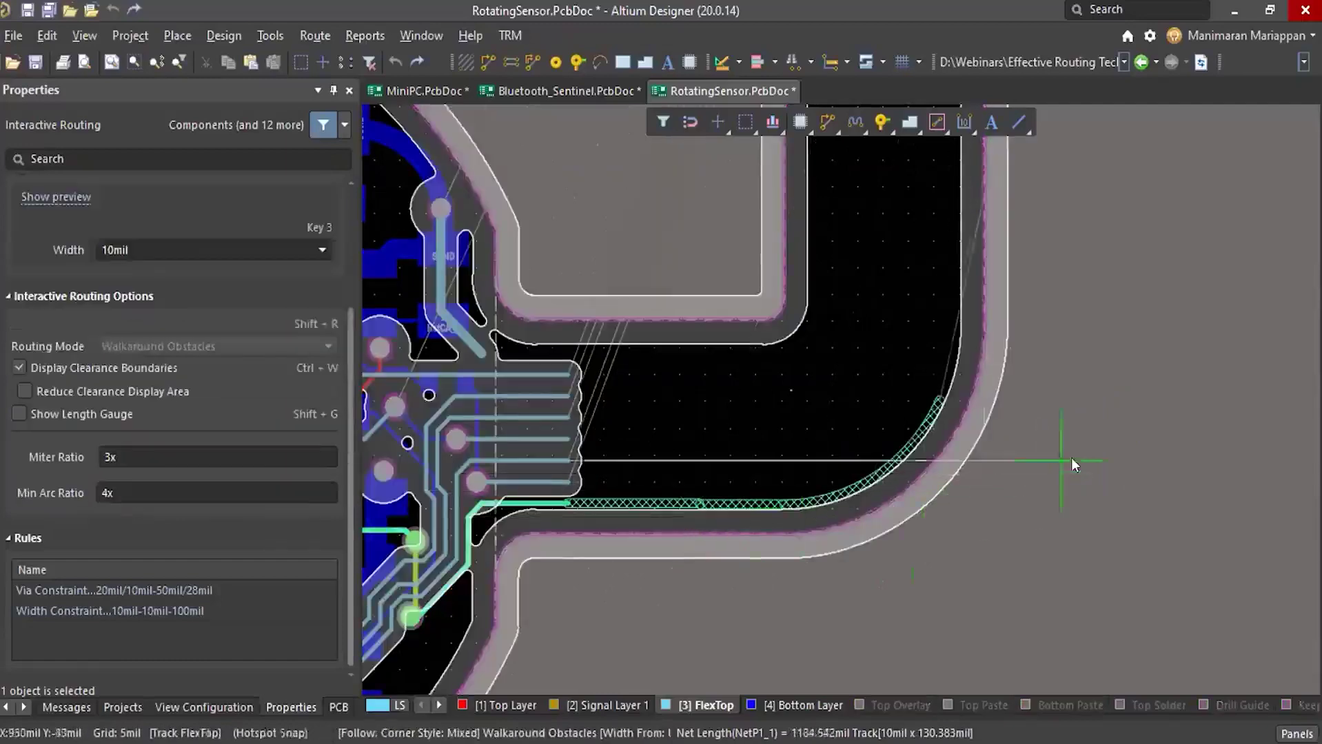
{"action": "scroll", "coordinate": [1103, 435], "scroll_direction": "up", "scroll_amount": 10}
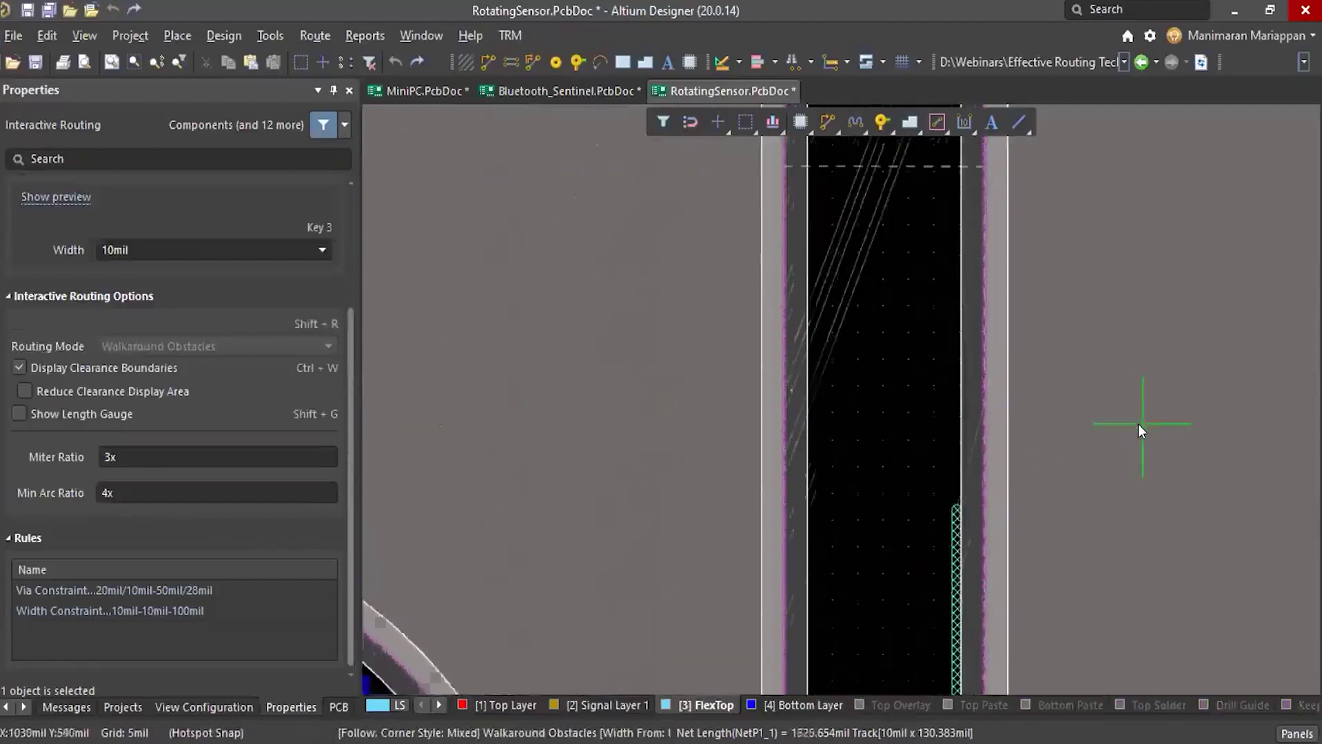
{"action": "scroll", "coordinate": [1135, 419], "scroll_direction": "up", "scroll_amount": 8}
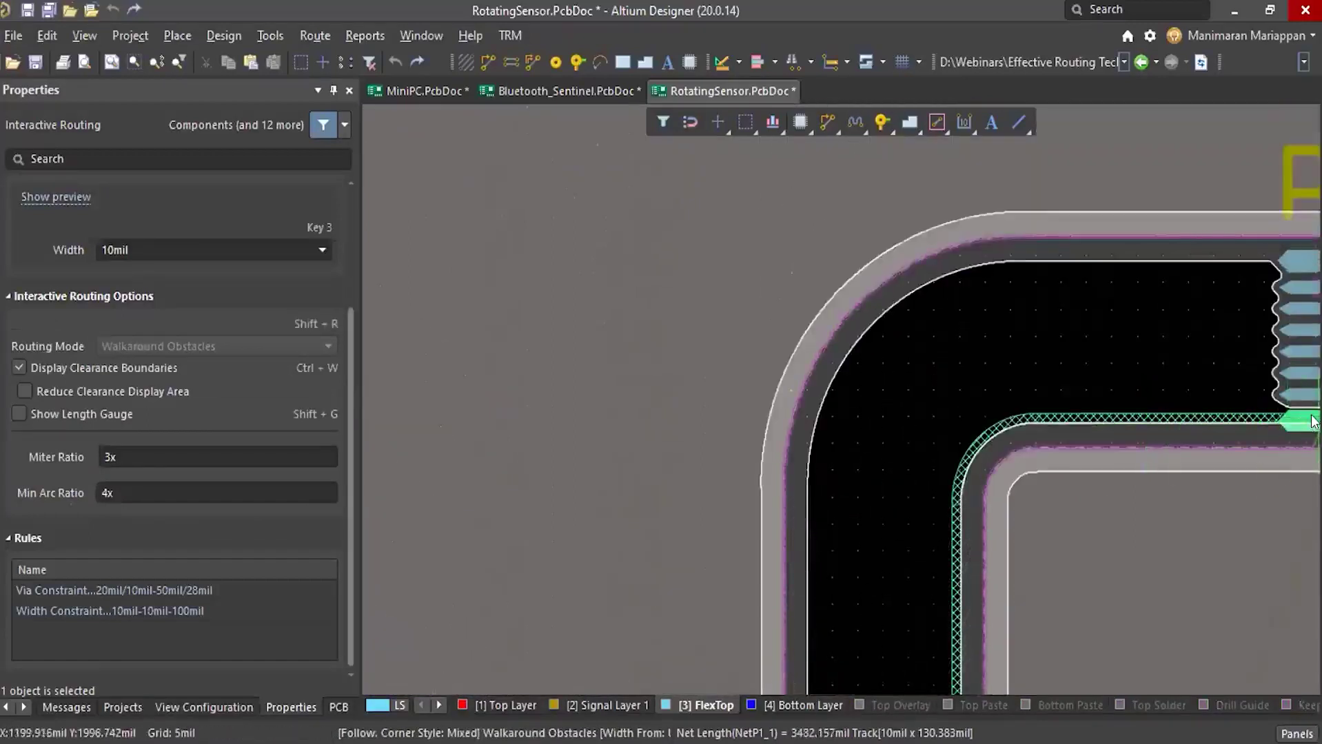
{"action": "scroll", "coordinate": [1275, 414], "scroll_direction": "down", "scroll_amount": 2, "text": "ctrl"}
{"action": "scroll", "coordinate": [1197, 402], "scroll_direction": "up", "scroll_amount": 3, "text": "ctrl"}
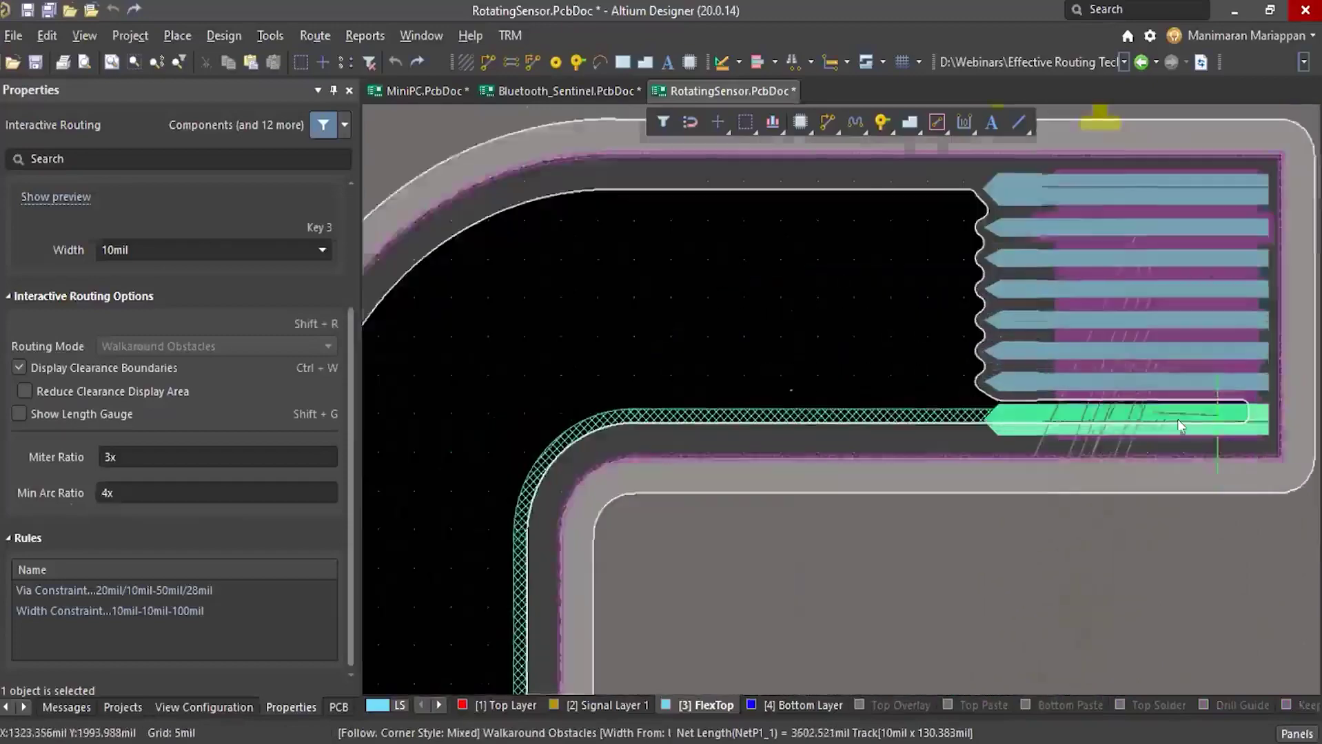
{"action": "scroll", "coordinate": [1177, 424], "scroll_direction": "up", "scroll_amount": 1, "text": "ctrl"}
{"action": "left_click", "coordinate": [1110, 420]}
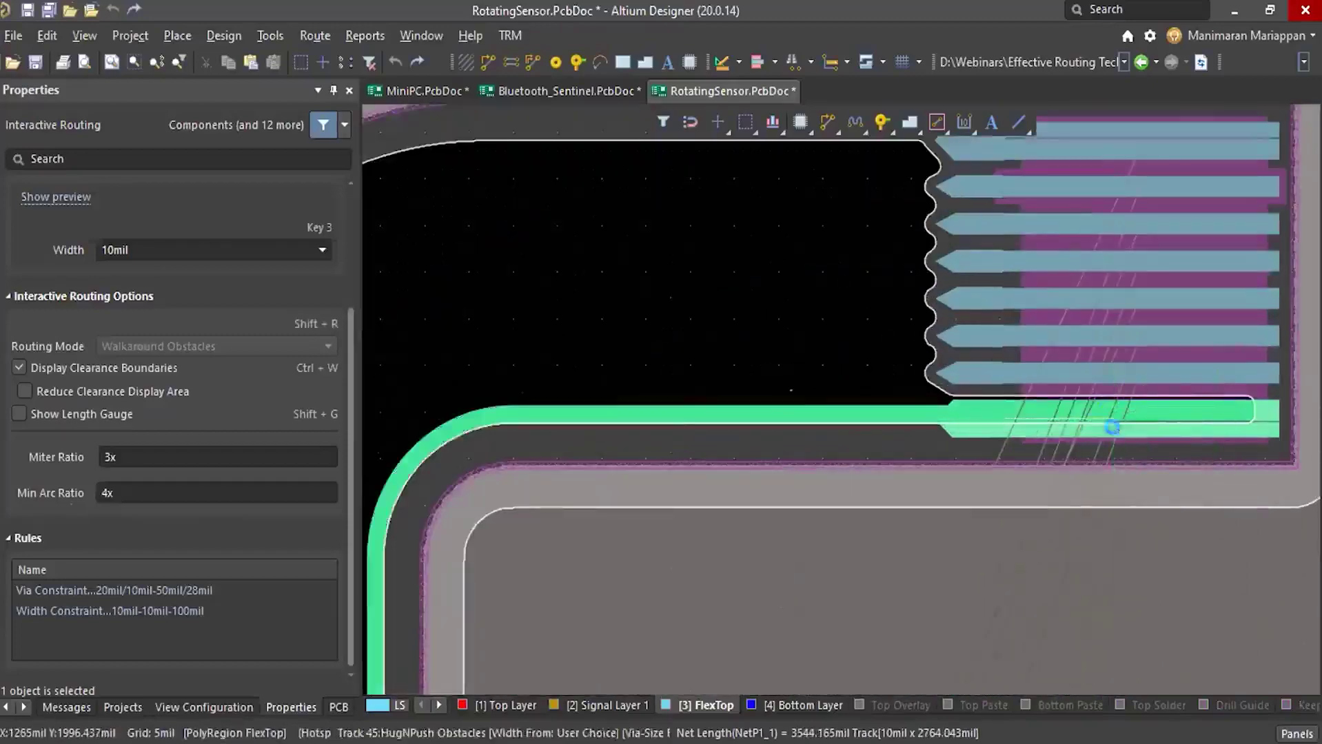
{"action": "right_click", "coordinate": [763, 315]}
Review the NetP1_1 track along the flex arm between the round board section and connector P1
{"action": "scroll", "coordinate": [773, 282], "scroll_direction": "down", "scroll_amount": 5, "text": "ctrl"}
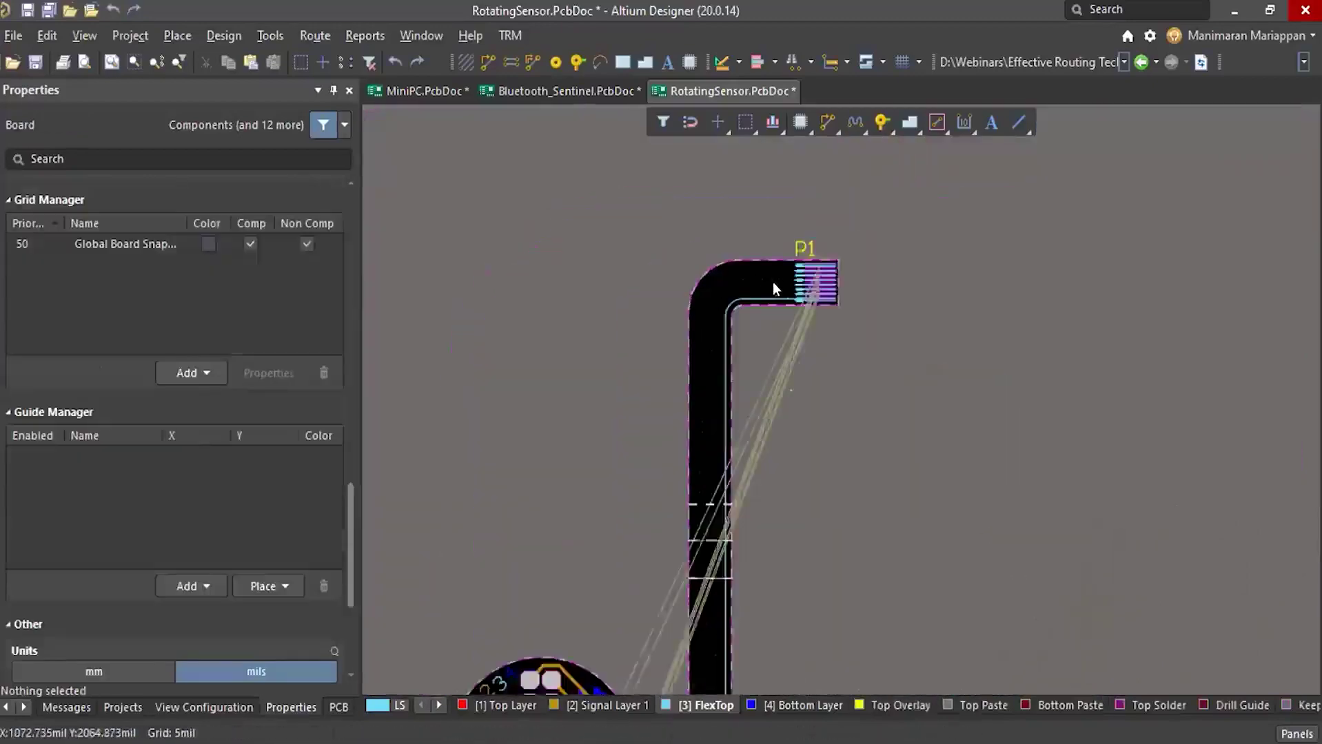
{"action": "scroll", "coordinate": [773, 282], "scroll_direction": "down", "scroll_amount": 2, "text": "ctrl"}
{"action": "scroll", "coordinate": [688, 567], "scroll_direction": "up", "scroll_amount": 2, "text": "ctrl"}
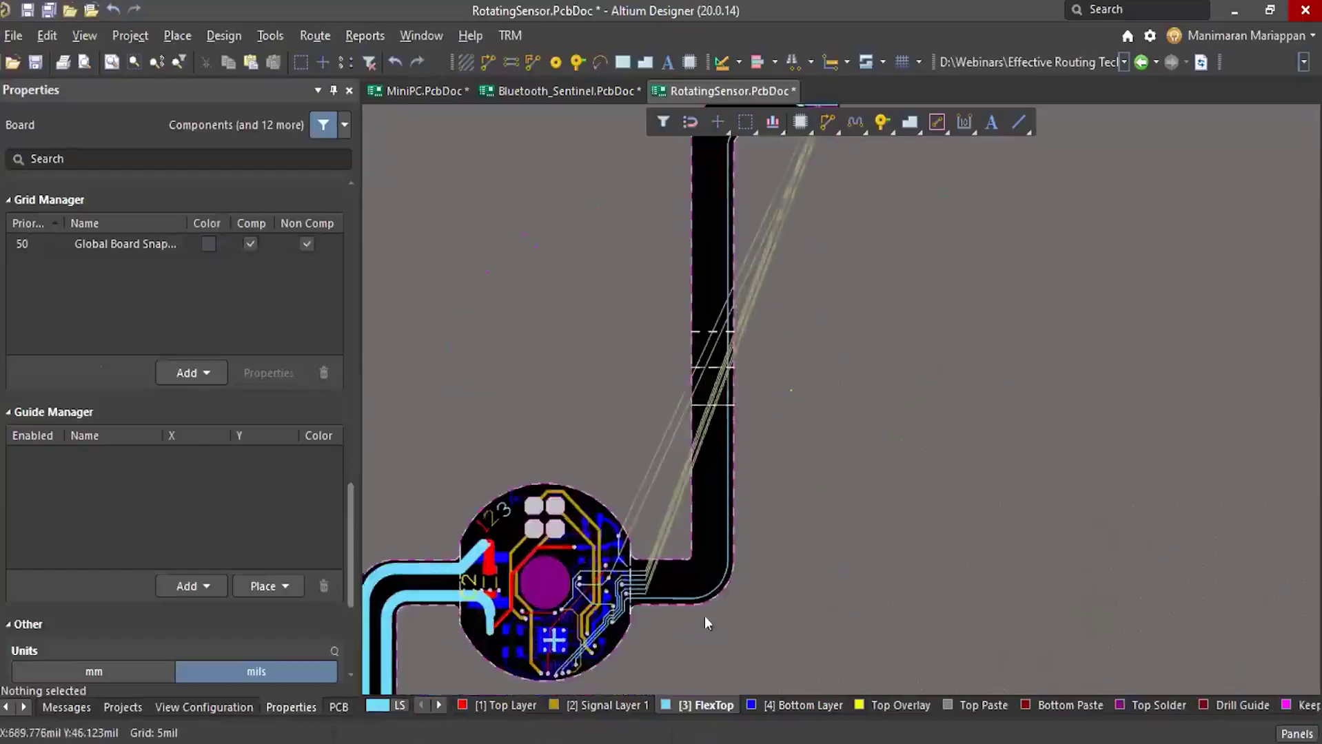
{"action": "scroll", "coordinate": [703, 579], "scroll_direction": "up", "scroll_amount": 2, "text": "ctrl"}
{"action": "scroll", "coordinate": [746, 365], "scroll_direction": "down", "scroll_amount": 6, "text": "ctrl"}
{"action": "scroll", "coordinate": [761, 288], "scroll_direction": "up", "scroll_amount": 2, "text": "ctrl"}
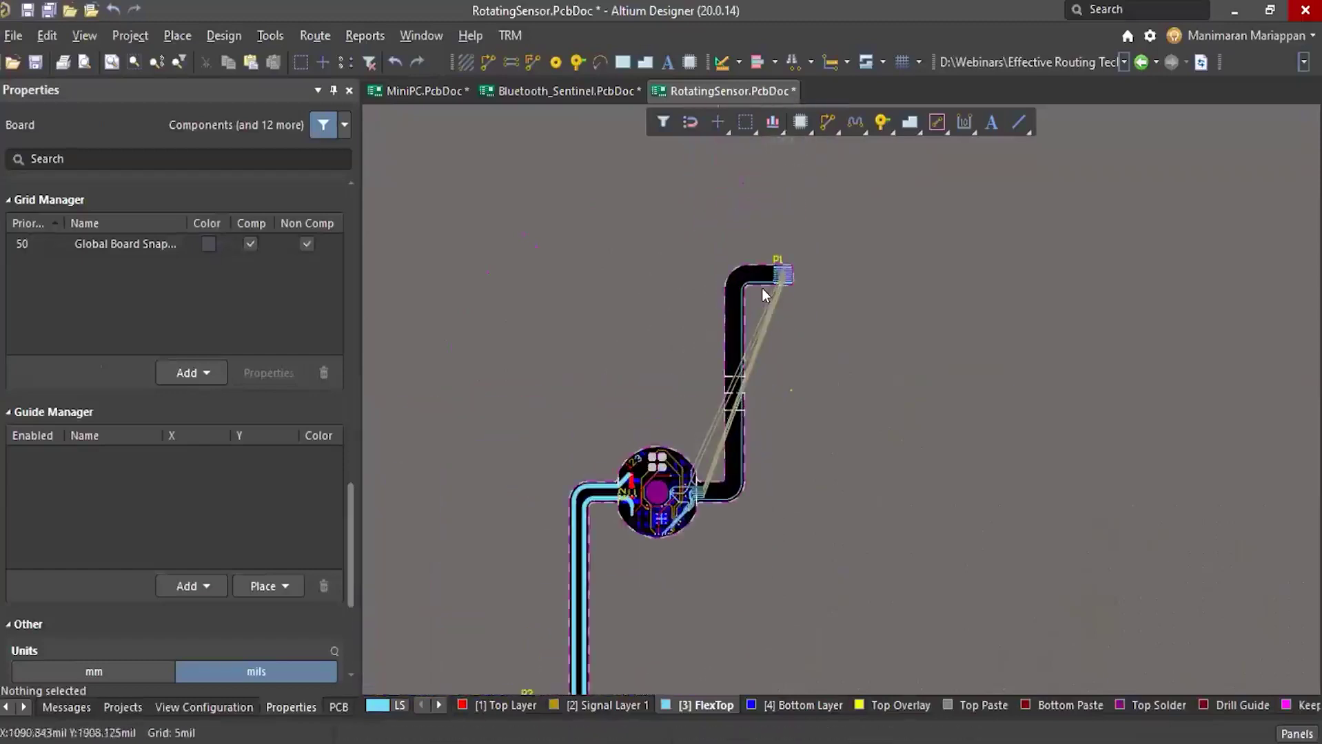
Switch to the Bluetooth_Sentinel board and examine component U2 and its routing near the curved board edge
{"action": "left_click", "coordinate": [532, 91]}
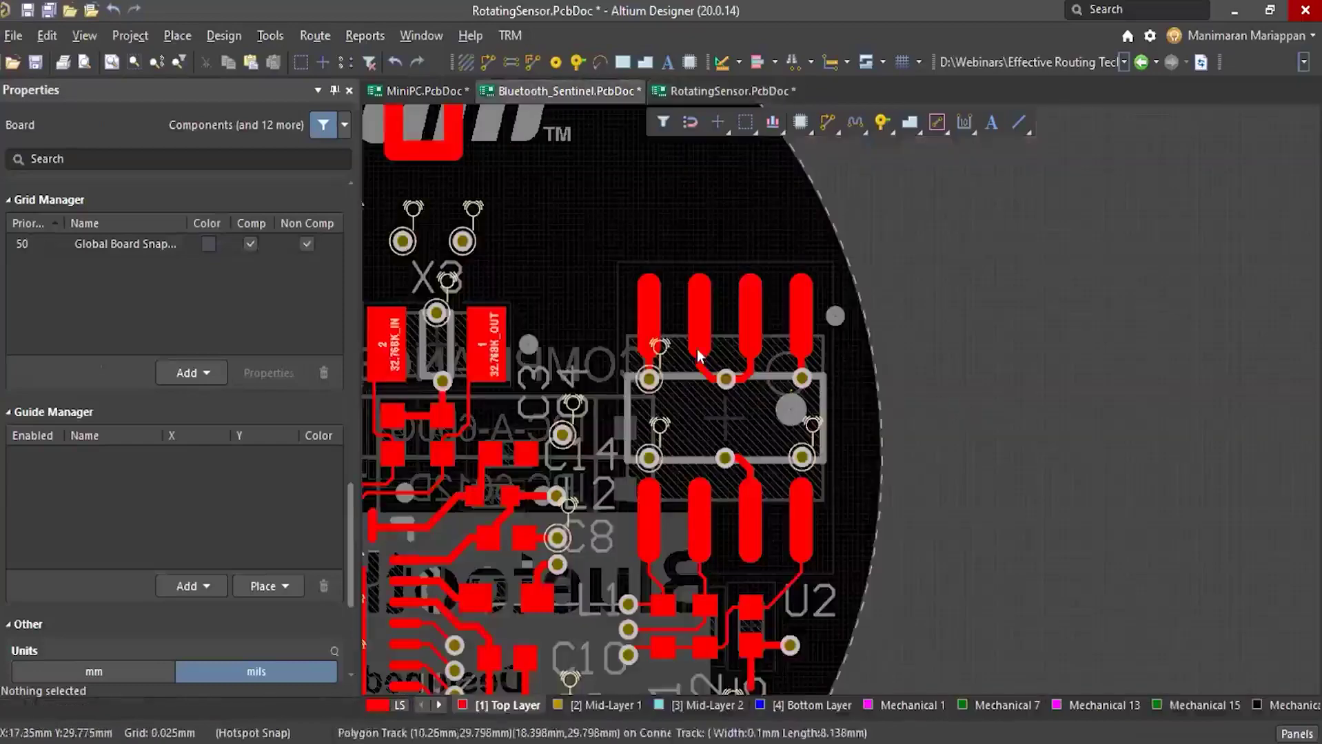
{"action": "scroll", "coordinate": [794, 378], "scroll_direction": "up", "scroll_amount": 4, "text": "ctrl"}
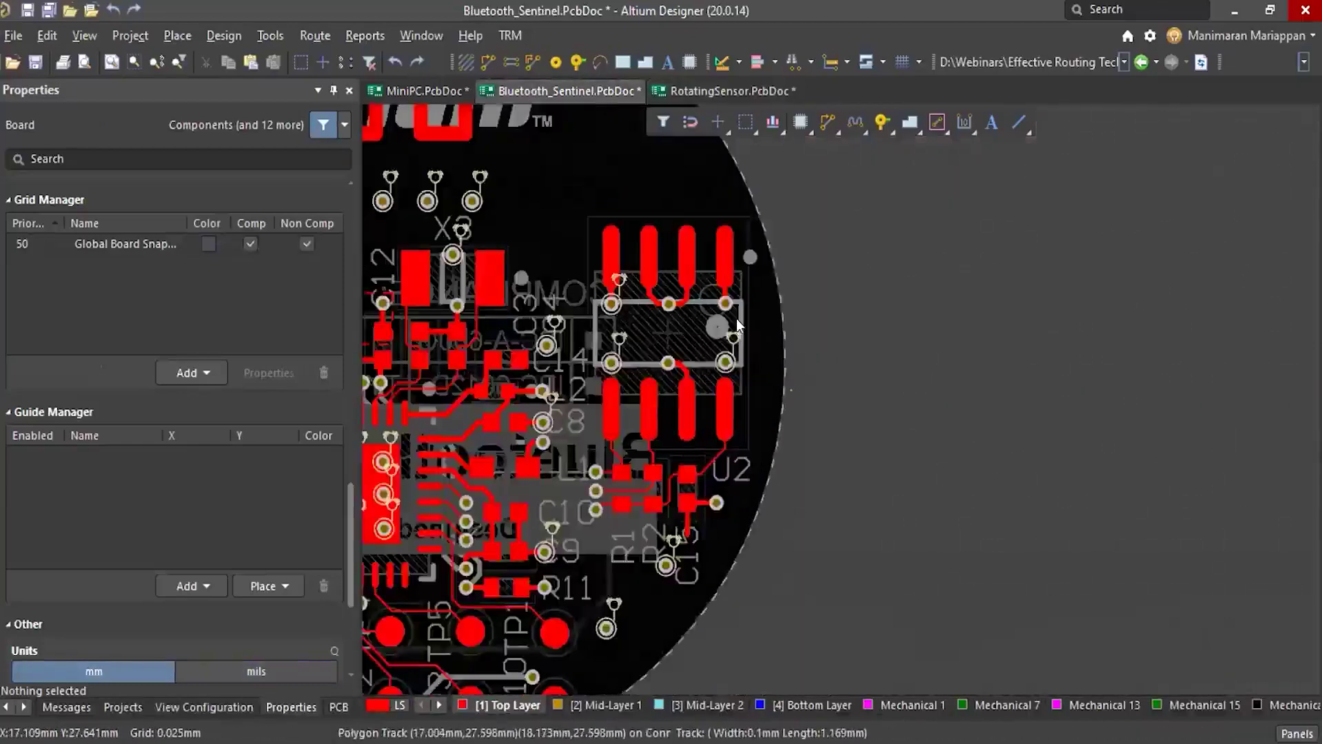
{"action": "scroll", "coordinate": [738, 390], "scroll_direction": "up", "scroll_amount": 2, "text": "ctrl"}
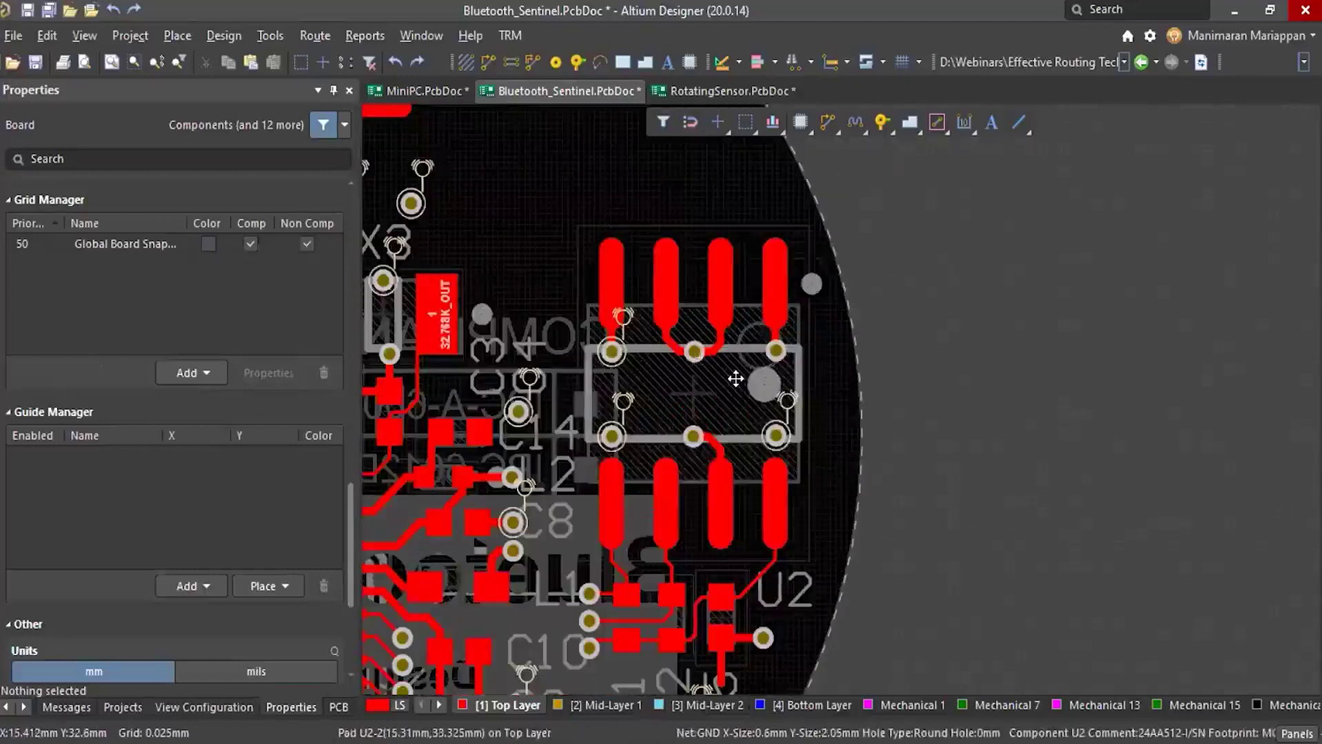
Move U2 together with its connected pad tracks and vias slightly toward the antenna, undo the move and clear the selection
{"action": "left_click", "coordinate": [736, 403]}
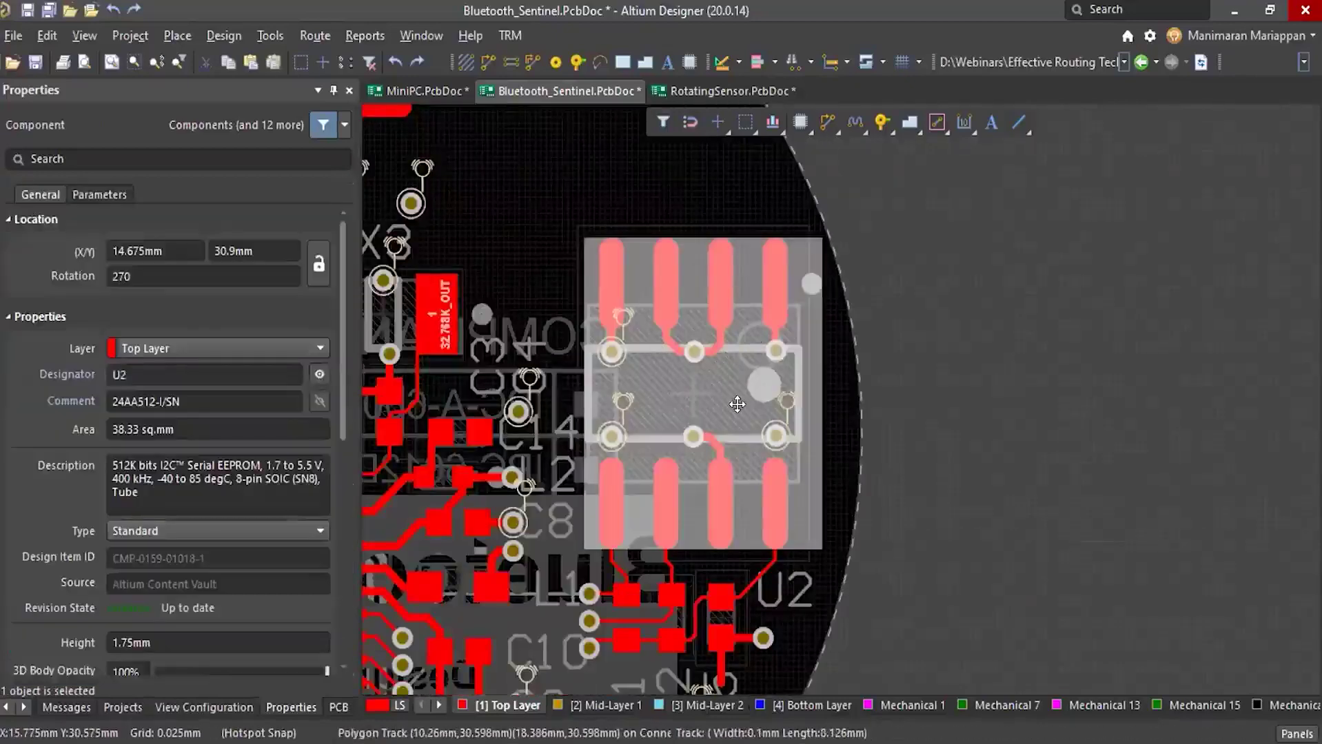
{"action": "key", "text": "Tab"}
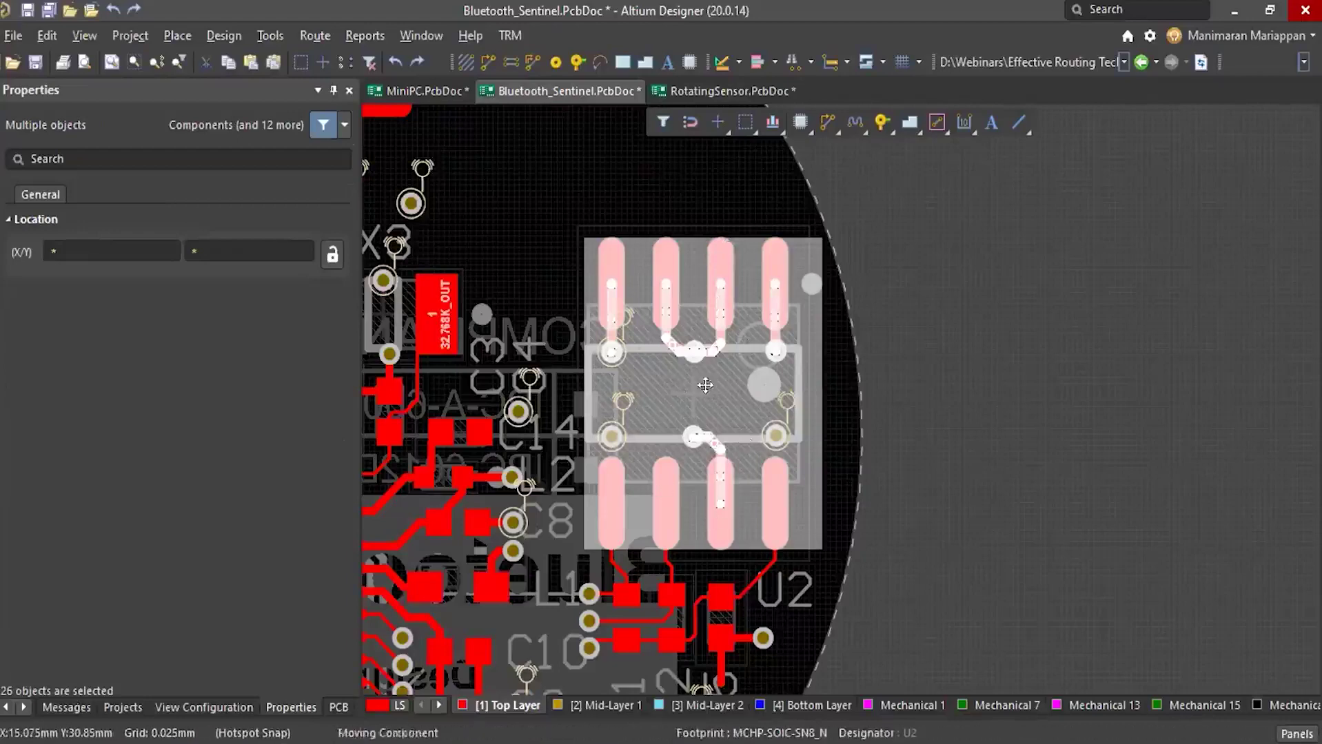
{"action": "left_click_drag", "start_coordinate": [705, 392], "coordinate": [695, 344]}
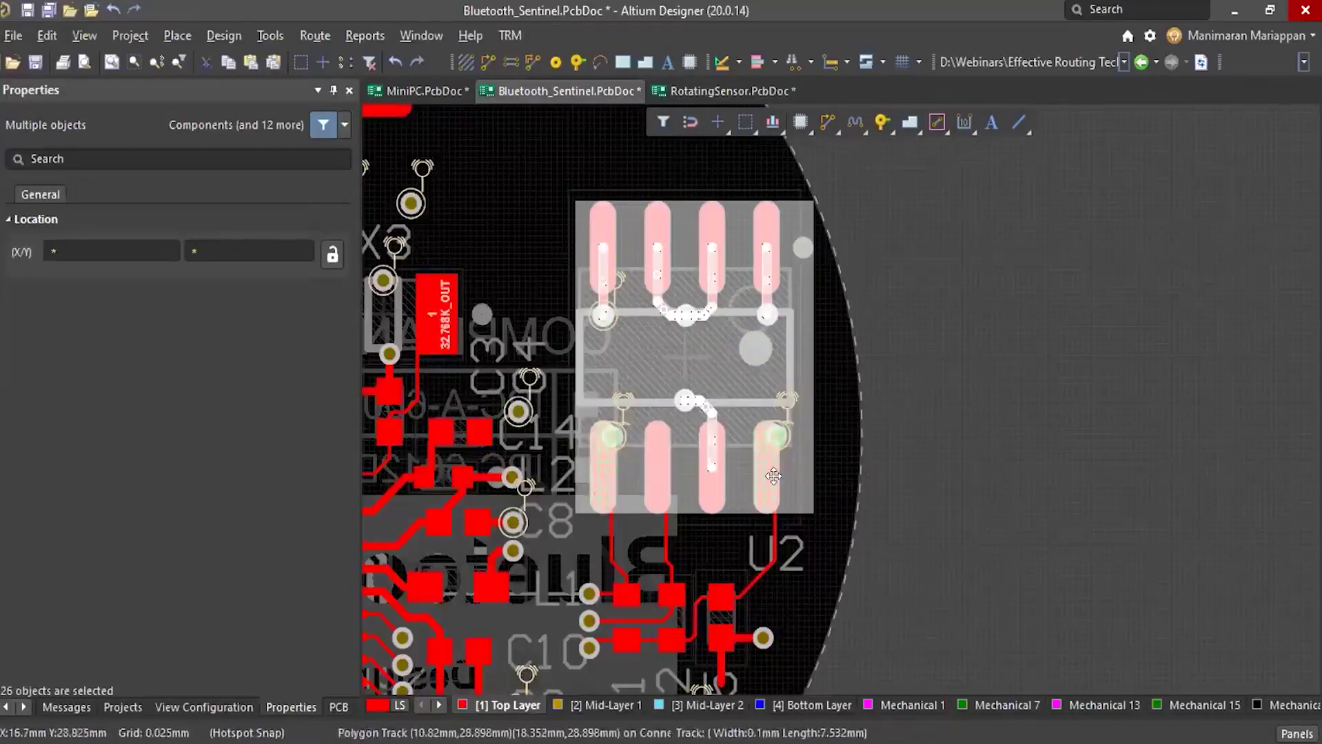
{"action": "key", "text": "ctrl+z"}
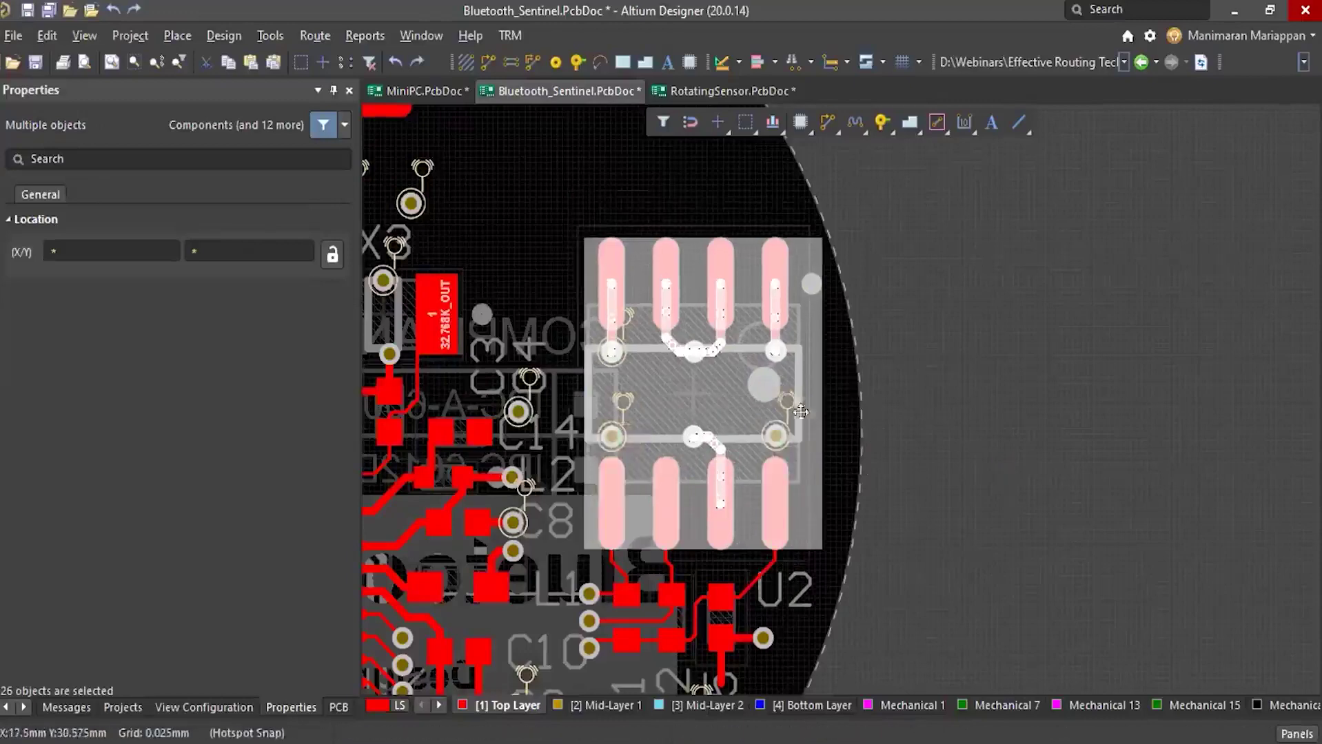
{"action": "left_click", "coordinate": [980, 482]}
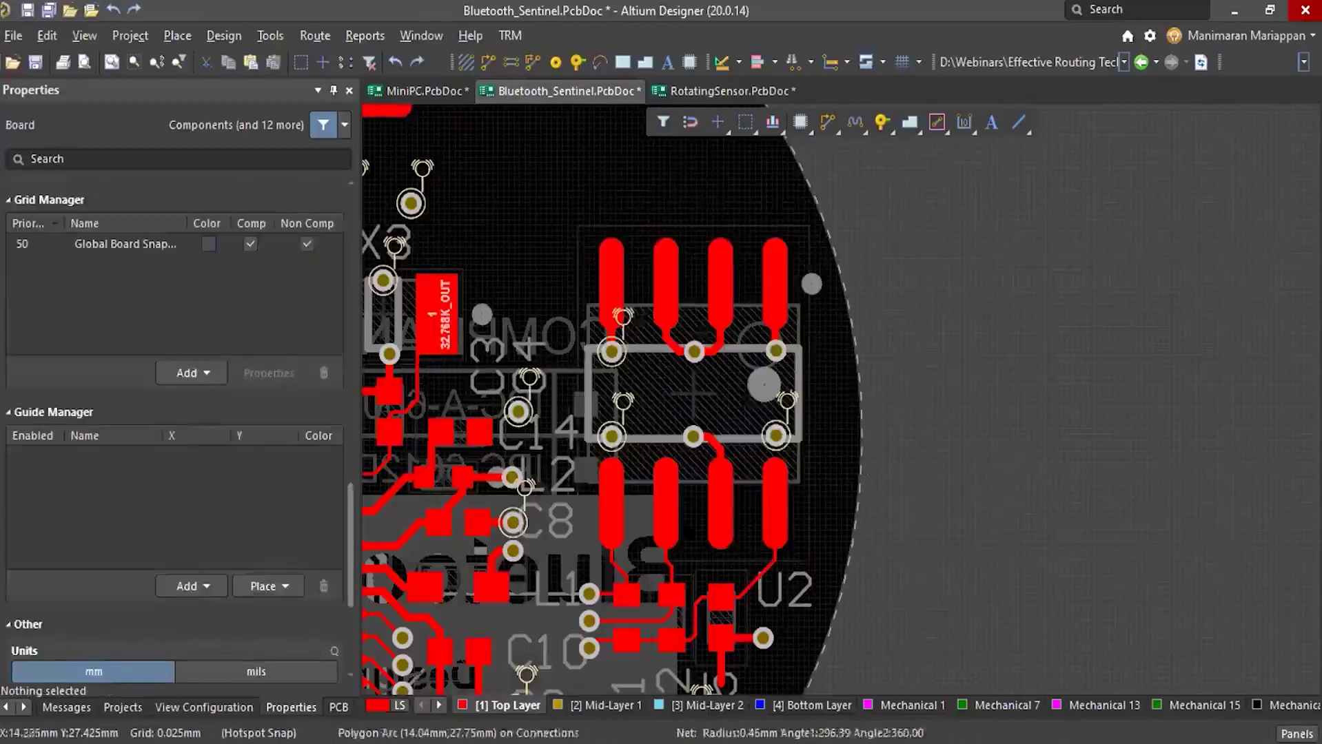
Move U2 with its connected tracks and vias toward the antenna again and inspect its lower pads against the nearby vias and tracks
{"action": "left_click", "coordinate": [712, 369]}
{"action": "key", "text": "Tab"}
{"action": "mouse_move", "coordinate": [723, 392]}
{"action": "left_mouse_down"}
{"action": "mouse_move", "coordinate": [707, 344]}
{"action": "mouse_move", "coordinate": [720, 276]}
{"action": "mouse_move", "coordinate": [724, 336]}
{"action": "left_mouse_up"}
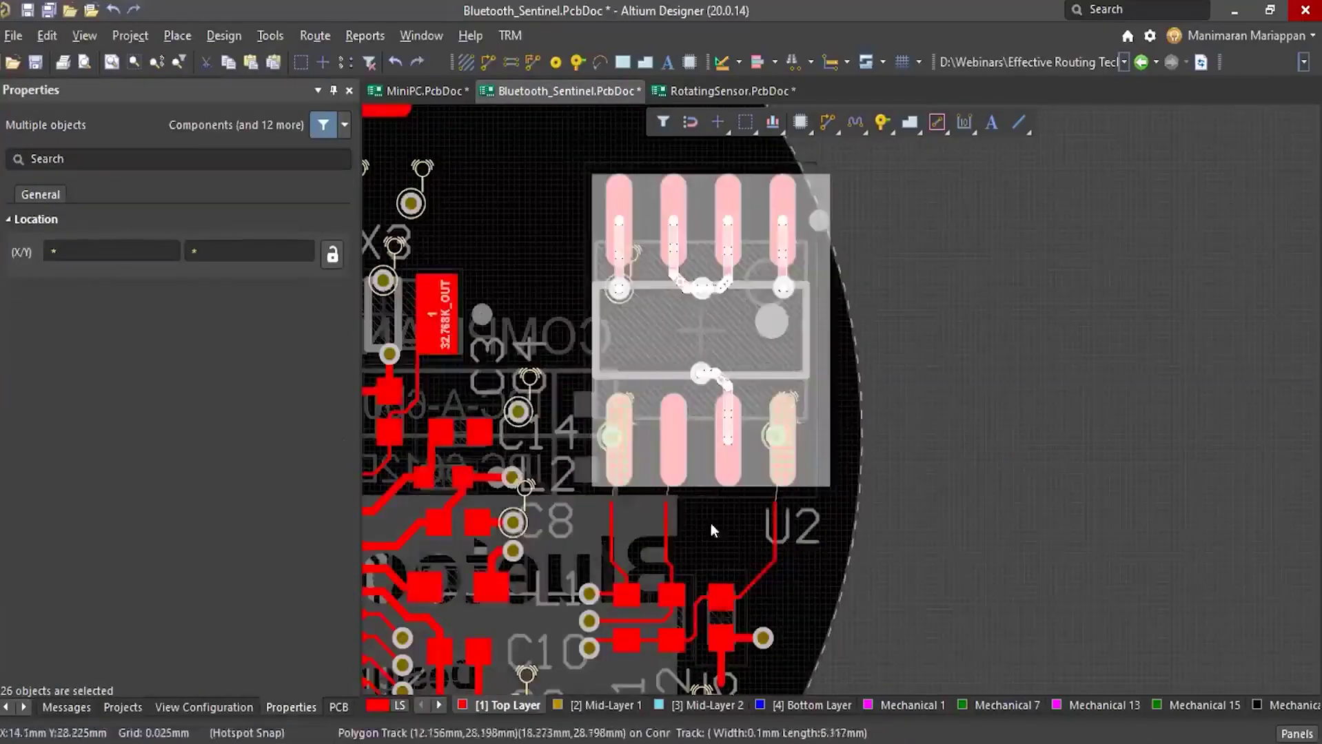
{"action": "left_click", "coordinate": [886, 512]}
{"action": "scroll", "coordinate": [663, 501], "scroll_direction": "up", "scroll_amount": 2, "text": "ctrl"}
{"action": "scroll", "coordinate": [672, 496], "scroll_direction": "up", "scroll_amount": 1, "text": "ctrl"}
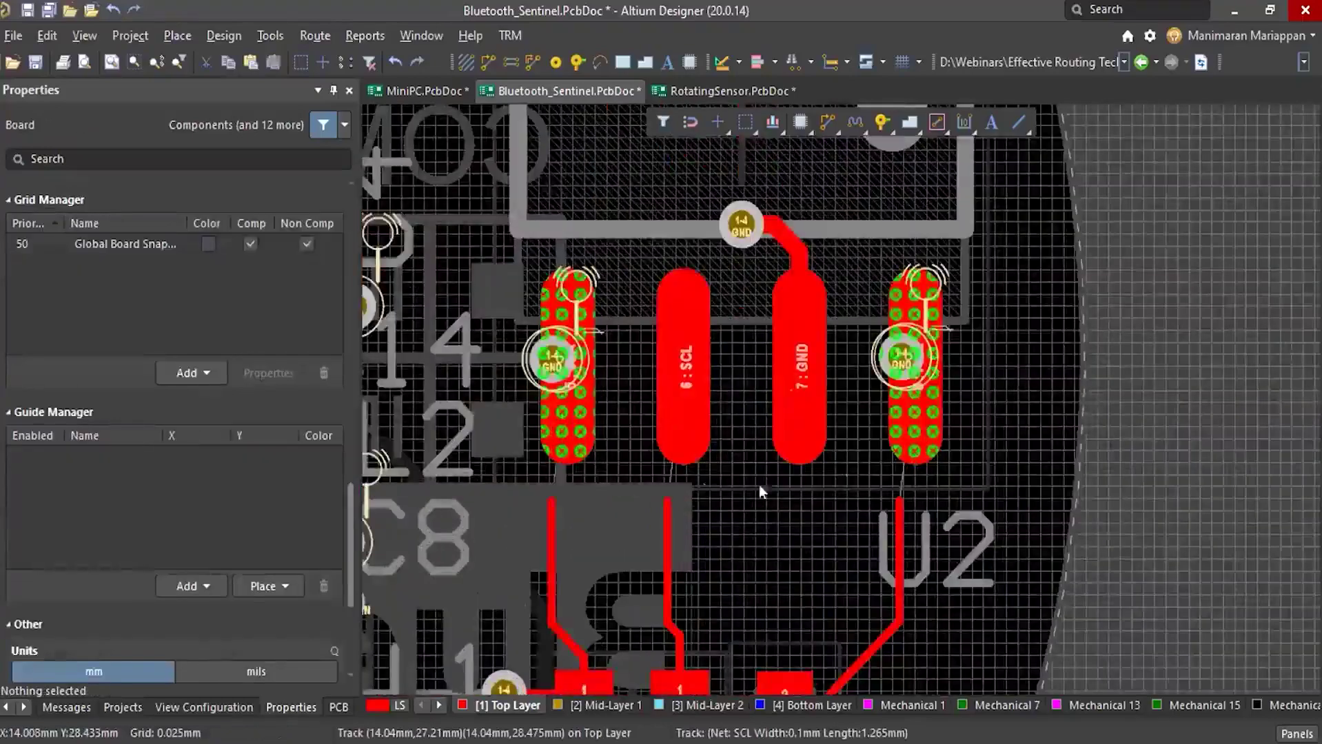
{"action": "scroll", "coordinate": [667, 501], "scroll_direction": "down", "scroll_amount": 4, "text": "ctrl"}
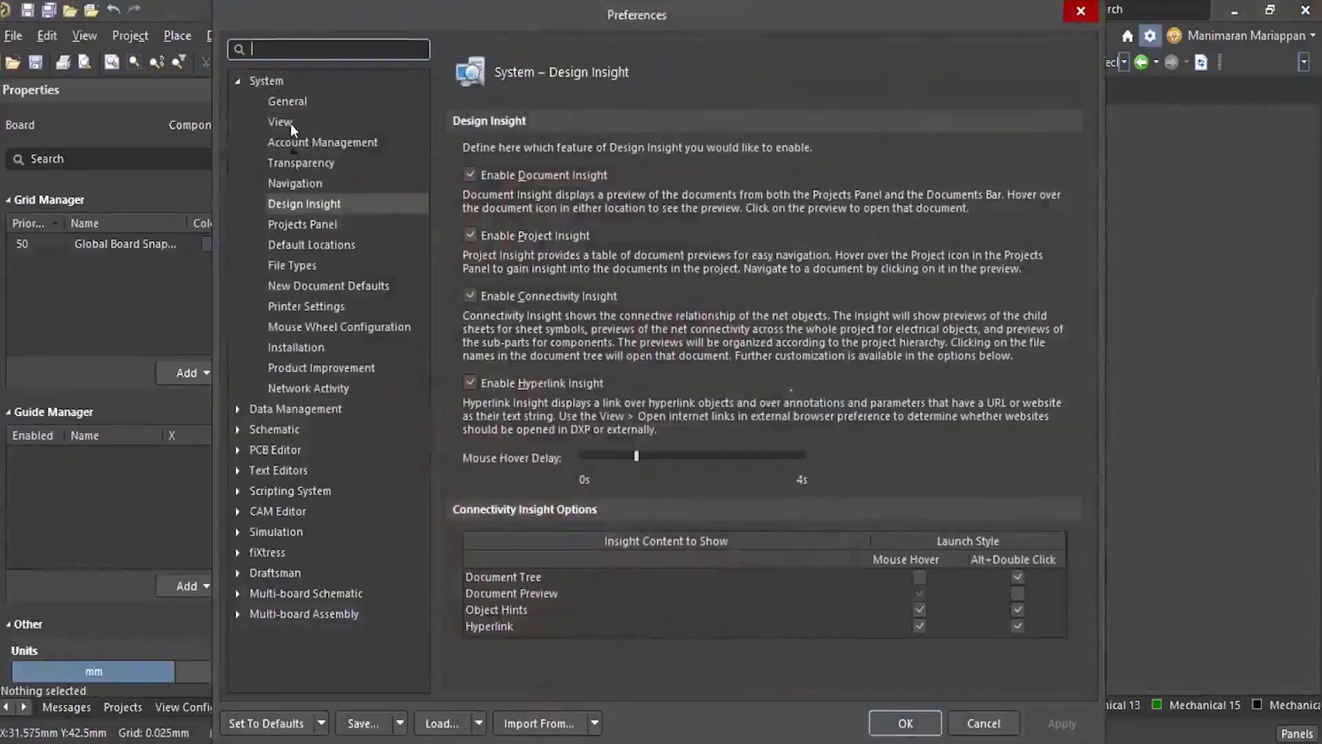
Enable Component re-route in the PCB Editor interactive routing preferences and apply the change
{"action": "left_click", "coordinate": [265, 448]}
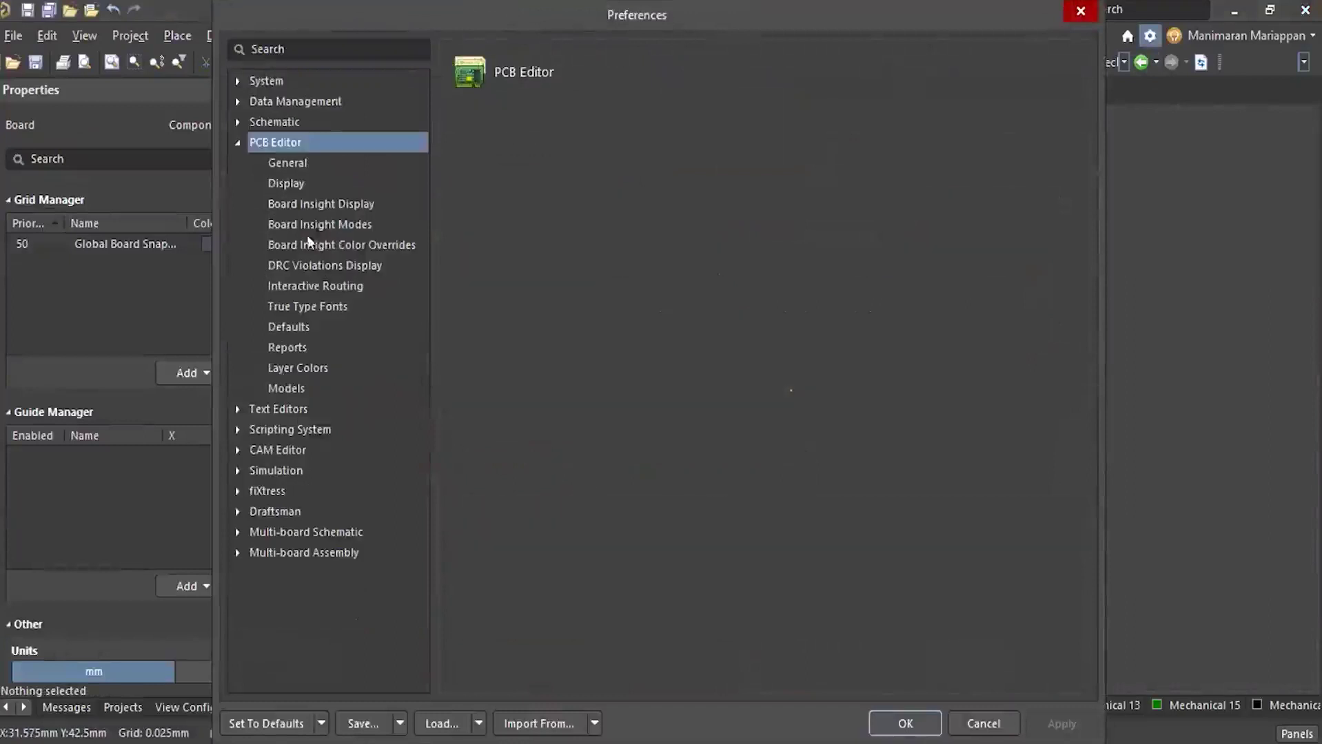
{"action": "left_click", "coordinate": [309, 289]}
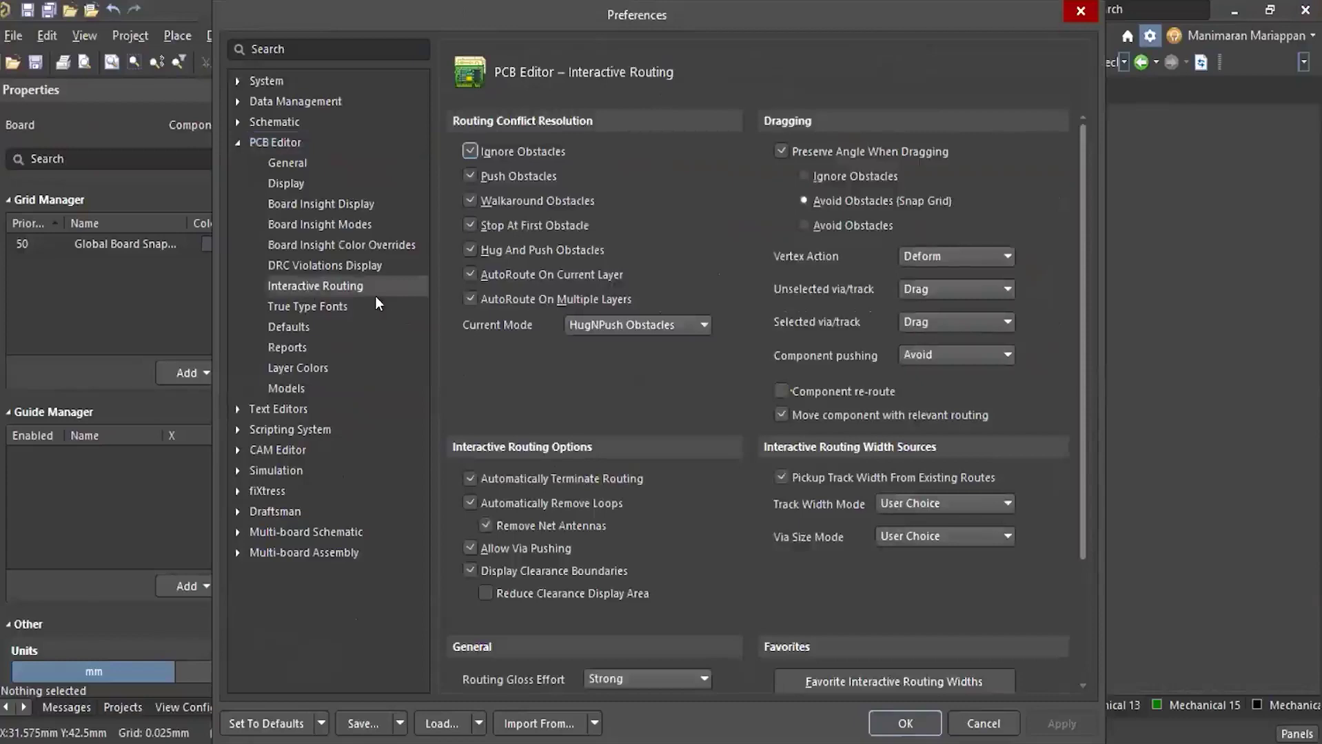
{"action": "key", "text": "space"}
{"action": "left_click", "coordinate": [898, 721]}
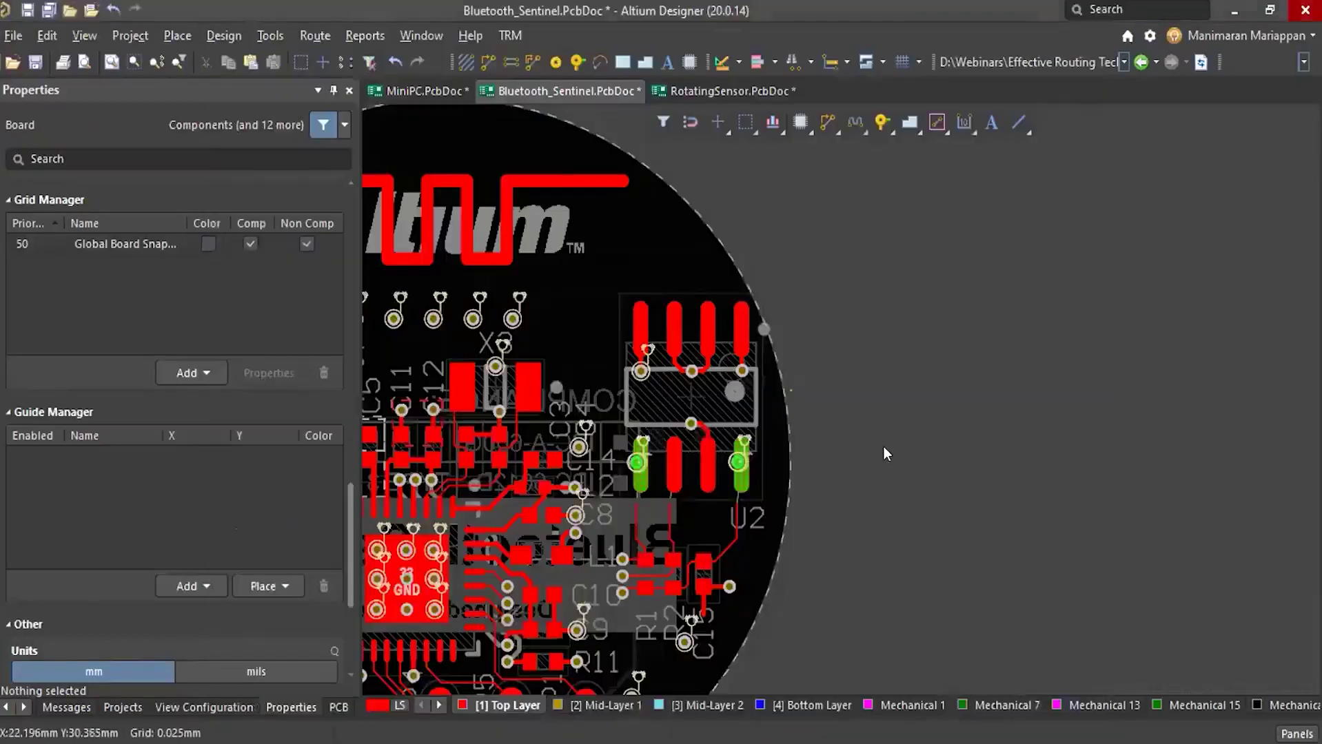
Move U2 with its connected routing toward the antenna using component re-route, clear the selection and review the adjusted tracks and vias
{"action": "left_click_drag", "start_coordinate": [682, 433], "coordinate": [679, 434]}
{"action": "scroll", "coordinate": [693, 530], "scroll_direction": "up", "scroll_amount": 3, "text": "ctrl"}
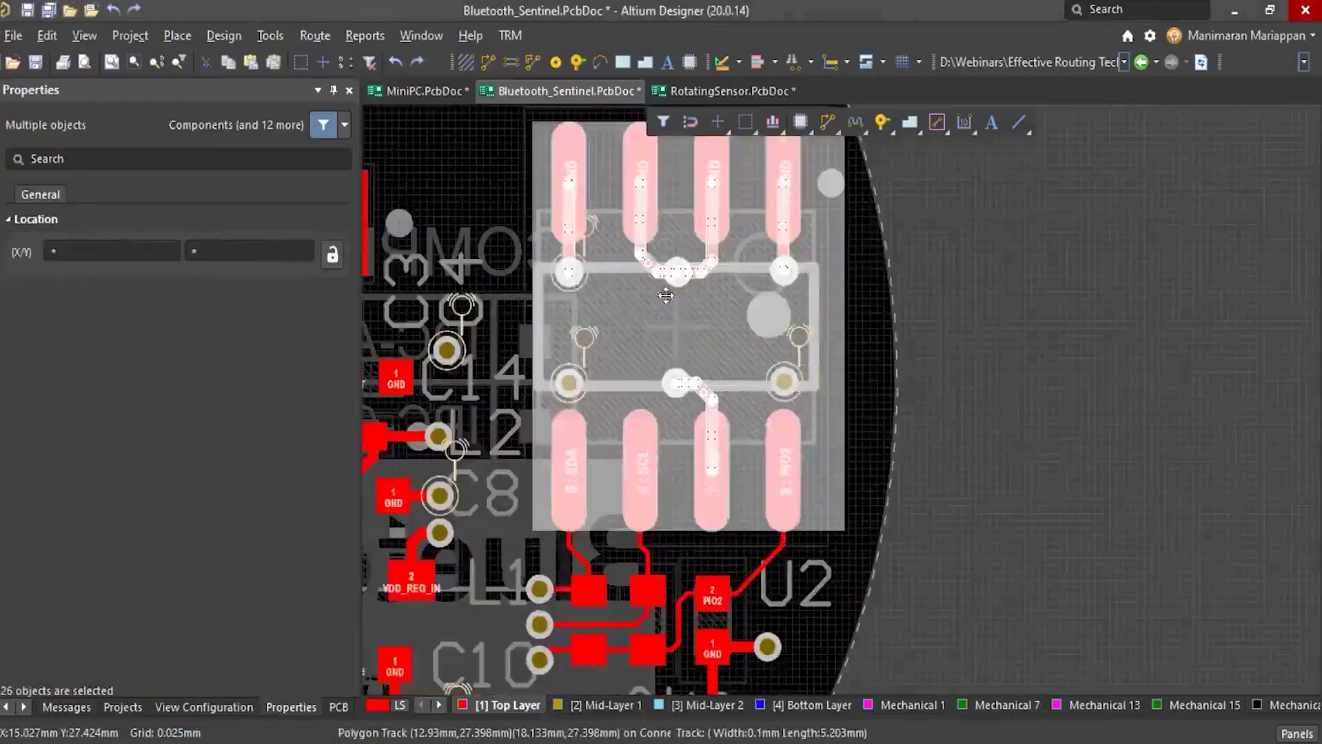
{"action": "left_click_drag", "start_coordinate": [665, 295], "coordinate": [671, 240]}
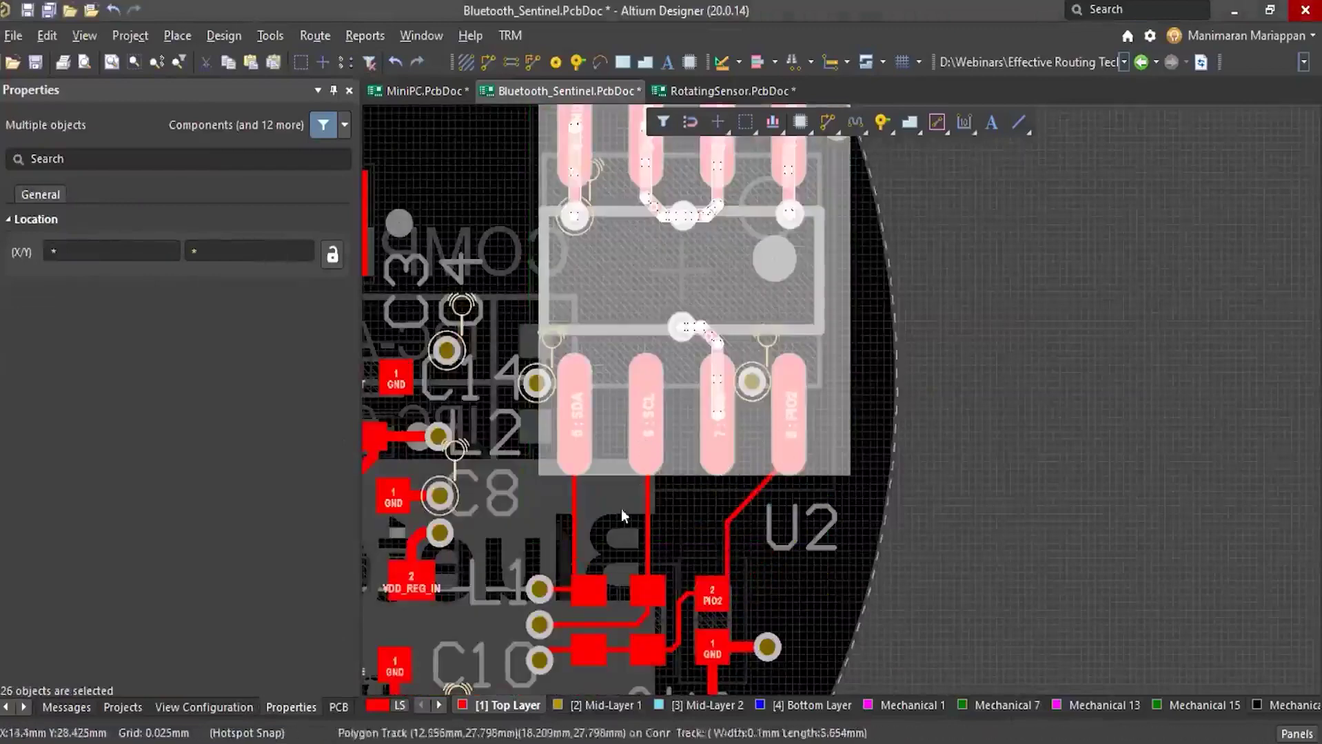
{"action": "scroll", "coordinate": [711, 490], "scroll_direction": "down", "scroll_amount": 5, "text": "ctrl"}
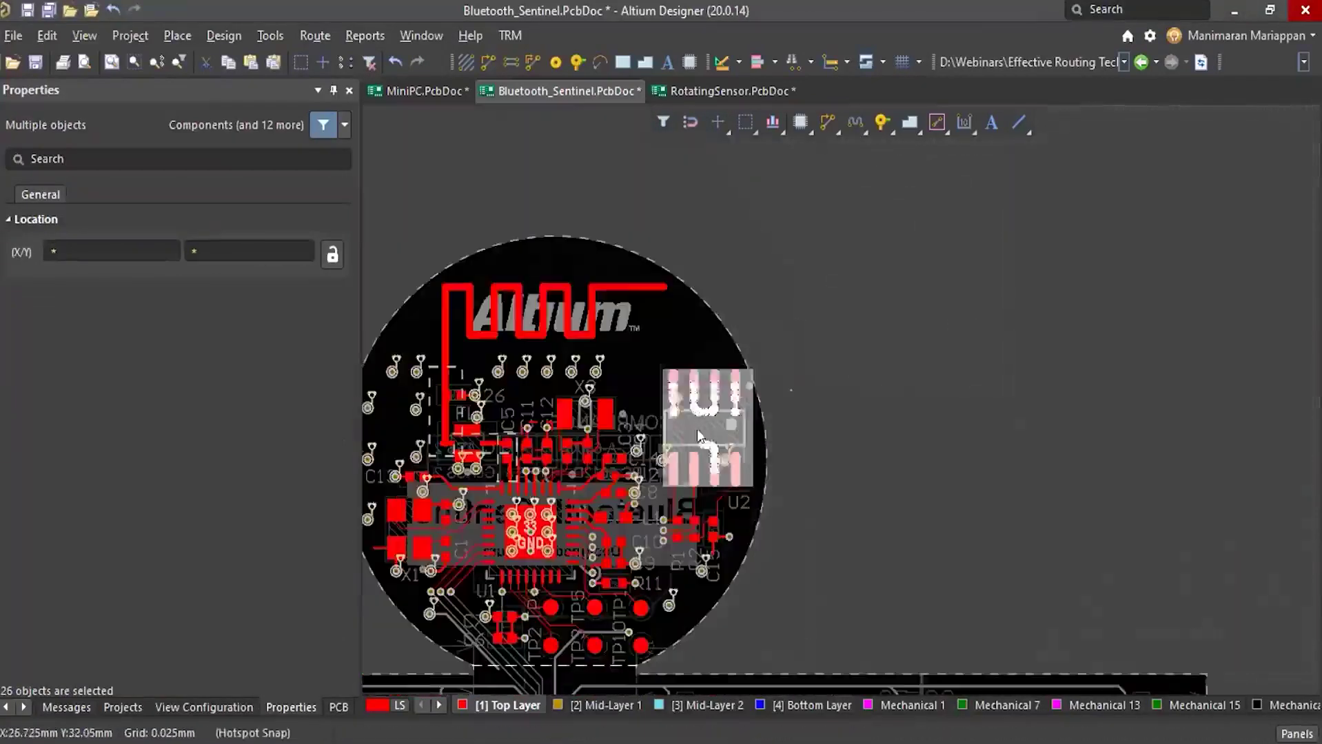
{"action": "left_click", "coordinate": [790, 390]}
{"action": "scroll", "coordinate": [729, 422], "scroll_direction": "down", "scroll_amount": 2, "text": "ctrl"}
{"action": "scroll", "coordinate": [713, 395], "scroll_direction": "up", "scroll_amount": 6, "text": "ctrl"}
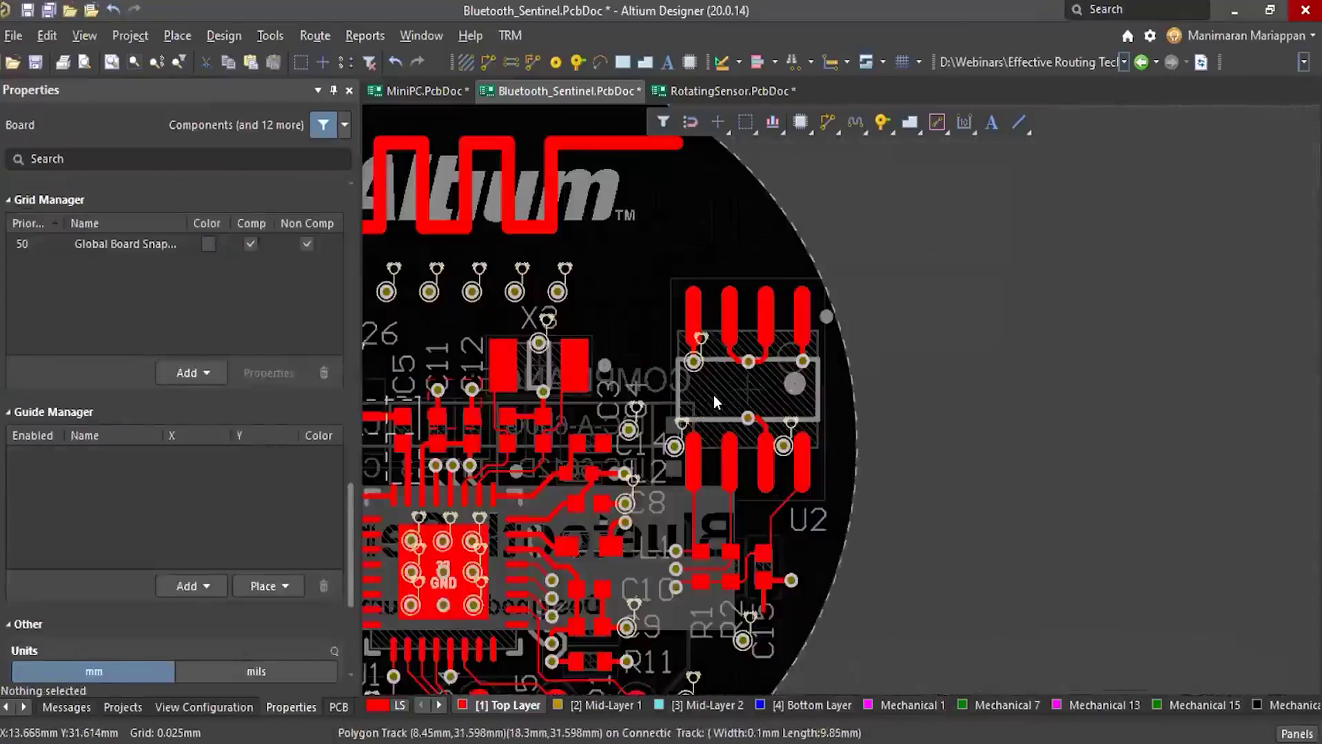
Switch to the MiniPC board and examine the PCIE differential pairs entering Room_U1, including the unrouted pair ends
{"action": "left_click", "coordinate": [417, 95]}
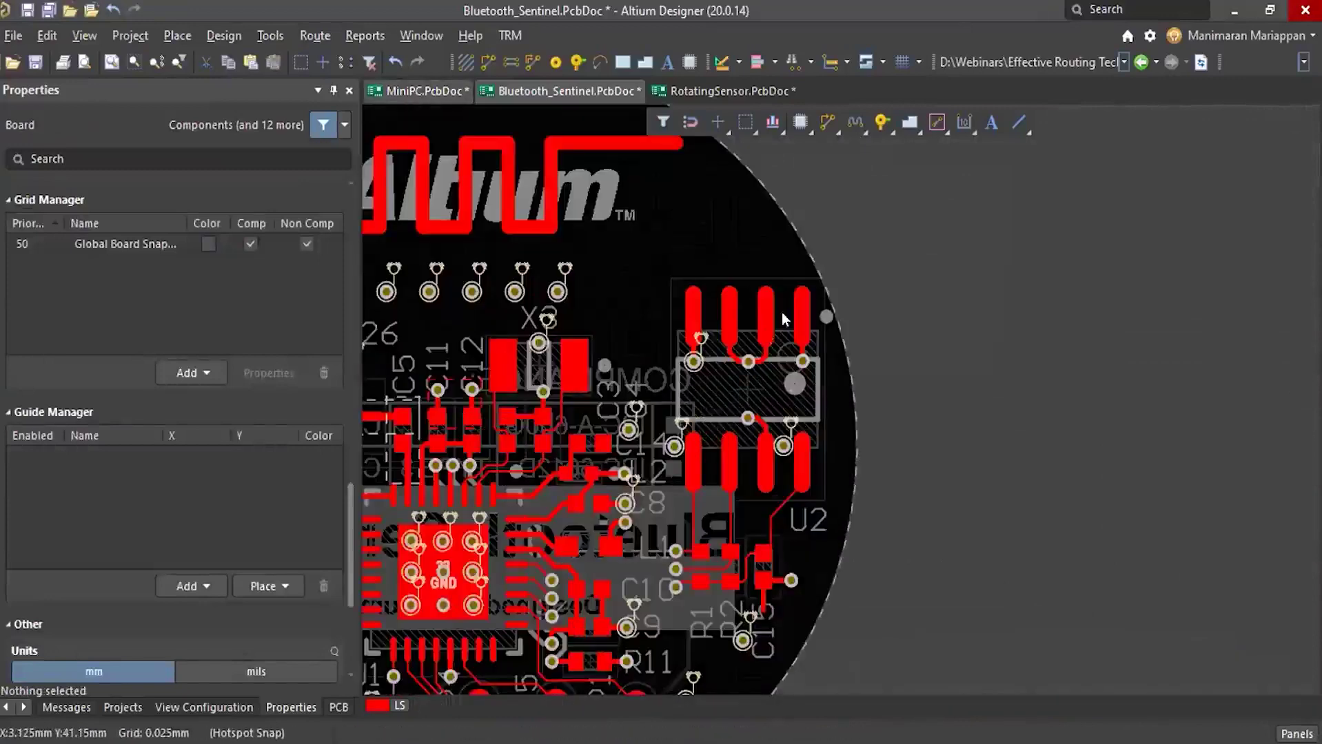
{"action": "scroll", "coordinate": [666, 252], "scroll_direction": "down", "scroll_amount": 4, "text": "ctrl"}
{"action": "scroll", "coordinate": [701, 615], "scroll_direction": "up", "scroll_amount": 5, "text": "ctrl"}
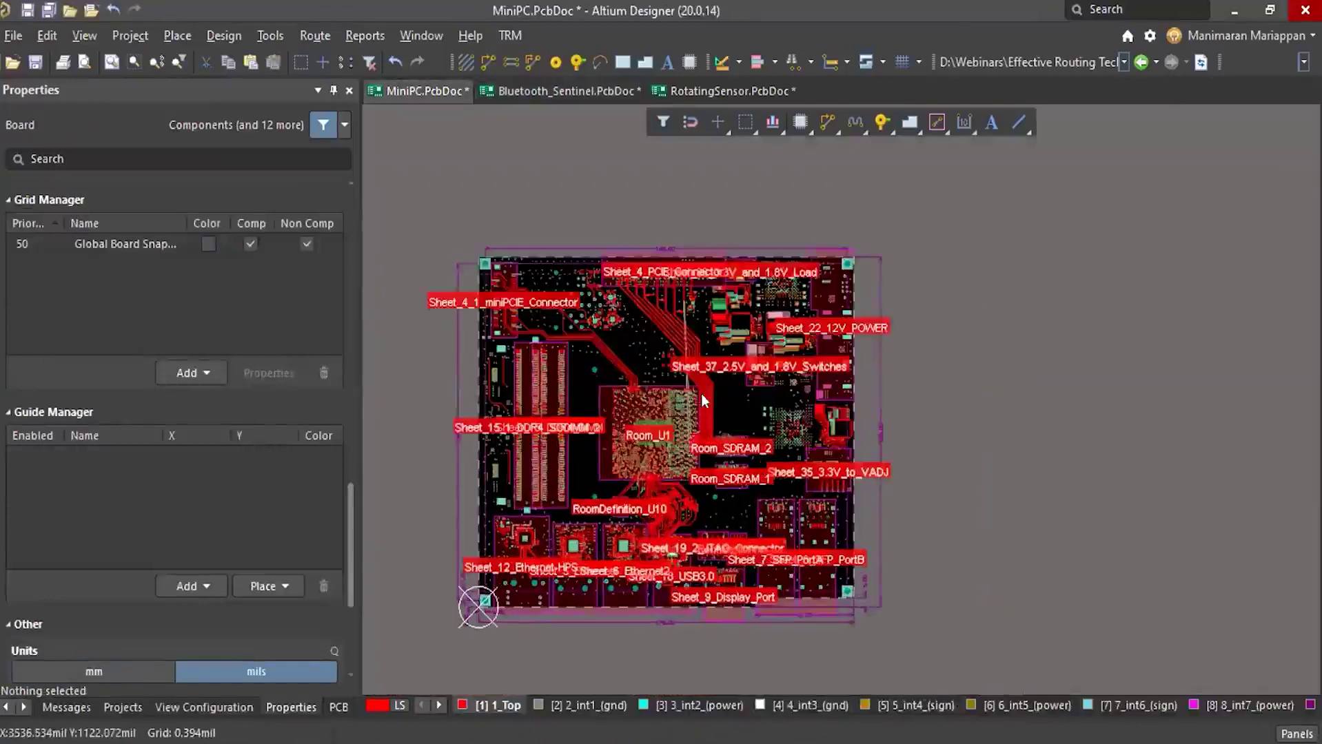
{"action": "scroll", "coordinate": [711, 313], "scroll_direction": "up", "scroll_amount": 3, "text": "ctrl"}
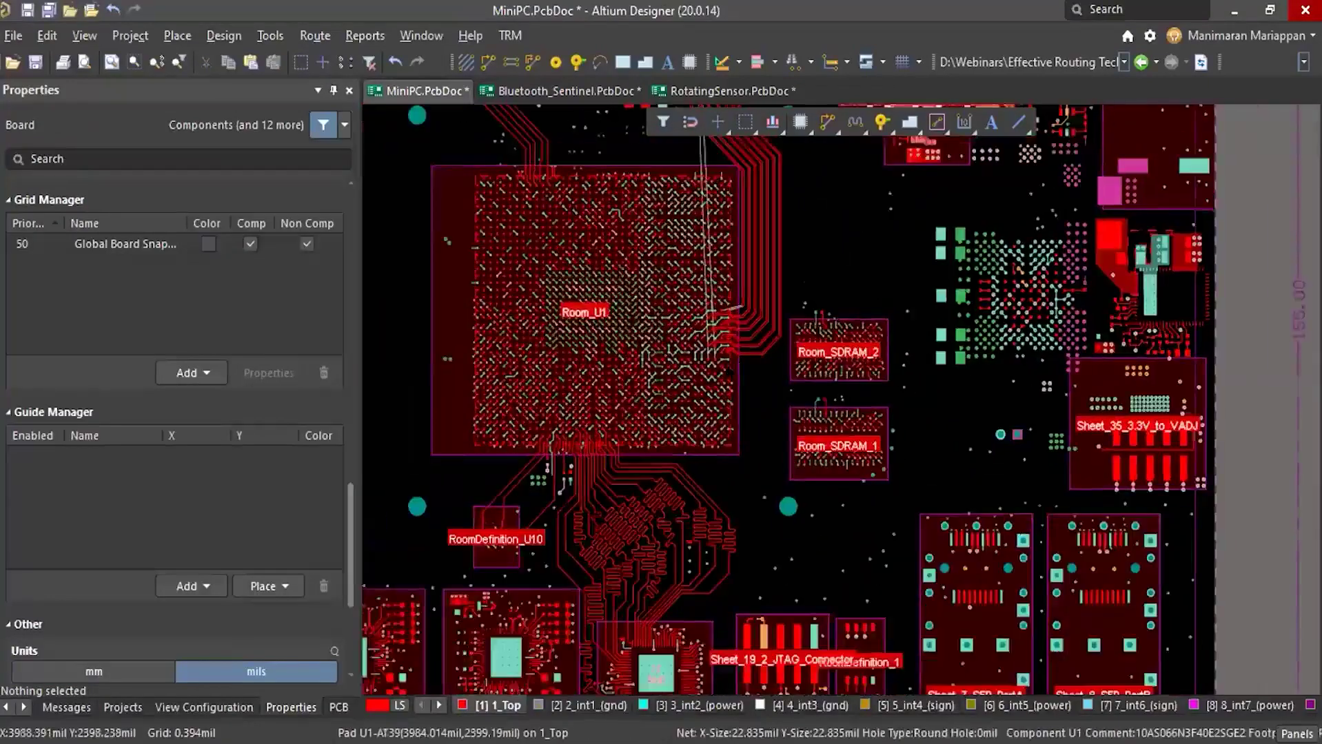
{"action": "scroll", "coordinate": [728, 410], "scroll_direction": "up", "scroll_amount": 5, "text": "ctrl"}
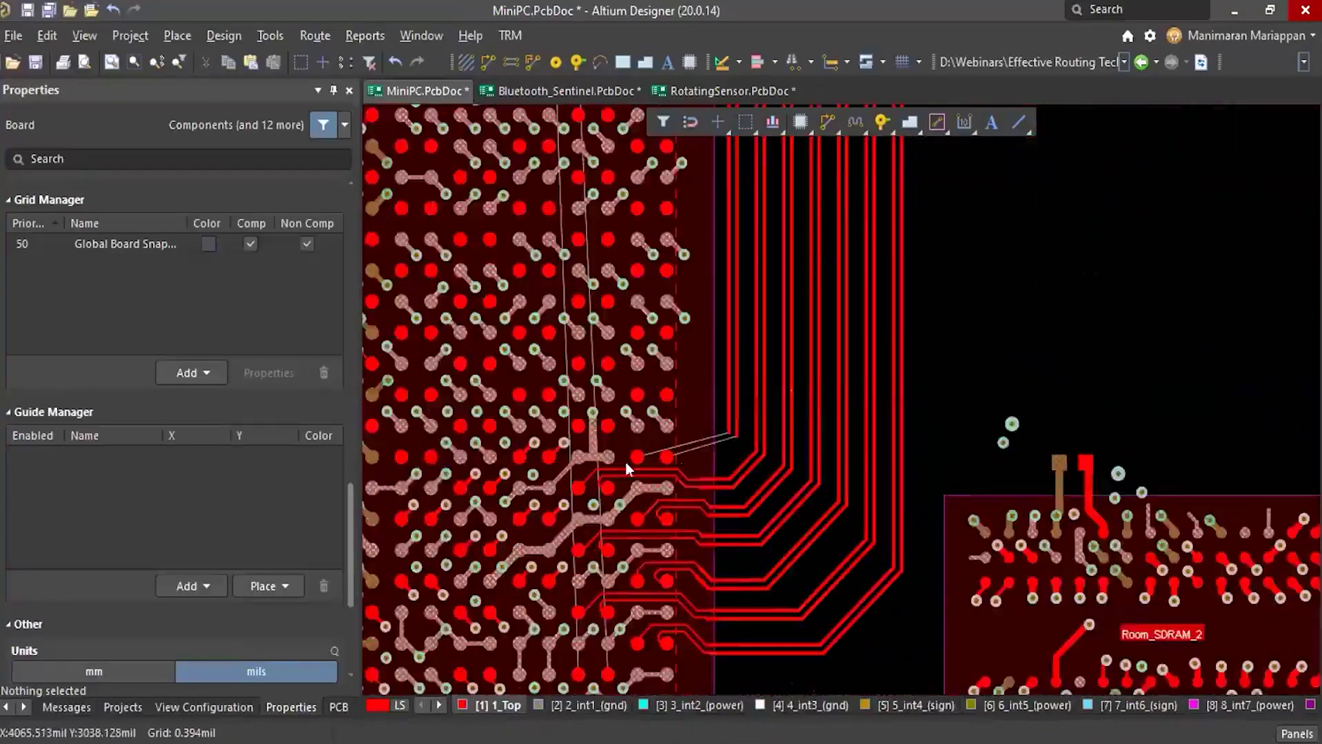
{"action": "scroll", "coordinate": [806, 493], "scroll_direction": "down", "scroll_amount": 5, "text": "ctrl"}
{"action": "scroll", "coordinate": [782, 346], "scroll_direction": "up", "scroll_amount": 4, "text": "ctrl"}
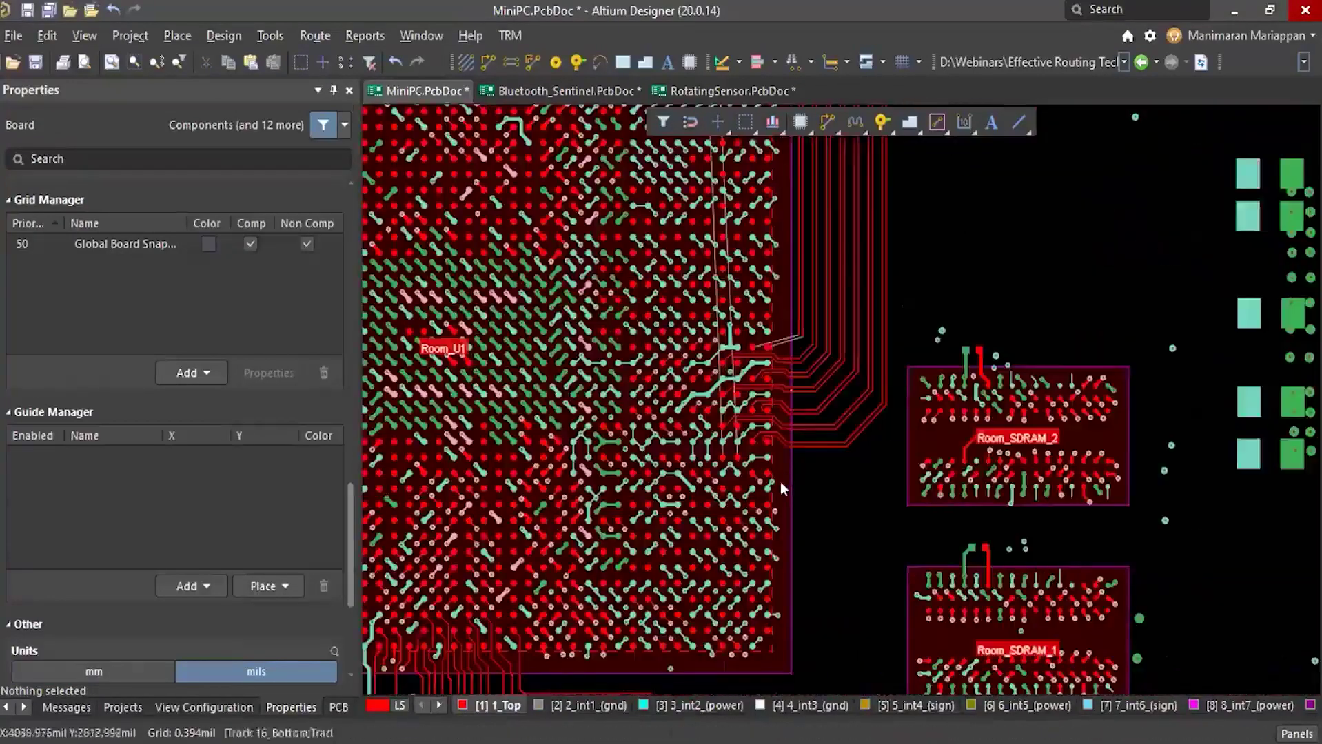
Open the object visibility options in the view configuration, hide the rooms and show them again
{"action": "left_click", "coordinate": [204, 707]}
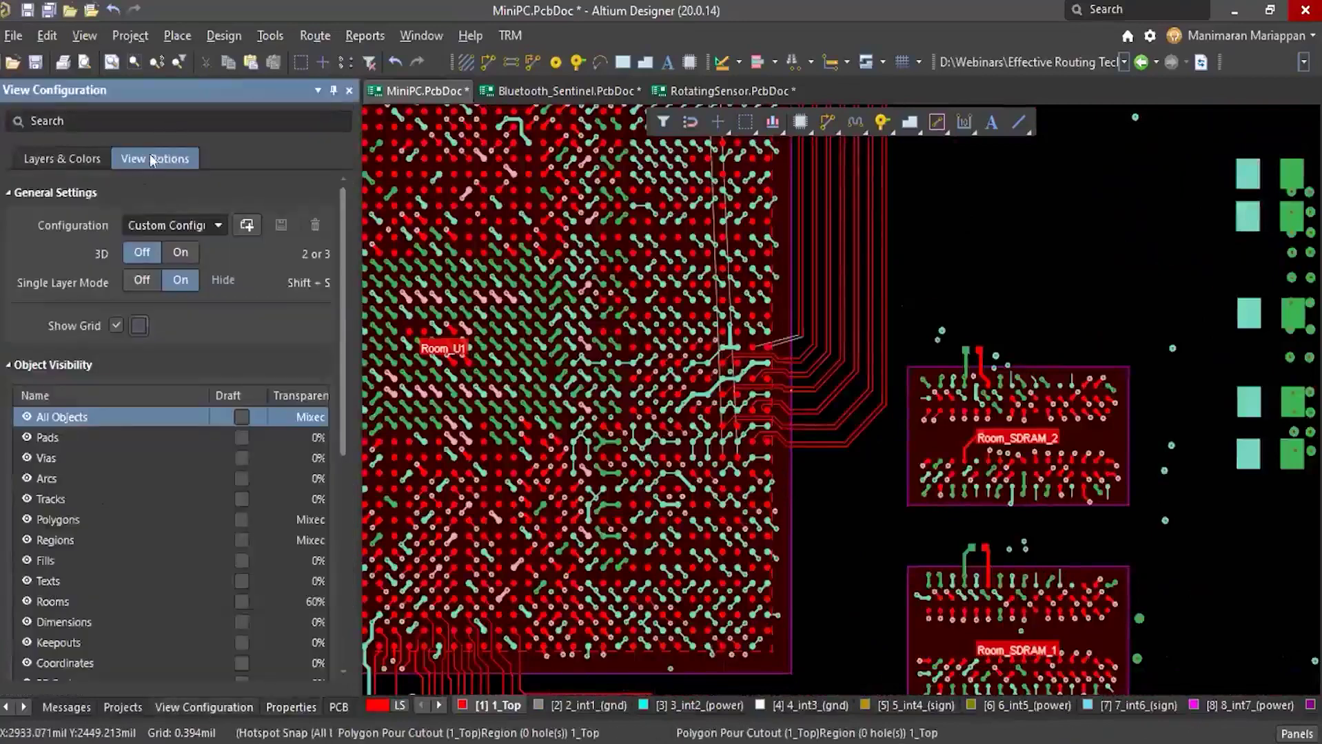
{"action": "left_click", "coordinate": [26, 602]}
{"action": "left_click", "coordinate": [26, 602]}
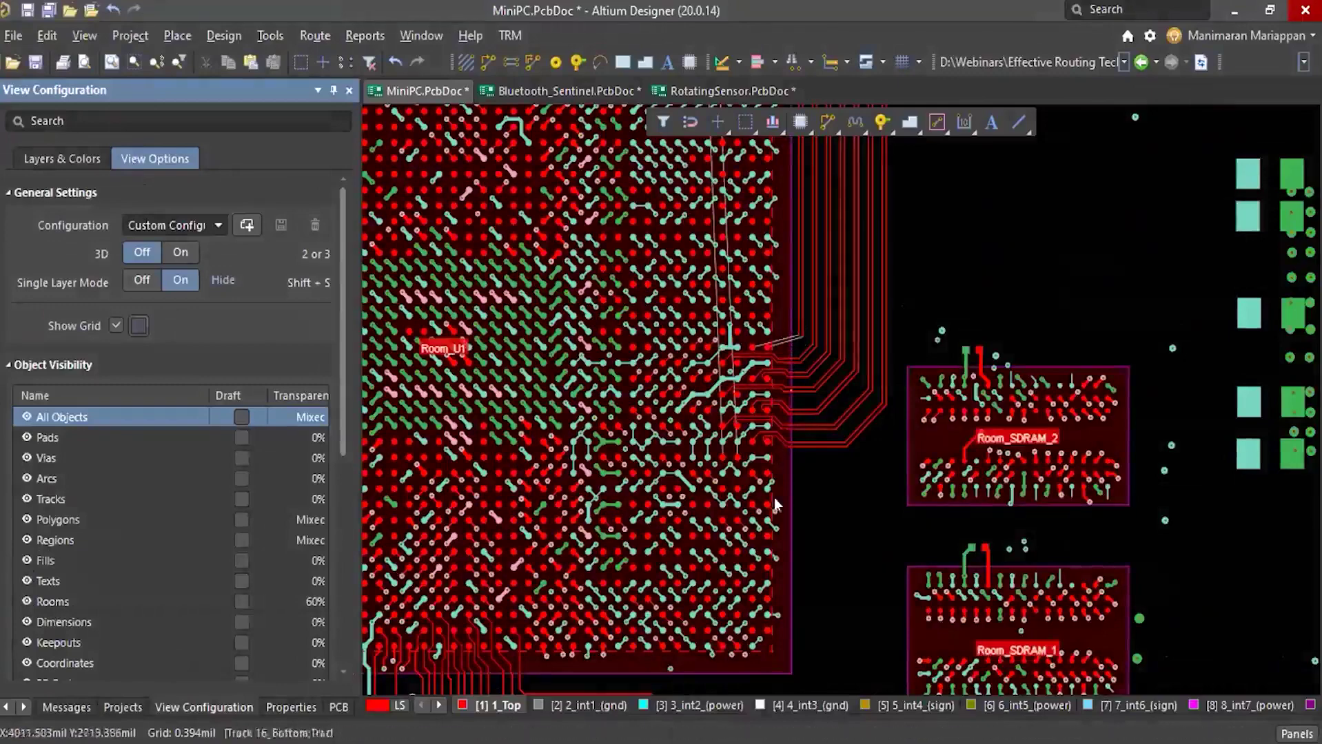
Start interactive differential pair routing of PCIE_TX7 from its open track ends toward pads Y38 and Y39 on 1_Top
{"action": "scroll", "coordinate": [905, 300], "scroll_direction": "up", "scroll_amount": 1, "text": "ctrl"}
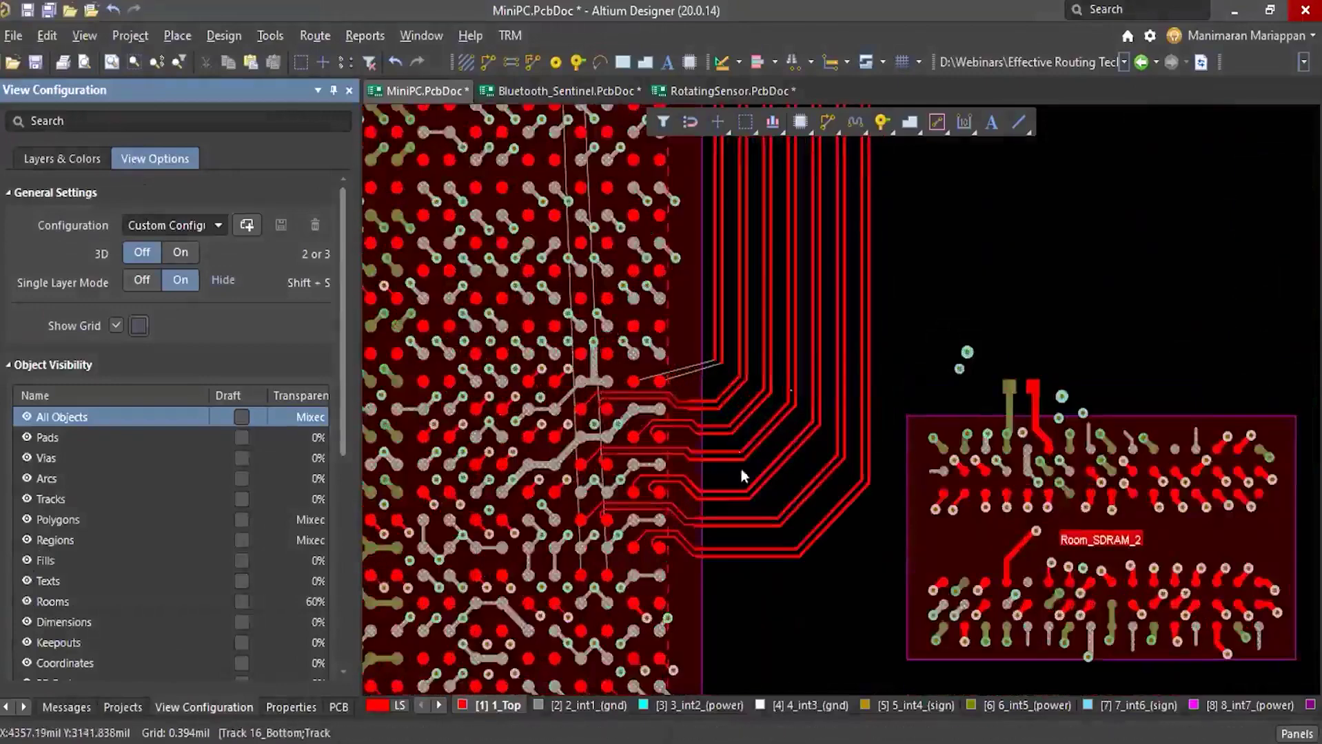
{"action": "scroll", "coordinate": [737, 413], "scroll_direction": "up", "scroll_amount": 4, "text": "ctrl"}
{"action": "scroll", "coordinate": [665, 446], "scroll_direction": "down", "scroll_amount": 3, "text": "ctrl"}
{"action": "scroll", "coordinate": [731, 431], "scroll_direction": "up", "scroll_amount": 5, "text": "ctrl"}
{"action": "scroll", "coordinate": [732, 431], "scroll_direction": "up", "scroll_amount": 1, "text": "ctrl"}
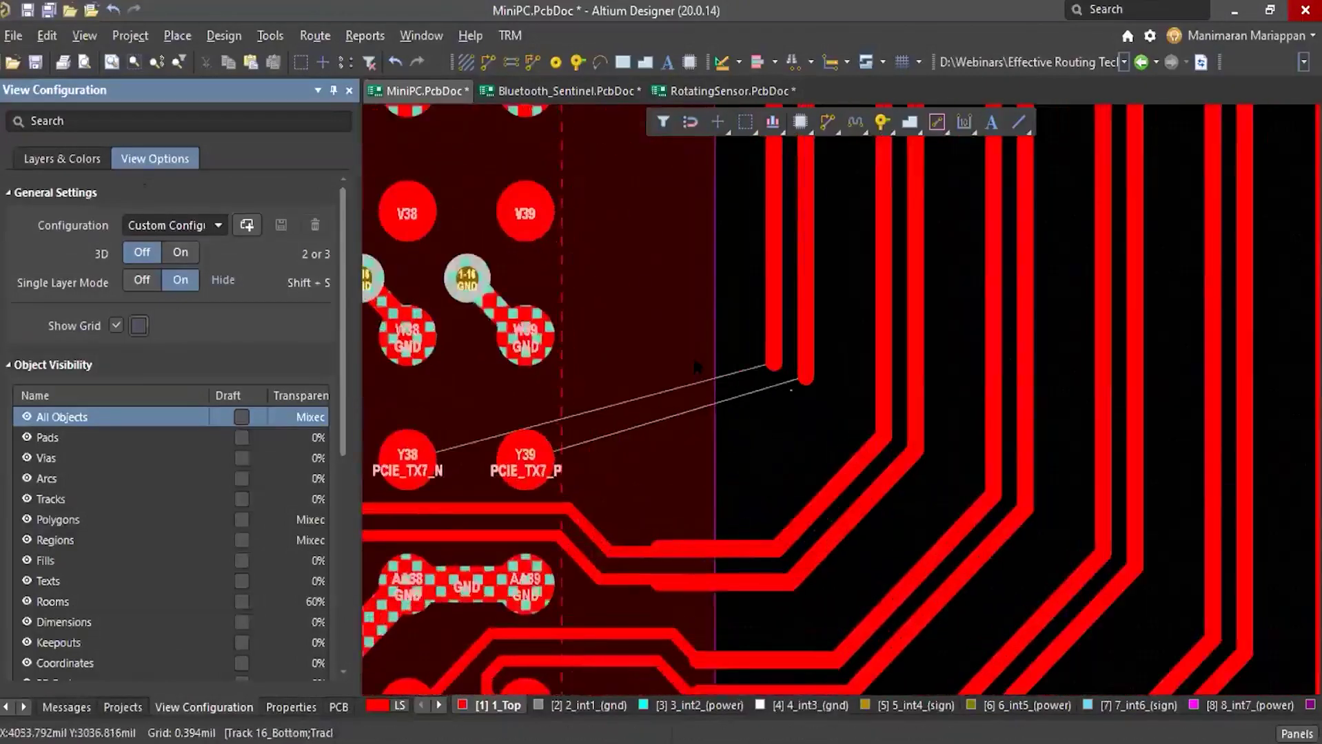
{"action": "left_click", "coordinate": [754, 433]}
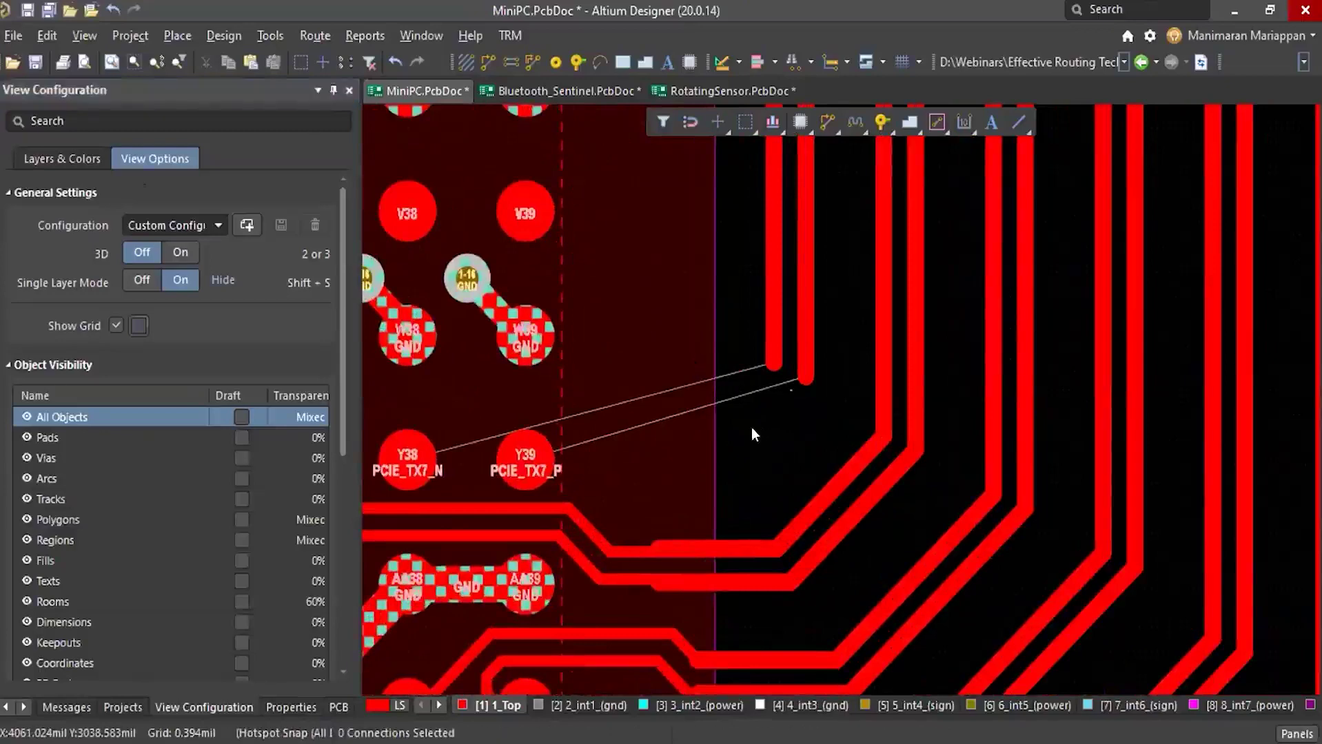
{"action": "key", "text": "u"}
{"action": "left_click", "coordinate": [836, 139]}
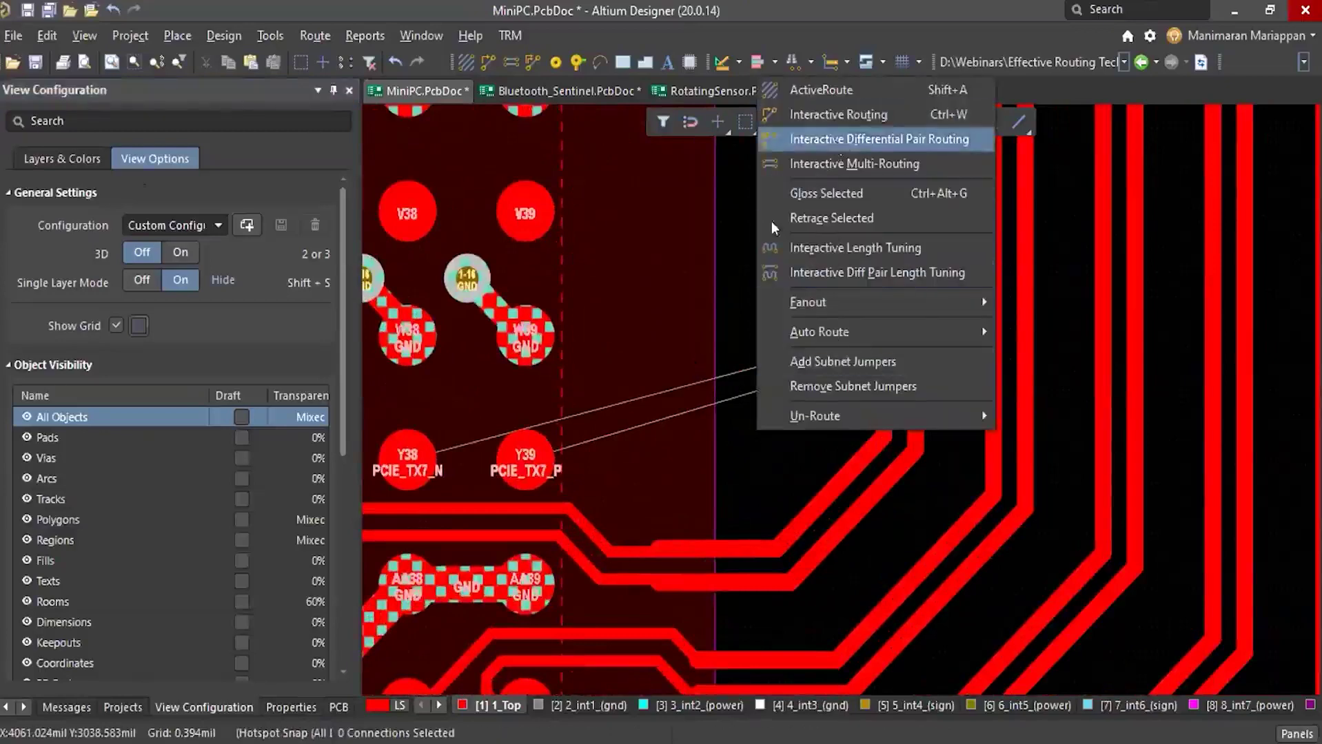
{"action": "left_click", "coordinate": [766, 362]}
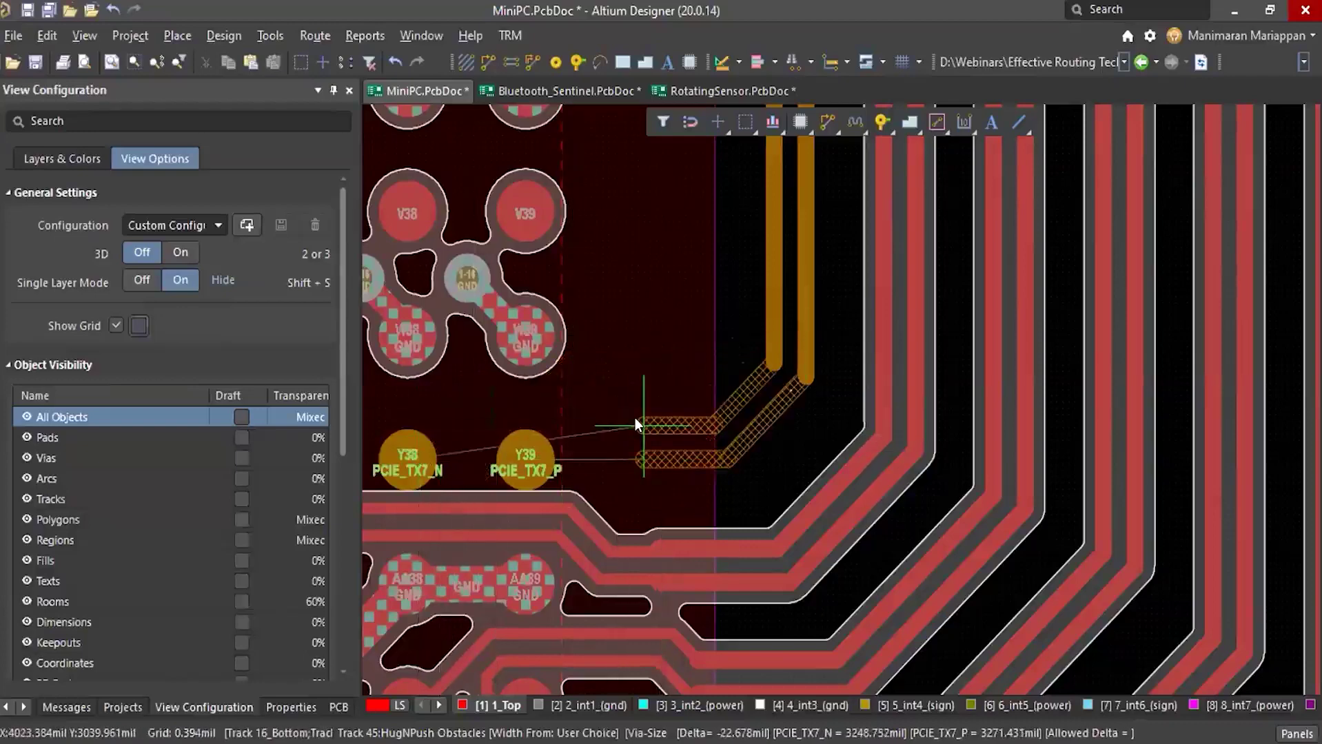
Check the differential pair routing properties during the PCIE_TX7 route, resume, and cancel the routing
{"action": "key", "text": "Tab"}
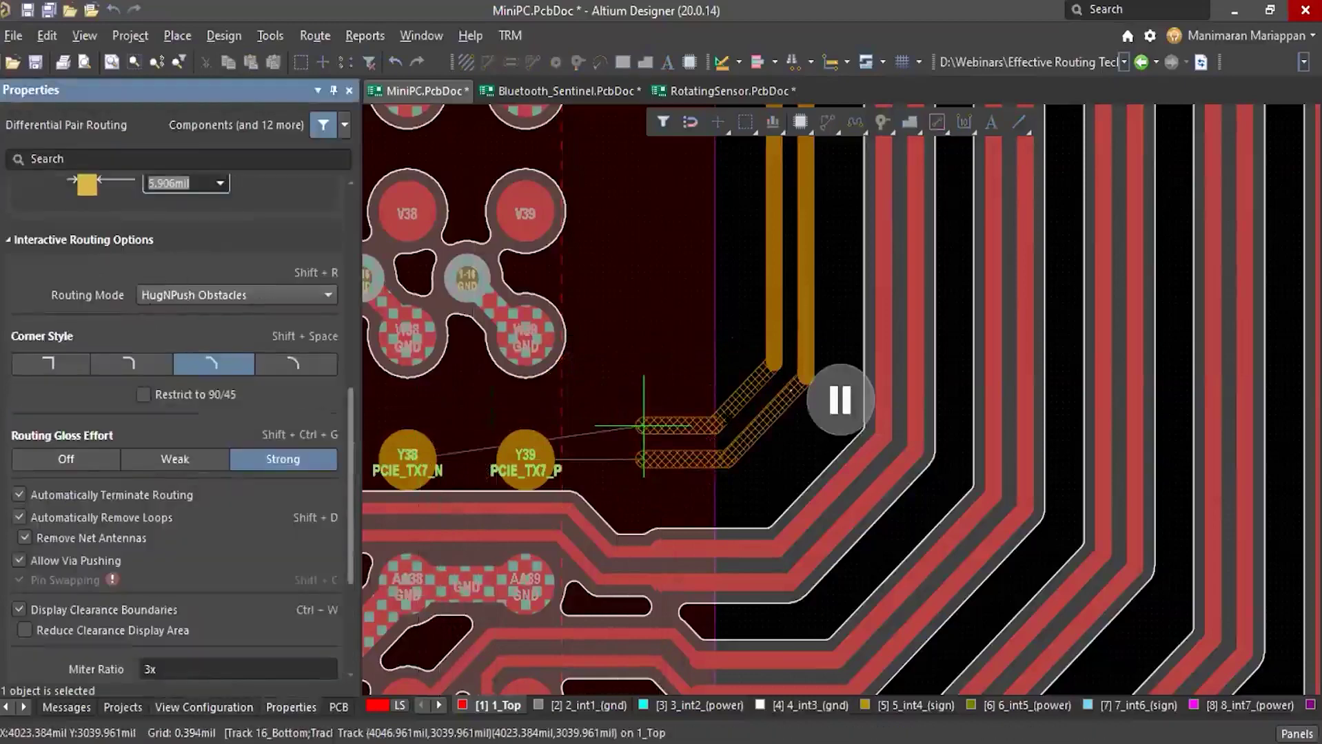
{"action": "left_click", "coordinate": [828, 403]}
{"action": "right_click", "coordinate": [617, 413]}
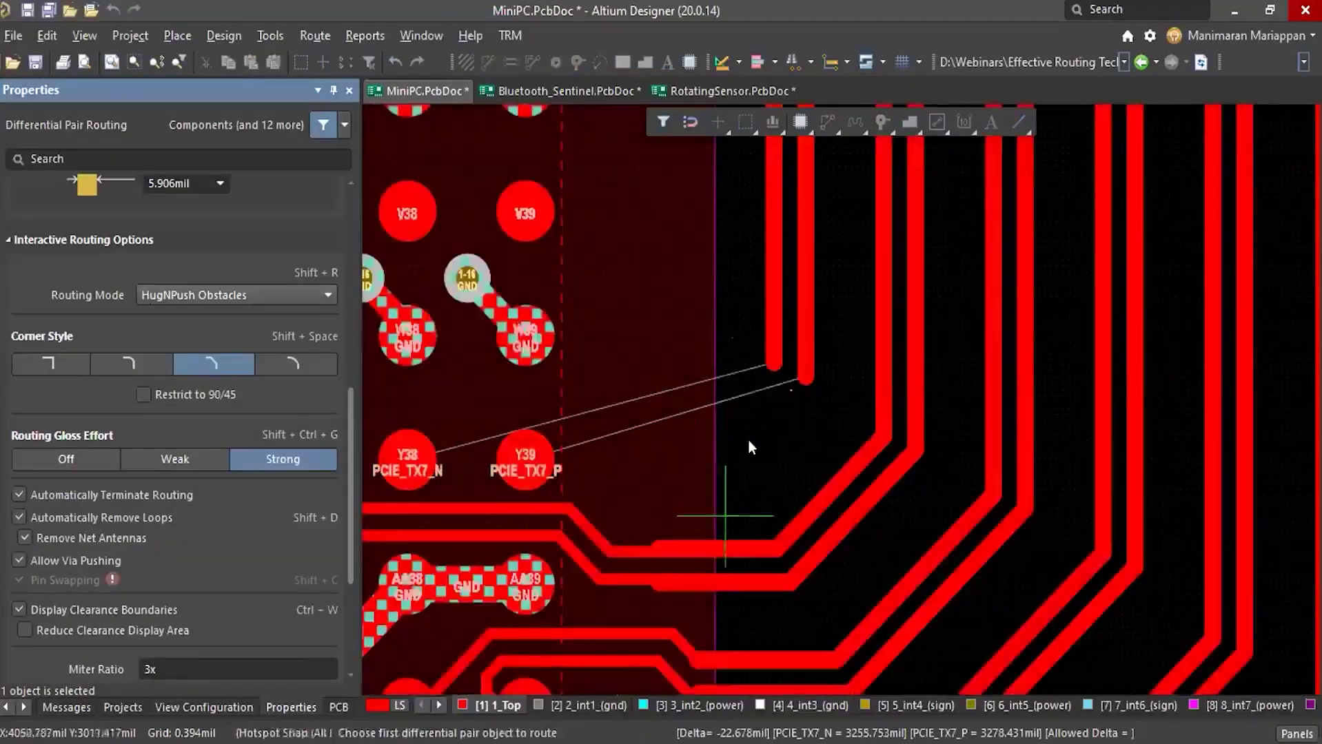
{"action": "right_click", "coordinate": [618, 548]}
Open the PCB design rules and view the DiffPairsRouting_PCIE_85 differential pair rule
{"action": "scroll", "coordinate": [750, 450], "scroll_direction": "down", "scroll_amount": 2, "text": "ctrl"}
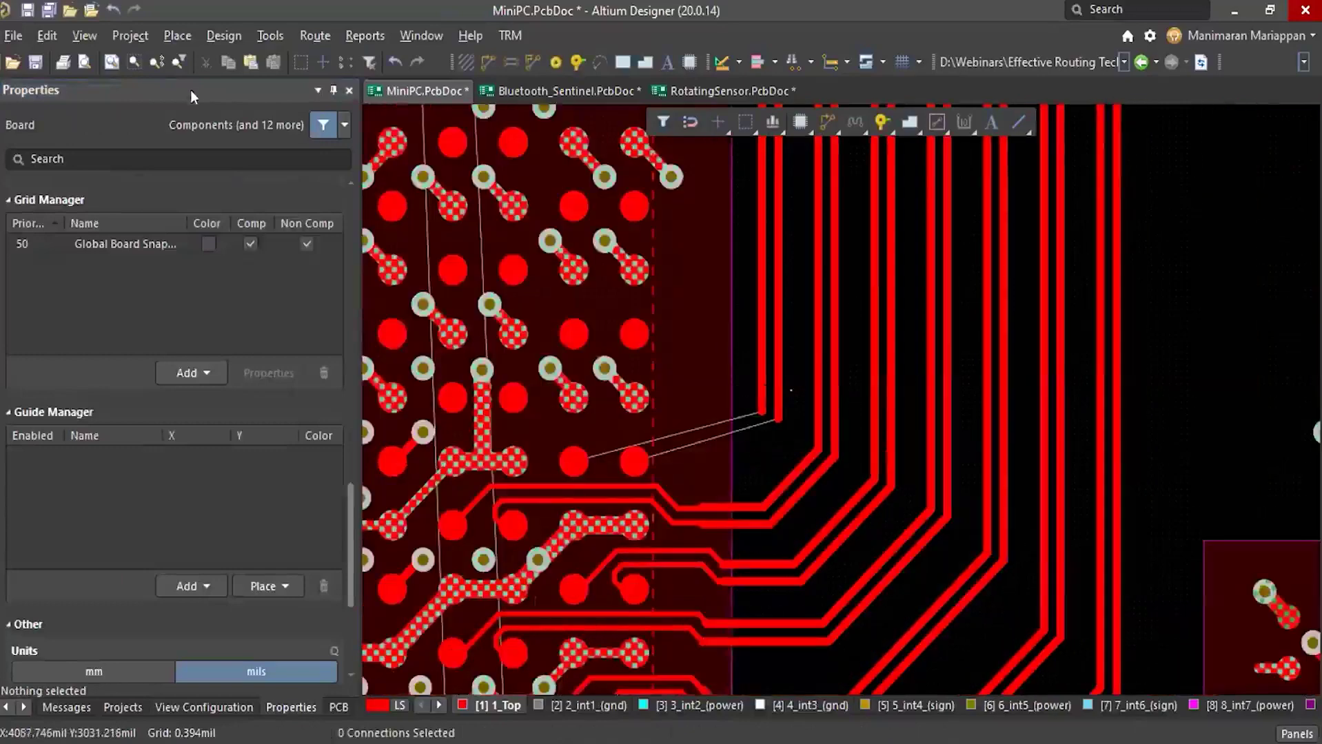
{"action": "left_click", "coordinate": [216, 29]}
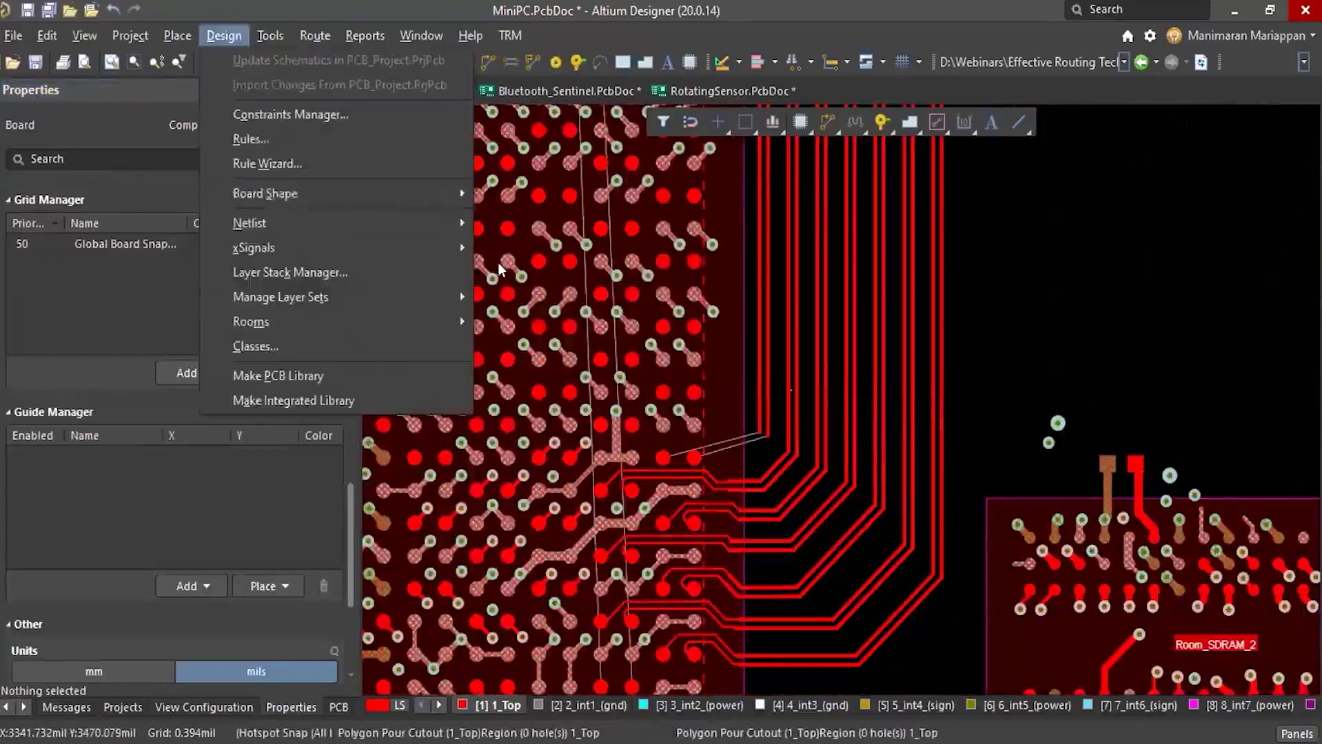
{"action": "left_click", "coordinate": [545, 329]}
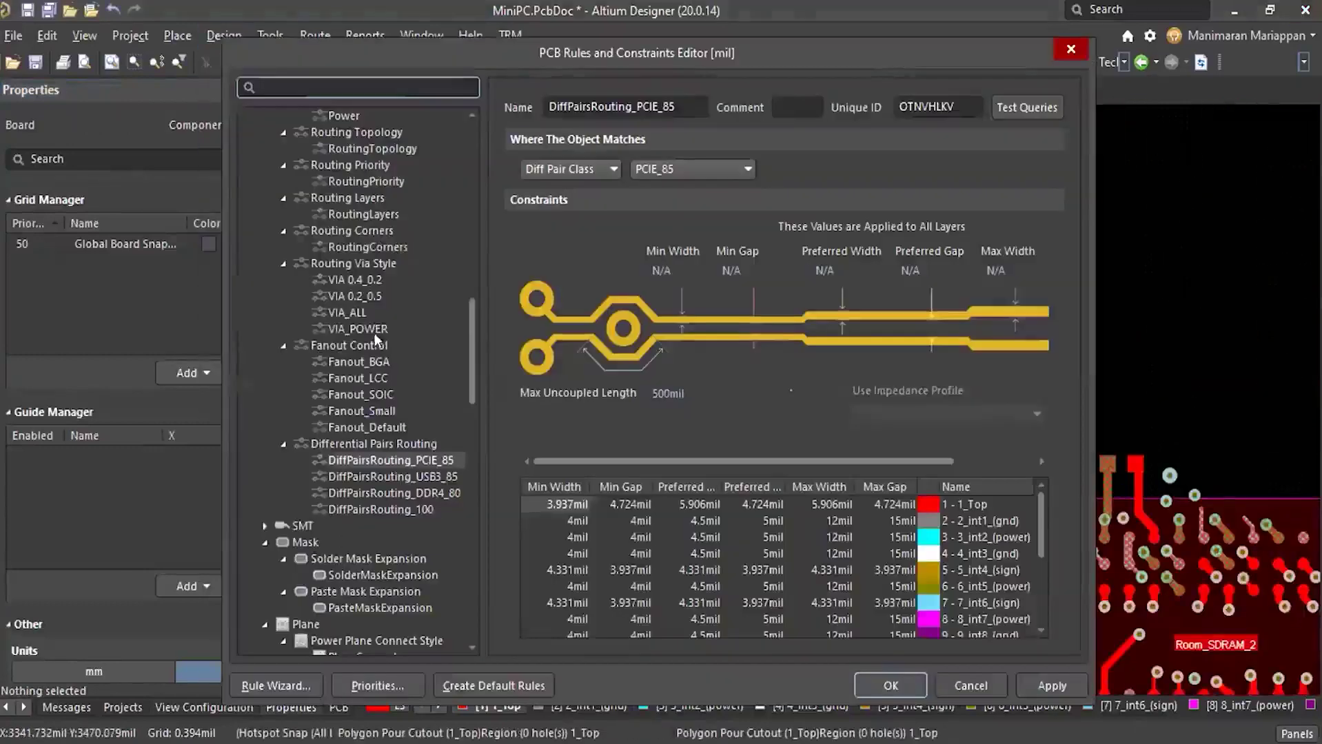
Create a new differential pairs routing rule, check the DiffPairsRouting_PCIE_85 rule for reference, and return to the new rule
{"action": "left_click", "coordinate": [357, 441]}
{"action": "right_click", "coordinate": [356, 441]}
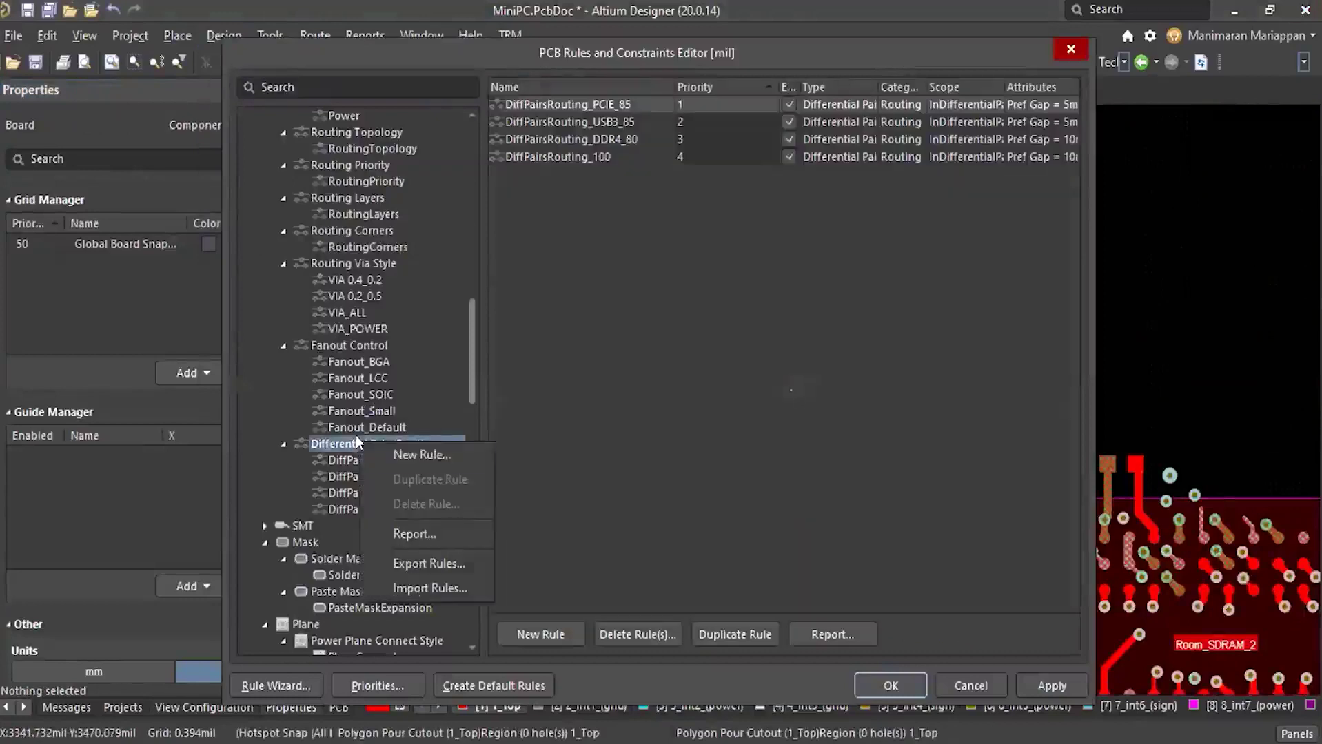
{"action": "left_click", "coordinate": [406, 448]}
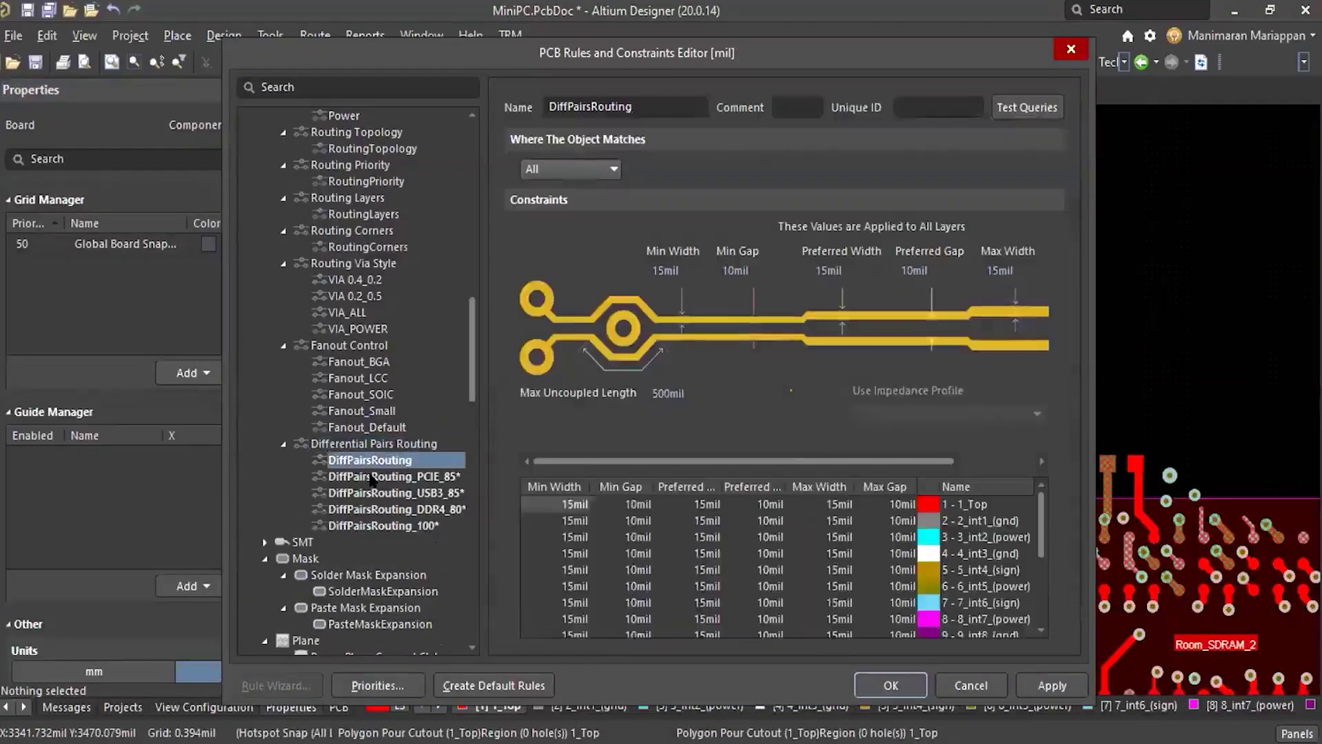
{"action": "left_click", "coordinate": [370, 477]}
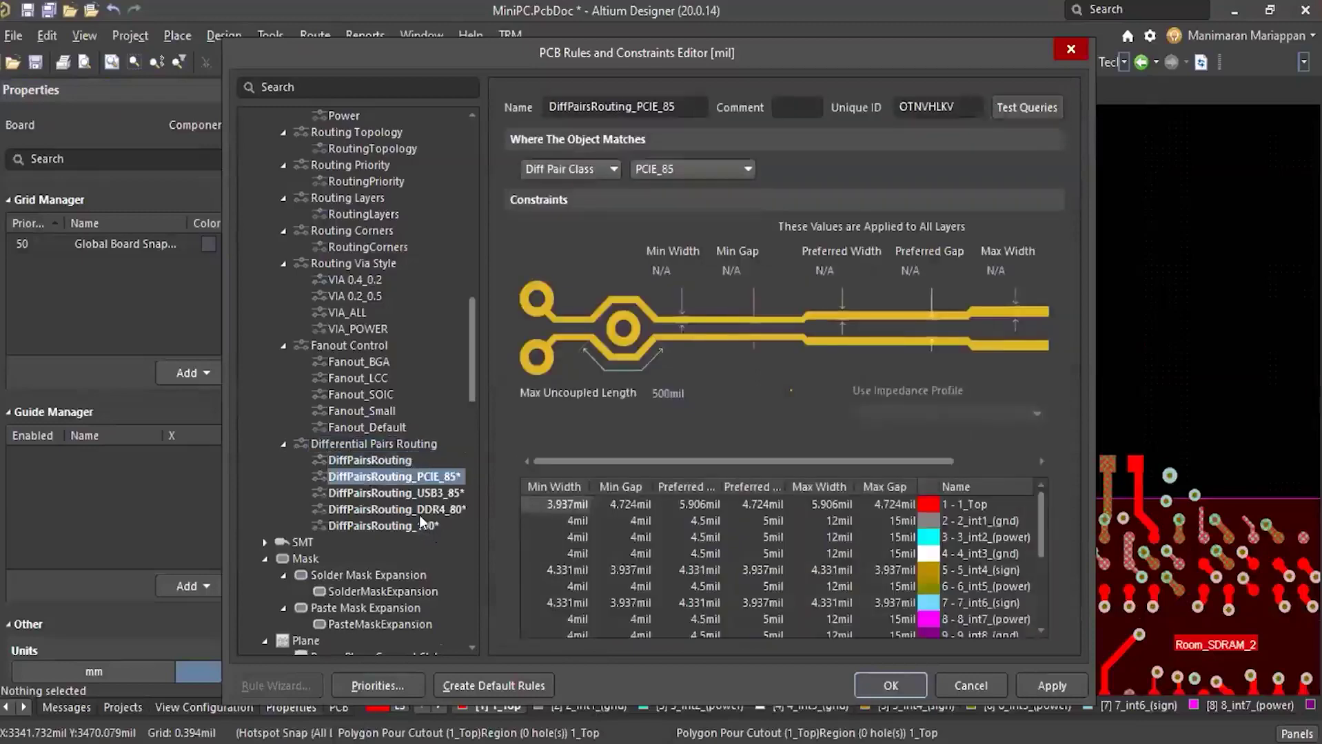
{"action": "left_click", "coordinate": [370, 459]}
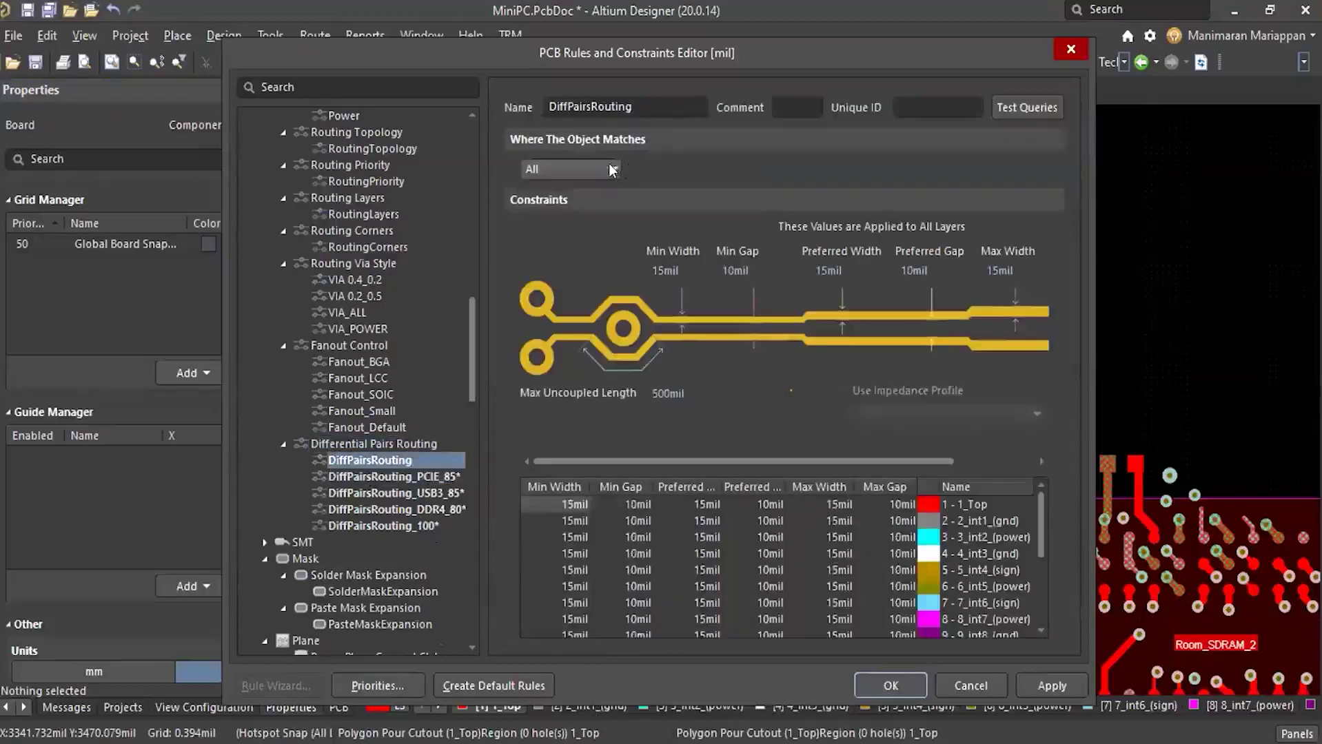
Scope the new DiffPairsRouting rule by custom query and add the query builder condition Exists on Layer 1_Top
{"action": "left_click", "coordinate": [609, 169]}
{"action": "left_click", "coordinate": [557, 272]}
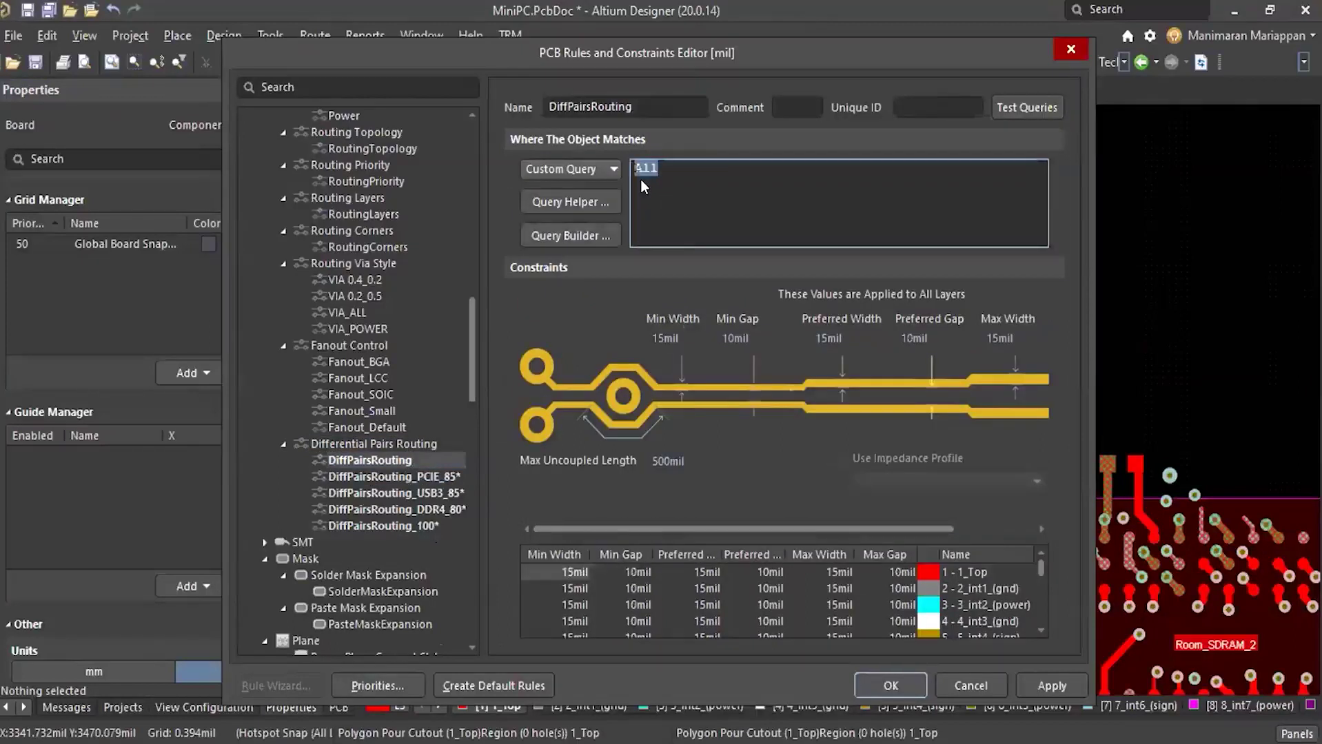
{"action": "left_click", "coordinate": [567, 234]}
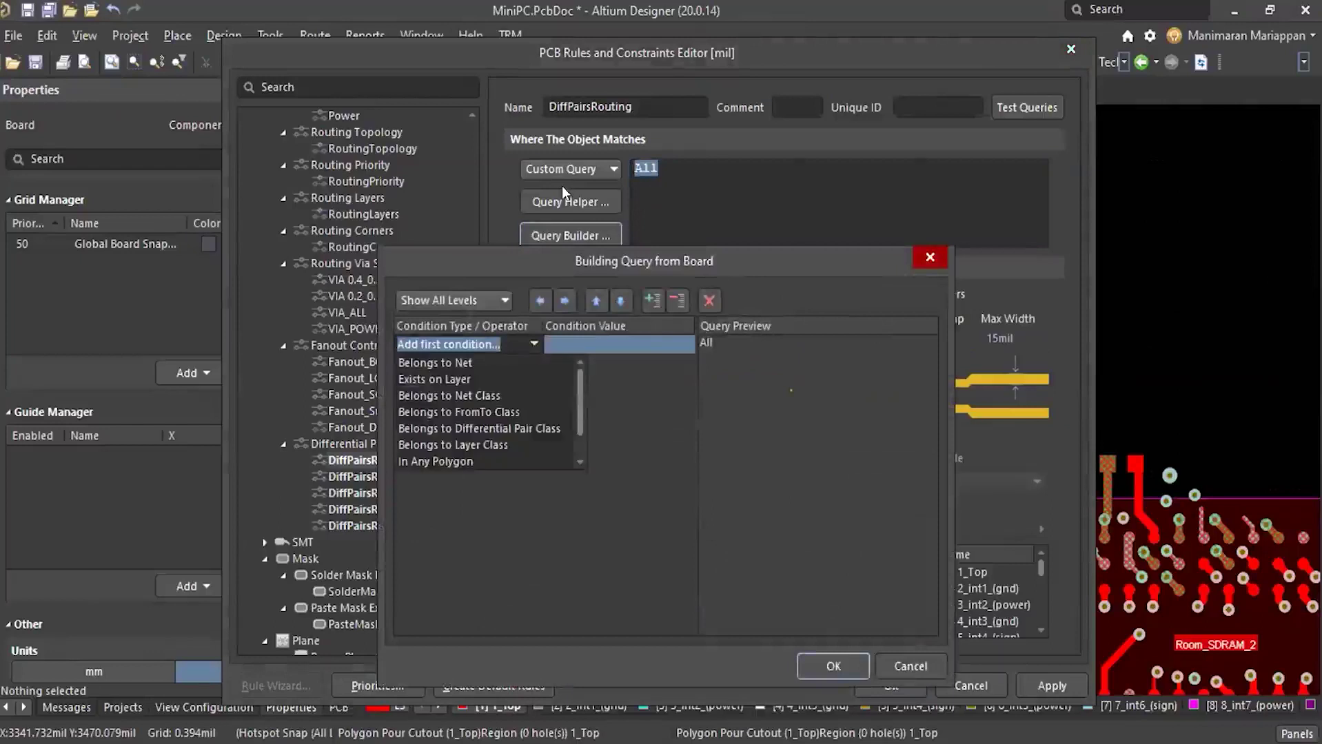
{"action": "key", "text": "Down"}
{"action": "key", "text": "Down"}
{"action": "key", "text": "Return"}
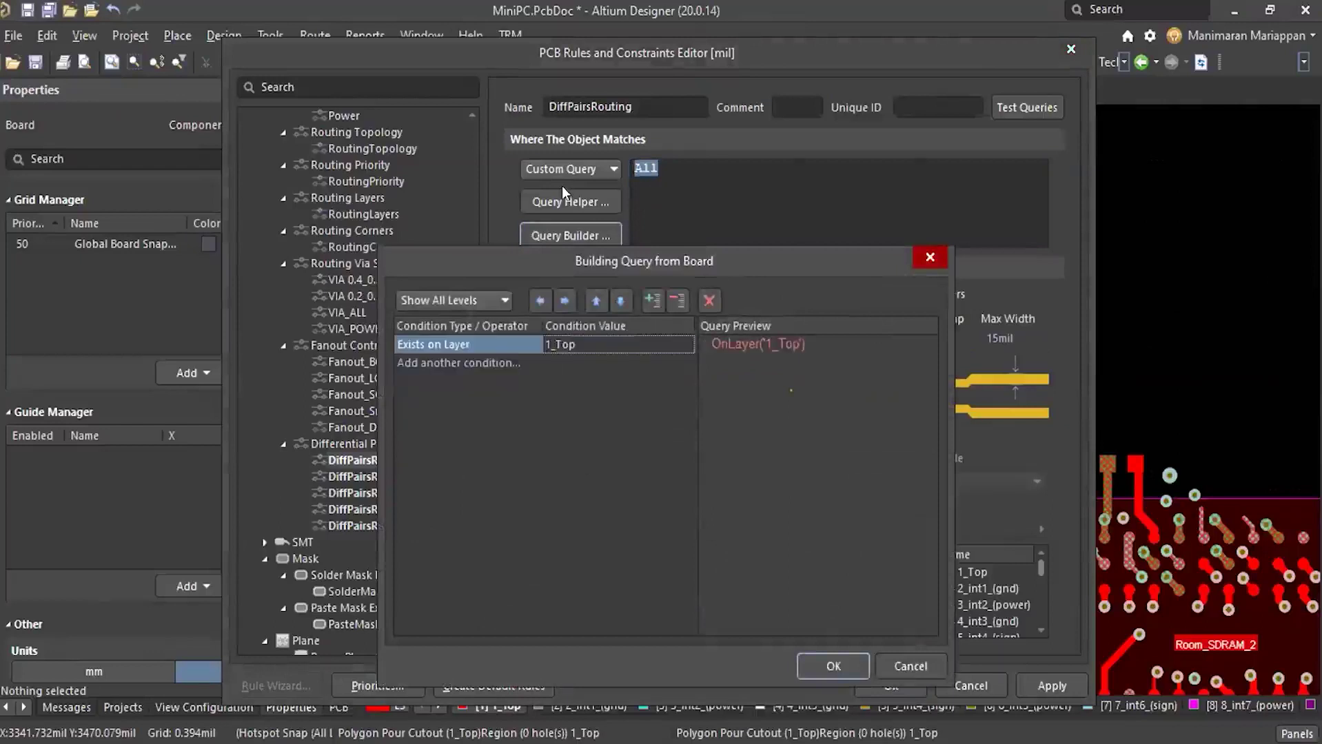
Add a second query condition, joined with AND, for objects belonging to the differential pair class PCIE_85
{"action": "key", "text": "Down"}
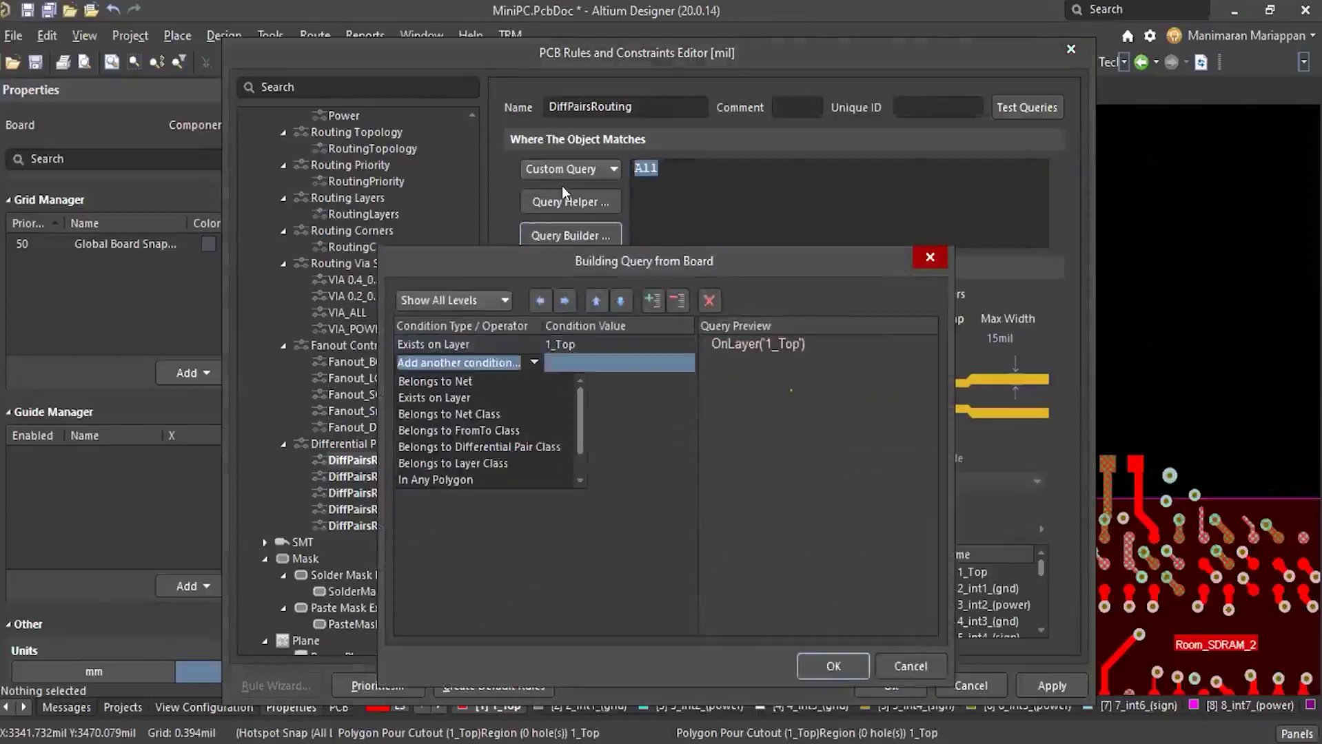
{"action": "key", "text": "Down"}
{"action": "key", "text": "Down"}
{"action": "key", "text": "Down"}
{"action": "key", "text": "Down"}
{"action": "key", "text": "Down"}
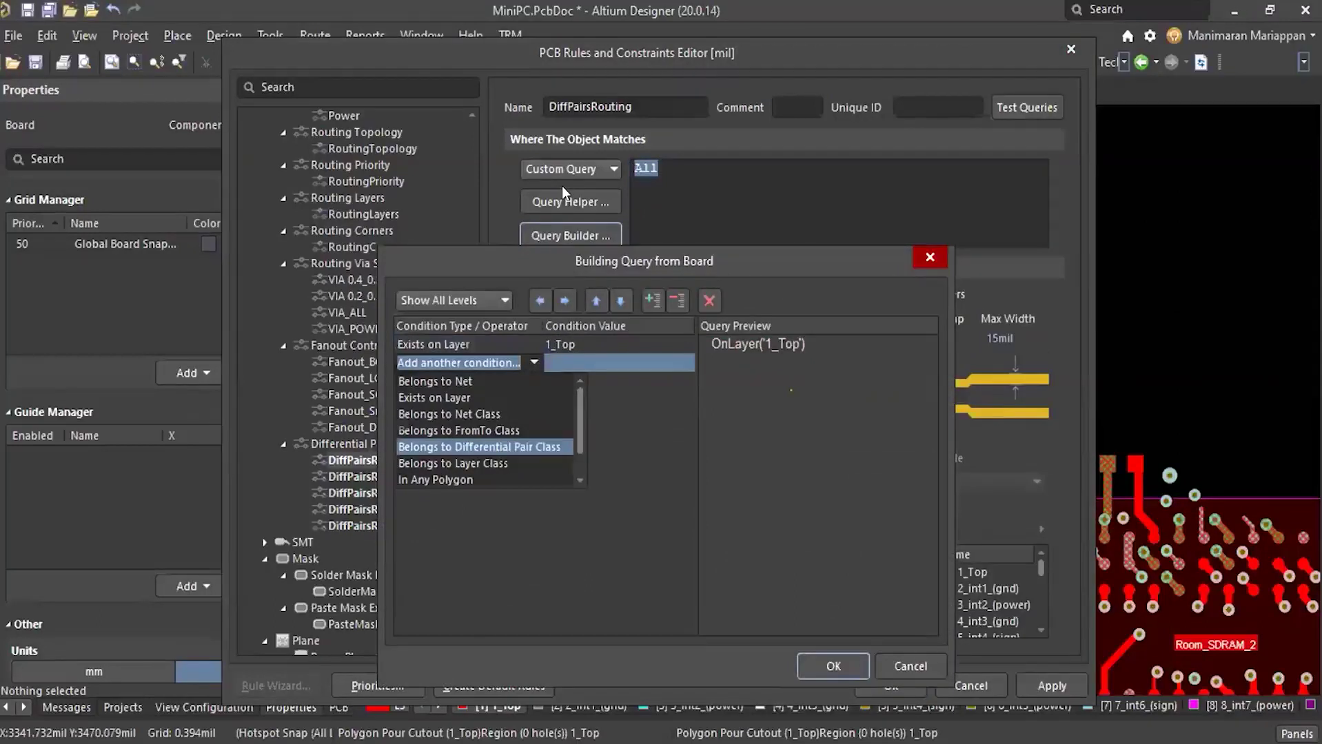
{"action": "key", "text": "Return"}
{"action": "key", "text": "Tab"}
{"action": "key", "text": "alt+Down"}
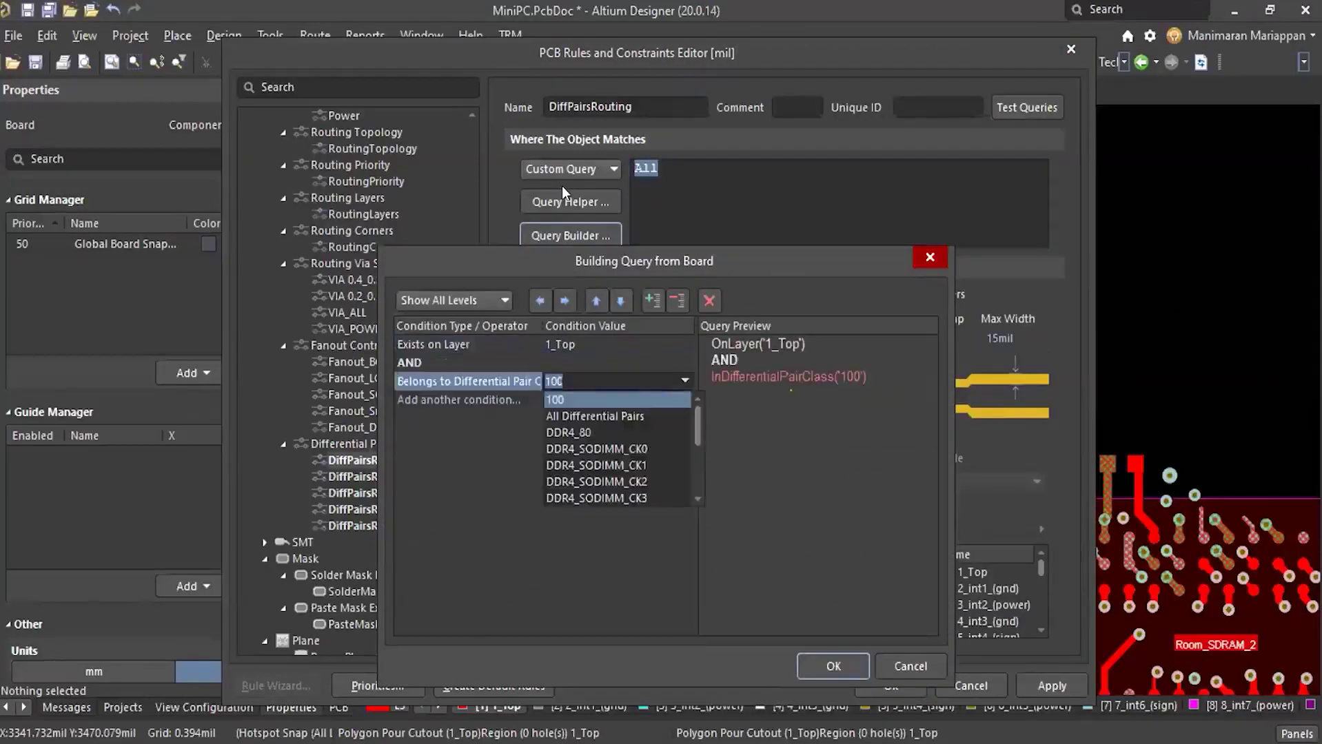
{"action": "key", "text": "Down"}
{"action": "key", "text": "Down"}
{"action": "key", "text": "Down"}
{"action": "key", "text": "Down"}
{"action": "key", "text": "Down"}
{"action": "key", "text": "Down"}
{"action": "key", "text": "Down"}
{"action": "key", "text": "Down"}
{"action": "key", "text": "Down"}
{"action": "key", "text": "Down"}
{"action": "key", "text": "Down"}
{"action": "key", "text": "Down"}
{"action": "key", "text": "Up"}
{"action": "key", "text": "Up"}
{"action": "key", "text": "Up"}
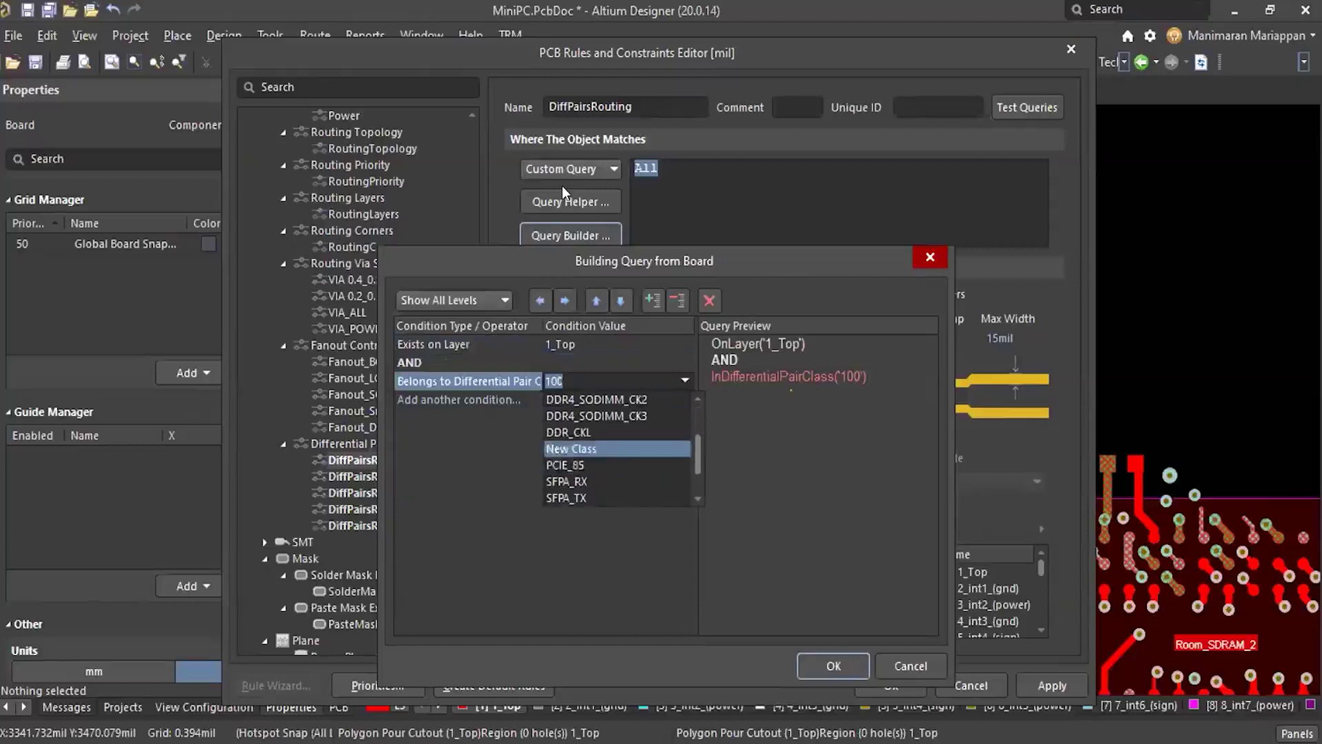
{"action": "key", "text": "Return"}
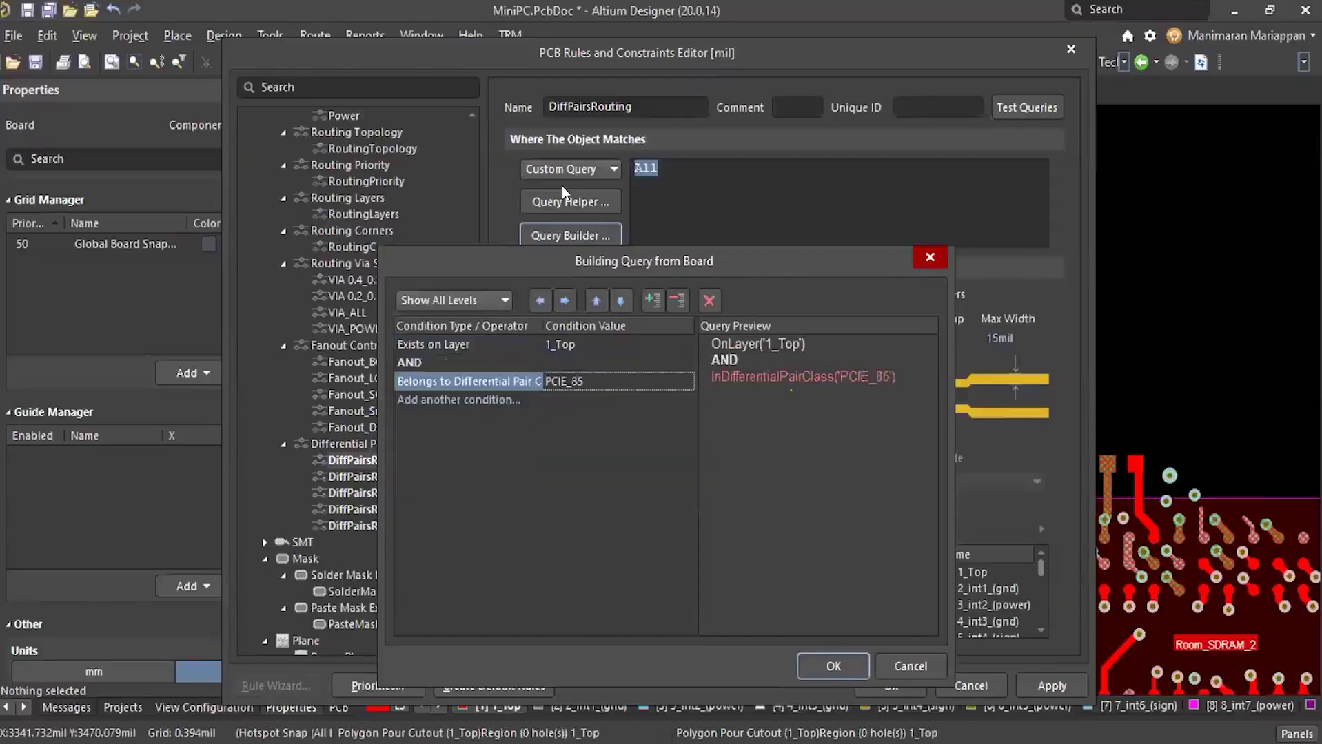
Examine the condition types available for a third condition in the query builder
{"action": "key", "text": "Tab"}
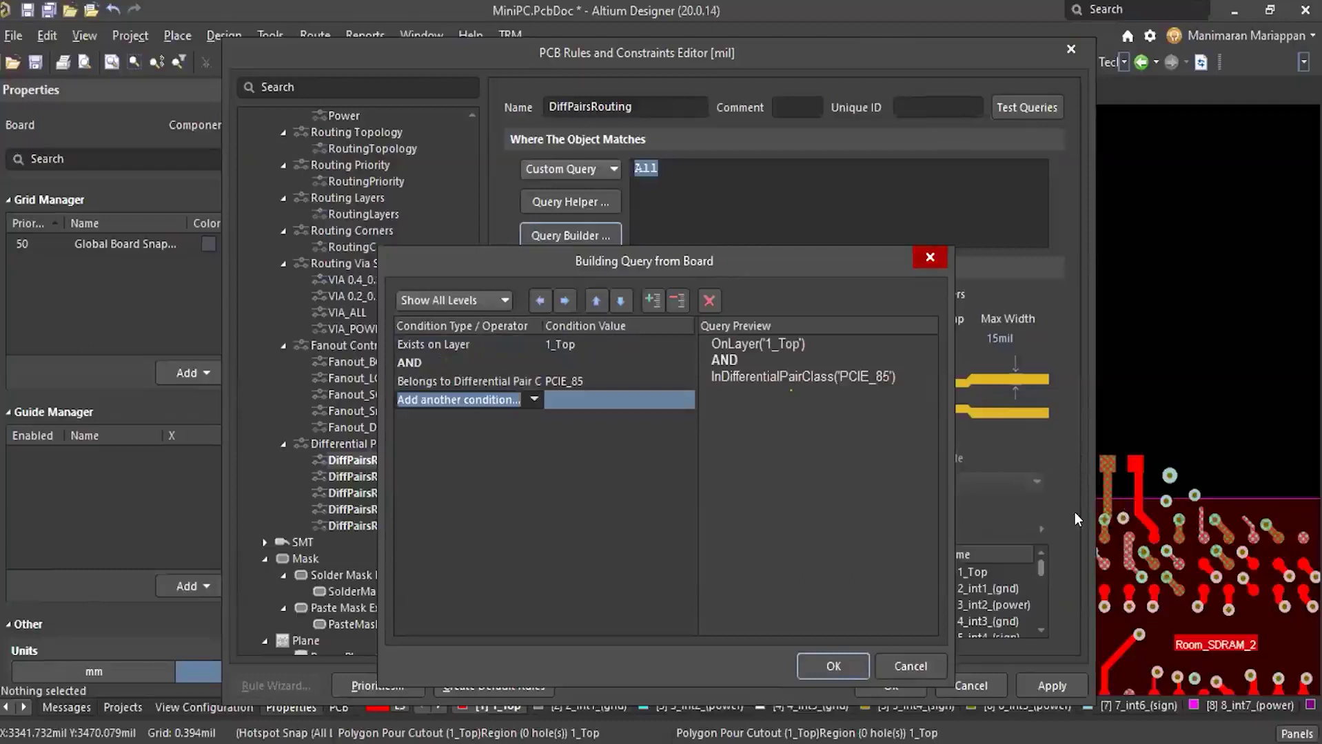
{"action": "key", "text": "alt+Down"}
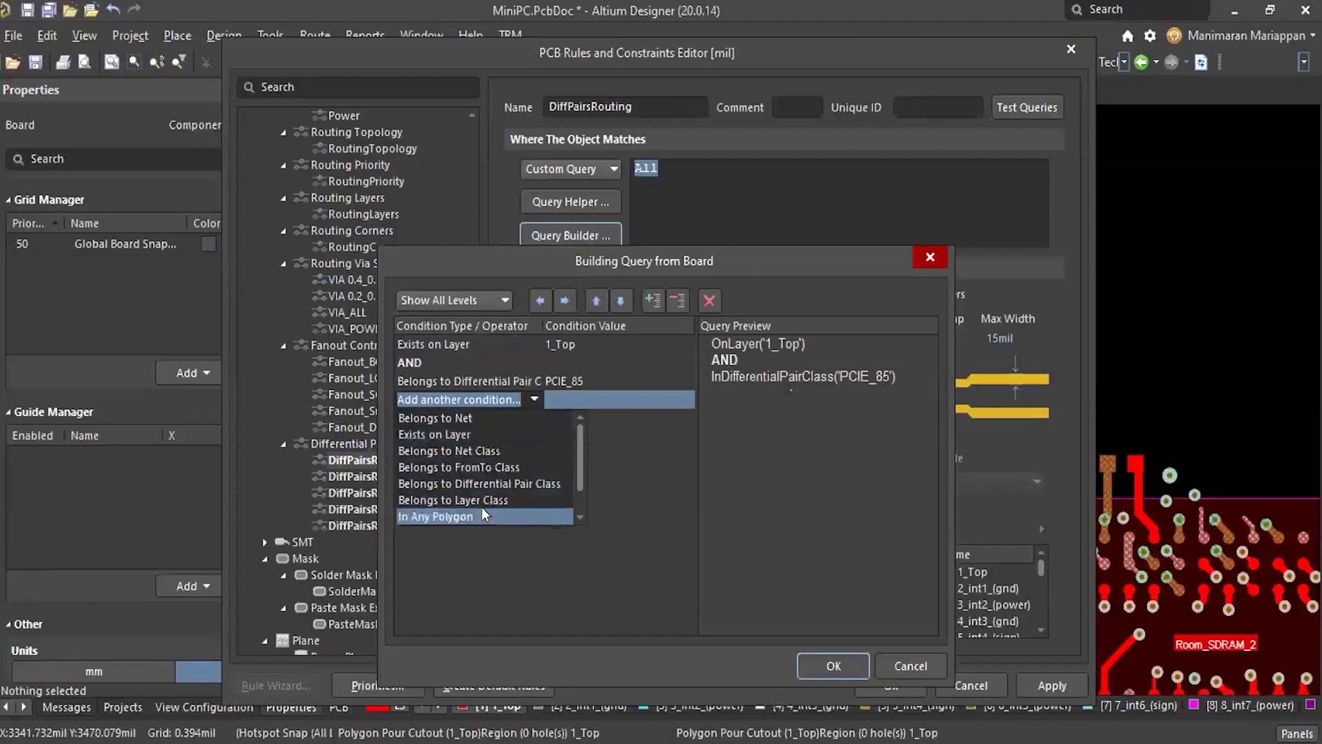
{"action": "scroll", "coordinate": [481, 507], "scroll_direction": "down", "scroll_amount": 1}
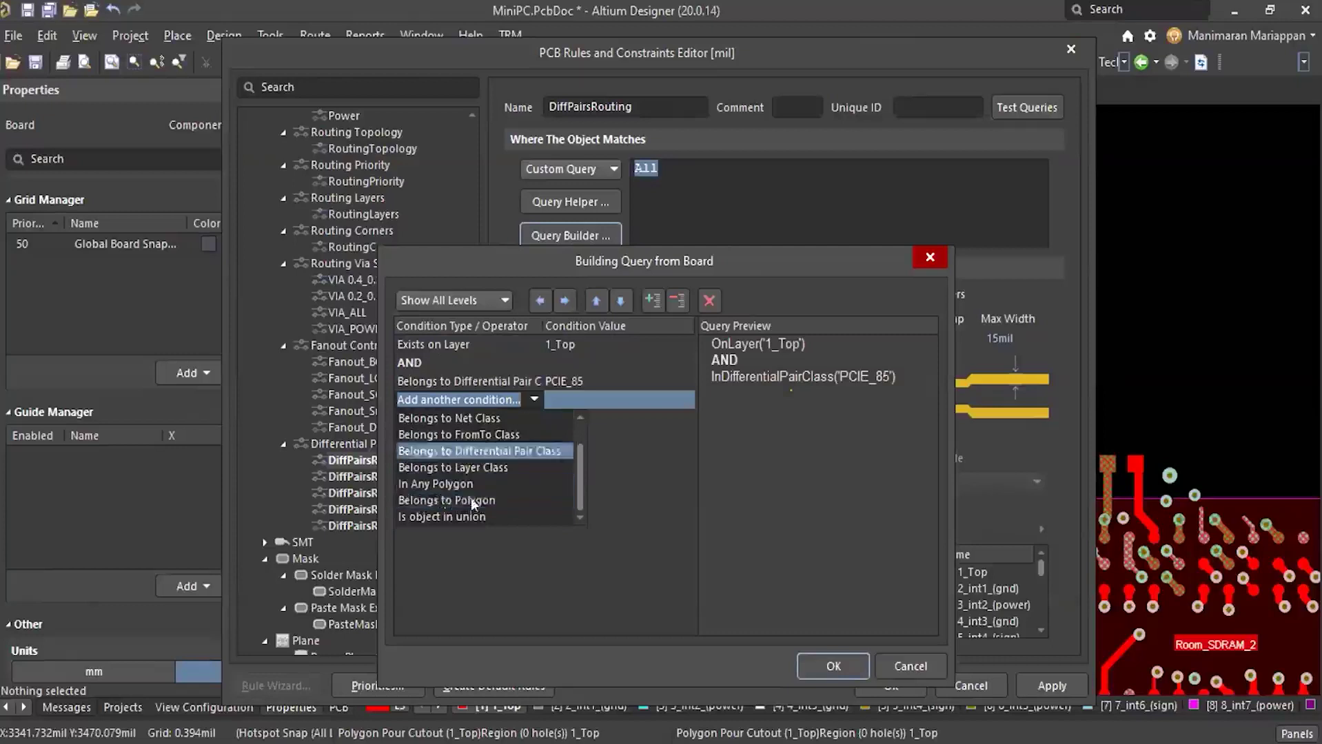
{"action": "scroll", "coordinate": [471, 507], "scroll_direction": "up", "scroll_amount": 1}
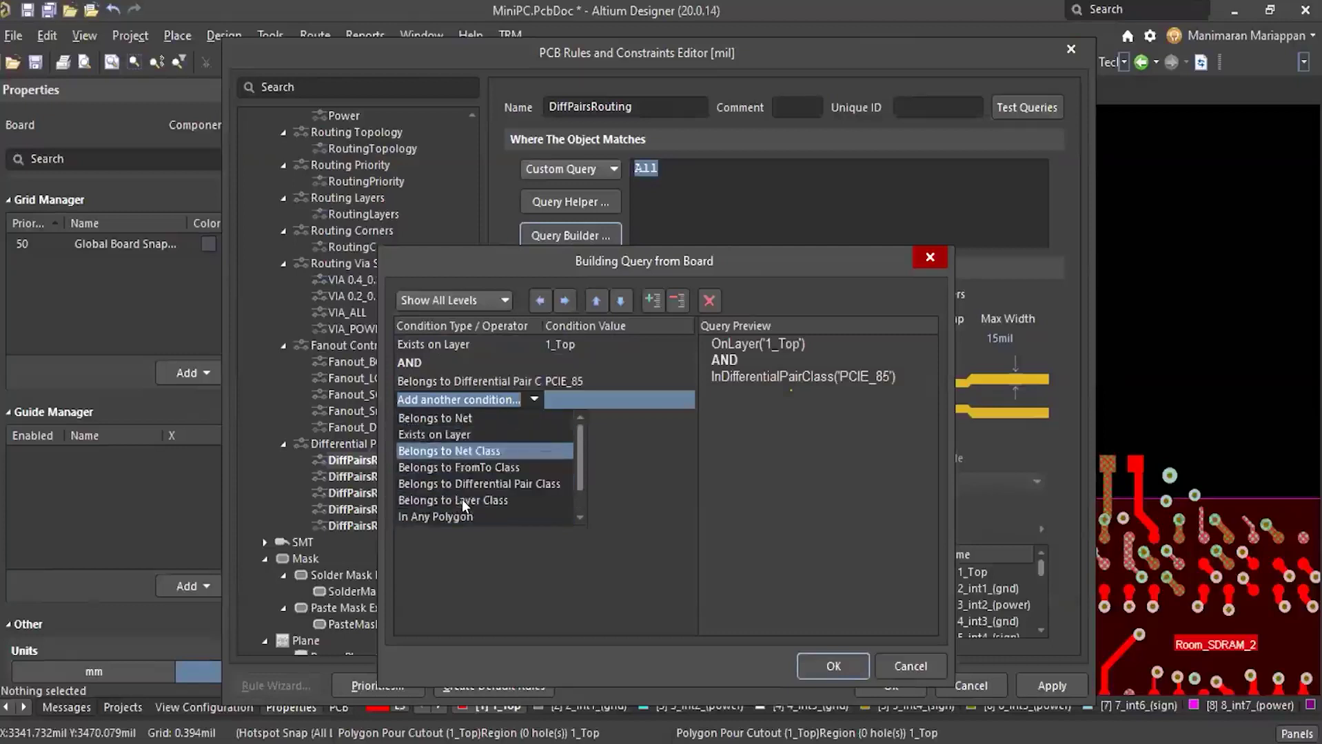
{"action": "scroll", "coordinate": [462, 499], "scroll_direction": "down", "scroll_amount": 1}
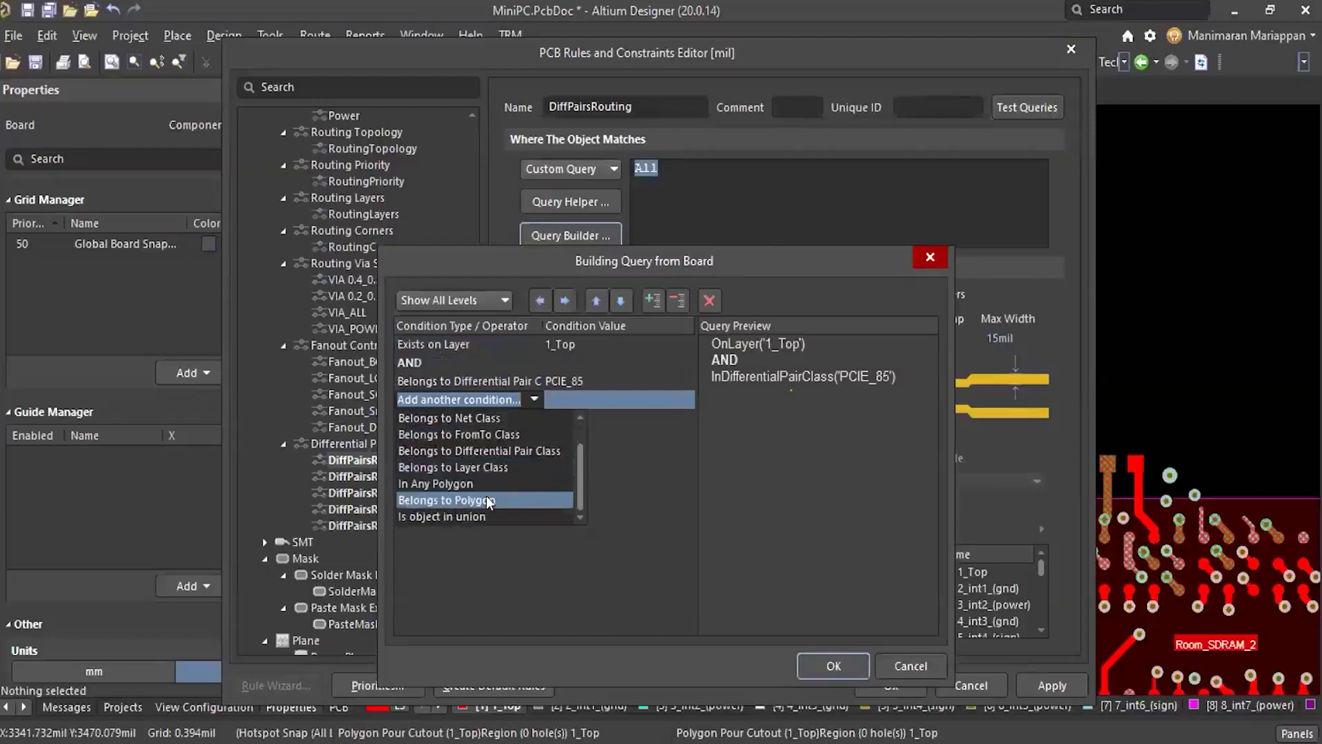
{"action": "left_click", "coordinate": [546, 498]}
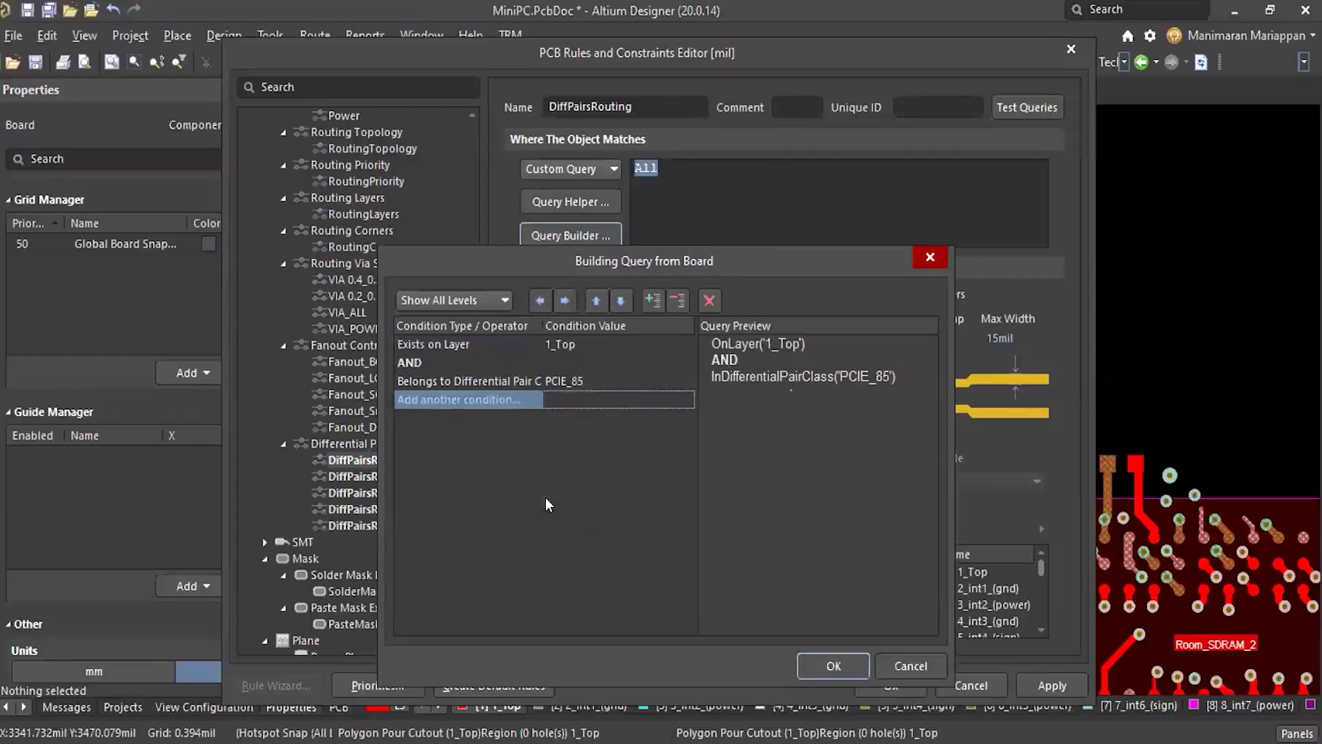
{"action": "left_click", "coordinate": [740, 539]}
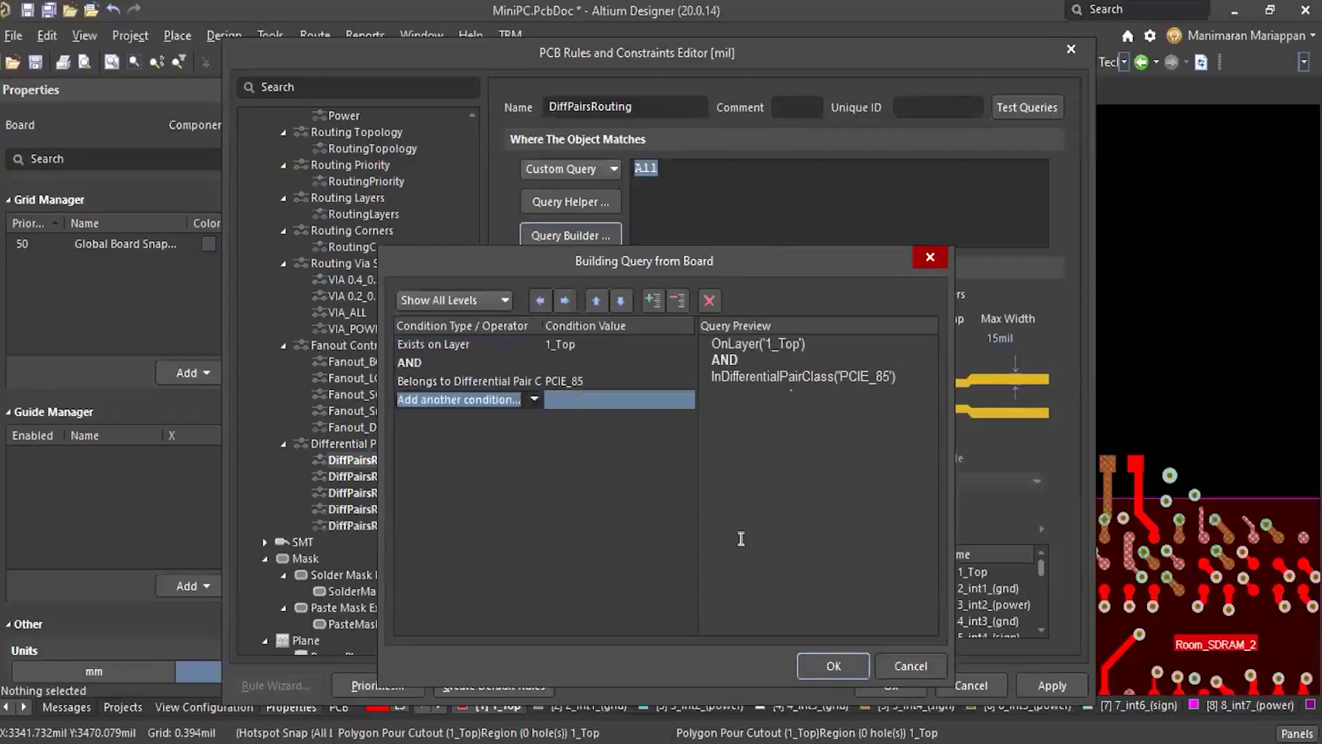
{"action": "left_click", "coordinate": [534, 400]}
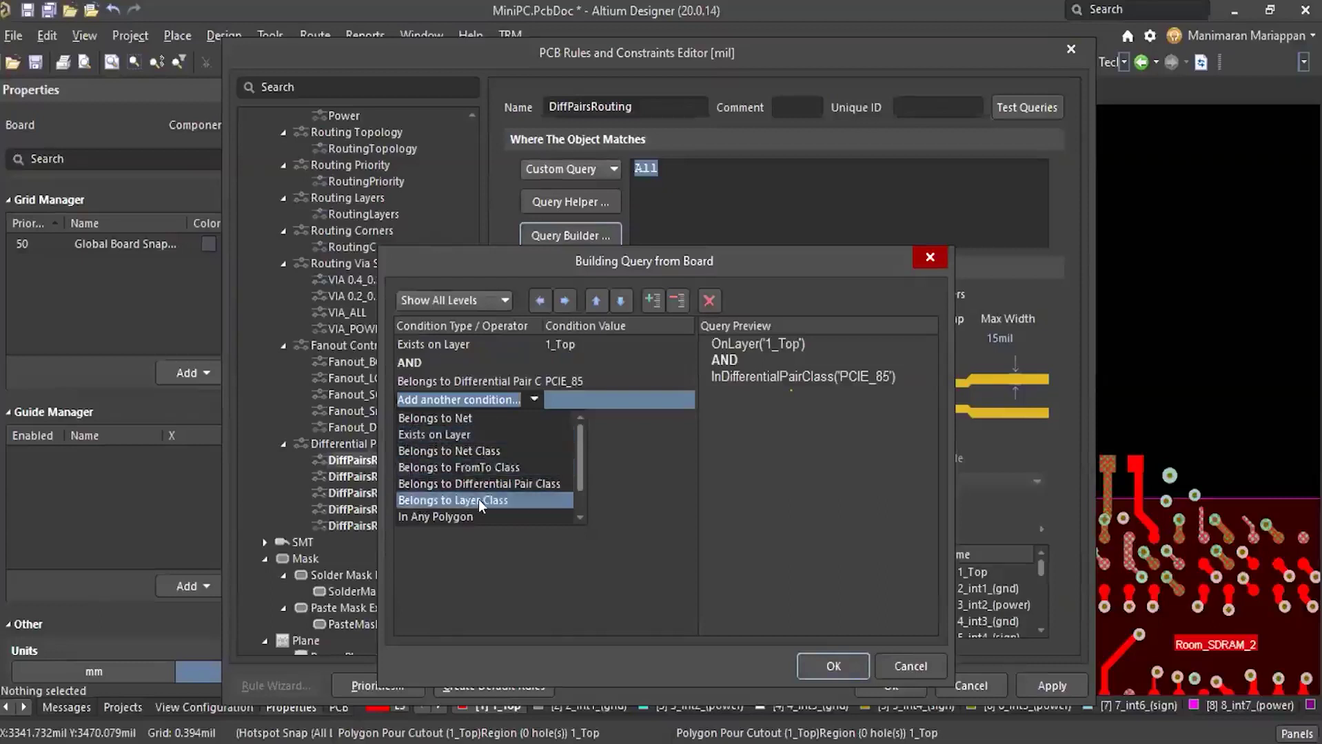
{"action": "scroll", "coordinate": [478, 499], "scroll_direction": "down", "scroll_amount": 1}
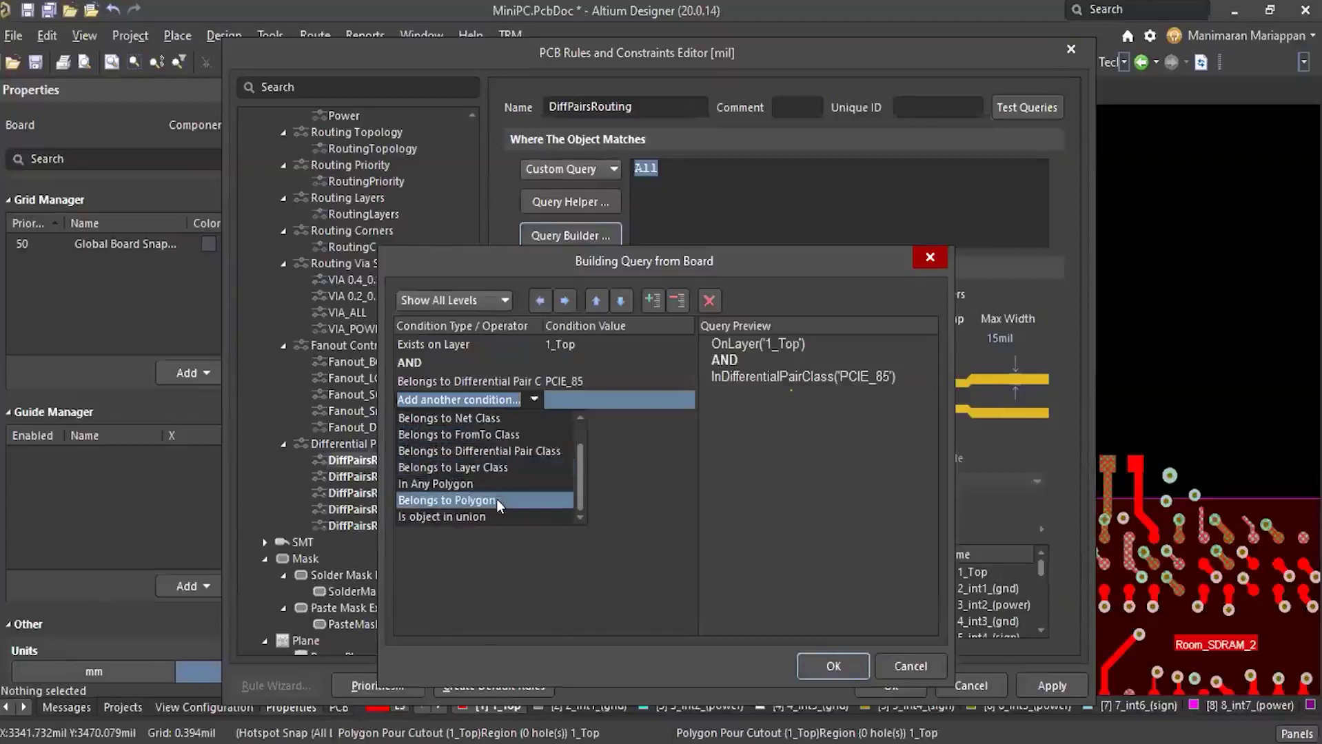
{"action": "left_click", "coordinate": [493, 499]}
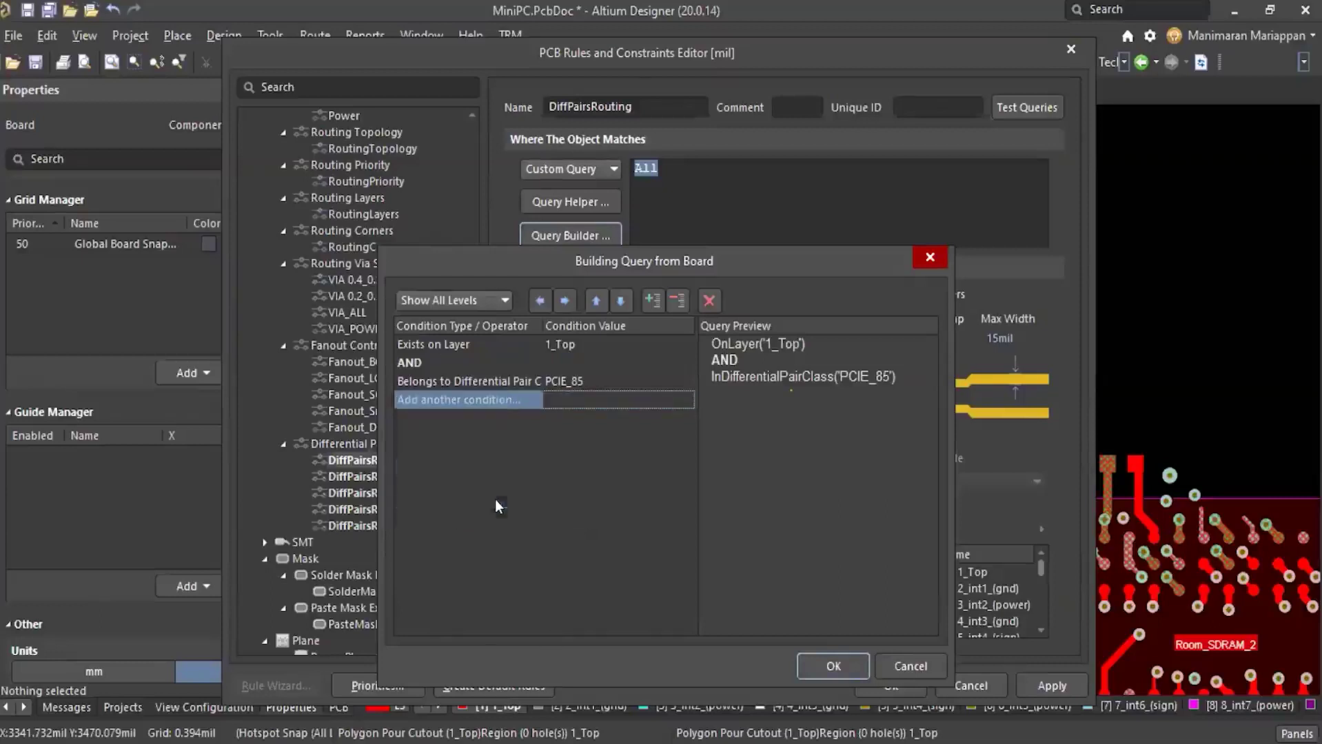
Accept the built query and extend it with "and WithinRoom('Room_U1')"
{"action": "left_click", "coordinate": [829, 666]}
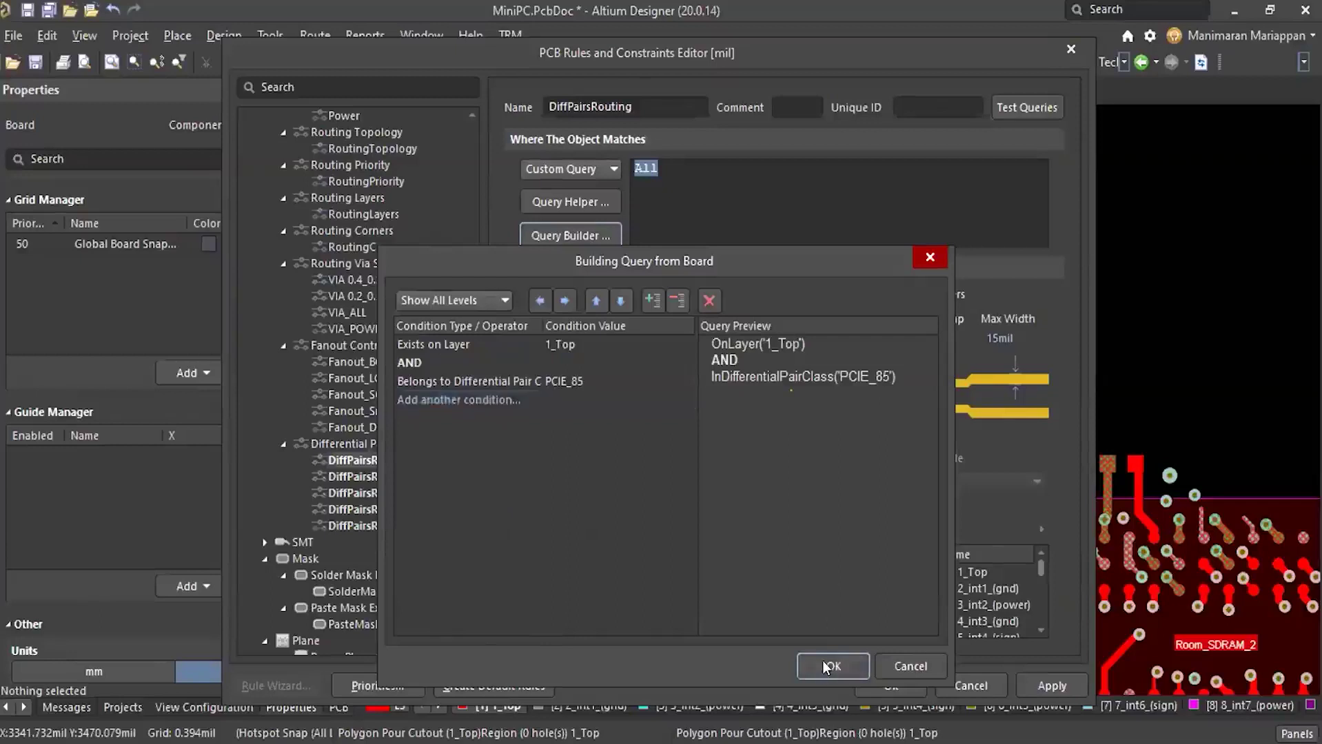
{"action": "left_click", "coordinate": [829, 666]}
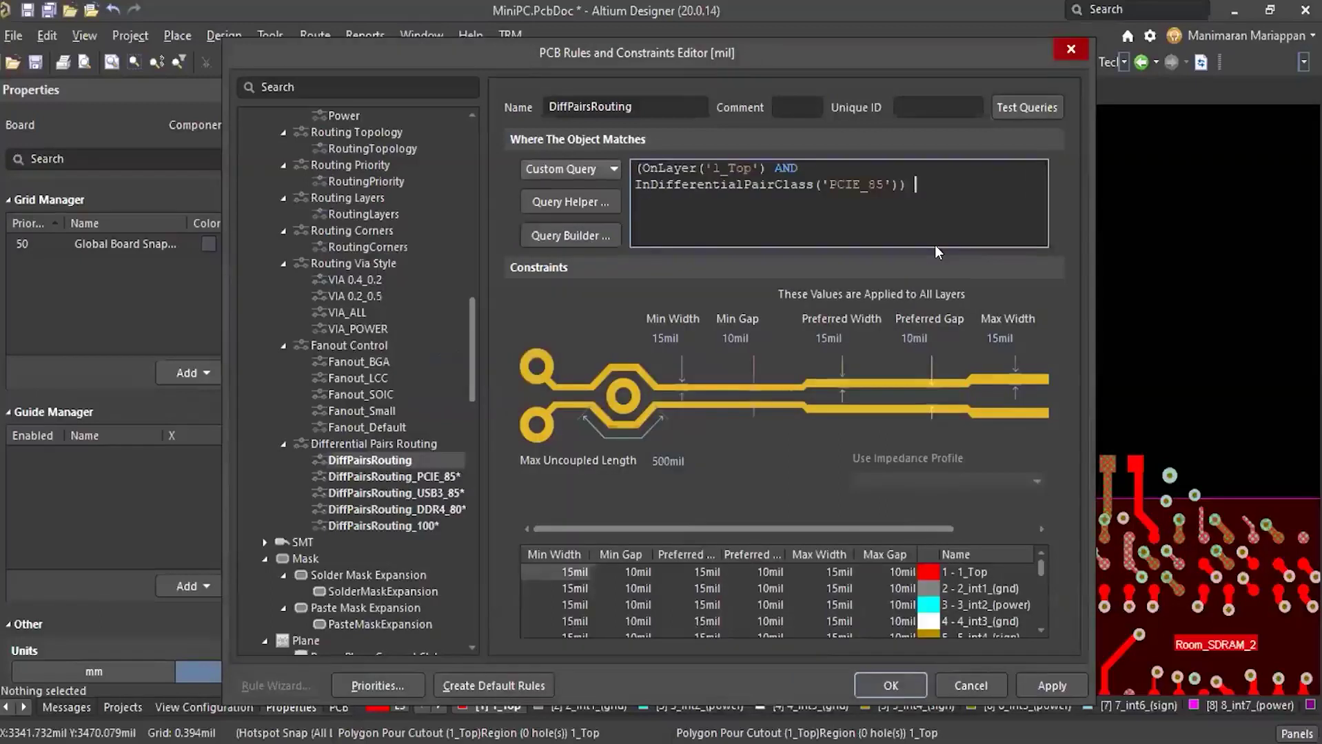
{"action": "type", "text": "and"}
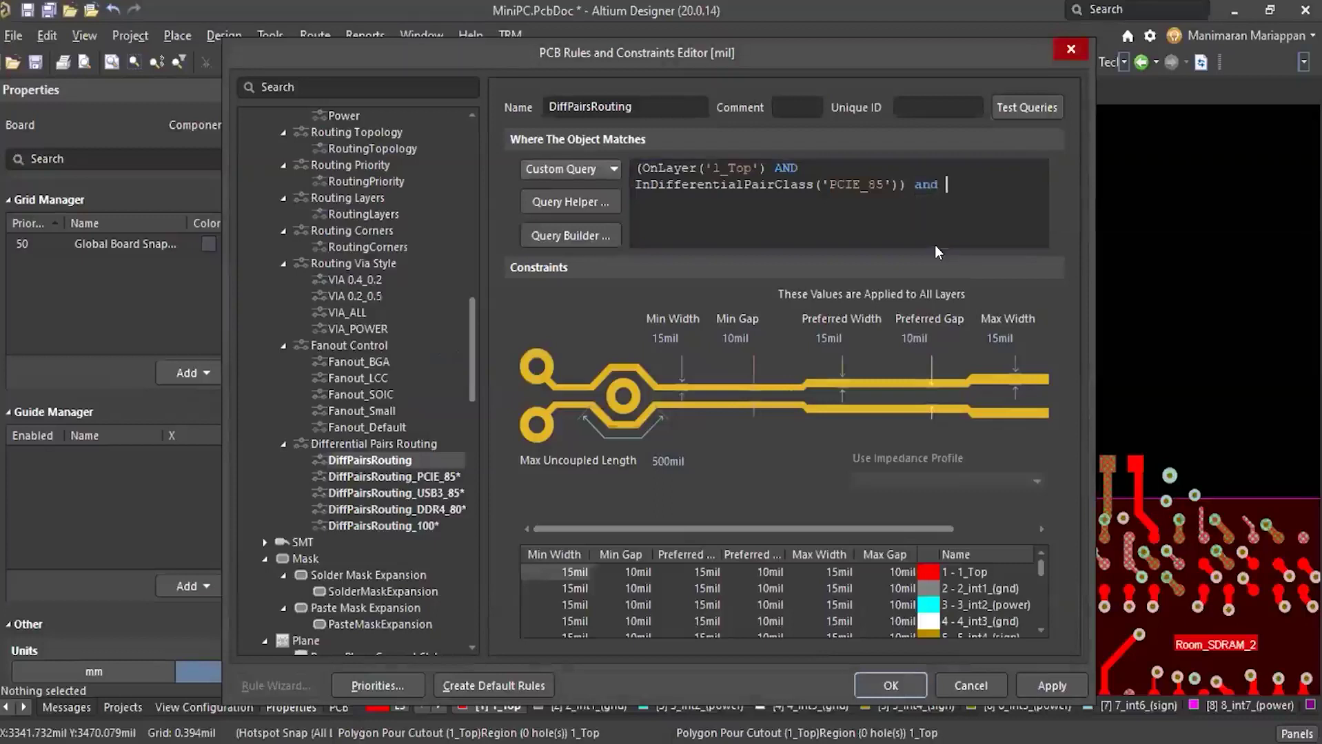
{"action": "type", "text": " wit"}
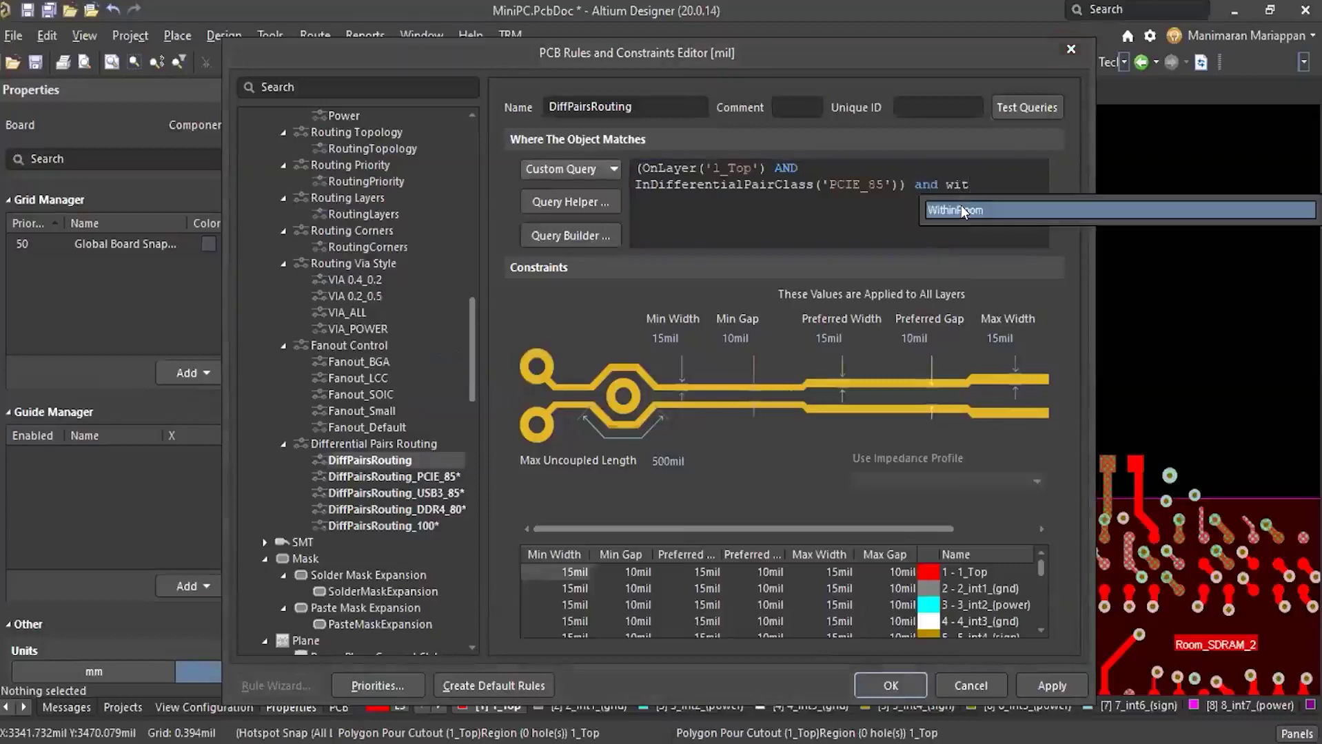
{"action": "left_click", "coordinate": [961, 209]}
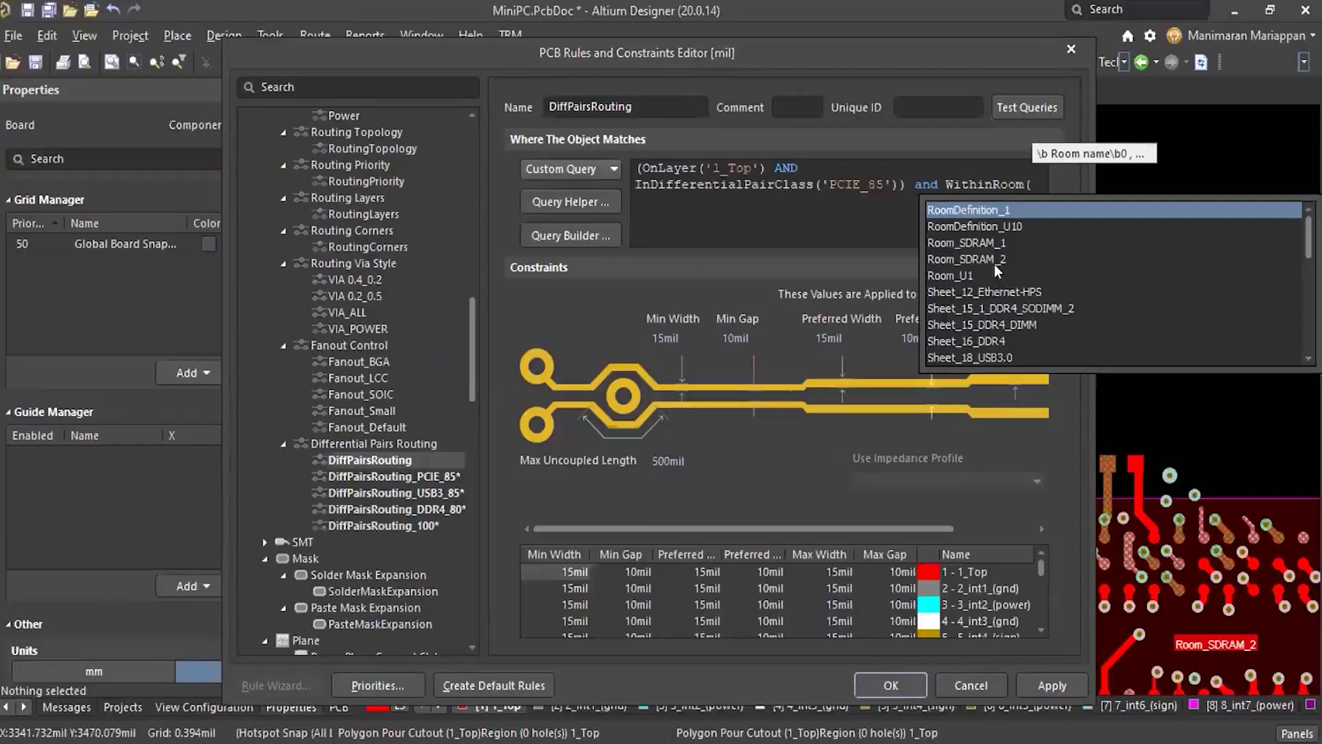
{"action": "scroll", "coordinate": [994, 303], "scroll_direction": "down", "scroll_amount": 5}
{"action": "scroll", "coordinate": [992, 304], "scroll_direction": "up", "scroll_amount": 5}
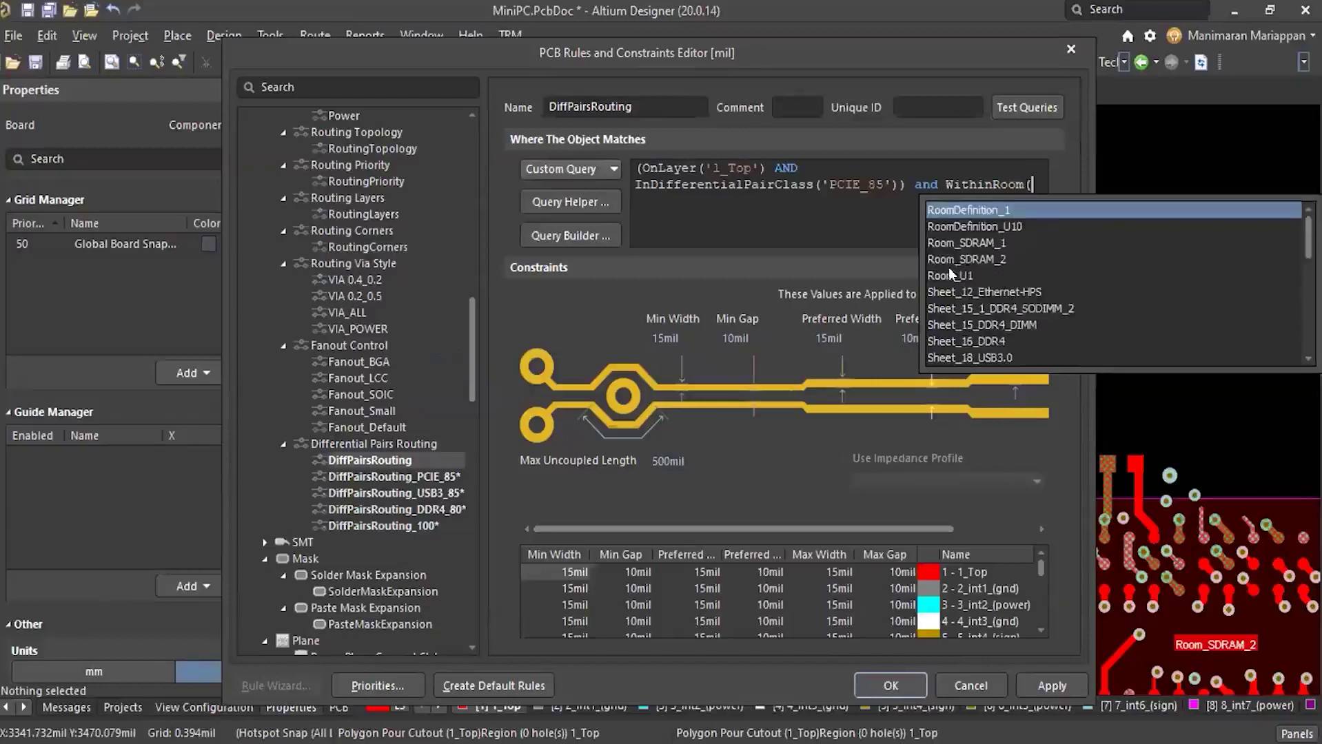
{"action": "left_click", "coordinate": [954, 276]}
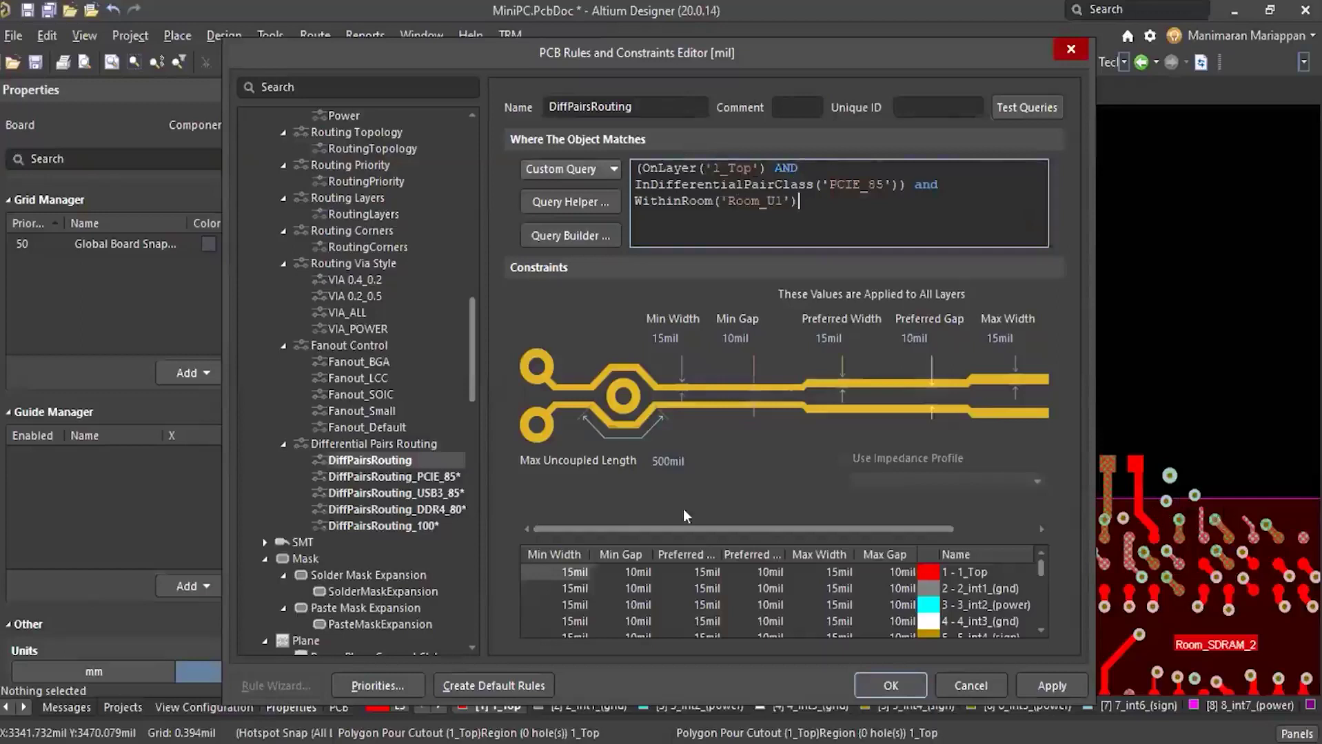
Set the minimum and preferred widths and gaps of layer 1_Top to 0.1 mil in the new differential pair rule
{"action": "left_click", "coordinate": [578, 573]}
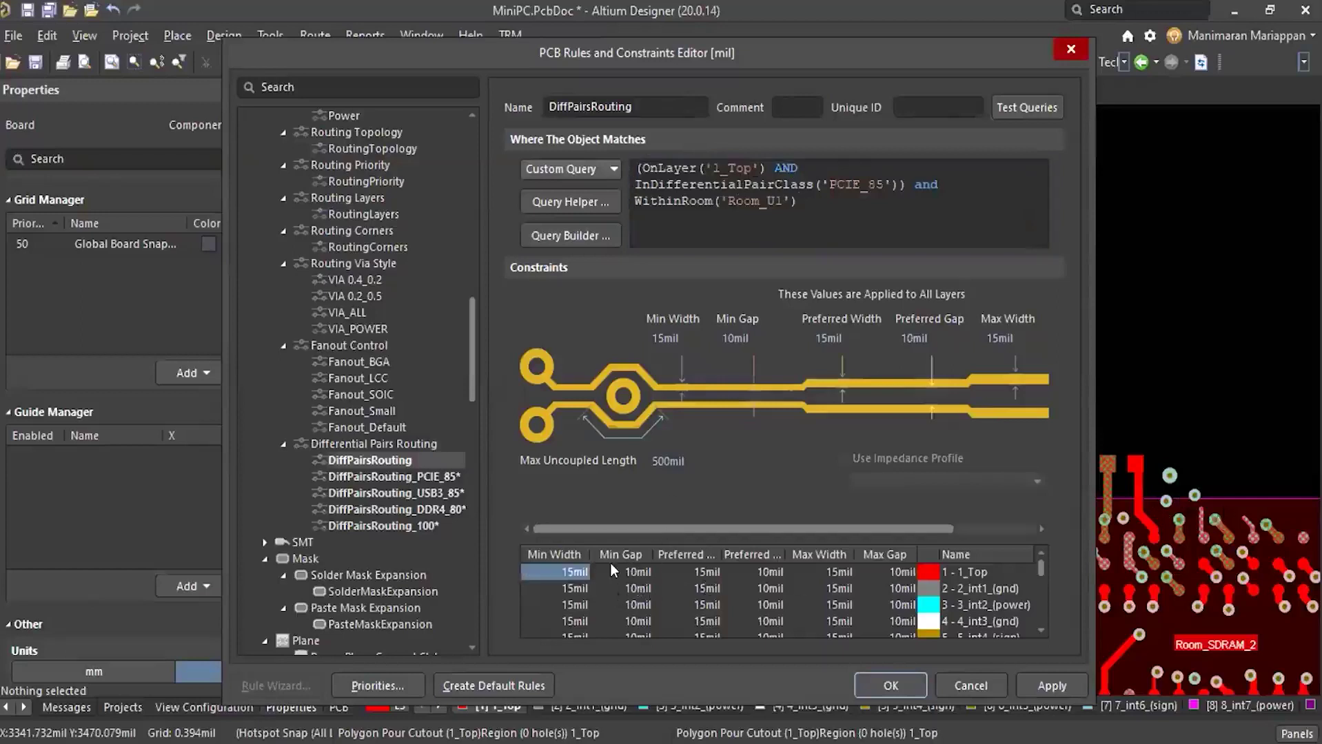
{"action": "type", "text": "0.1"}
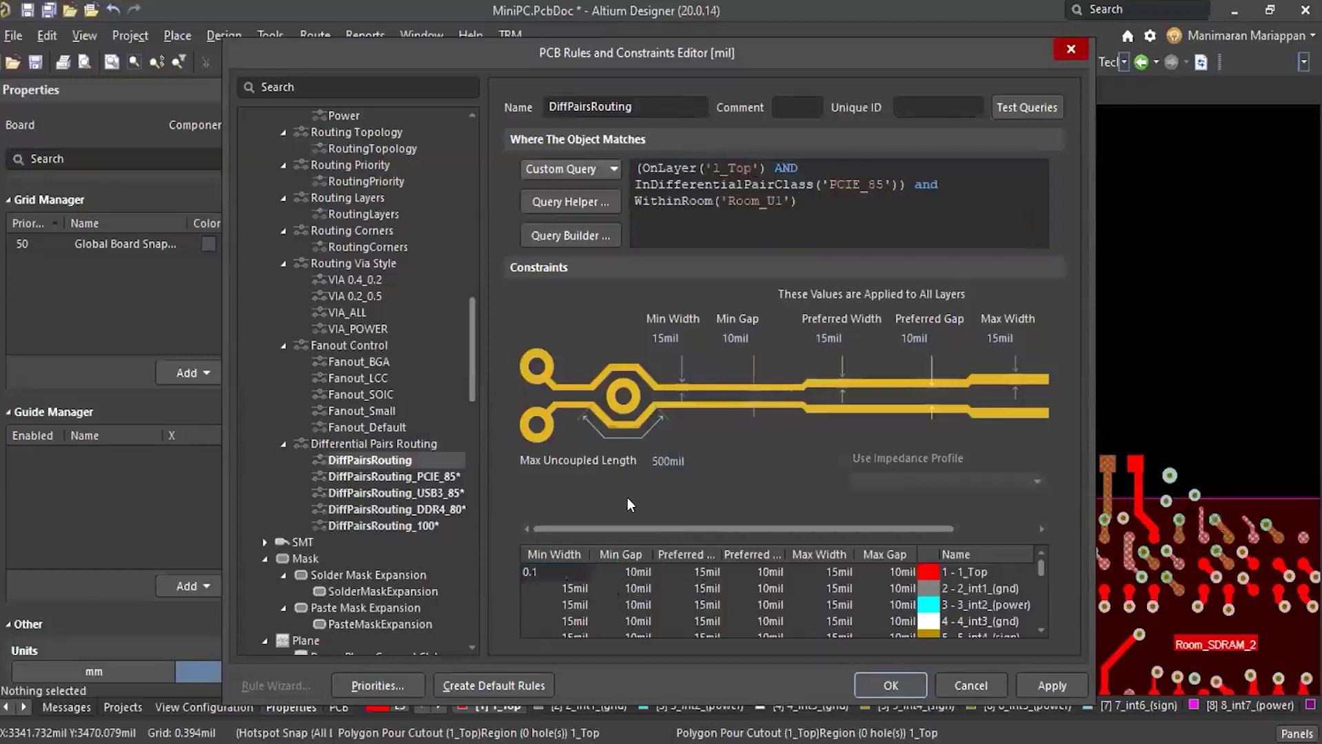
{"action": "key", "text": "Return"}
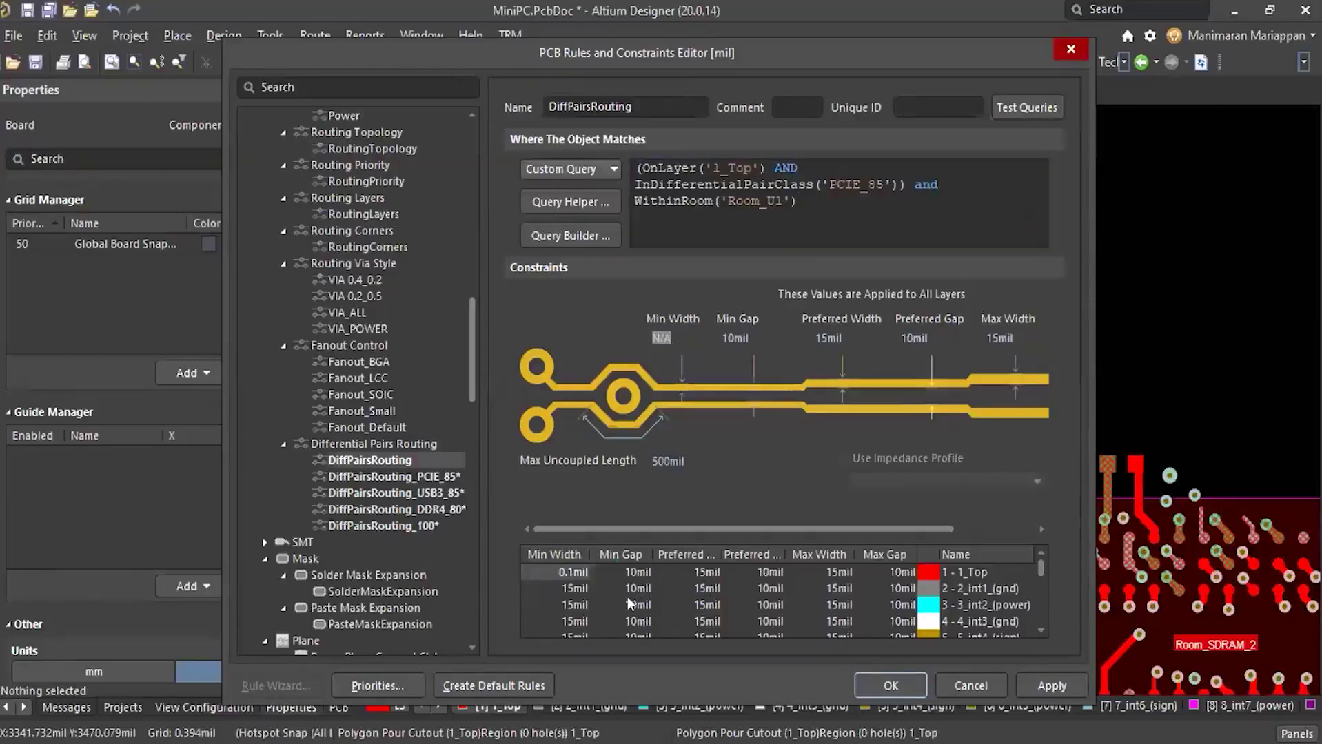
{"action": "left_click", "coordinate": [644, 569]}
{"action": "type", "text": "0.1"}
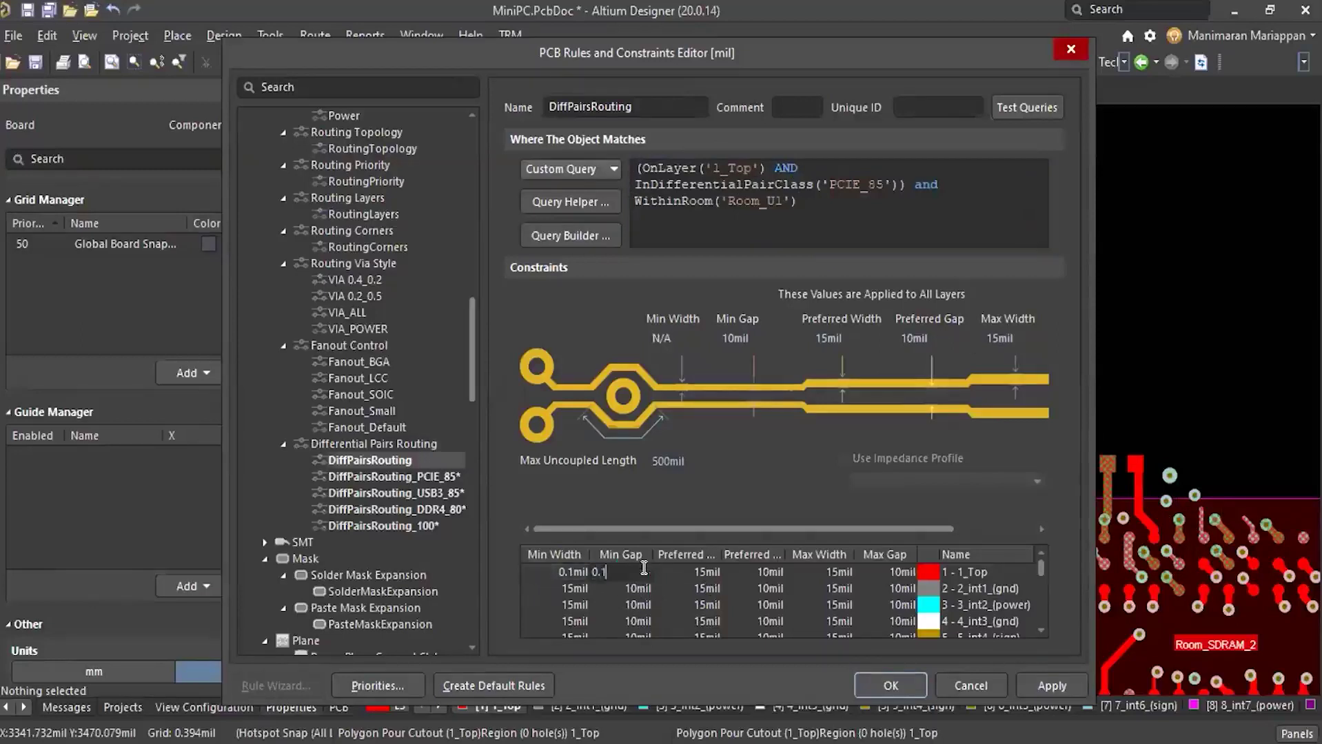
{"action": "left_click", "coordinate": [699, 570]}
{"action": "type", "text": "0.1"}
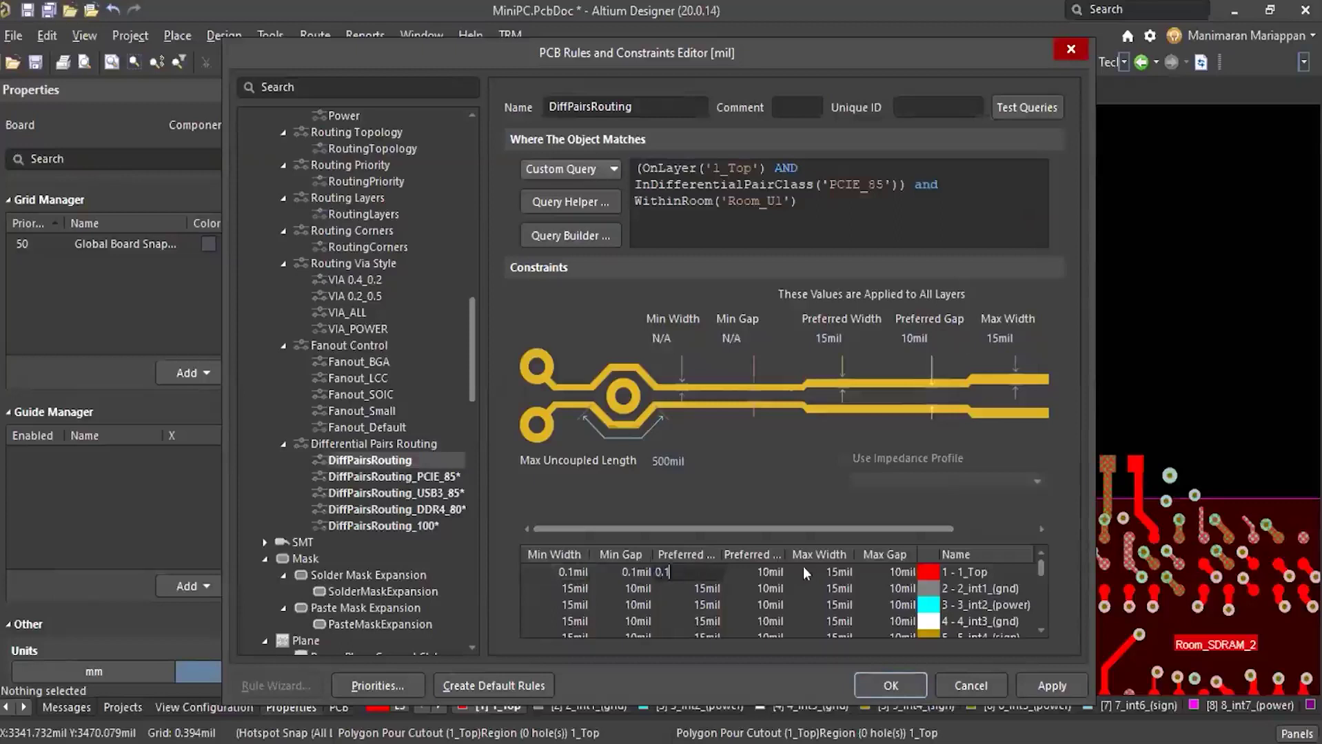
{"action": "left_click", "coordinate": [765, 570]}
{"action": "type", "text": "0.1"}
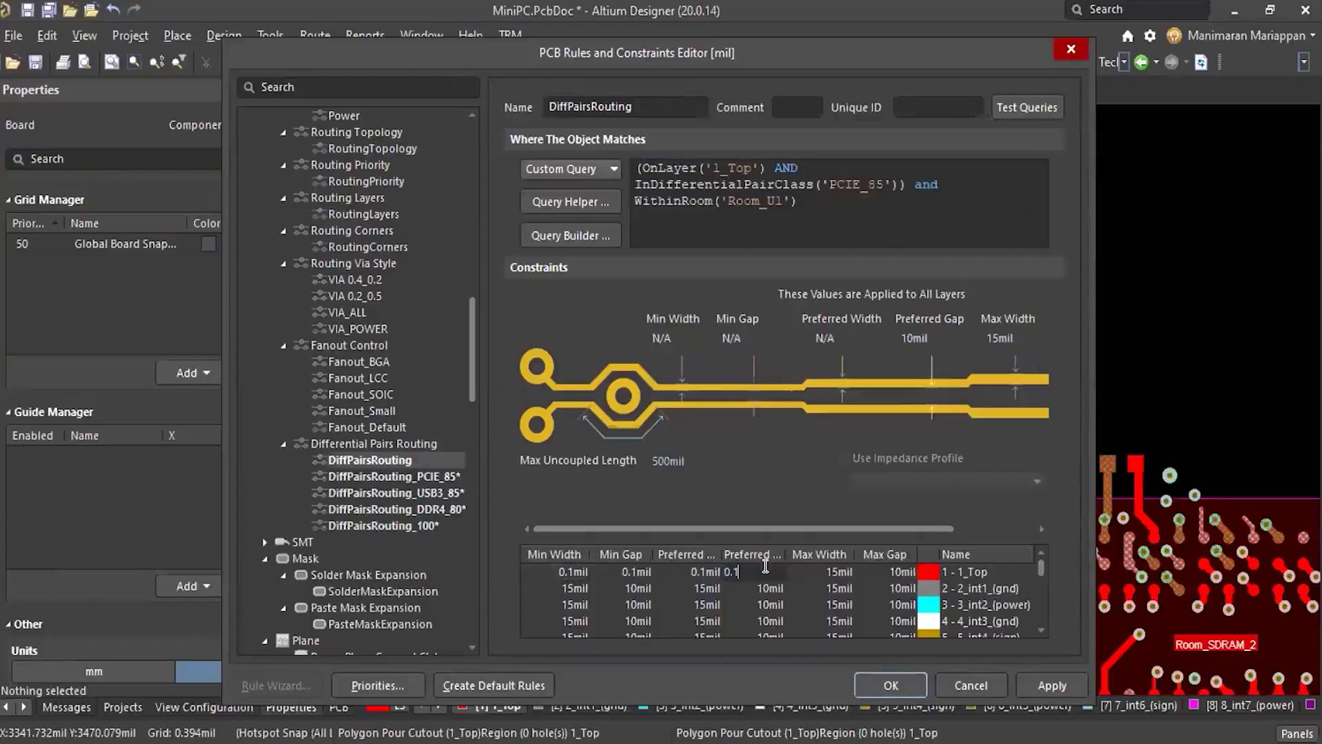
Set the maximum width and maximum gap of layer 1_Top to 0.1 mil
{"action": "left_click", "coordinate": [849, 575]}
{"action": "type", "text": "0.1"}
{"action": "left_click", "coordinate": [896, 574]}
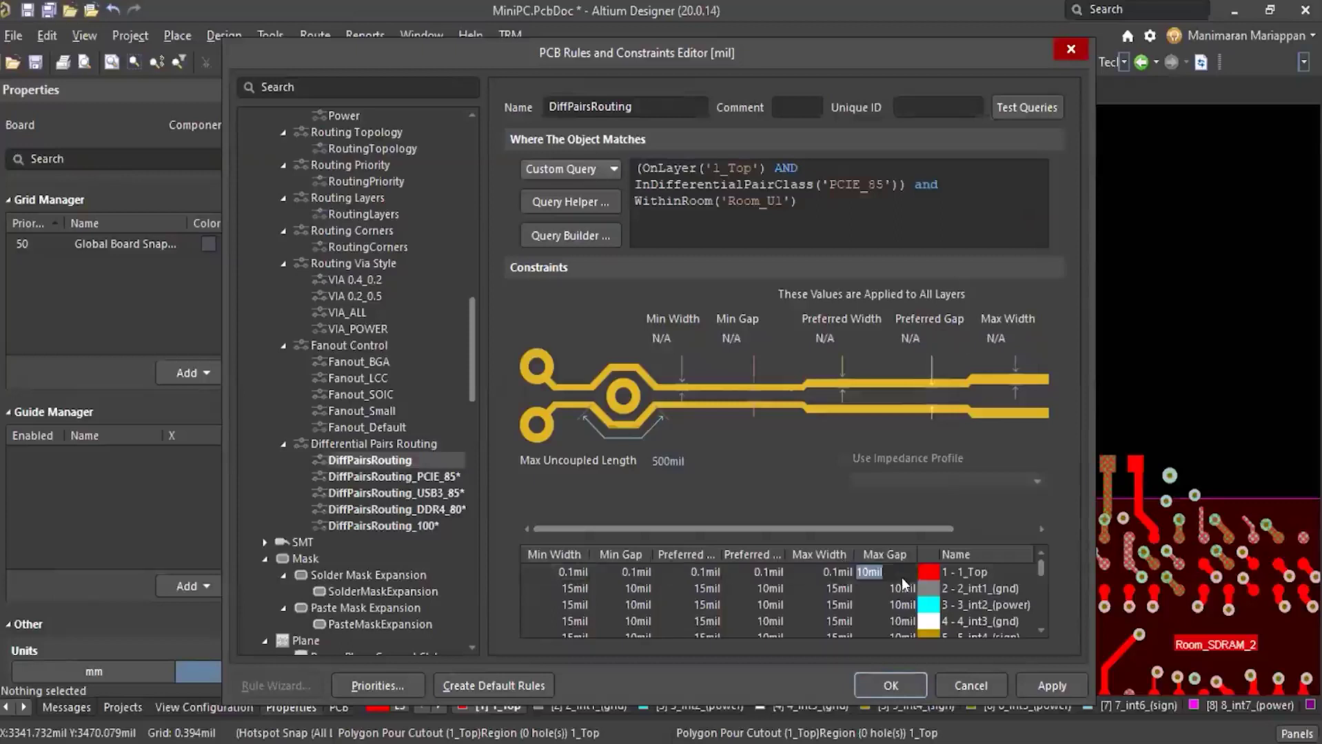
{"action": "type", "text": "0.1"}
{"action": "left_click", "coordinate": [976, 570]}
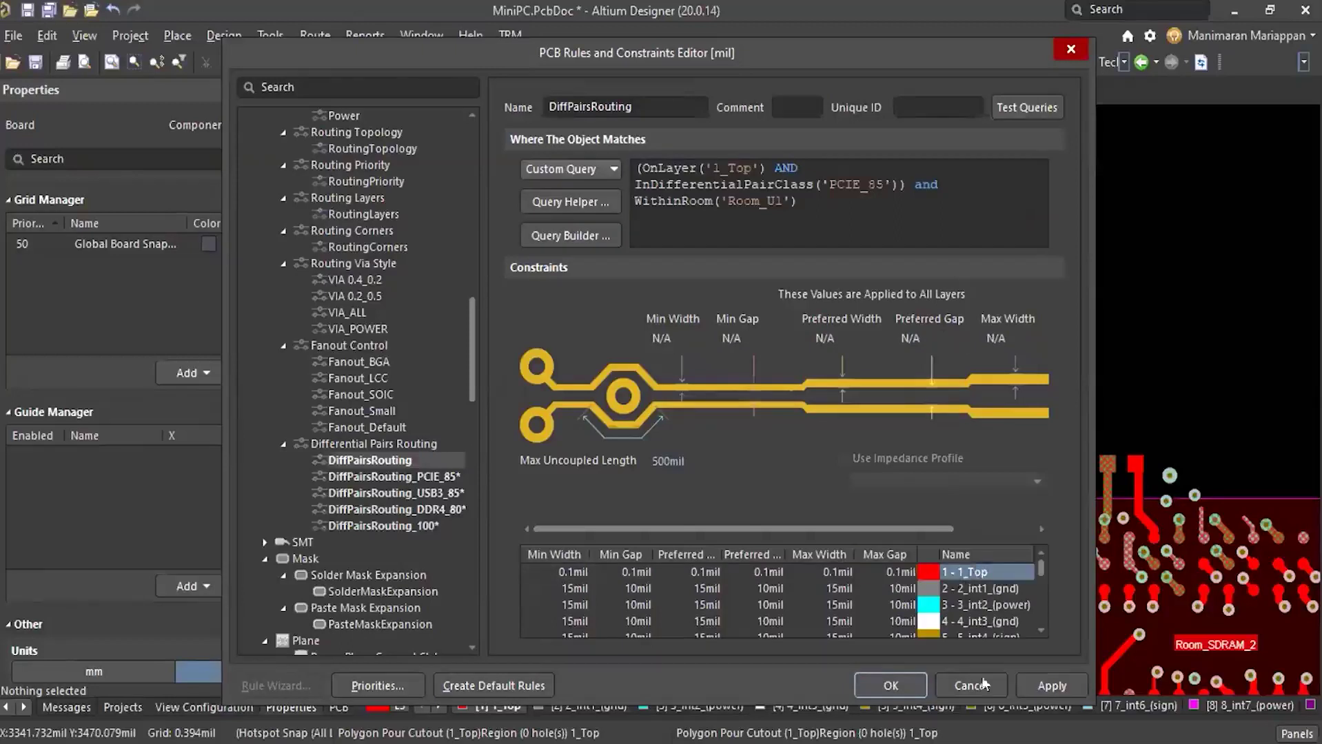
Rename the new differential pair rule as Room-U1, apply the changes and close the rules editor
{"action": "left_click", "coordinate": [347, 439]}
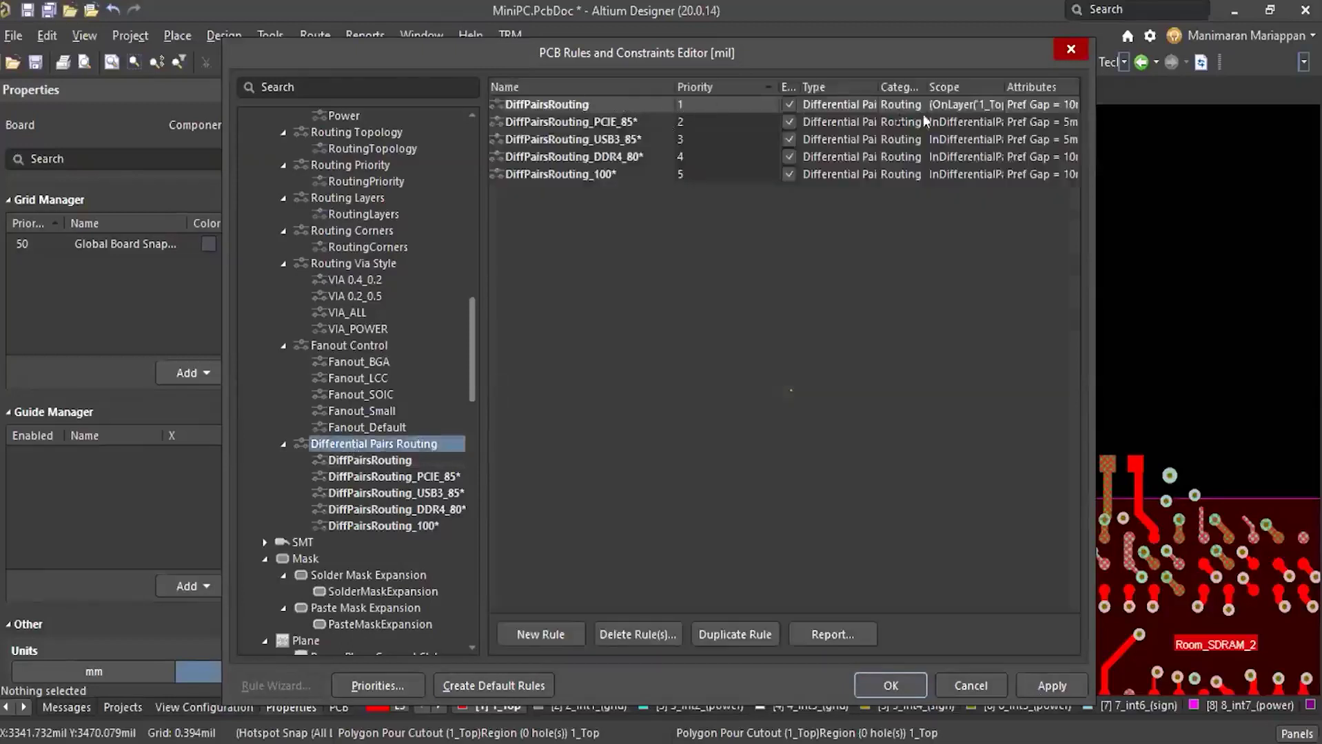
{"action": "double_click", "coordinate": [549, 184]}
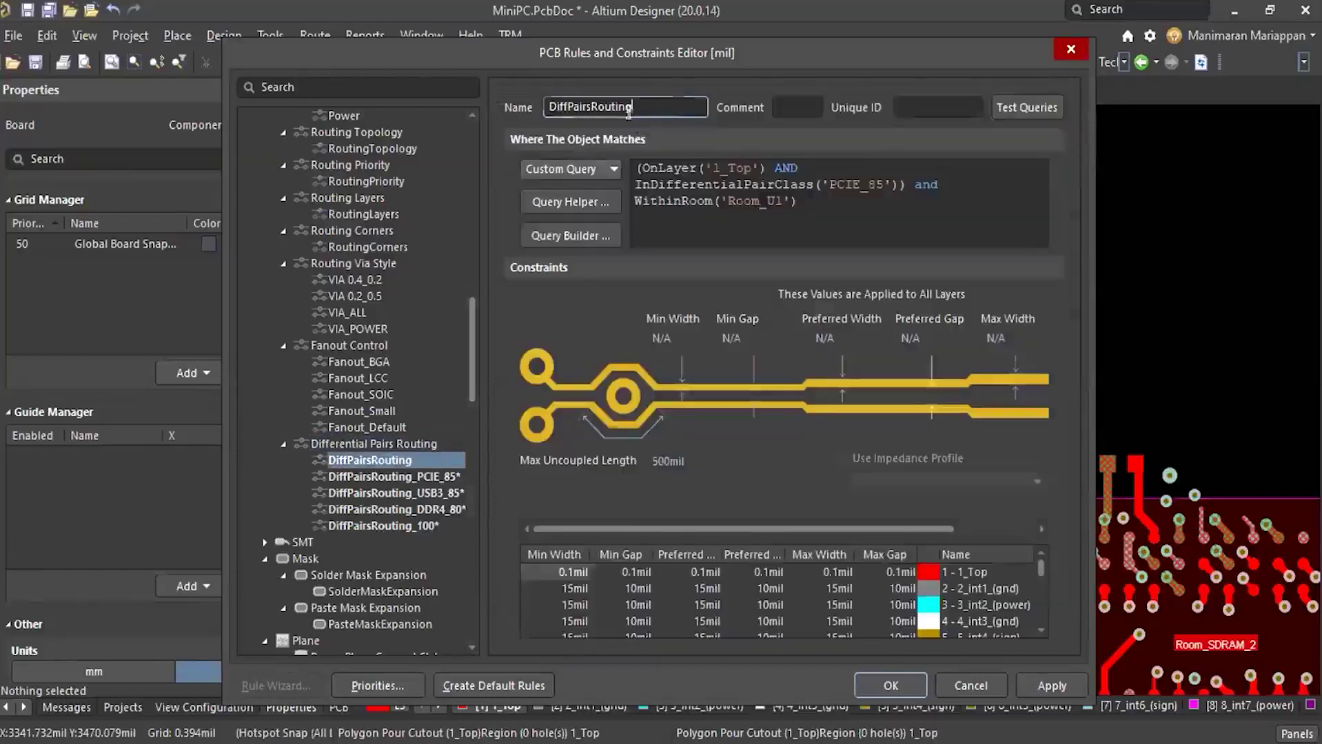
{"action": "type", "text": "Room"}
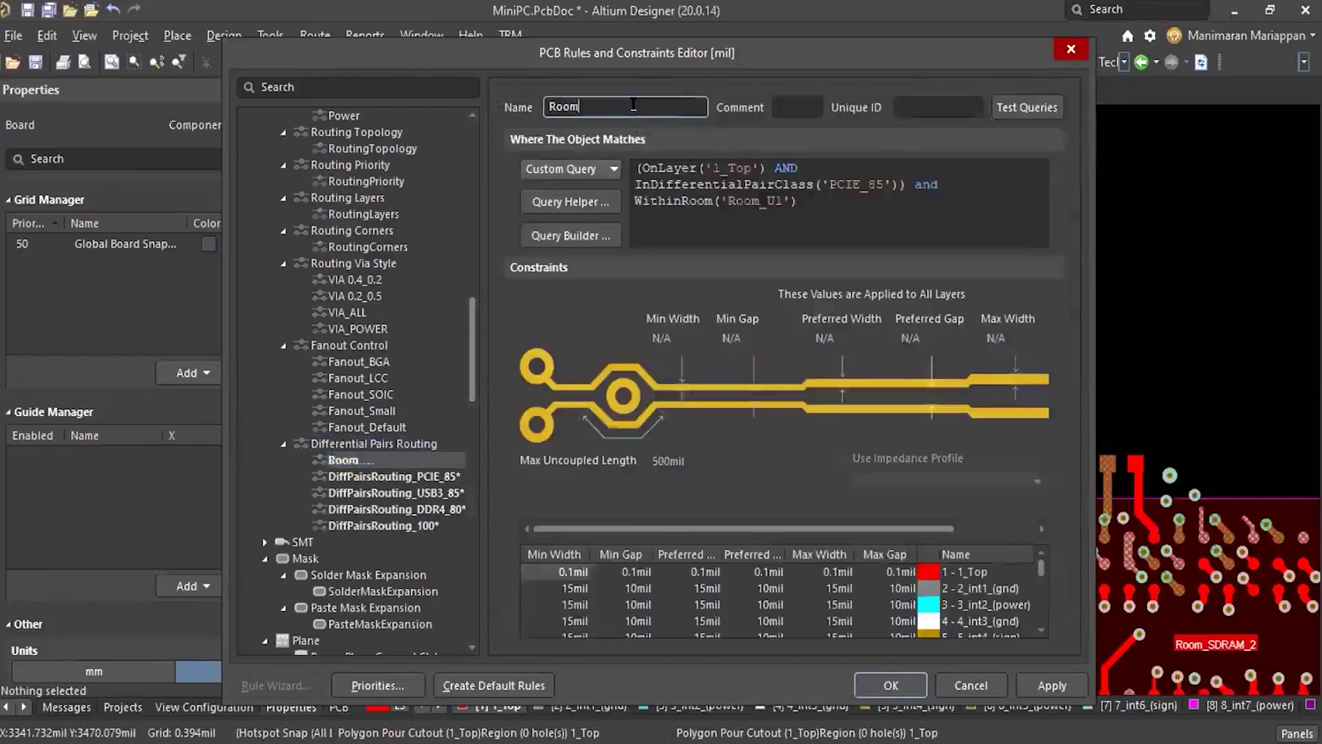
{"action": "type", "text": "-U1"}
{"action": "left_click", "coordinate": [357, 443]}
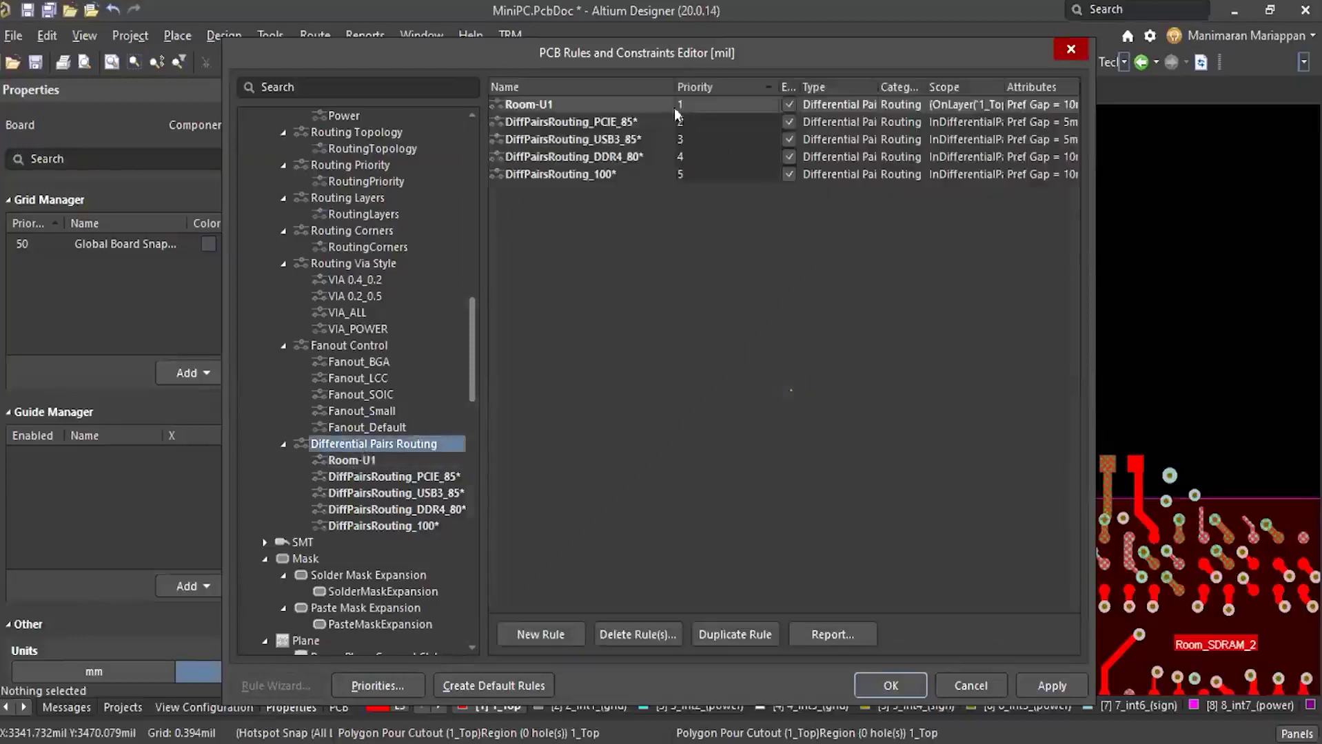
{"action": "left_click", "coordinate": [1042, 689]}
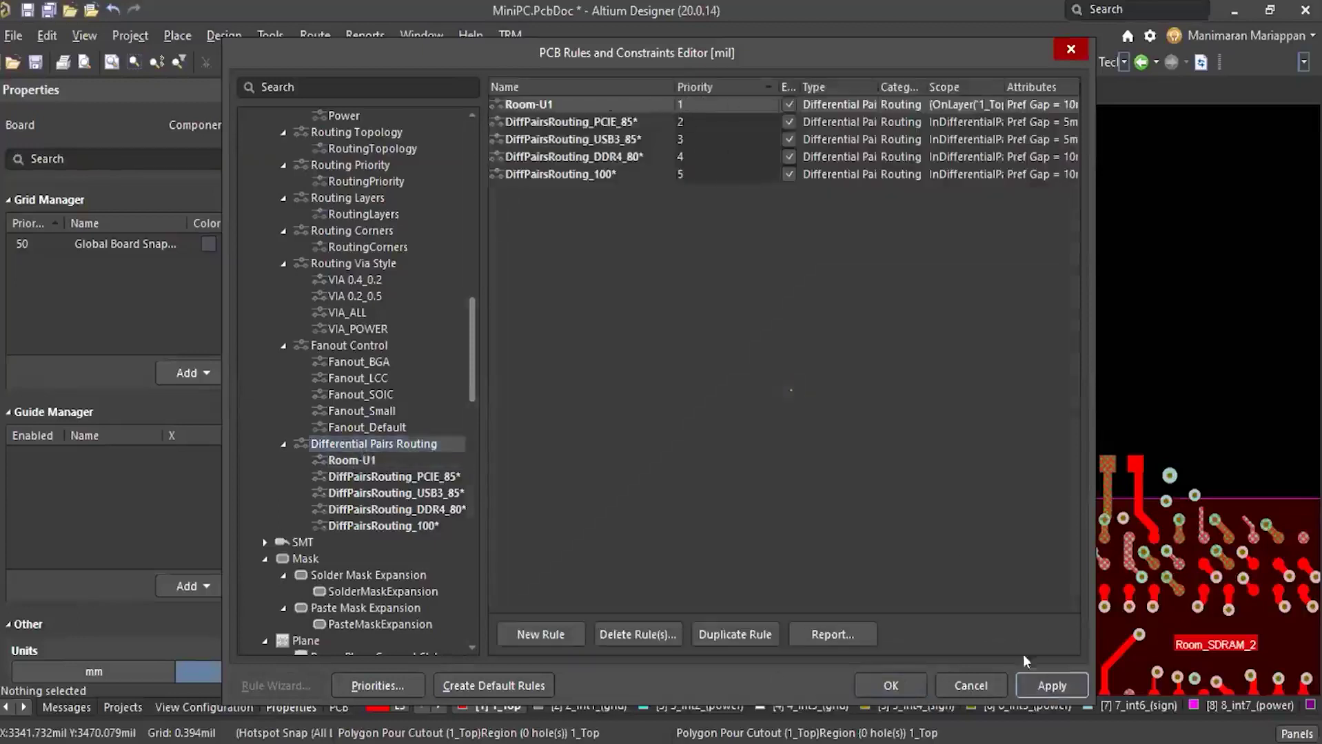
{"action": "left_click", "coordinate": [890, 685]}
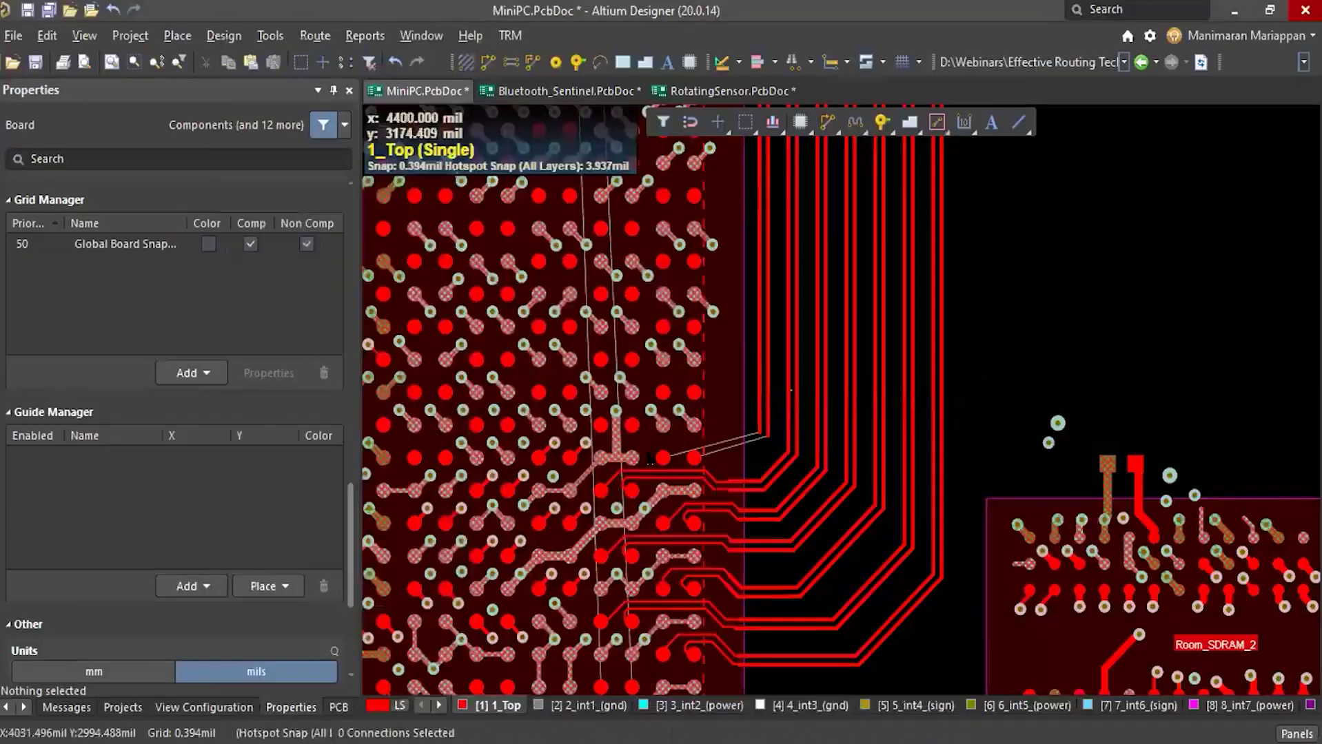
Try to route the PCIE_TX7 differential pair interactively between its existing tracks and pads Y38 and Y39 inside Room_U1
{"action": "scroll", "coordinate": [649, 459], "scroll_direction": "up", "scroll_amount": 3, "text": "ctrl"}
{"action": "key", "text": "u"}
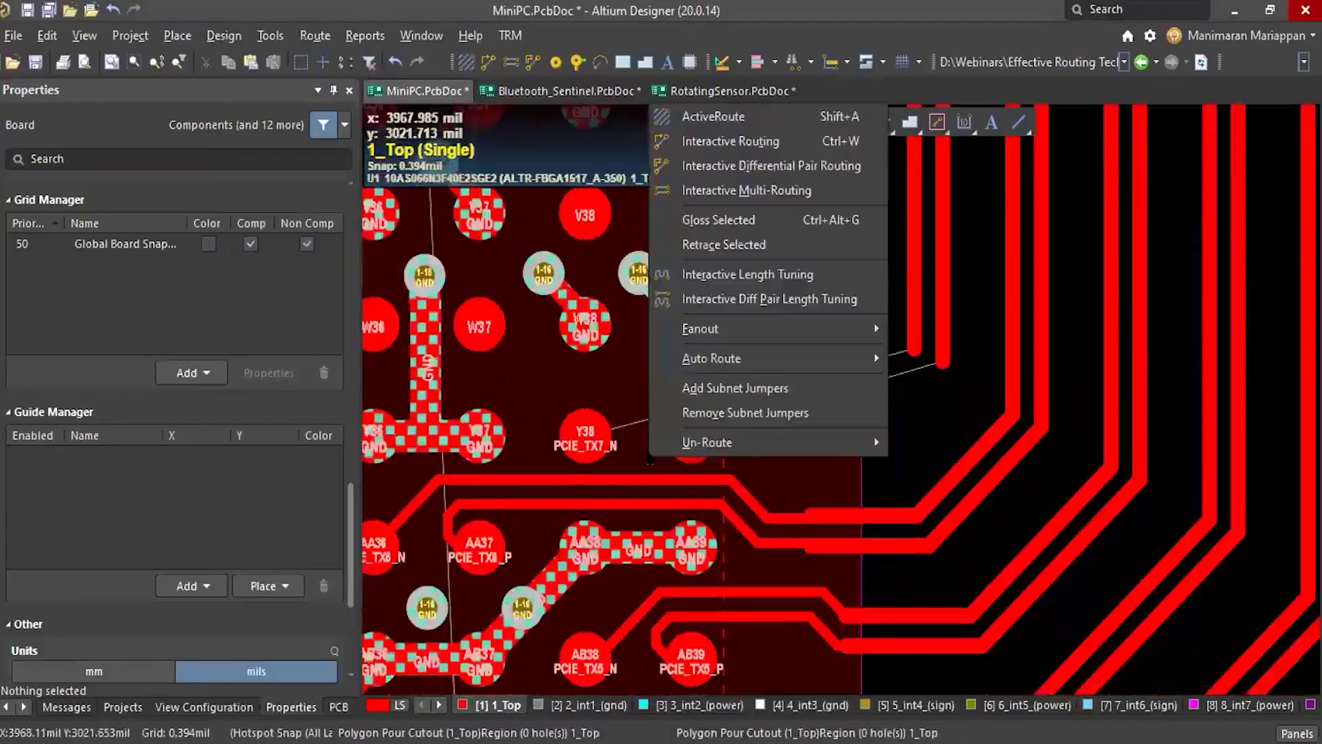
{"action": "key", "text": "i"}
{"action": "left_click", "coordinate": [586, 435]}
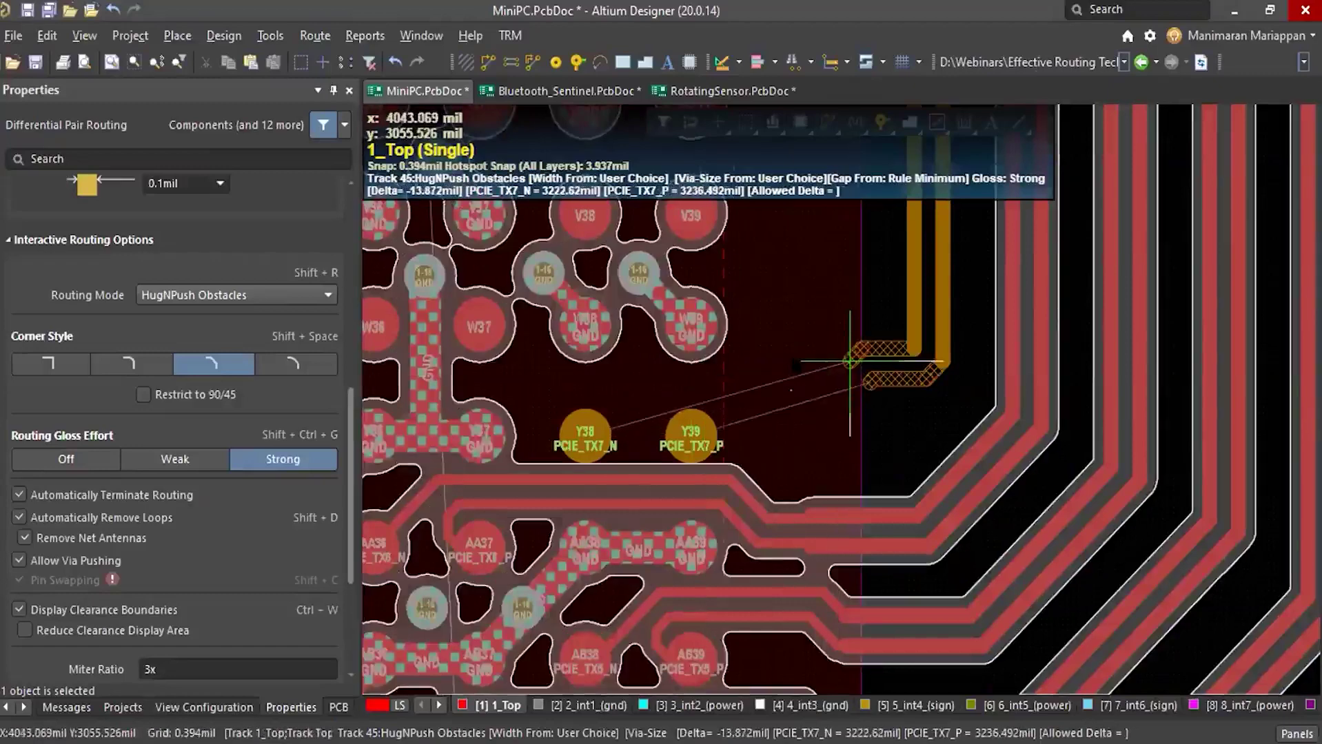
{"action": "left_click", "coordinate": [798, 361]}
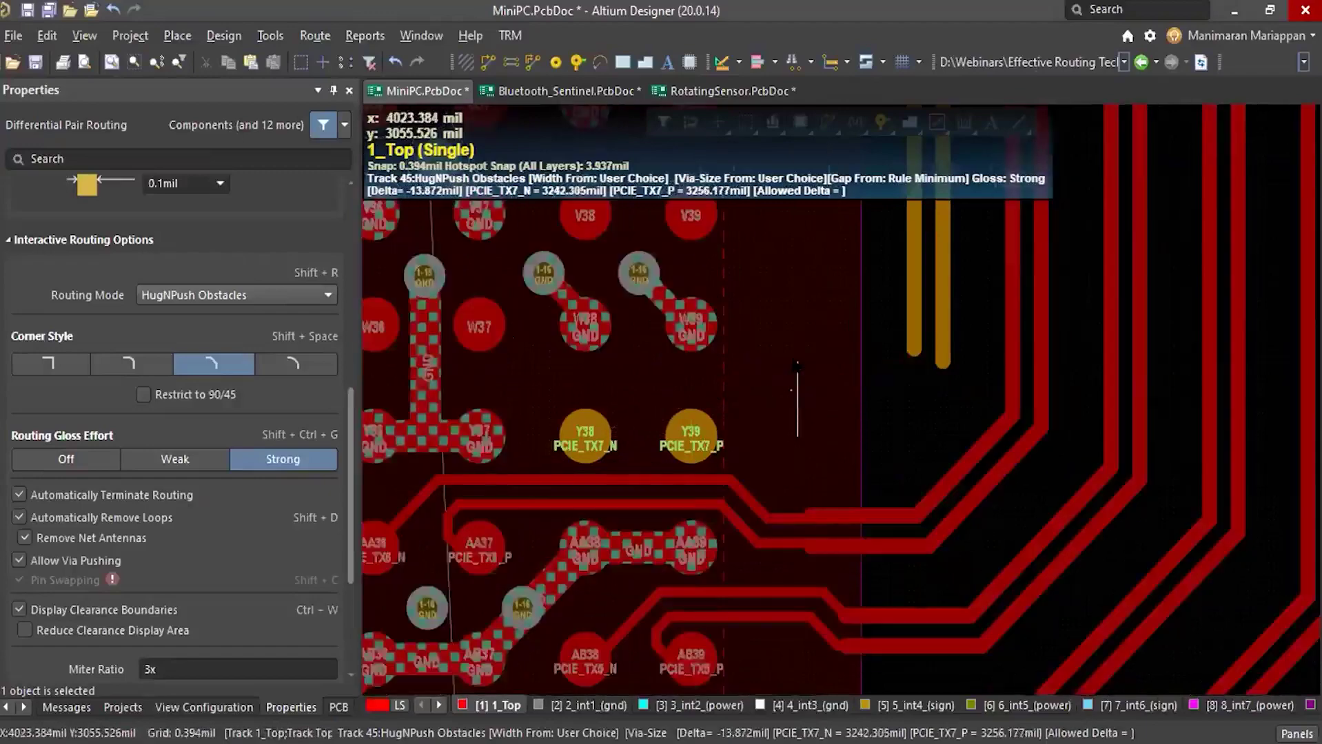
{"action": "right_click", "coordinate": [887, 427]}
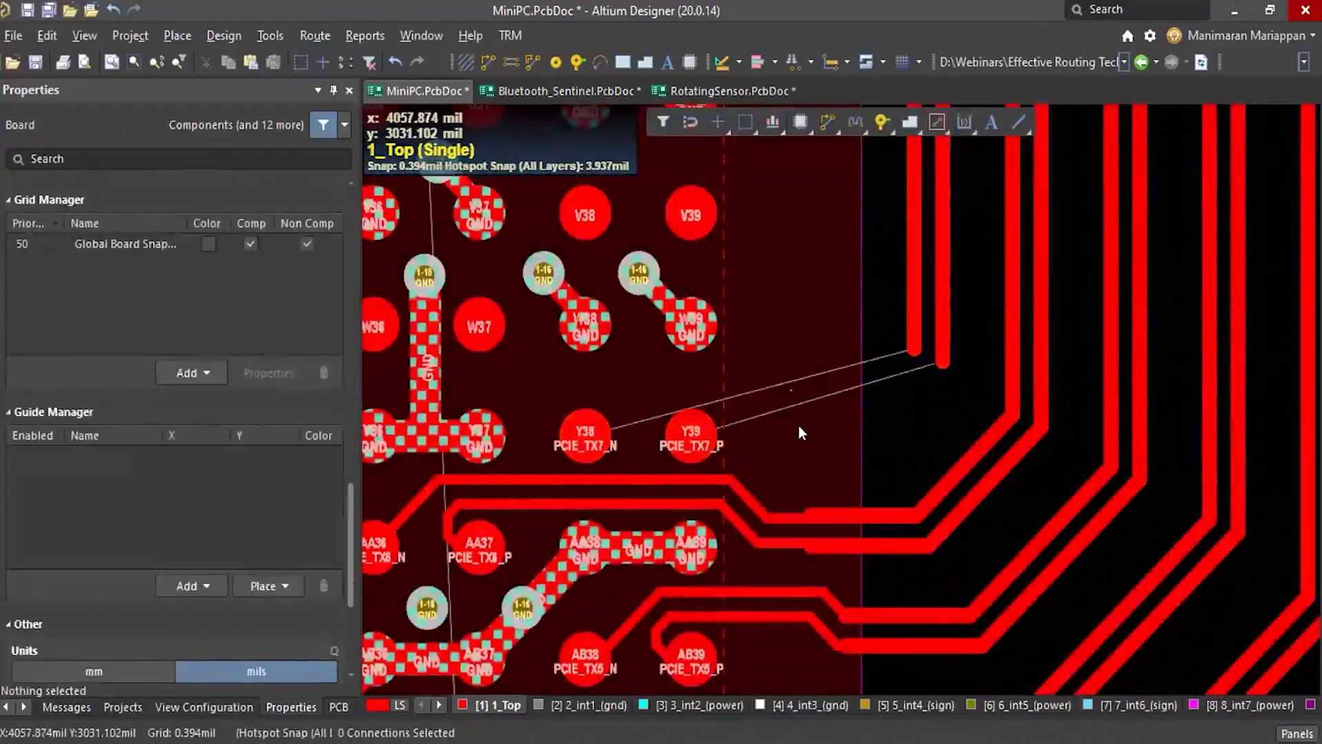
Make 7_int6_(sign) the active layer of the MiniPC board
{"action": "scroll", "coordinate": [798, 426], "scroll_direction": "down", "scroll_amount": 4, "text": "ctrl"}
{"action": "scroll", "coordinate": [796, 417], "scroll_direction": "down", "scroll_amount": 4, "text": "ctrl"}
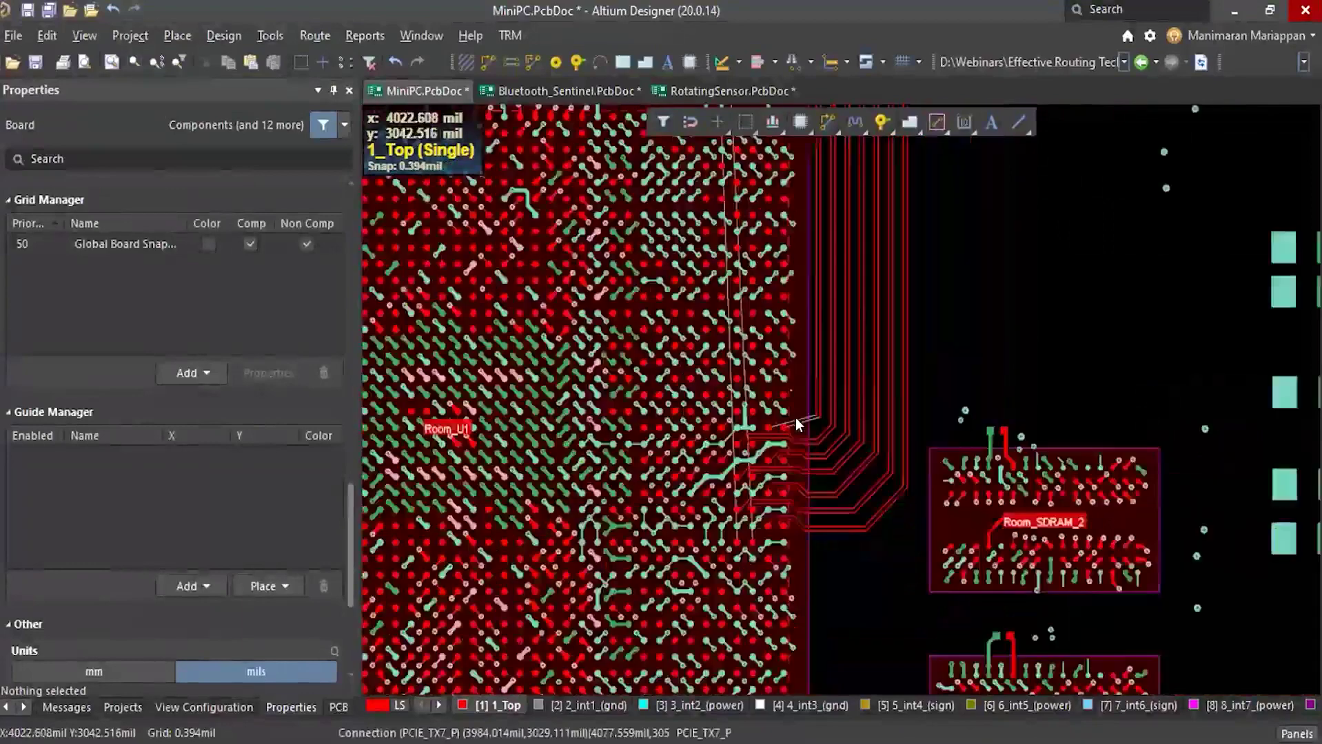
{"action": "scroll", "coordinate": [795, 417], "scroll_direction": "up", "scroll_amount": 2, "text": "ctrl"}
{"action": "scroll", "coordinate": [800, 431], "scroll_direction": "up", "scroll_amount": 2, "text": "ctrl"}
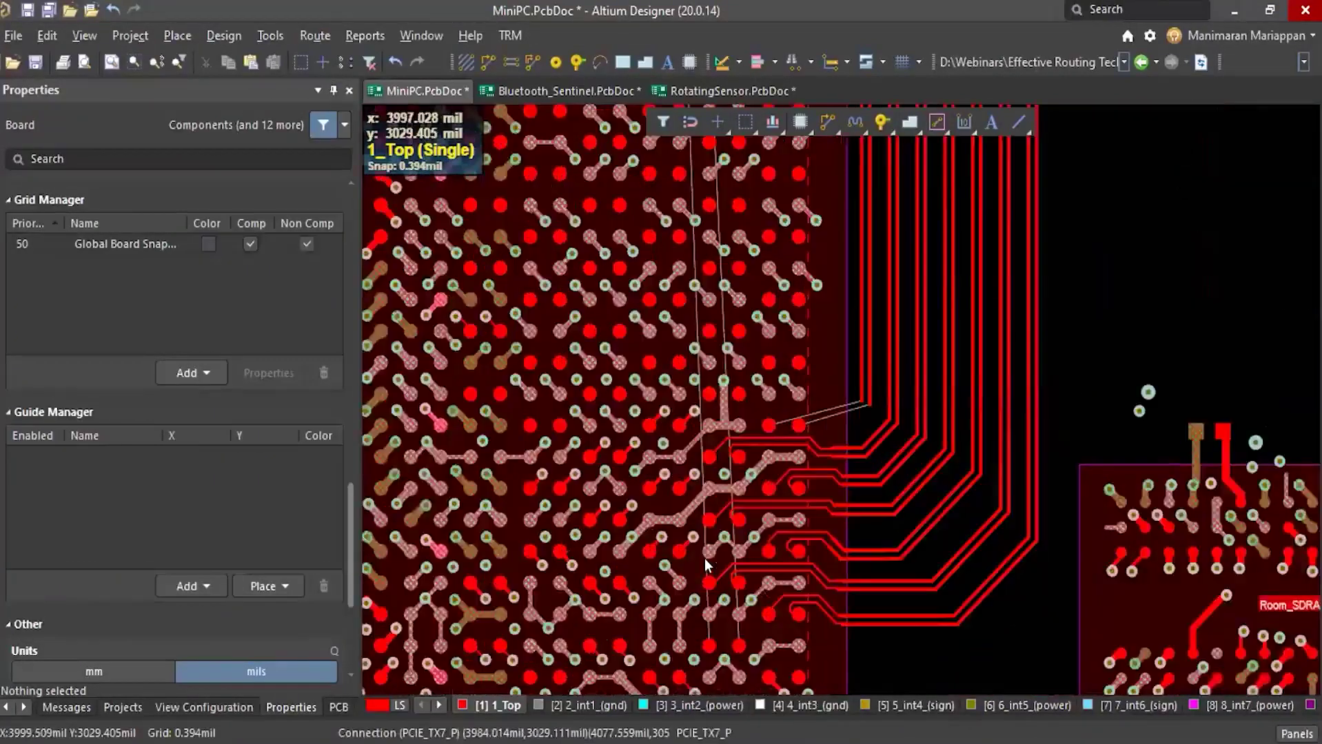
{"action": "scroll", "coordinate": [859, 409], "scroll_direction": "up", "scroll_amount": 2, "text": "ctrl"}
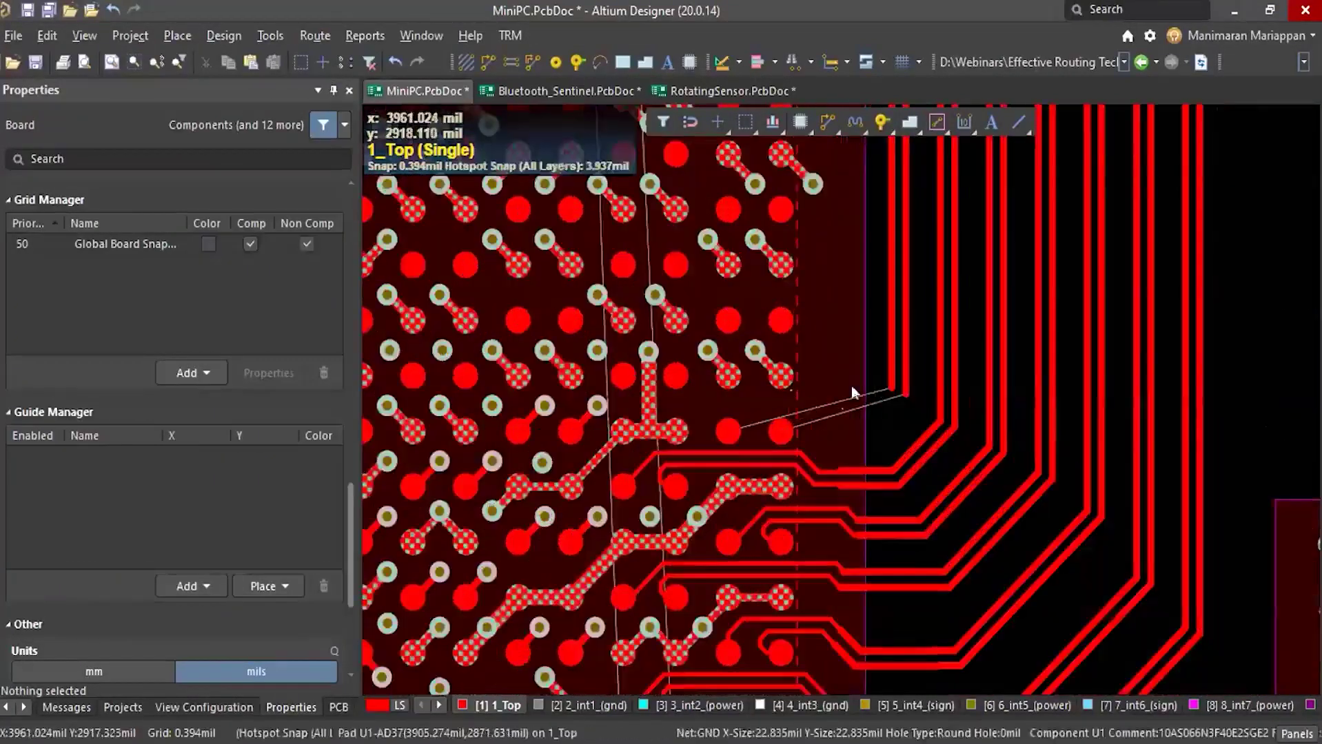
{"action": "scroll", "coordinate": [799, 354], "scroll_direction": "down", "scroll_amount": 8, "text": "ctrl"}
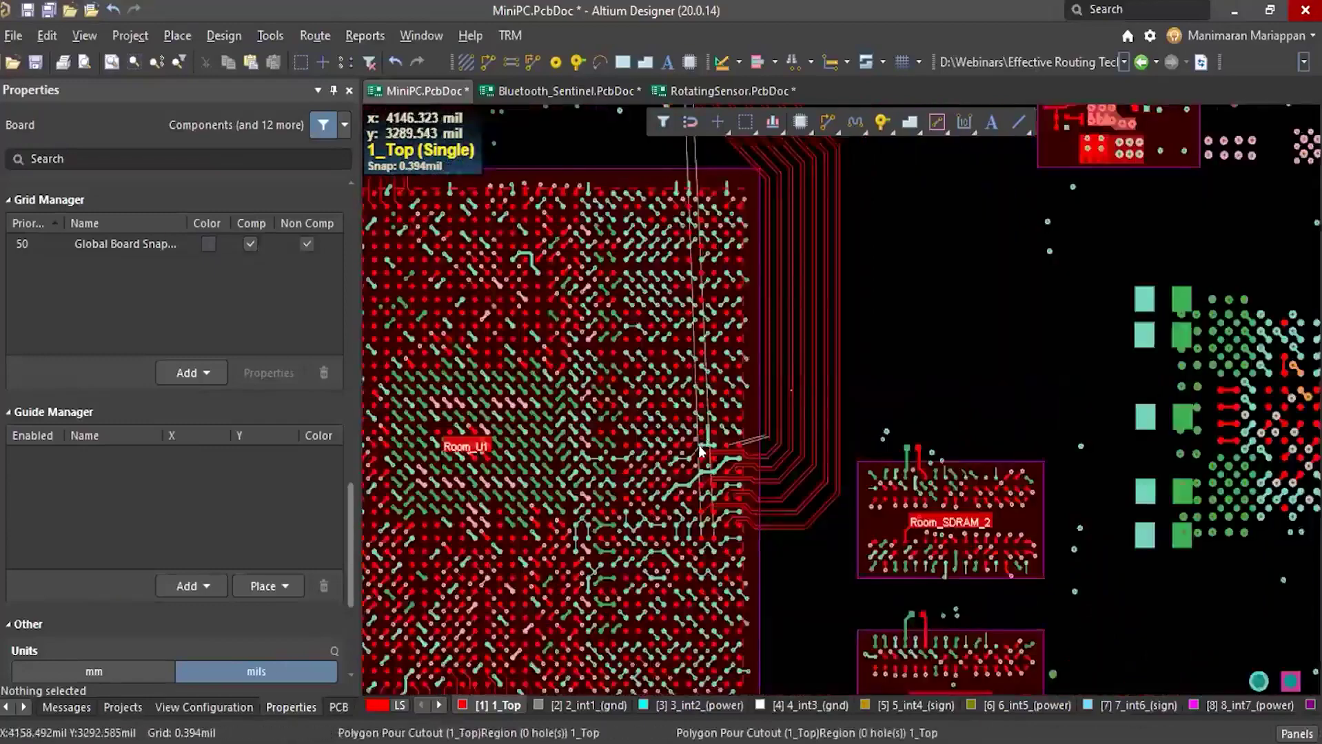
{"action": "scroll", "coordinate": [670, 400], "scroll_direction": "up", "scroll_amount": 2, "text": "ctrl"}
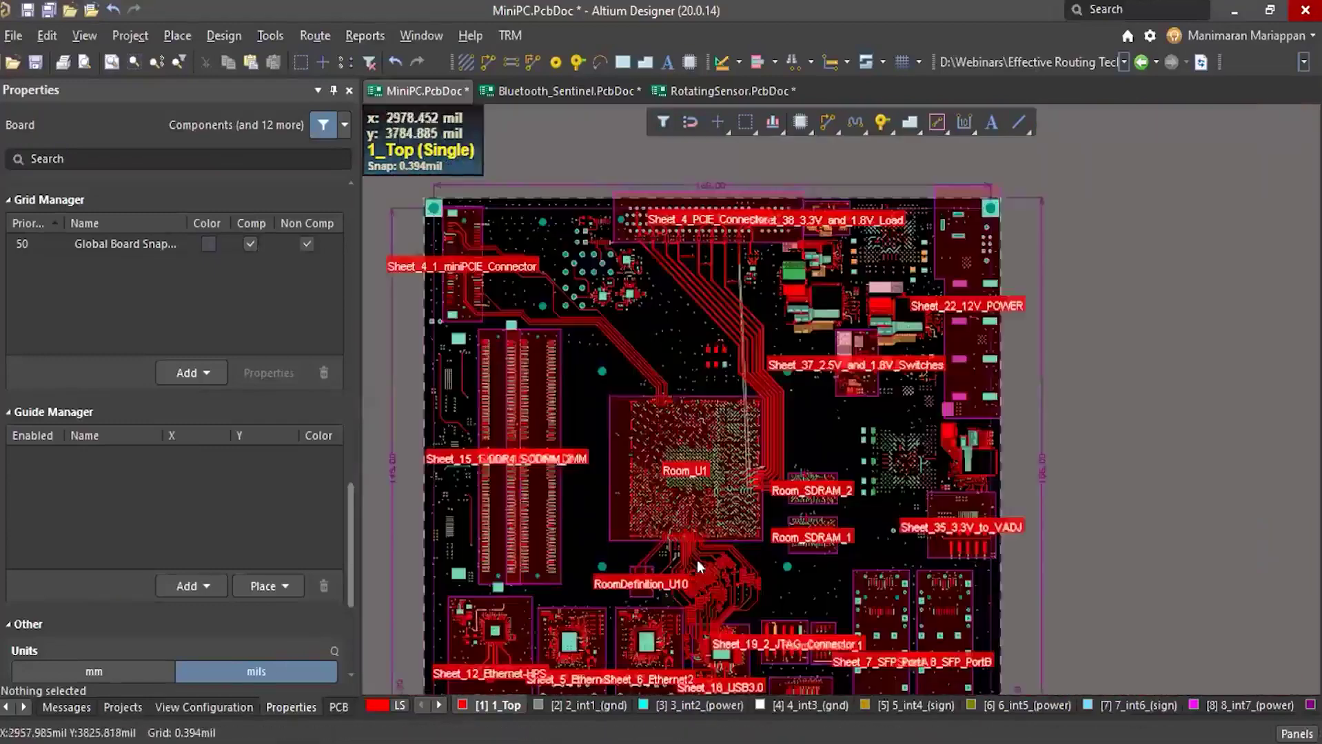
{"action": "scroll", "coordinate": [643, 641], "scroll_direction": "down", "scroll_amount": 2, "text": "ctrl"}
{"action": "left_click", "coordinate": [439, 704]}
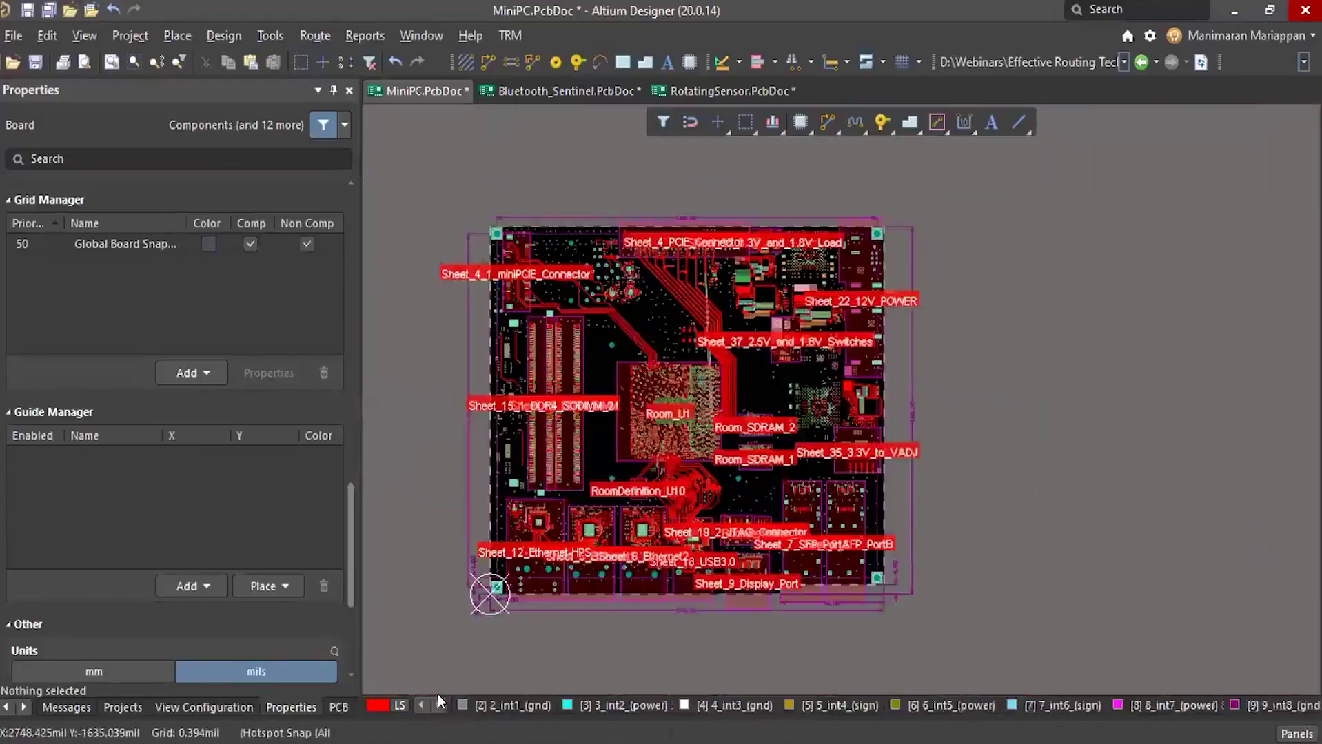
{"action": "left_click", "coordinate": [1046, 705]}
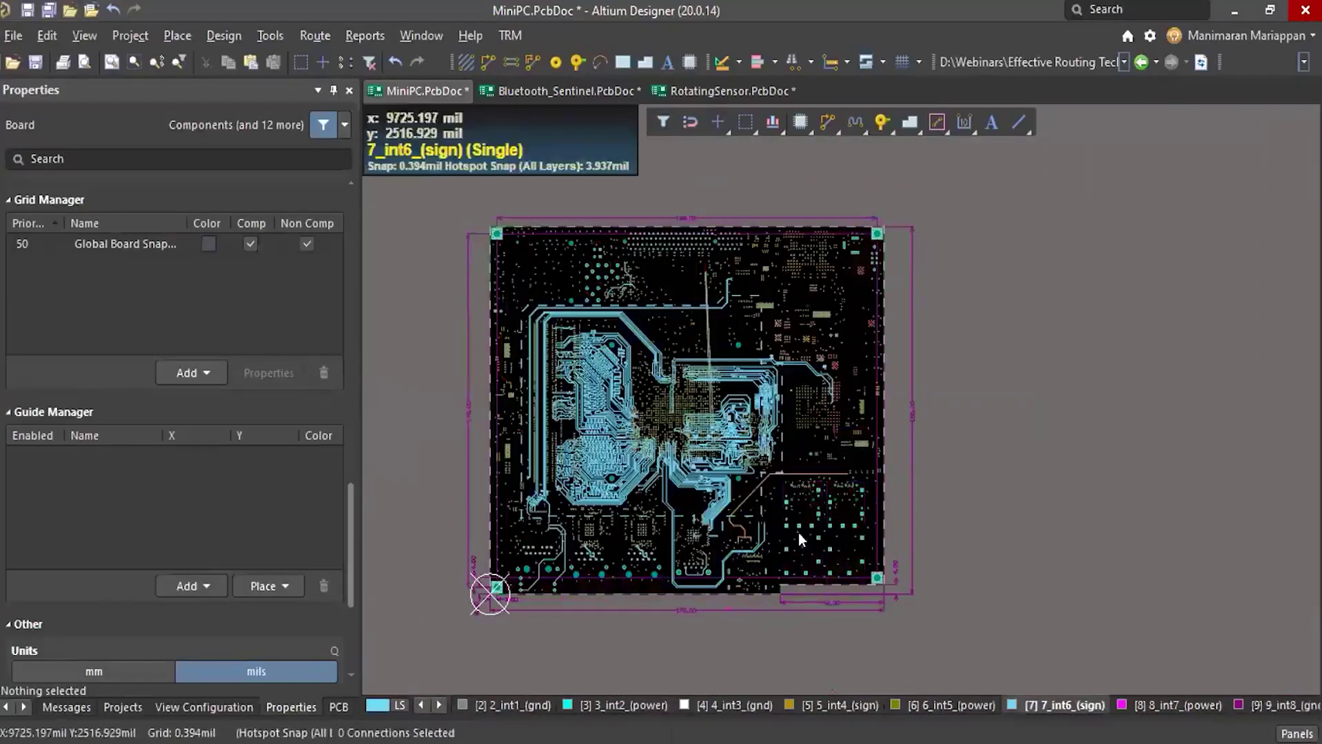
Select the horizontal 3V3 tracks at the forked end of the net and slide them upward
{"action": "scroll", "coordinate": [759, 534], "scroll_direction": "up", "scroll_amount": 5, "text": "ctrl"}
{"action": "scroll", "coordinate": [840, 531], "scroll_direction": "up", "scroll_amount": 2, "text": "ctrl"}
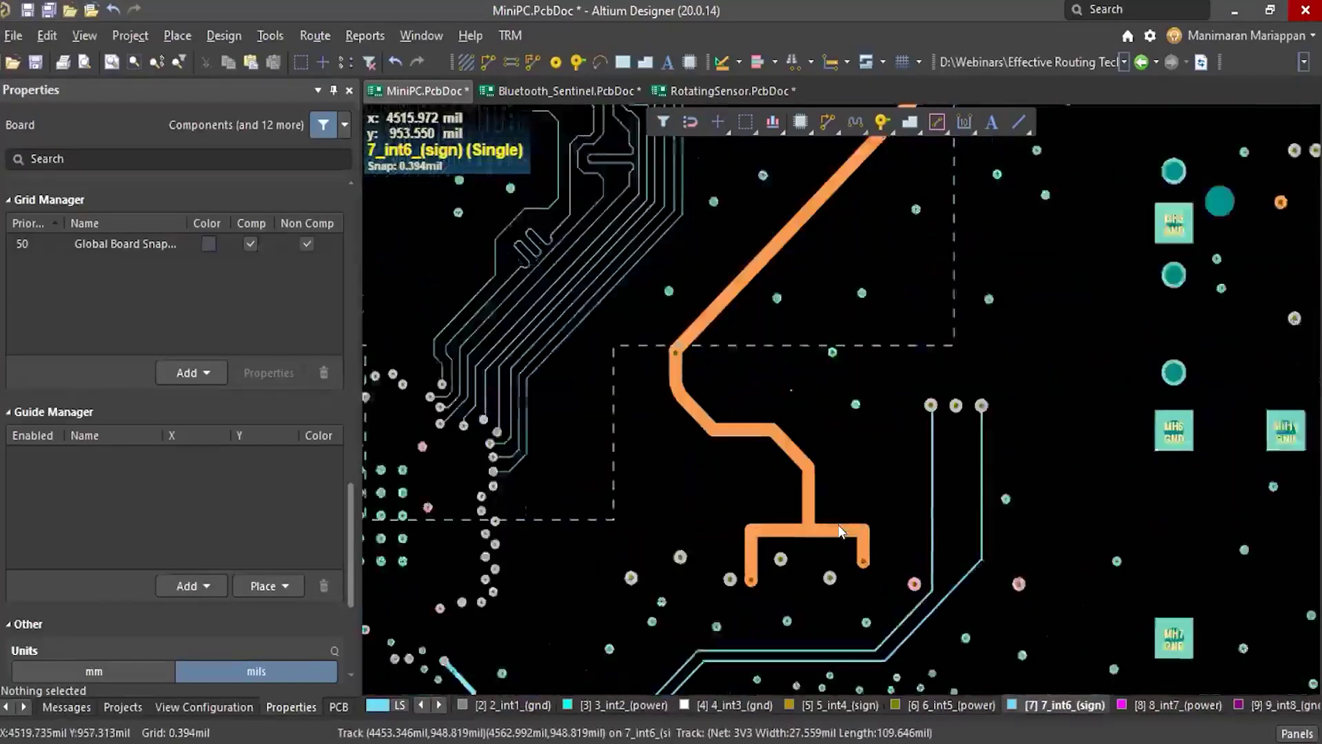
{"action": "scroll", "coordinate": [839, 528], "scroll_direction": "up", "scroll_amount": 2, "text": "ctrl"}
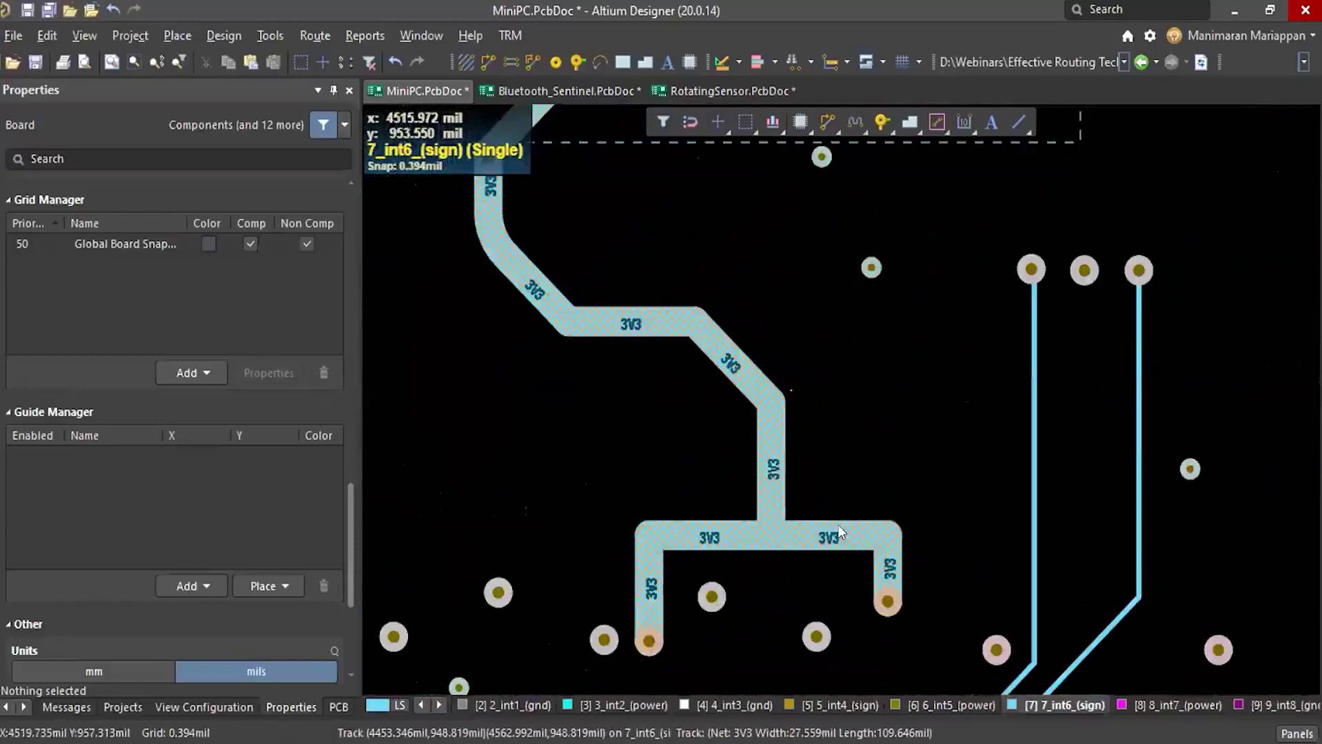
{"action": "scroll", "coordinate": [779, 530], "scroll_direction": "up", "scroll_amount": 1, "text": "ctrl"}
{"action": "left_click", "coordinate": [775, 534]}
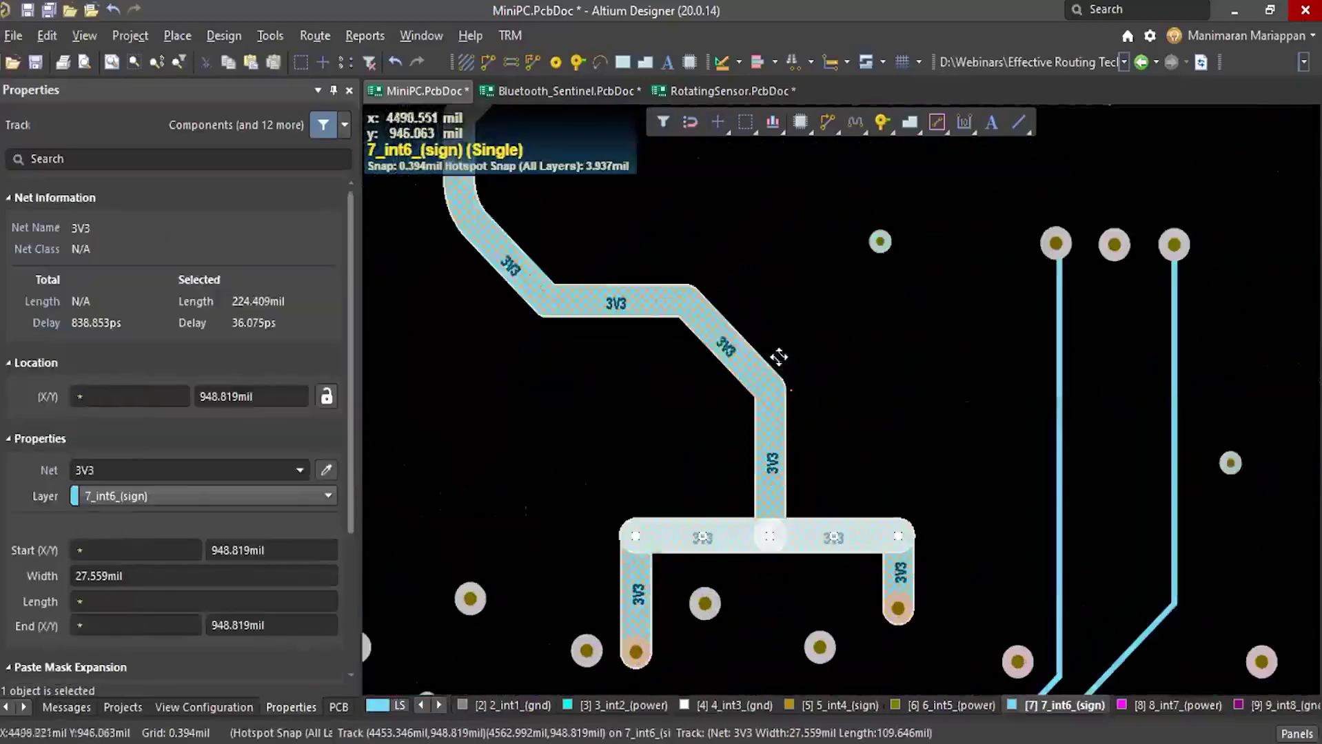
{"action": "left_click_drag", "start_coordinate": [770, 535], "coordinate": [770, 489]}
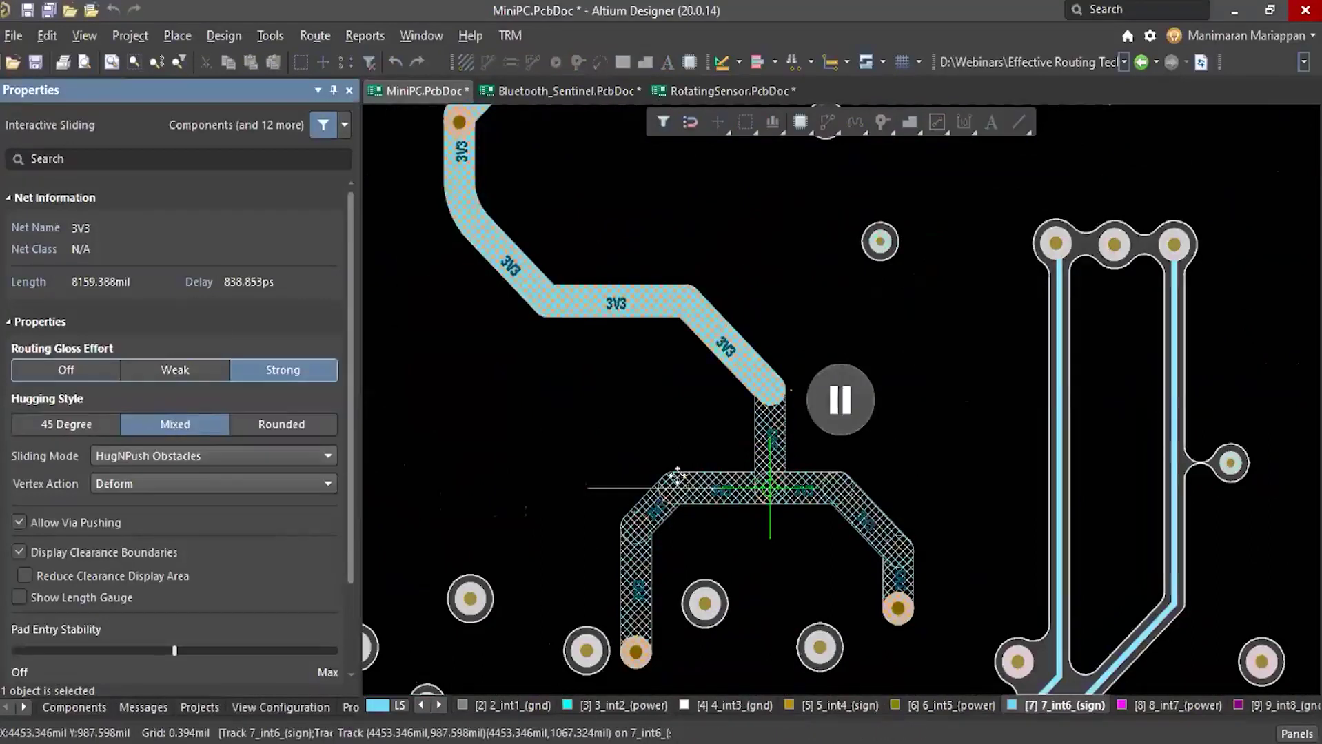
Slide the 3V3 fork farther up using the Rounded hugging style, and bring it back to its original place
{"action": "left_click_drag", "start_coordinate": [769, 490], "coordinate": [773, 286]}
{"action": "key", "text": "space"}
{"action": "key", "text": "space"}
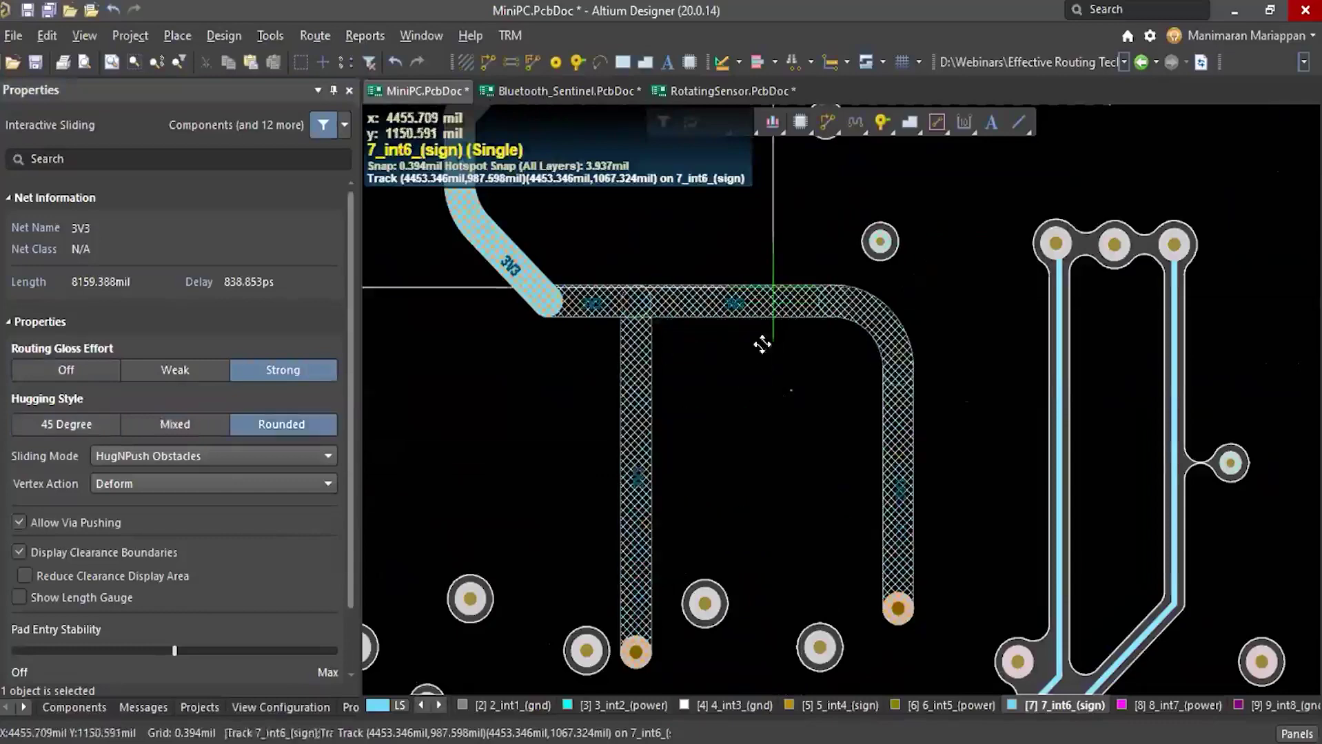
{"action": "mouse_move", "coordinate": [761, 345]}
{"action": "left_mouse_down"}
{"action": "mouse_move", "coordinate": [762, 466]}
{"action": "mouse_move", "coordinate": [779, 433]}
{"action": "mouse_move", "coordinate": [784, 296]}
{"action": "mouse_move", "coordinate": [776, 461]}
{"action": "mouse_move", "coordinate": [765, 447]}
{"action": "mouse_move", "coordinate": [781, 428]}
{"action": "mouse_move", "coordinate": [785, 461]}
{"action": "mouse_move", "coordinate": [770, 444]}
{"action": "mouse_move", "coordinate": [770, 245]}
{"action": "mouse_move", "coordinate": [759, 536]}
{"action": "left_mouse_up"}
{"action": "key", "text": "space"}
{"action": "key", "text": "space"}
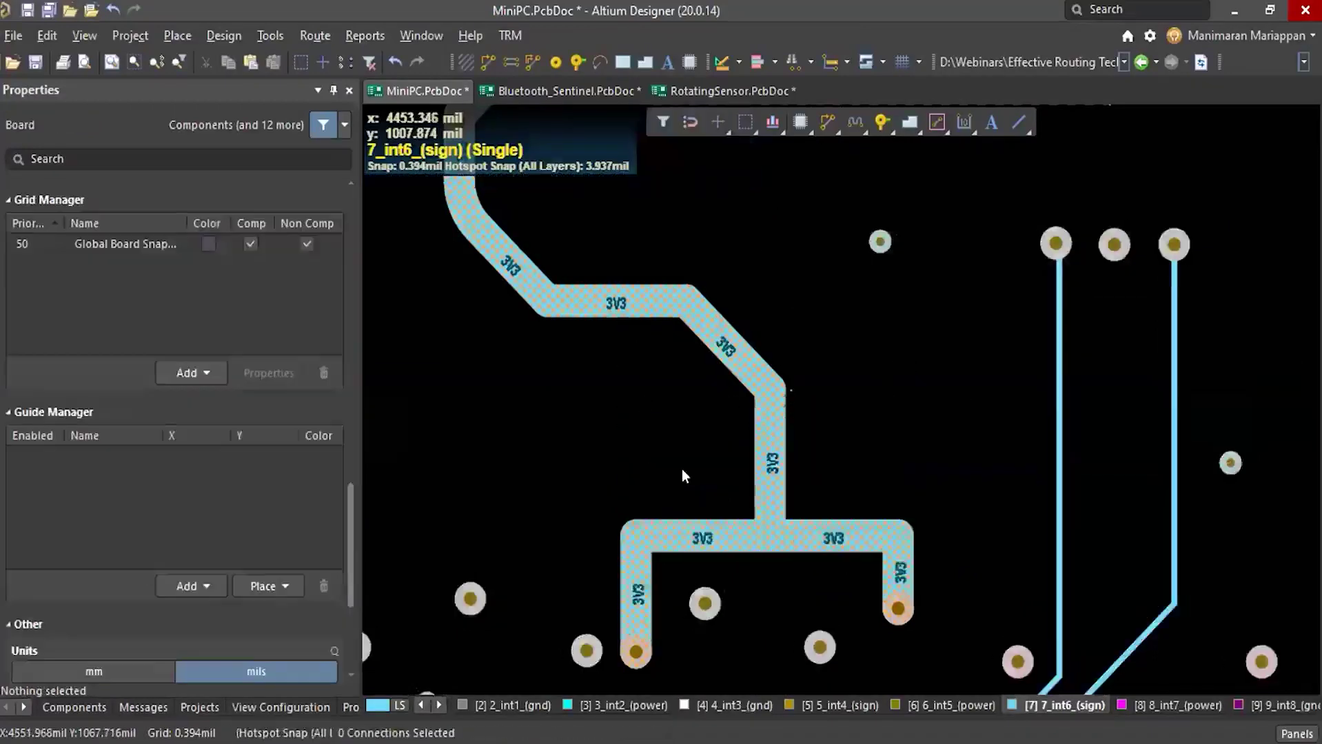
{"action": "scroll", "coordinate": [682, 474], "scroll_direction": "down", "scroll_amount": 7, "text": "ctrl"}
{"action": "scroll", "coordinate": [695, 415], "scroll_direction": "down", "scroll_amount": 4, "text": "ctrl"}
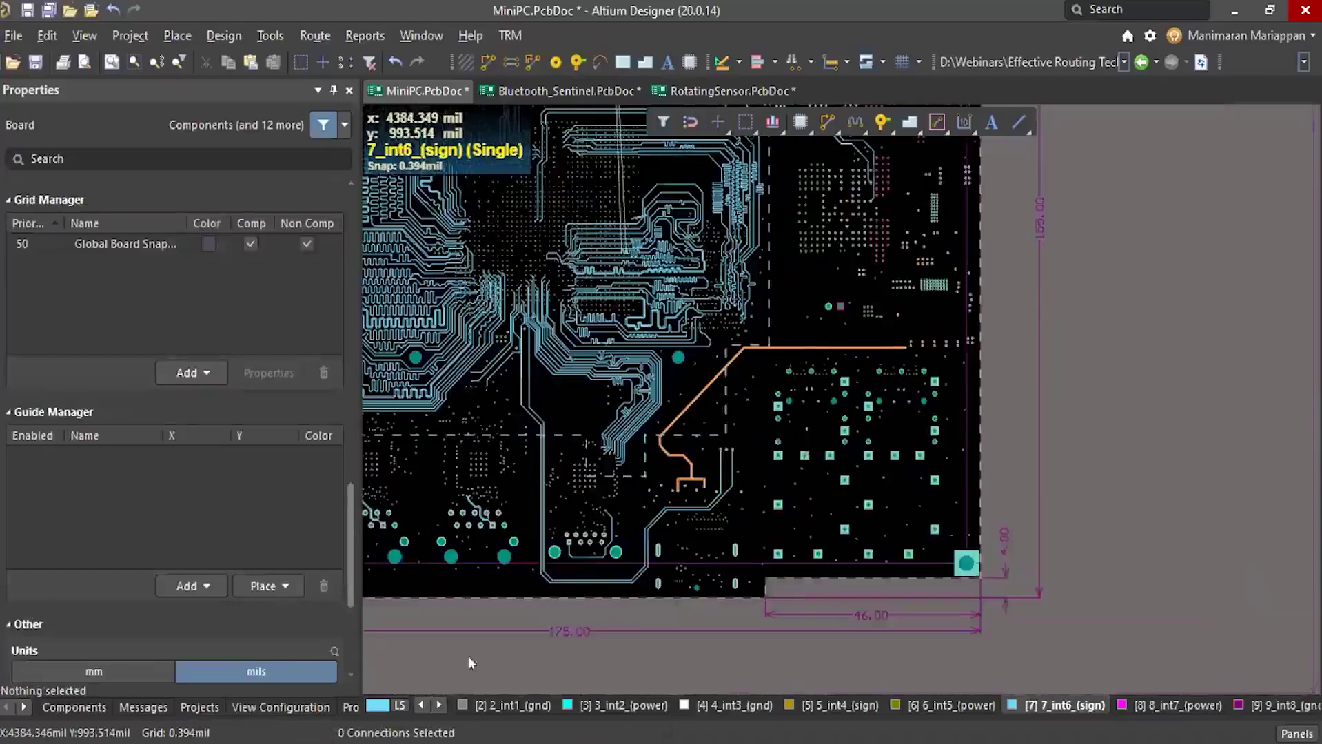
{"action": "key", "text": "ctrl+Page_Down"}
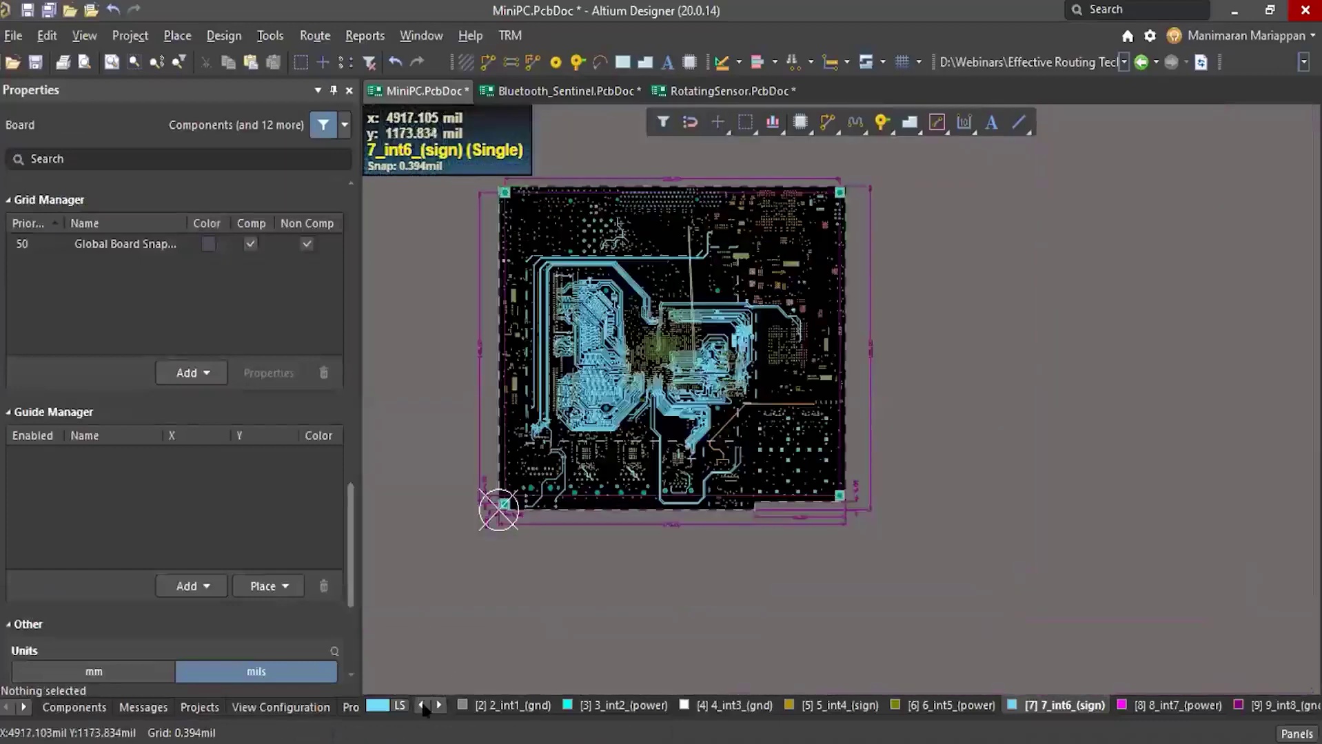
{"action": "key", "text": "Page_Up"}
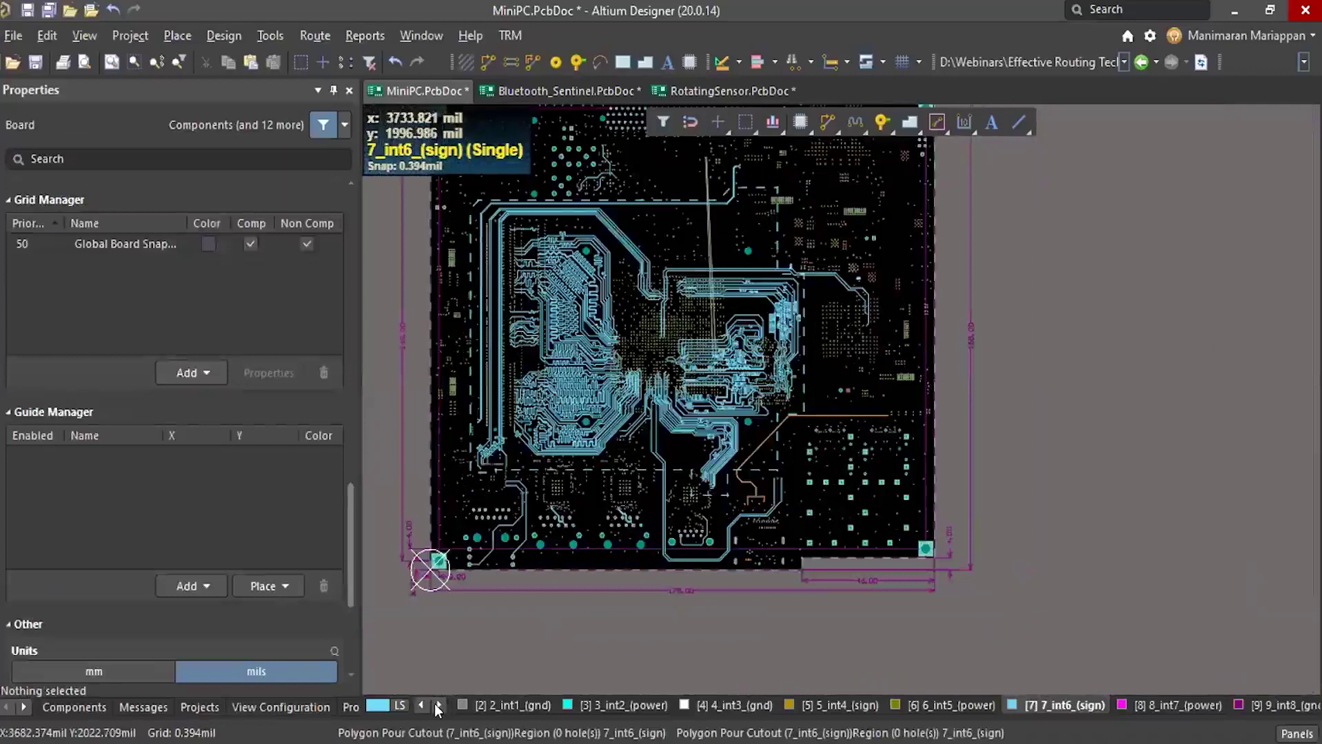
{"action": "key", "text": "Page_Up"}
{"action": "key", "text": "Page_Up"}
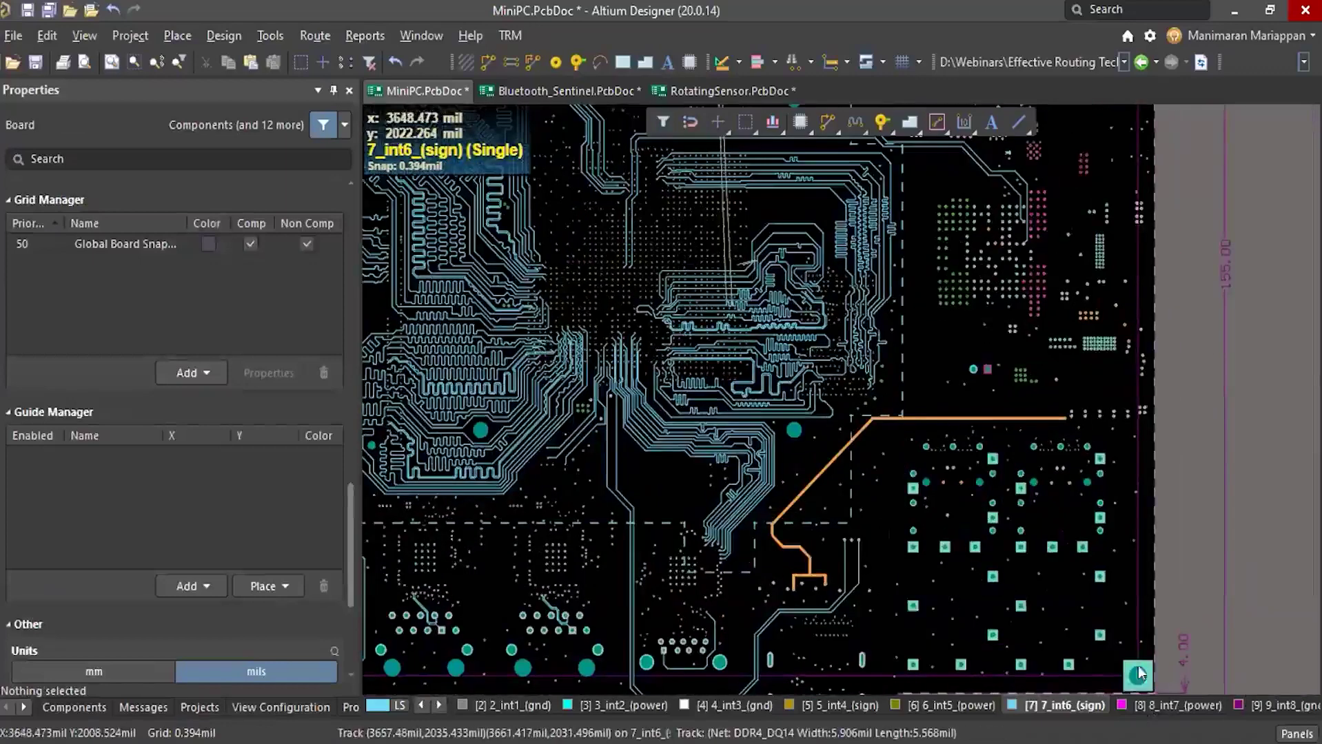
Bring the whole MiniPC board into view and make 1_Top the active layer
{"action": "key", "text": "Page_Down"}
{"action": "key", "text": "Page_Down"}
{"action": "key", "text": "KP_Multiply"}
{"action": "key", "text": "KP_Multiply"}
{"action": "key", "text": "KP_Multiply"}
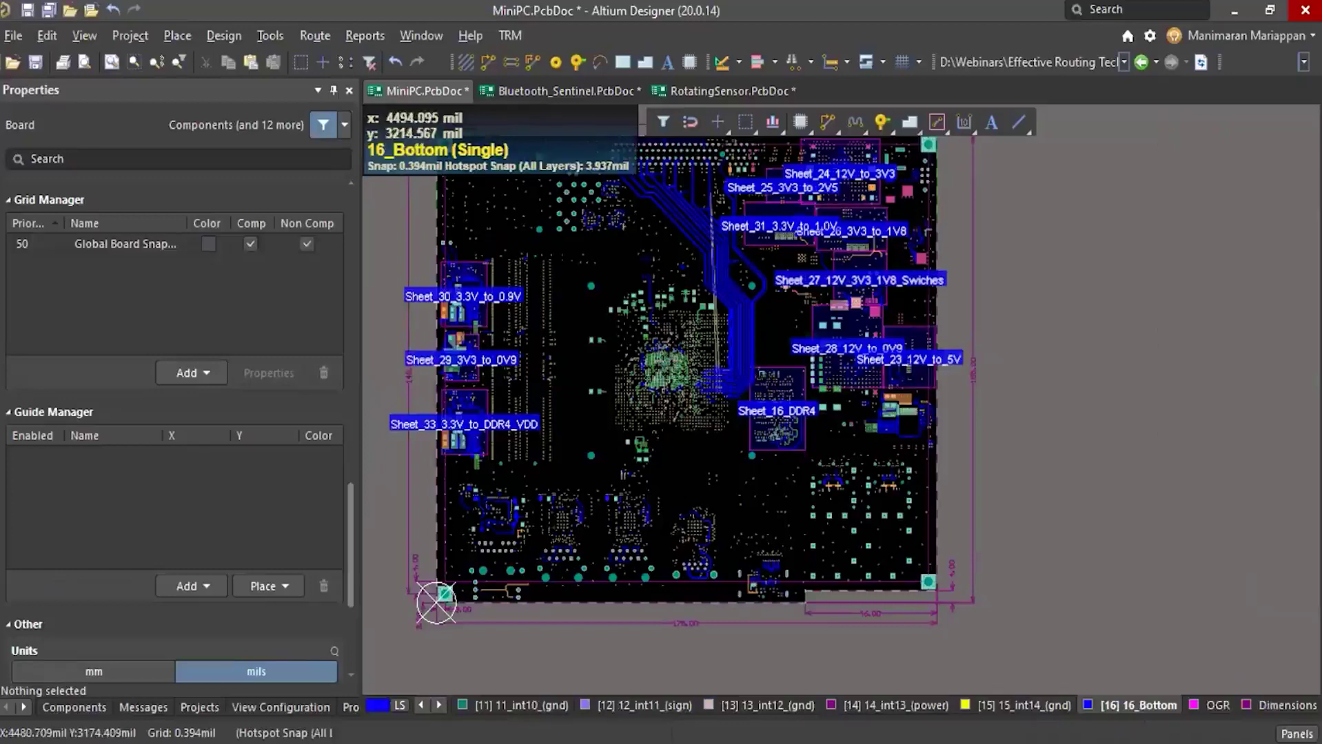
{"action": "scroll", "coordinate": [481, 640], "scroll_direction": "up", "scroll_amount": 2, "text": "ctrl"}
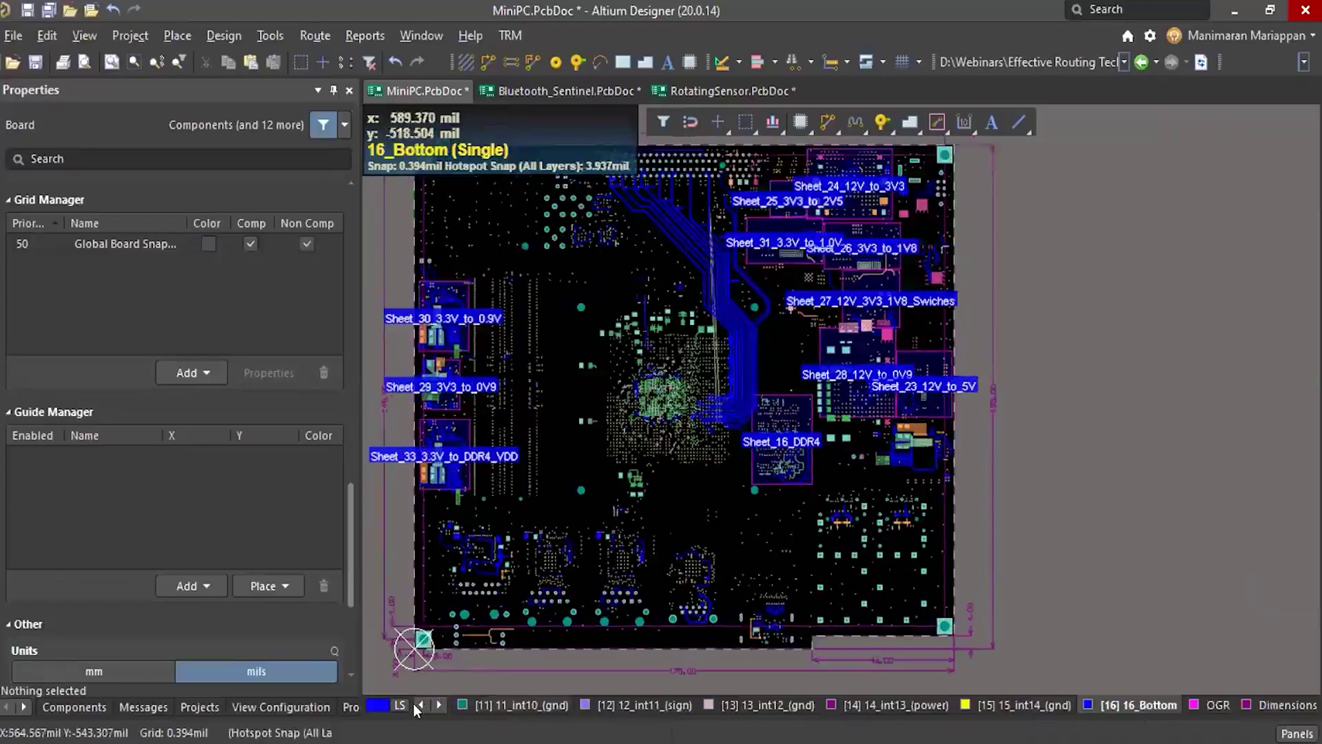
{"action": "left_click", "coordinate": [418, 706]}
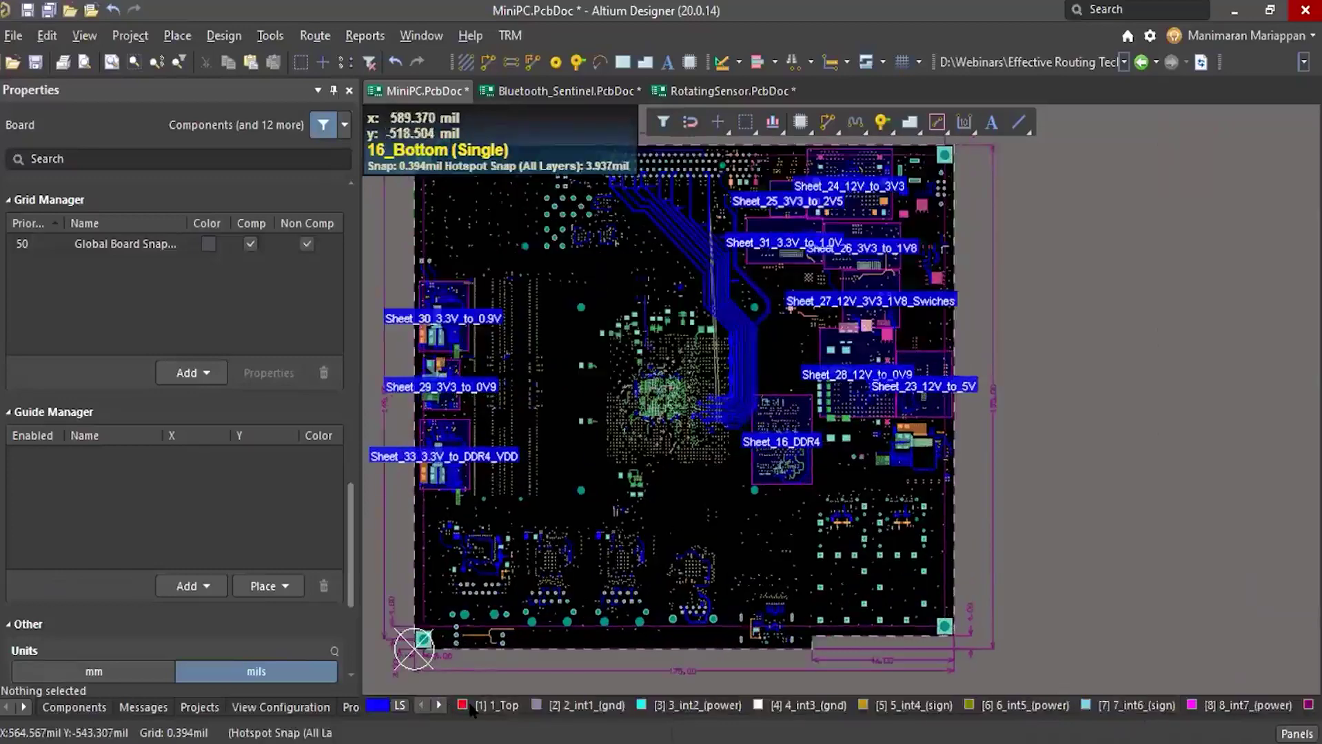
{"action": "key", "text": "KP_Multiply"}
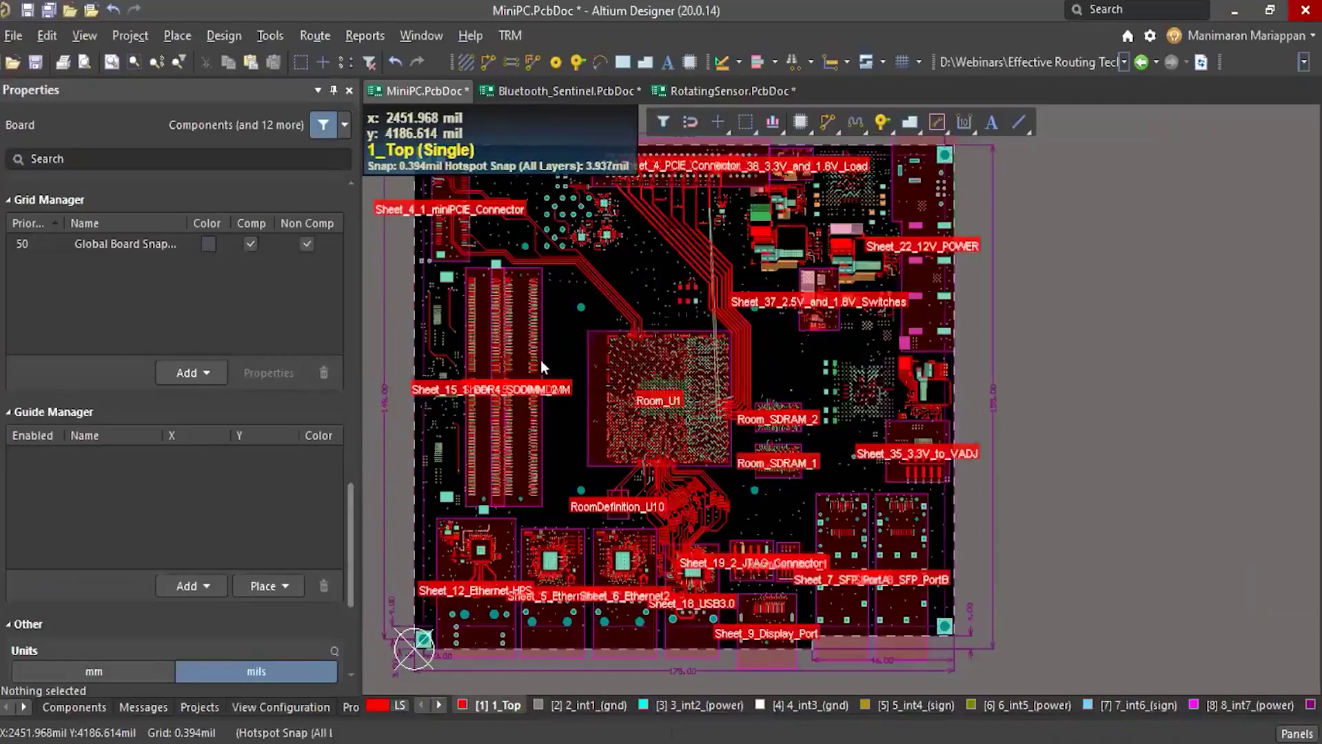
{"action": "scroll", "coordinate": [649, 393], "scroll_direction": "up", "scroll_amount": 5, "text": "ctrl"}
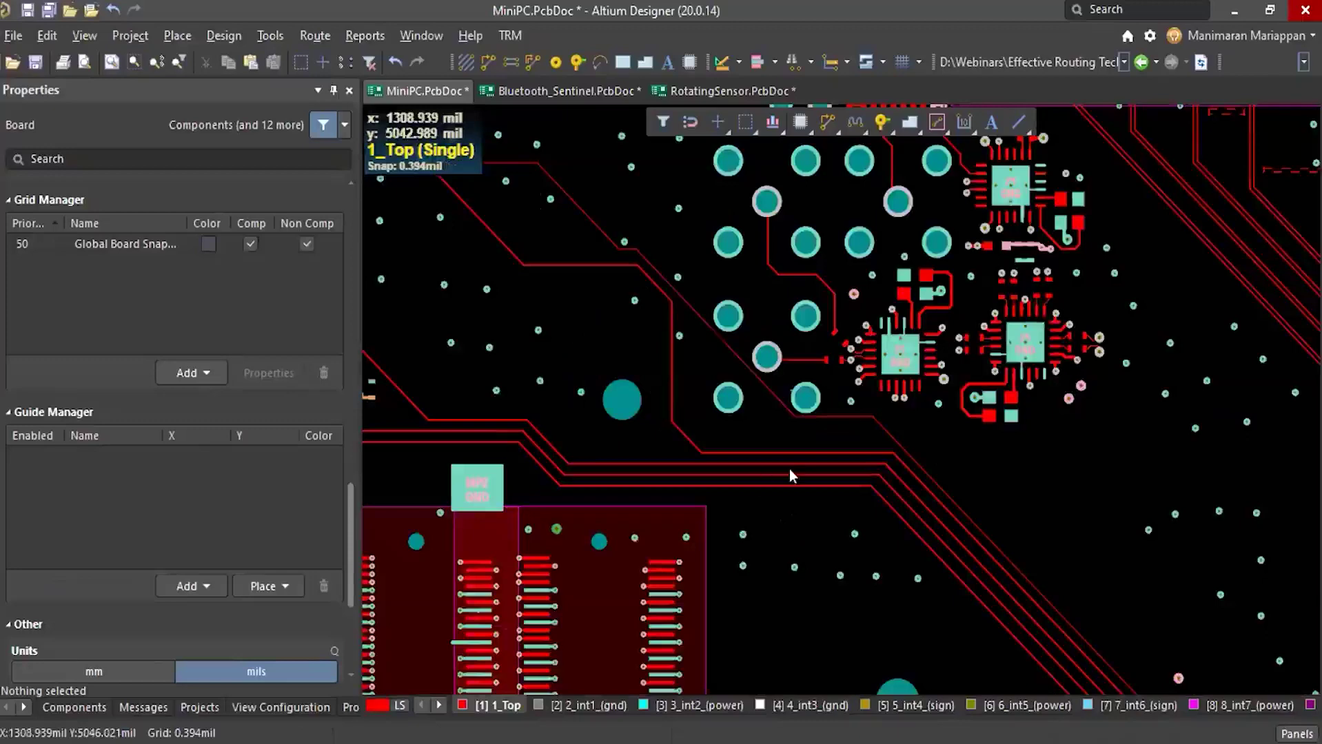
{"action": "scroll", "coordinate": [743, 470], "scroll_direction": "down", "scroll_amount": 3, "text": "ctrl"}
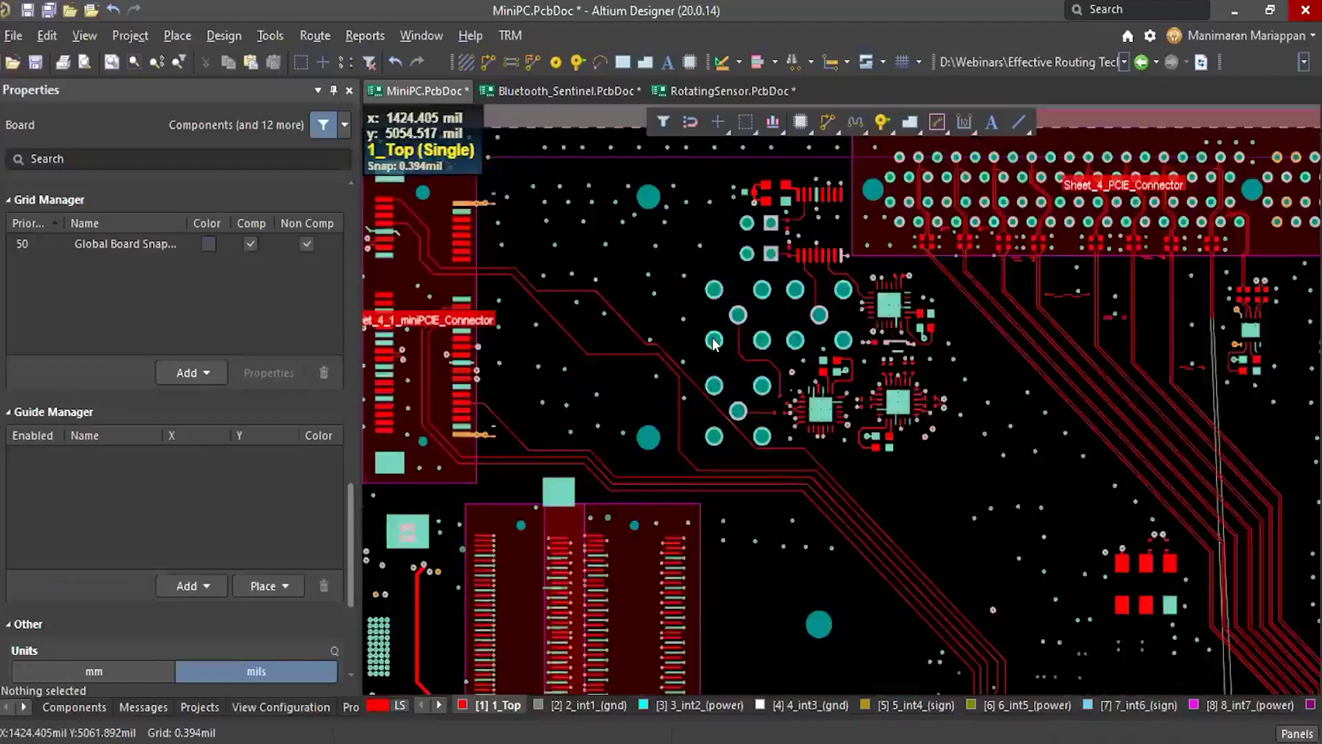
{"action": "scroll", "coordinate": [611, 334], "scroll_direction": "down", "scroll_amount": 5, "text": "ctrl"}
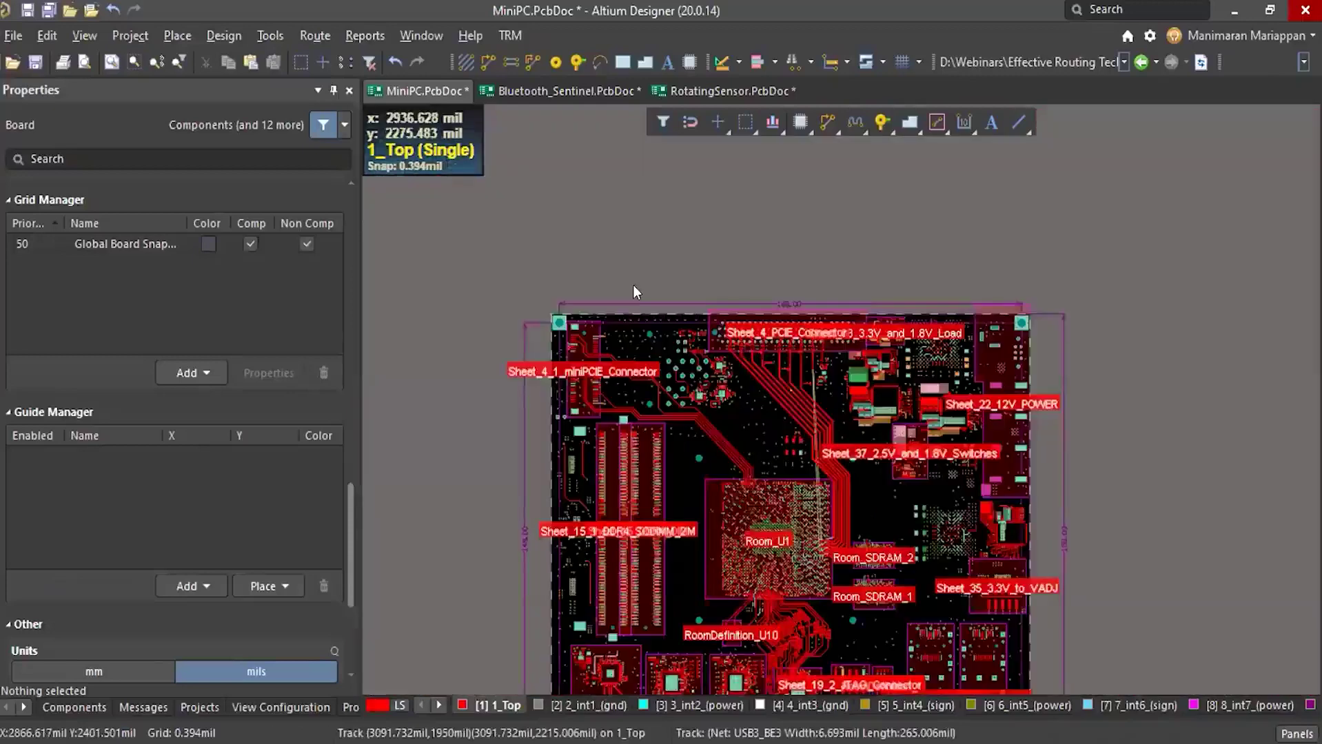
{"action": "scroll", "coordinate": [1058, 384], "scroll_direction": "down", "scroll_amount": 1, "text": "ctrl"}
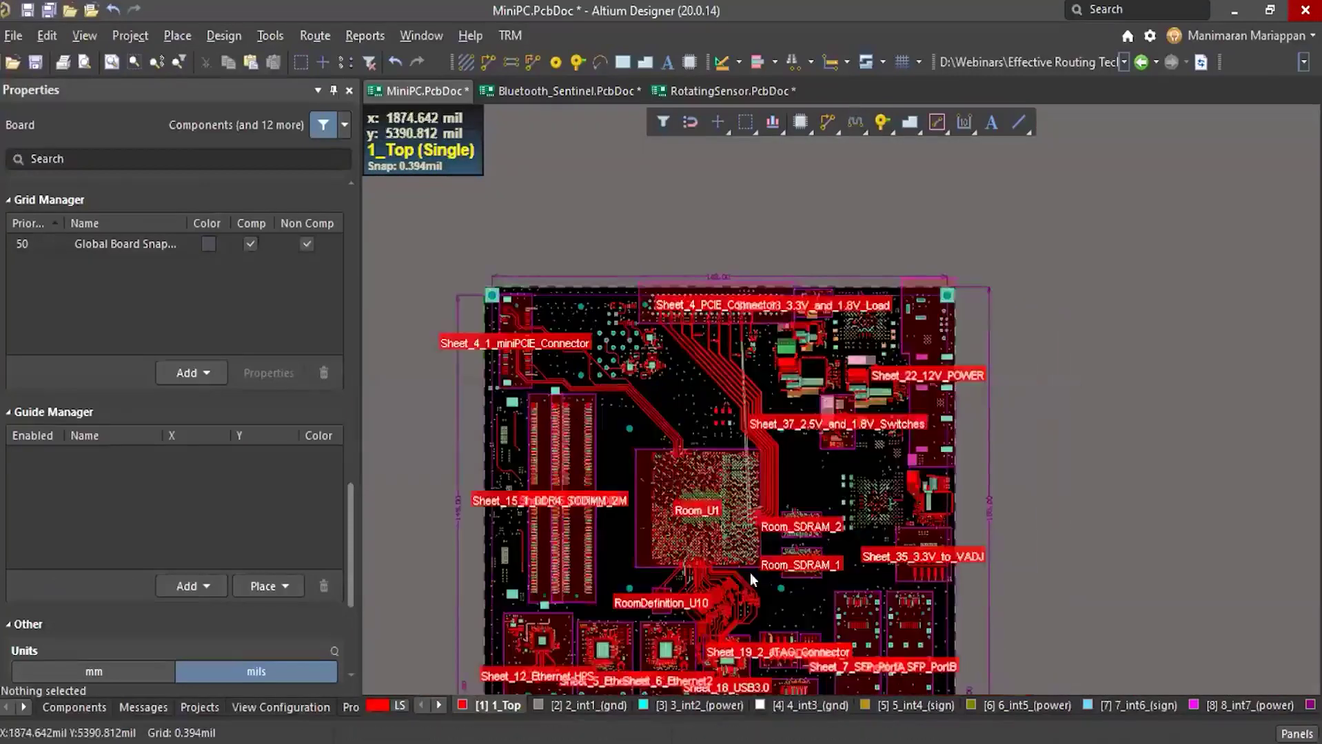
{"action": "key", "text": "ctrl+Page_Down"}
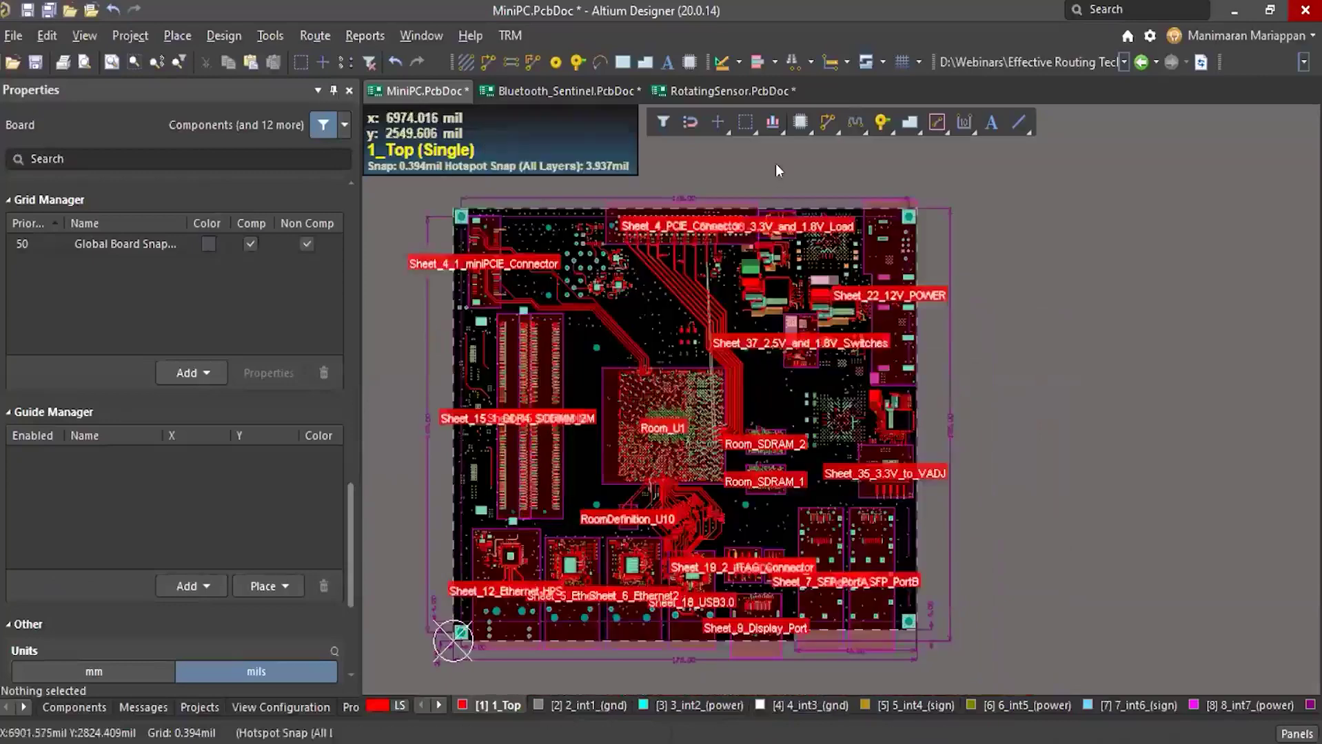
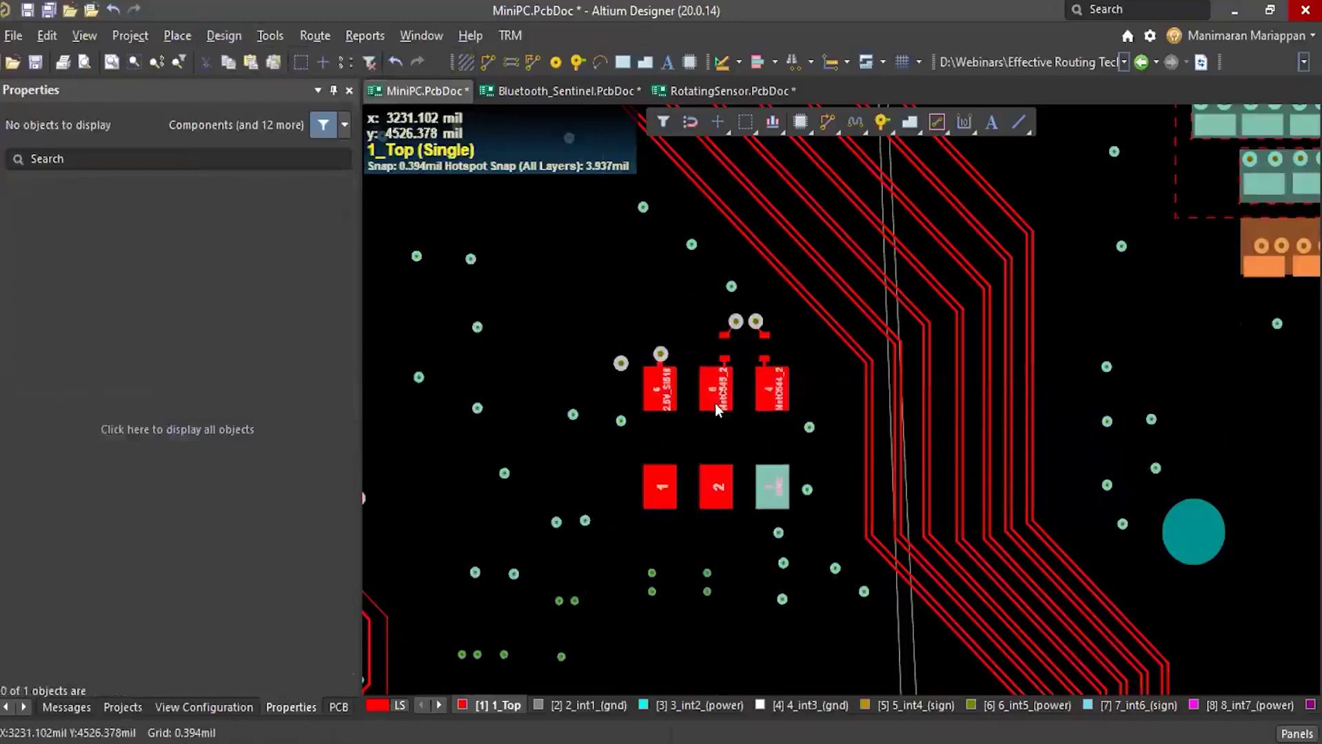
Create an orthogonal room from oscillator U32 and the two small capacitors above its pads 4 and 5
{"action": "left_click", "coordinate": [667, 432]}
{"action": "left_click", "coordinate": [712, 426]}
{"action": "left_click", "coordinate": [657, 435]}
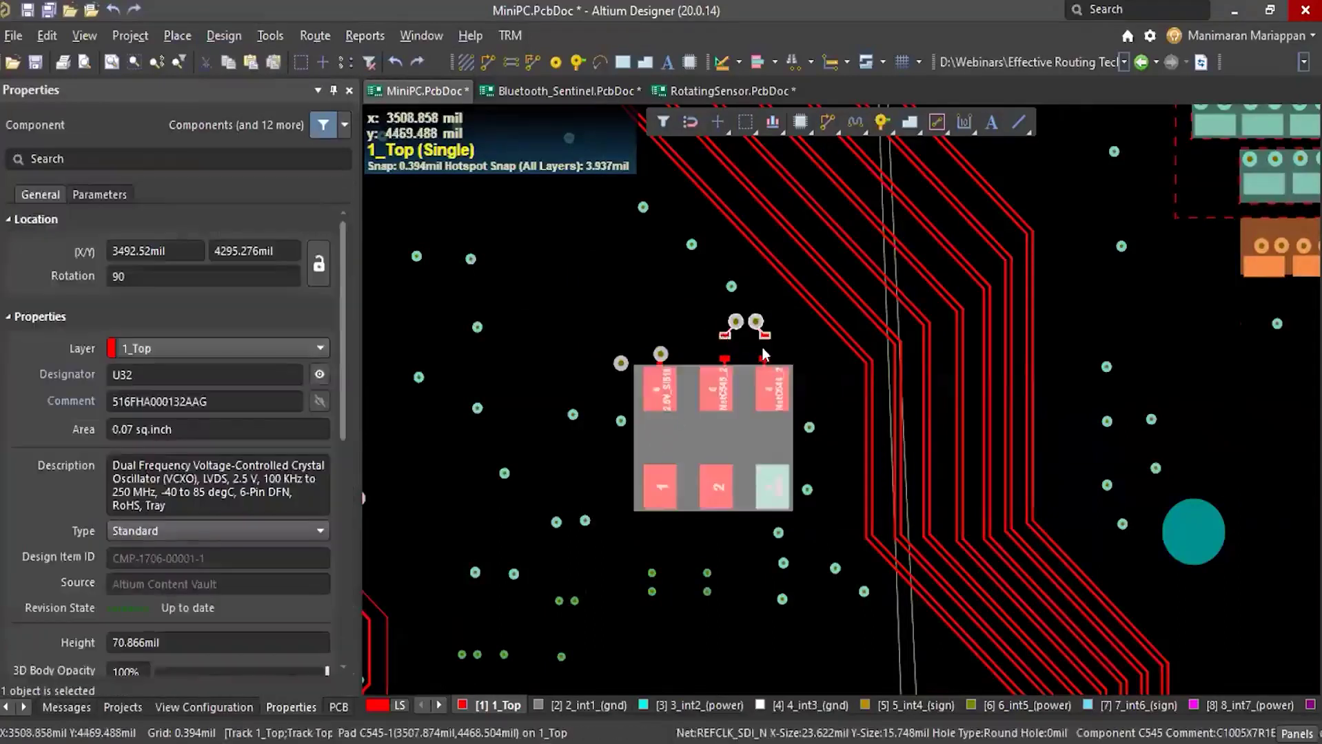
{"action": "left_click", "coordinate": [731, 349], "text": "shift"}
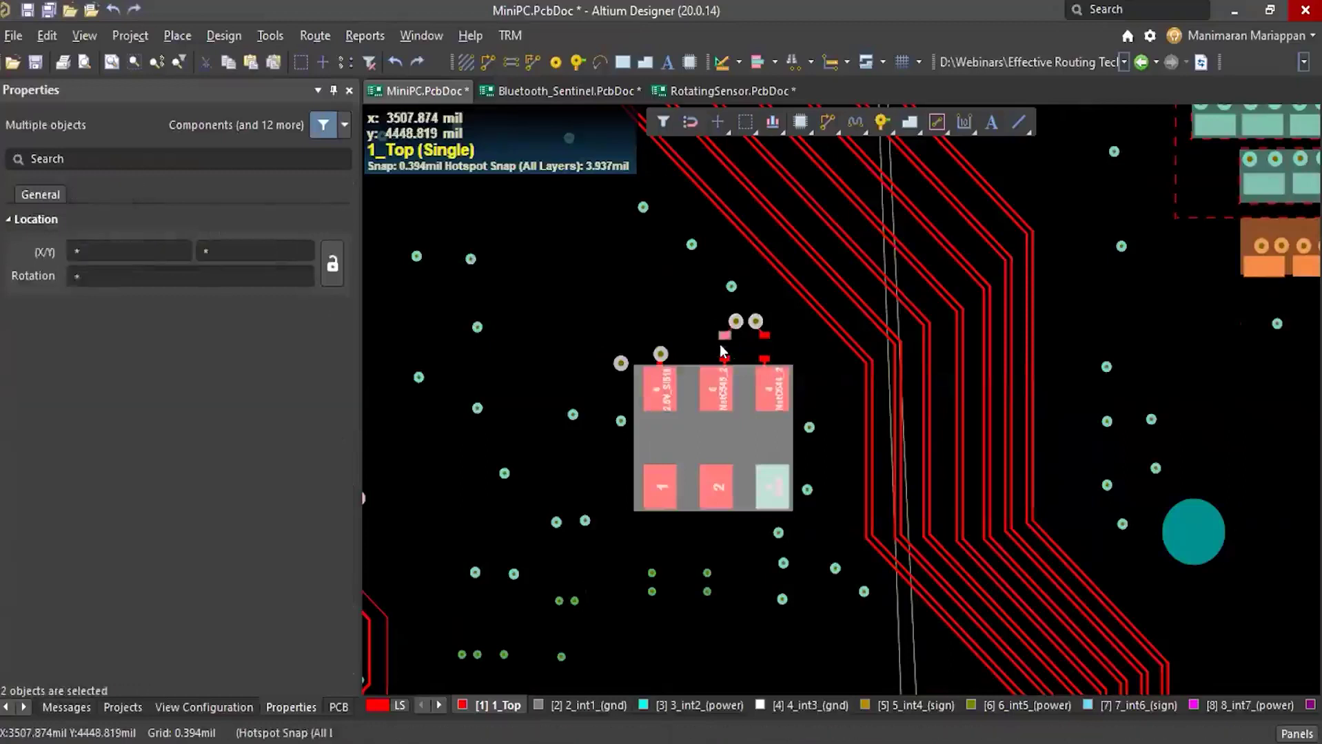
{"action": "left_click", "coordinate": [765, 346], "text": "shift"}
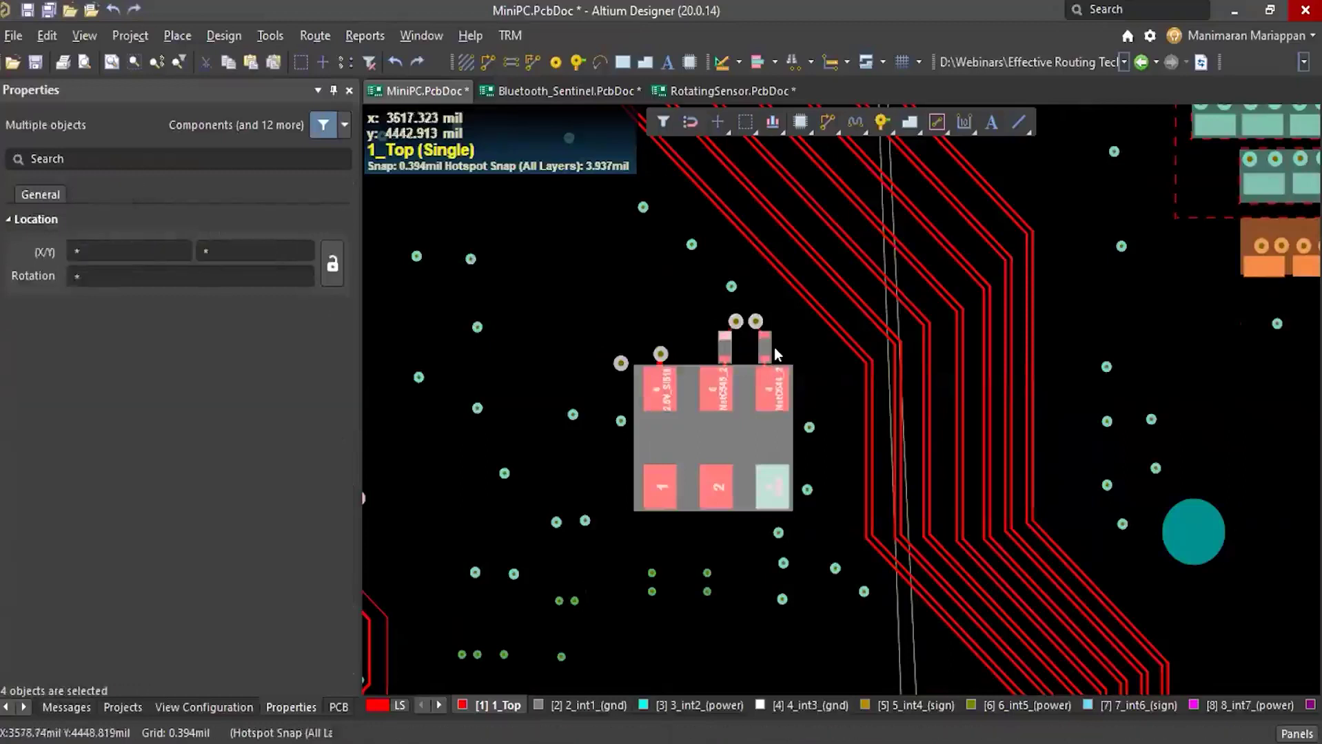
{"action": "left_click", "coordinate": [223, 36]}
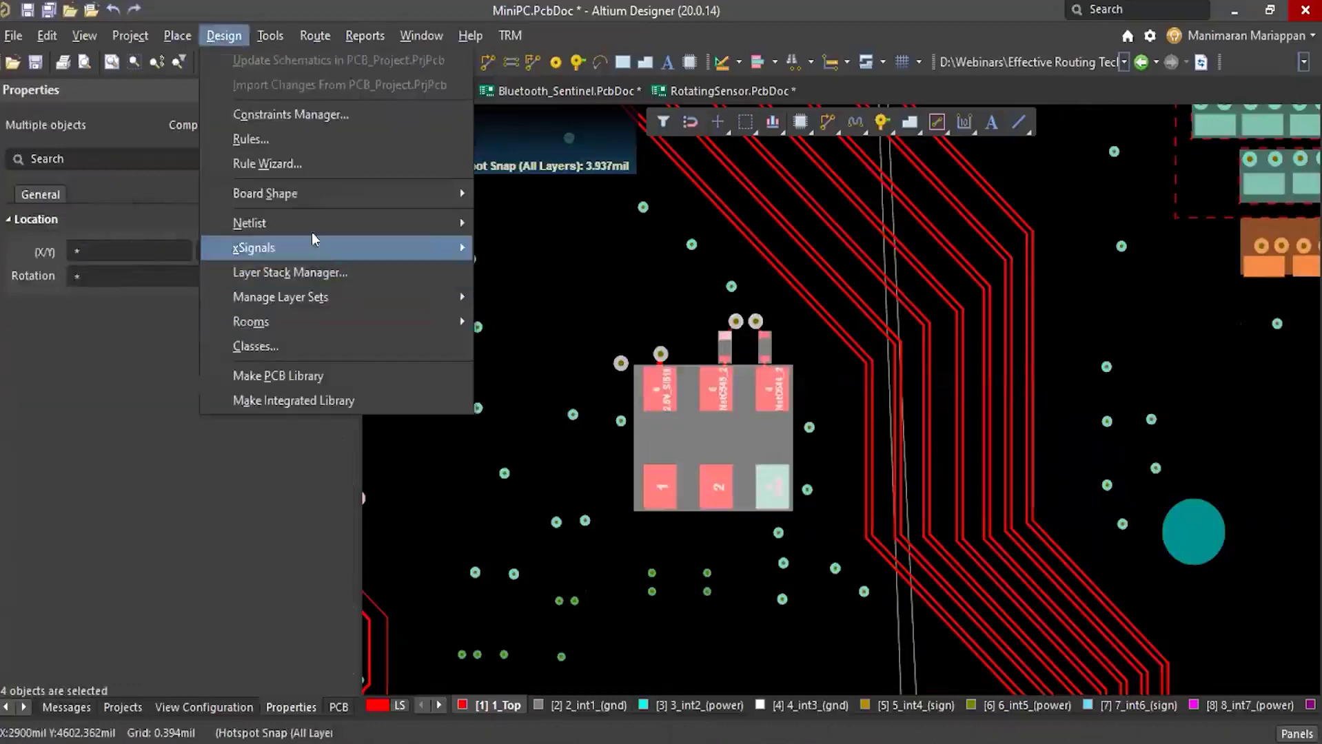
{"action": "mouse_move", "coordinate": [316, 321]}
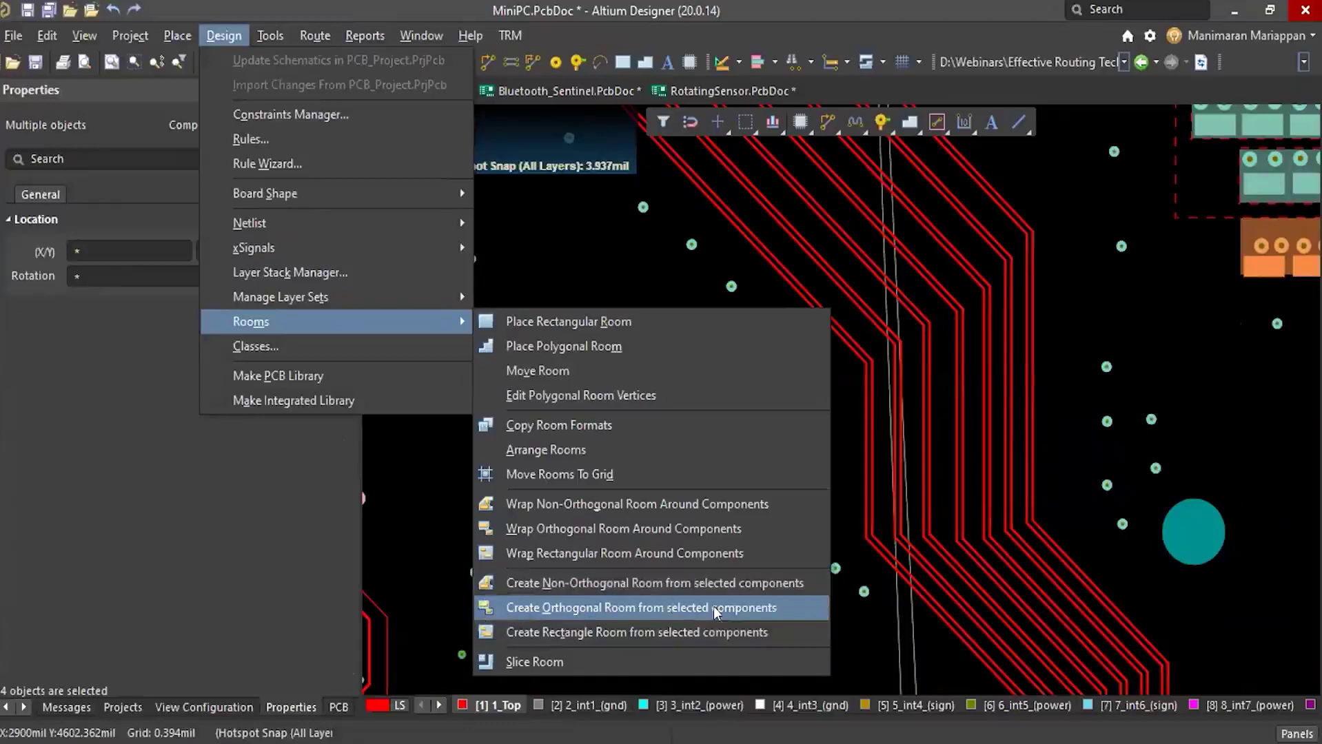
{"action": "left_click", "coordinate": [563, 607]}
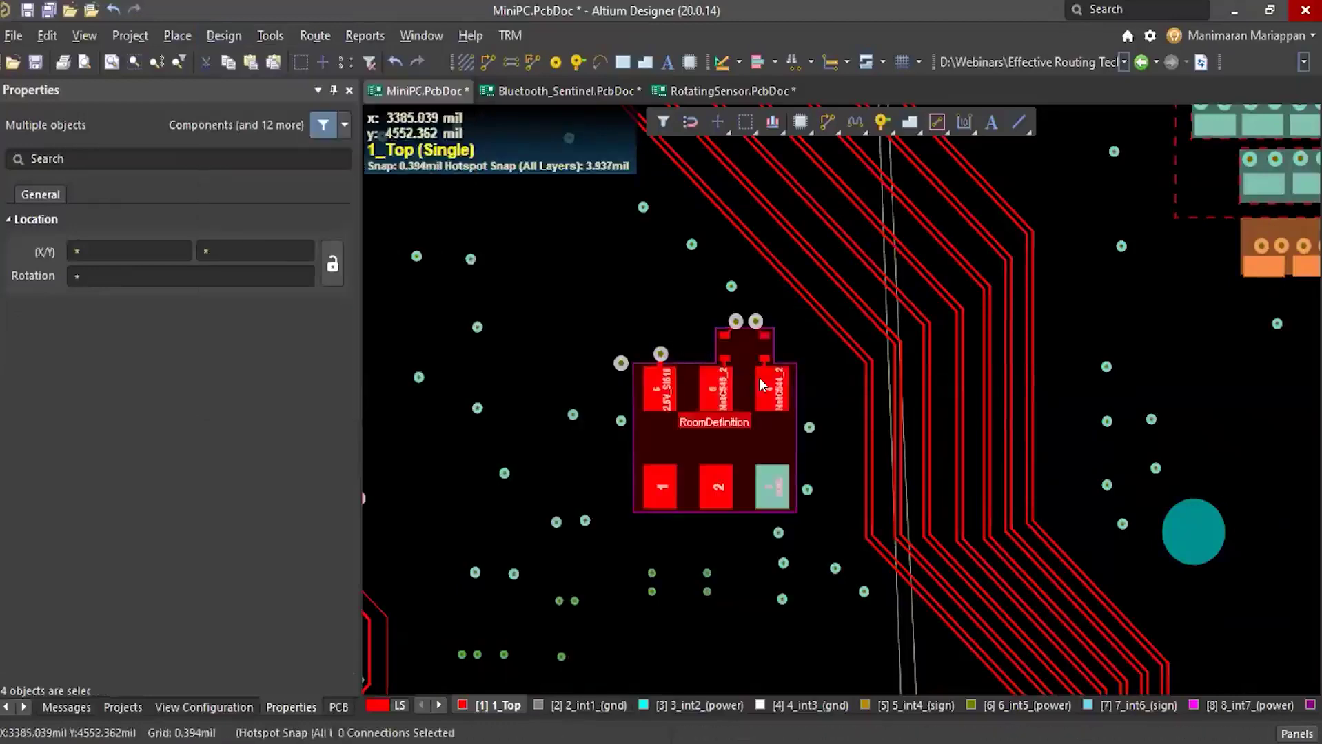
{"action": "scroll", "coordinate": [762, 380], "scroll_direction": "up", "scroll_amount": 3, "text": "ctrl"}
{"action": "left_click", "coordinate": [790, 338]}
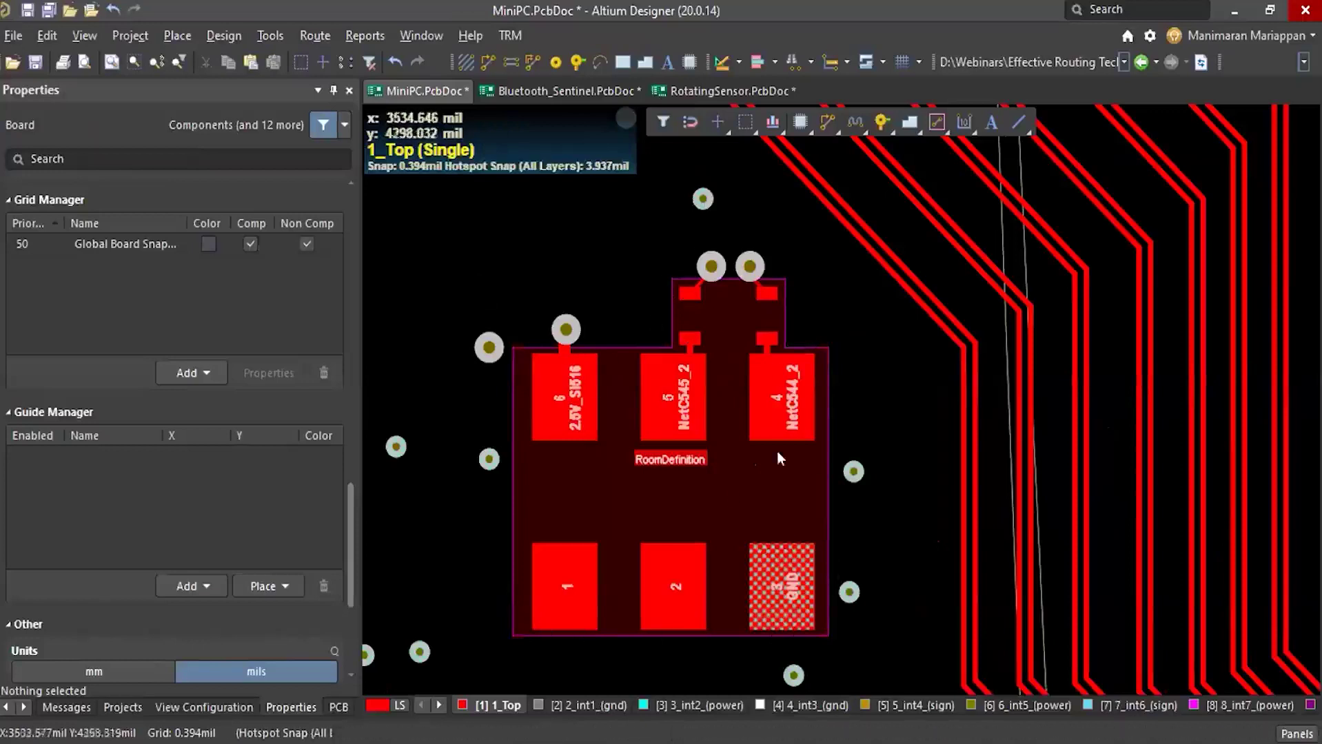
{"action": "scroll", "coordinate": [636, 462], "scroll_direction": "down", "scroll_amount": 3, "text": "ctrl"}
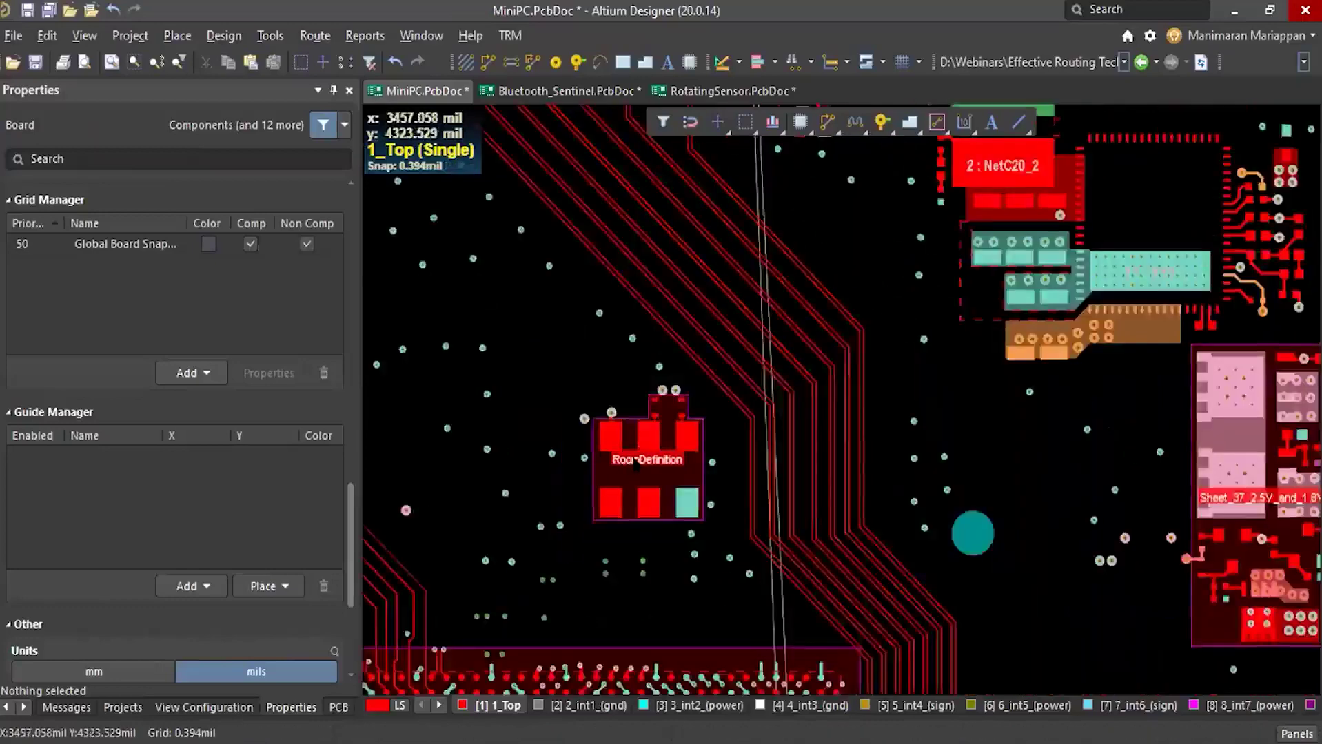
{"action": "scroll", "coordinate": [636, 463], "scroll_direction": "down", "scroll_amount": 3, "text": "ctrl"}
{"action": "scroll", "coordinate": [635, 463], "scroll_direction": "up", "scroll_amount": 1, "text": "ctrl"}
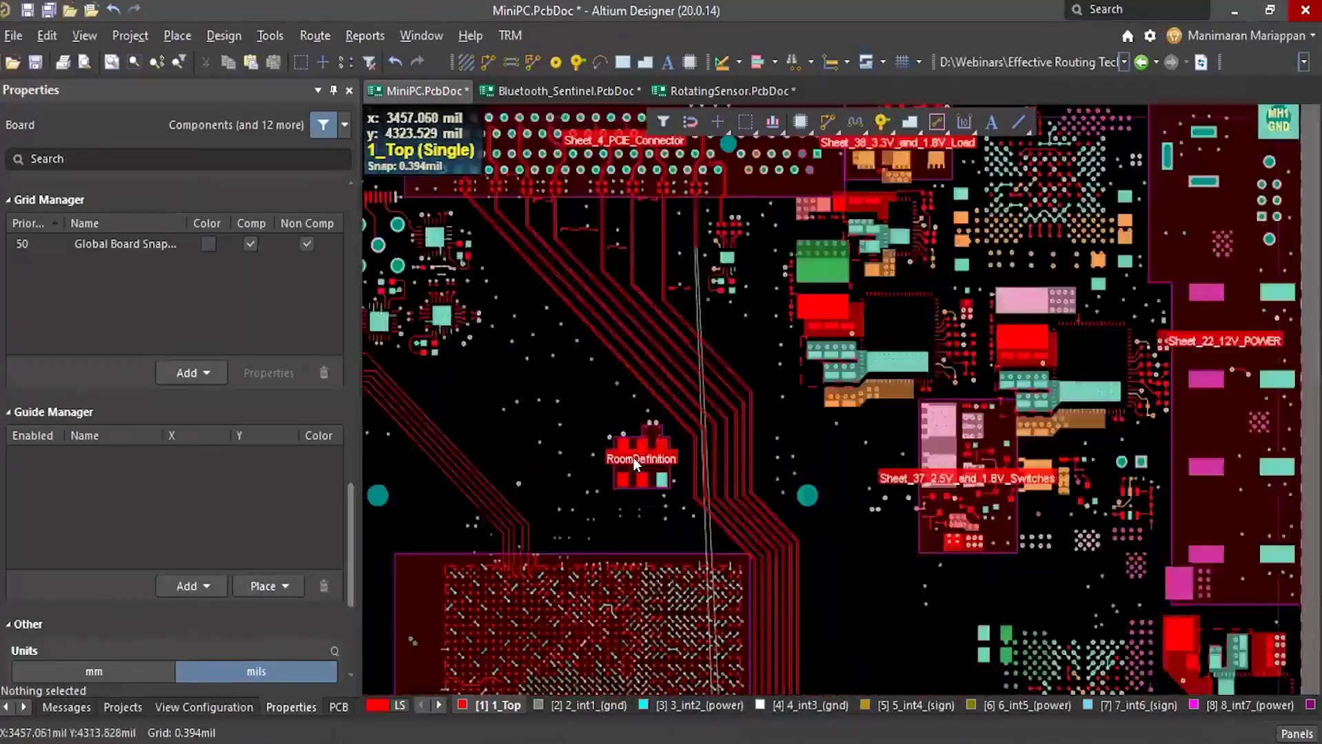
{"action": "scroll", "coordinate": [634, 460], "scroll_direction": "up", "scroll_amount": 4, "text": "ctrl"}
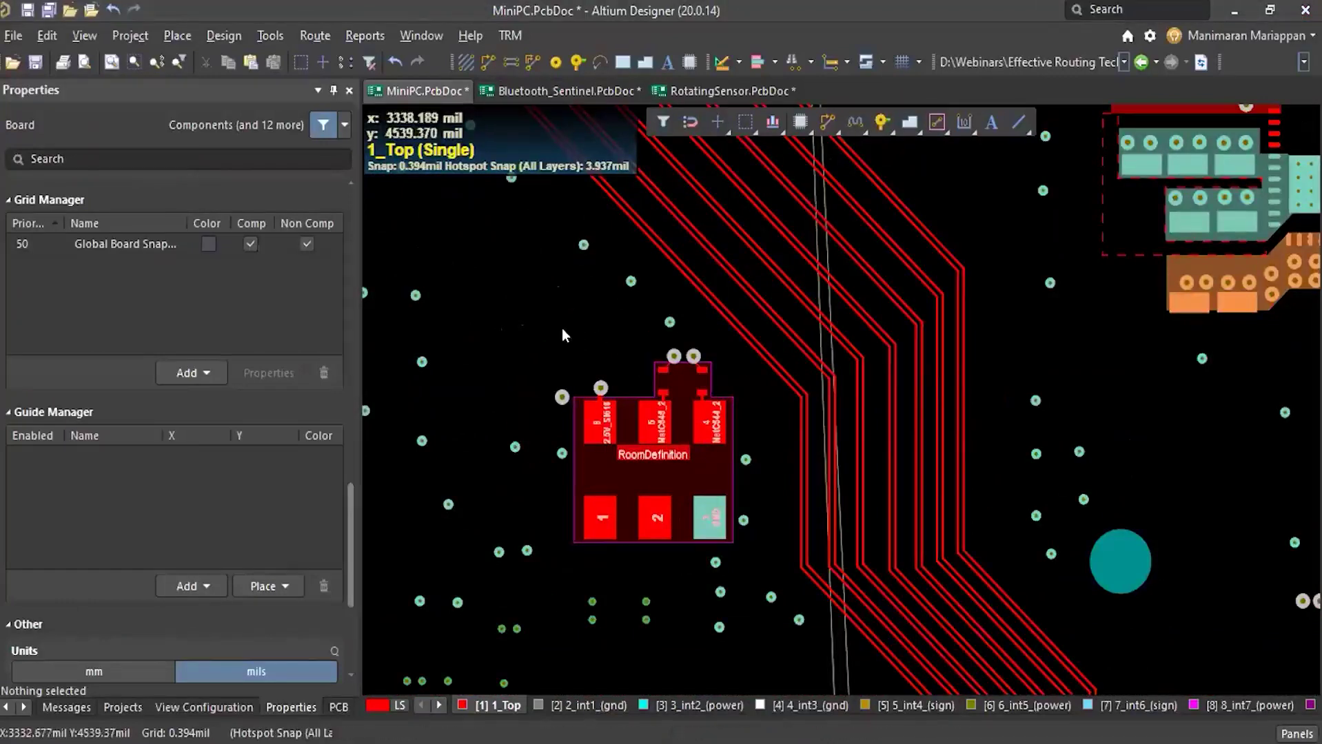
{"action": "left_click", "coordinate": [604, 463]}
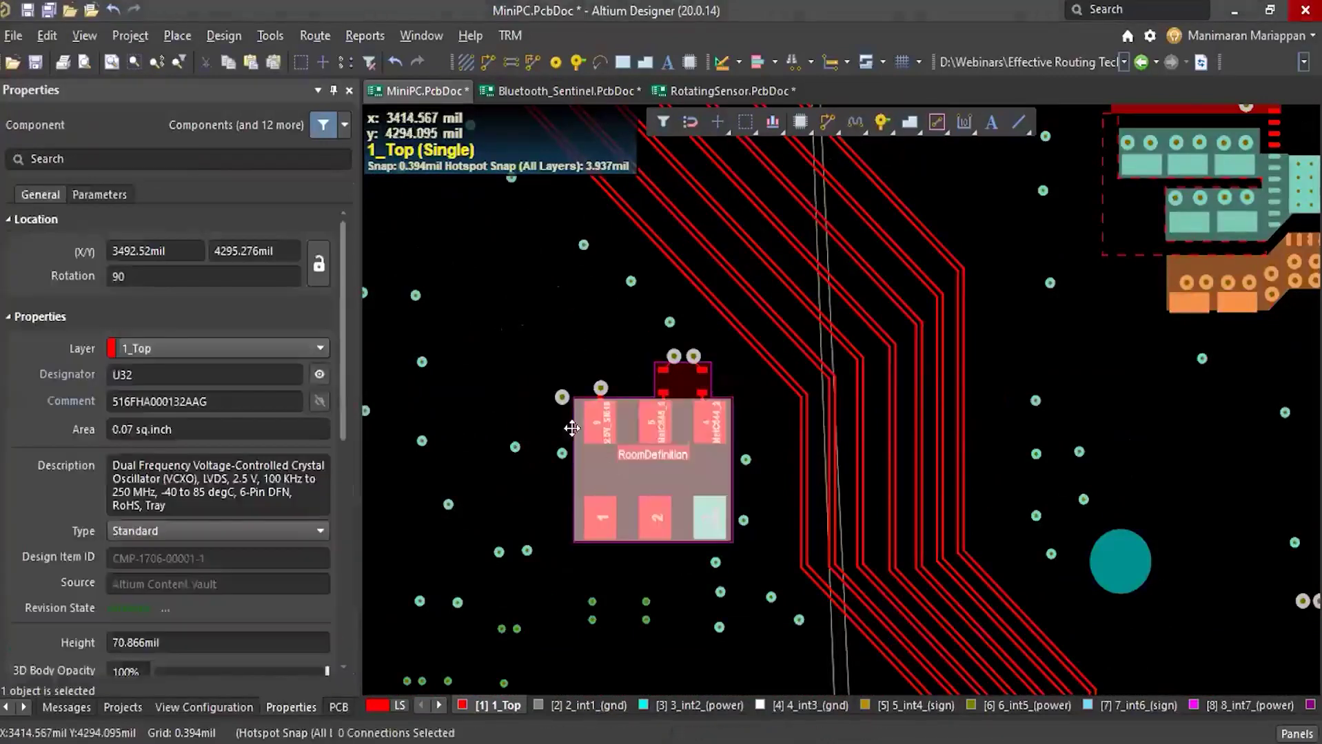
{"action": "left_click", "coordinate": [497, 271]}
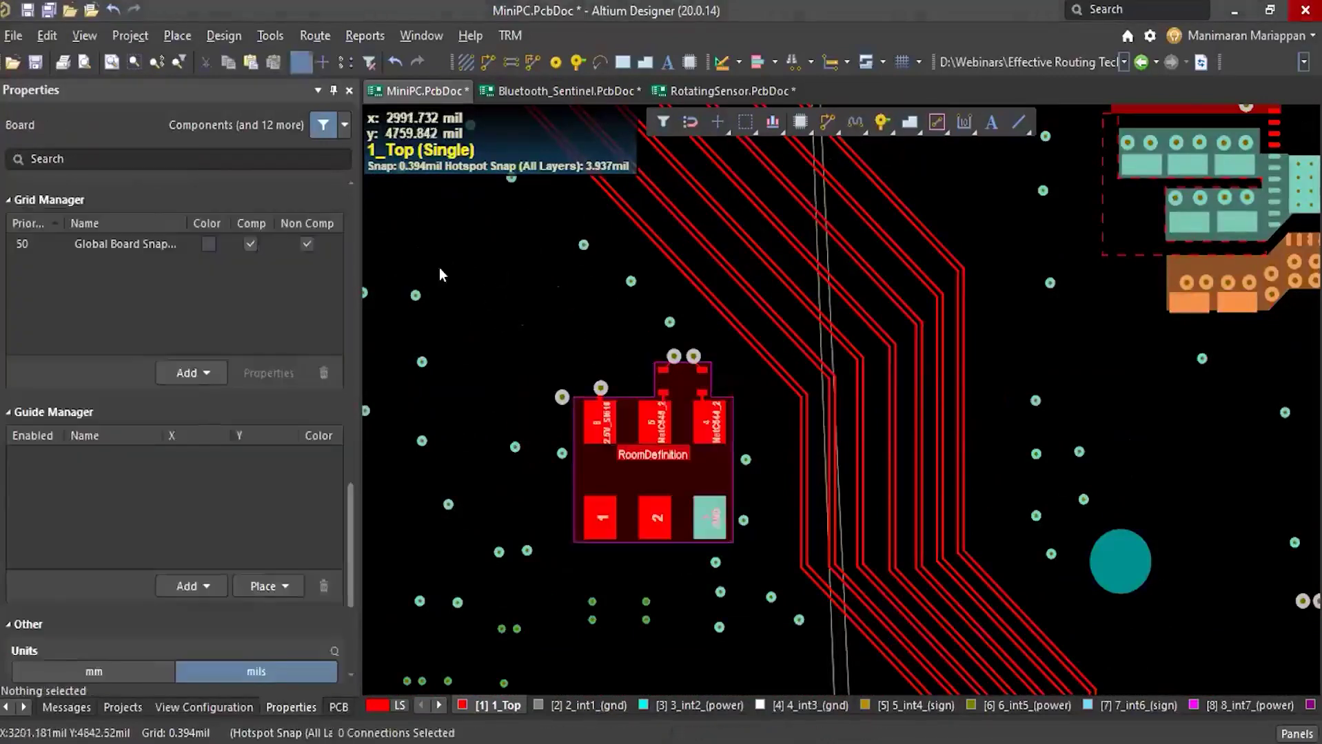
{"action": "left_click", "coordinate": [207, 33]}
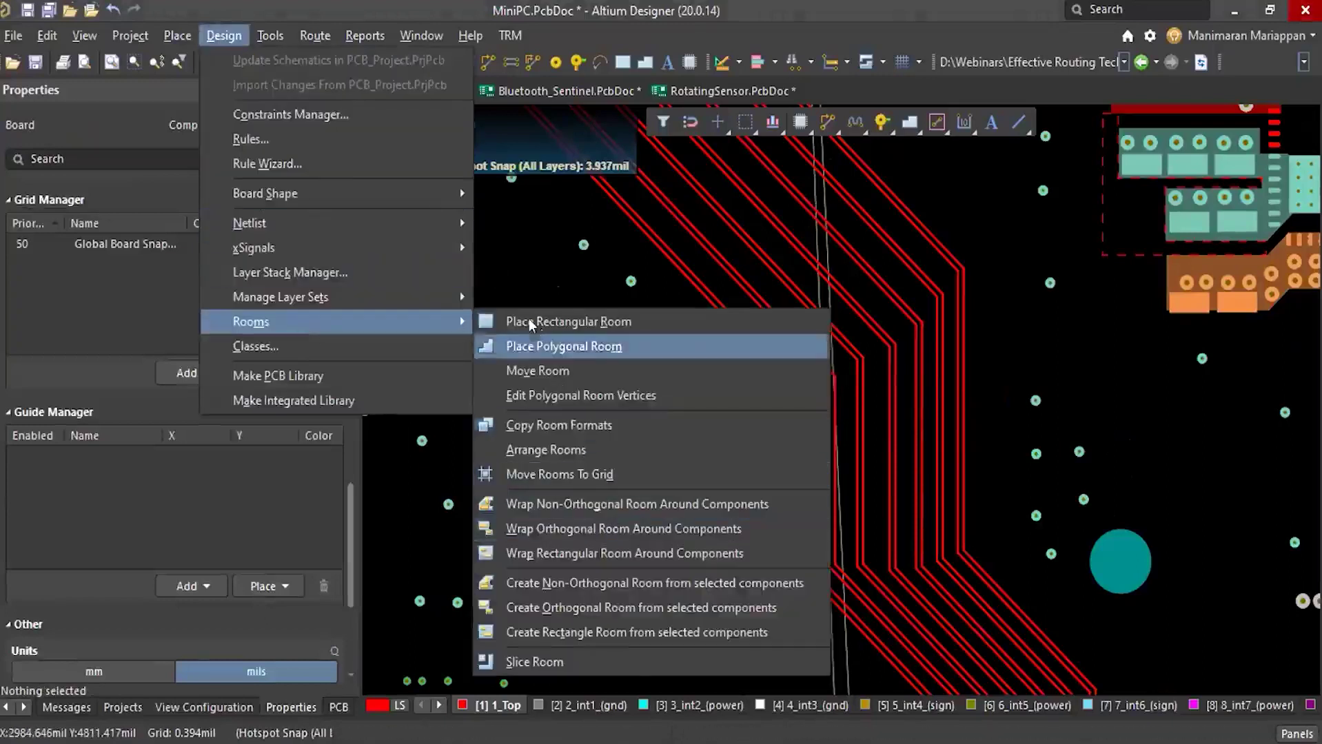
{"action": "left_click", "coordinate": [529, 316]}
{"action": "left_click", "coordinate": [759, 555]}
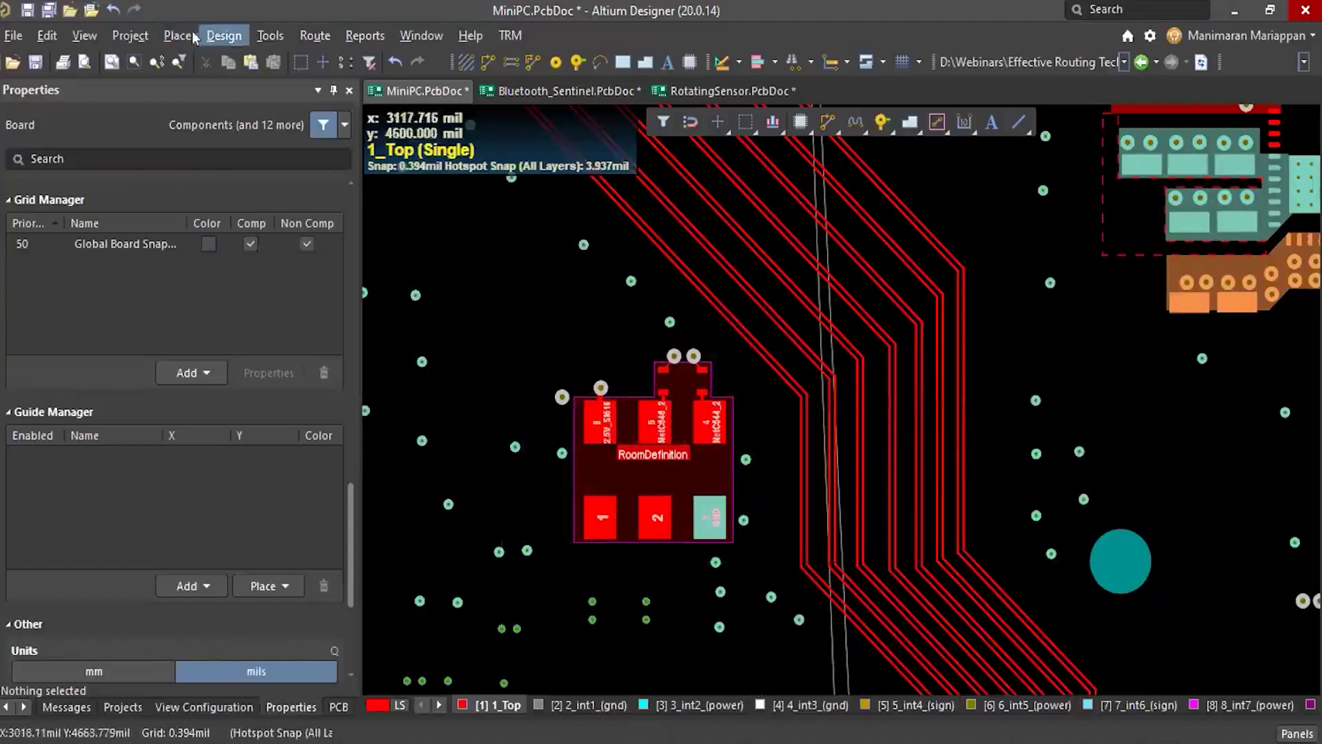
{"action": "left_click", "coordinate": [224, 35]}
{"action": "mouse_move", "coordinate": [276, 322]}
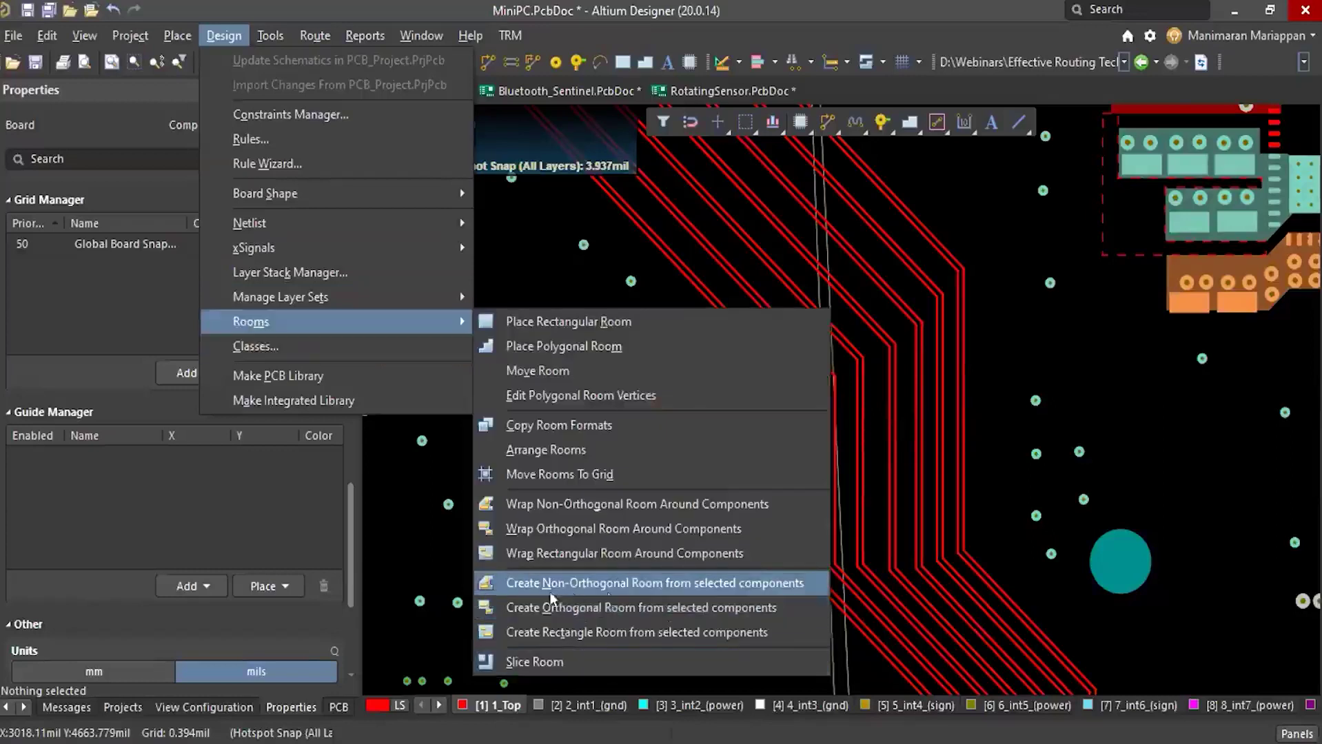
{"action": "left_click", "coordinate": [541, 272]}
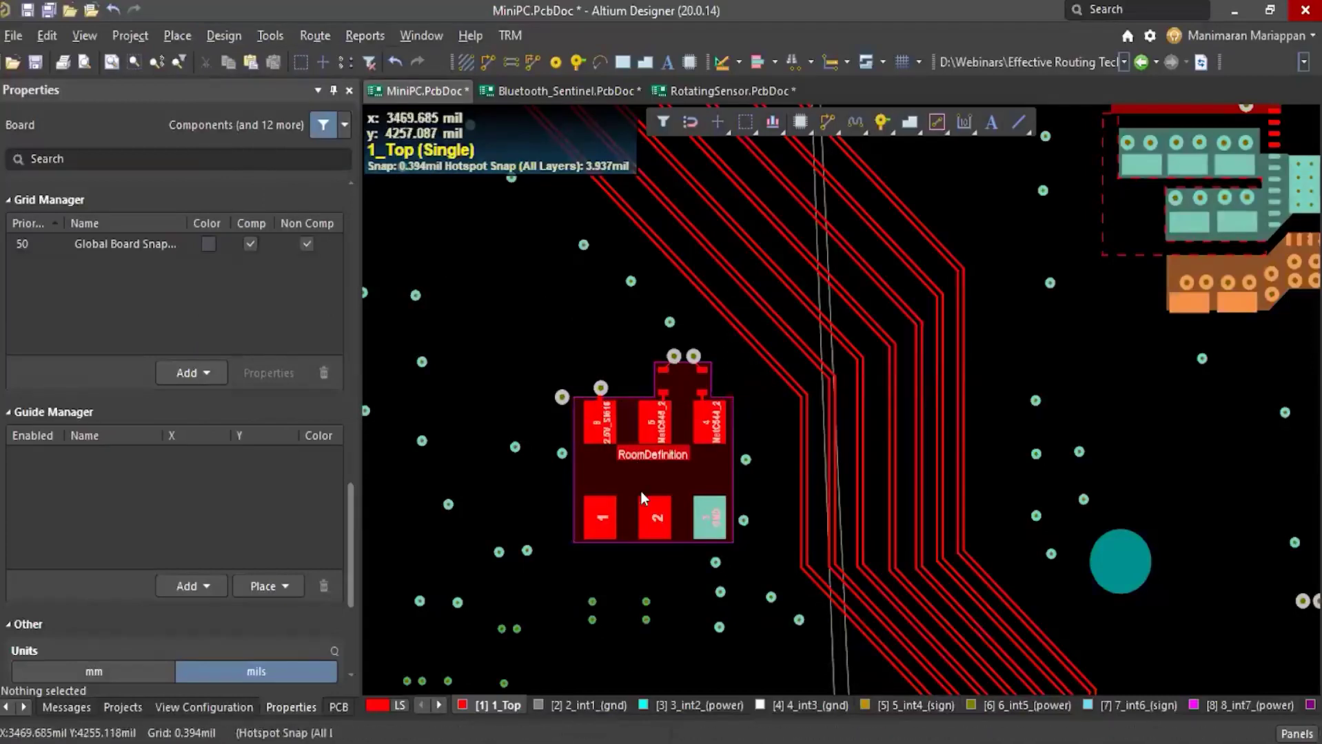
{"action": "scroll", "coordinate": [684, 413], "scroll_direction": "down", "scroll_amount": 5, "text": "ctrl"}
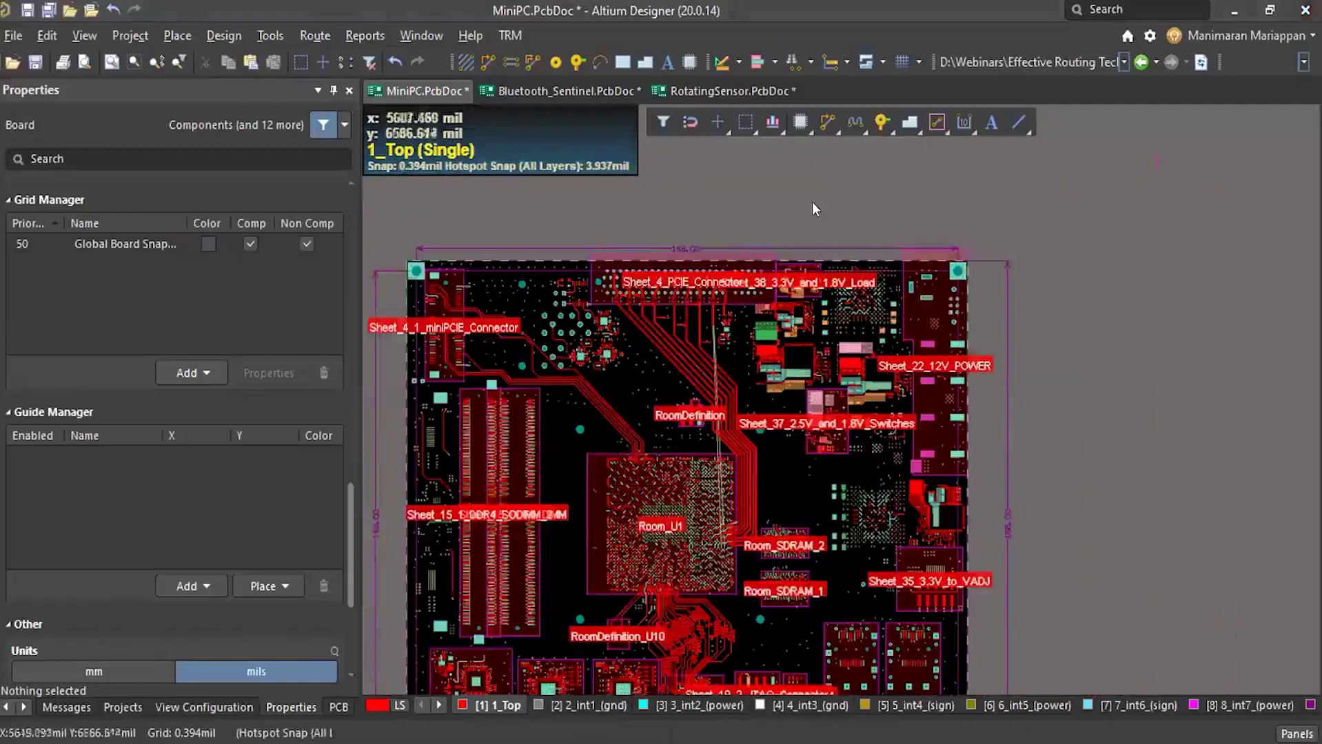
{"action": "scroll", "coordinate": [626, 302], "scroll_direction": "down", "scroll_amount": 5, "text": "ctrl"}
{"action": "scroll", "coordinate": [626, 304], "scroll_direction": "up", "scroll_amount": 6, "text": "ctrl"}
{"action": "scroll", "coordinate": [647, 355], "scroll_direction": "down", "scroll_amount": 1, "text": "ctrl"}
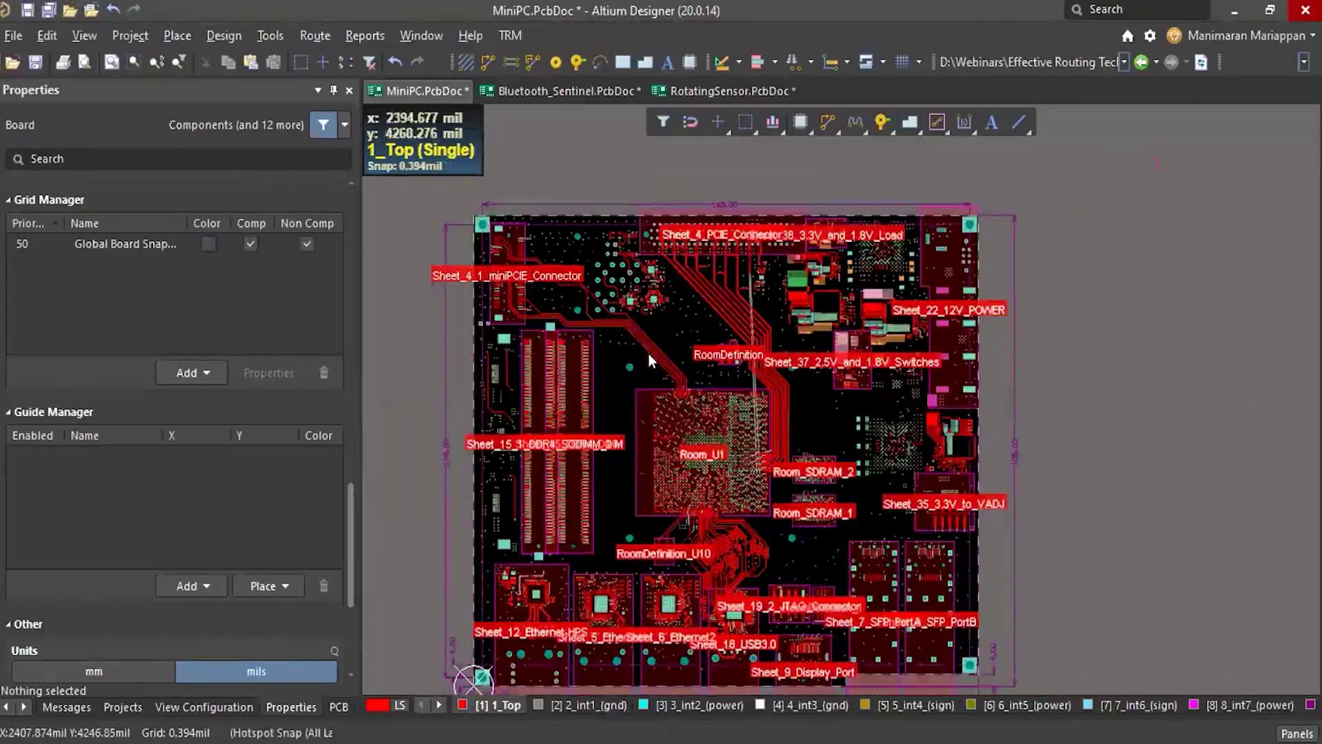
{"action": "scroll", "coordinate": [648, 354], "scroll_direction": "up", "scroll_amount": 1, "text": "ctrl"}
{"action": "left_click", "coordinate": [12, 35]}
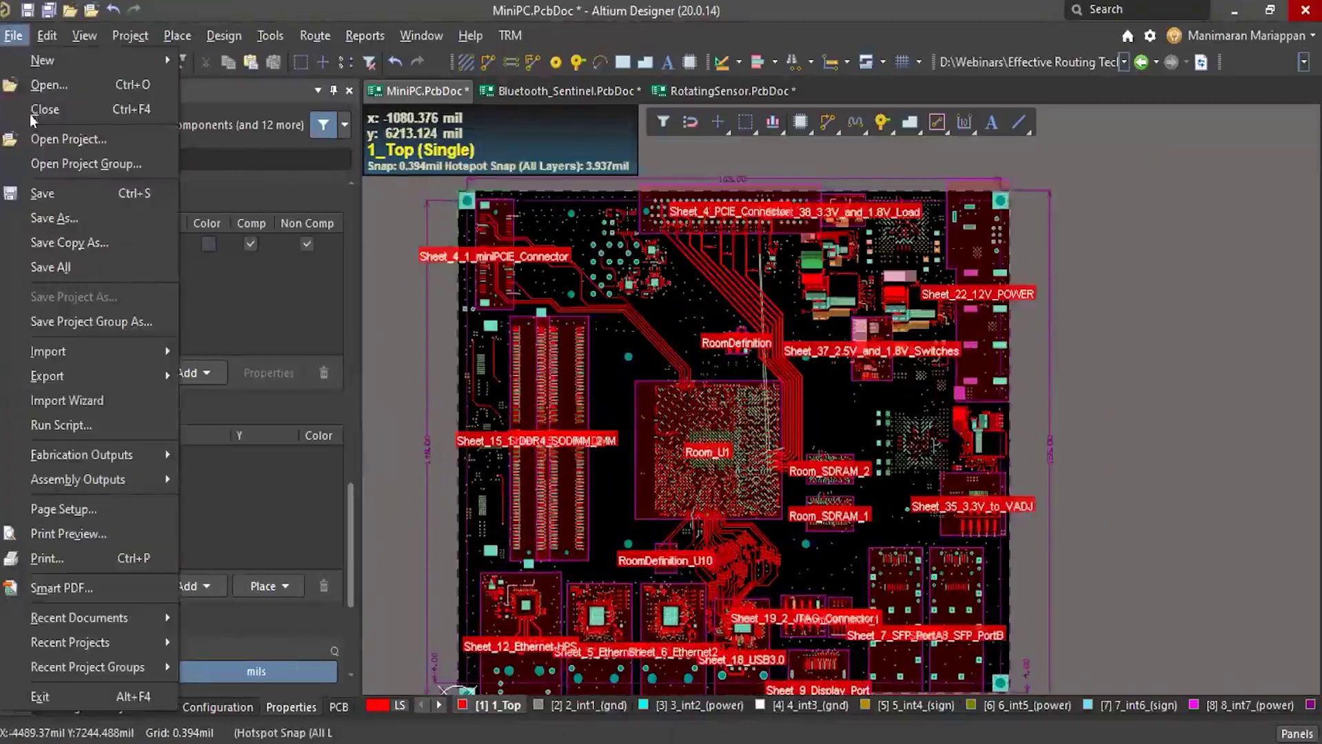
{"action": "mouse_move", "coordinate": [103, 455]}
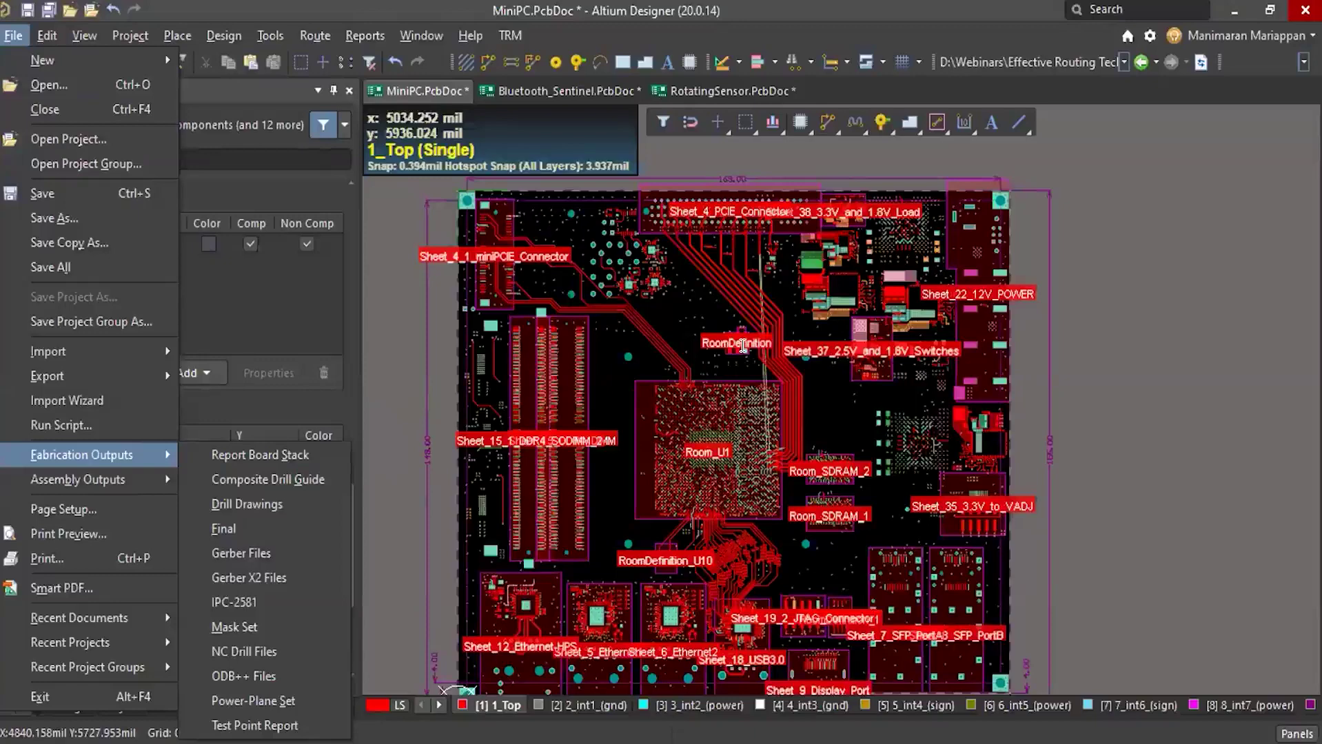
{"action": "left_click", "coordinate": [743, 346]}
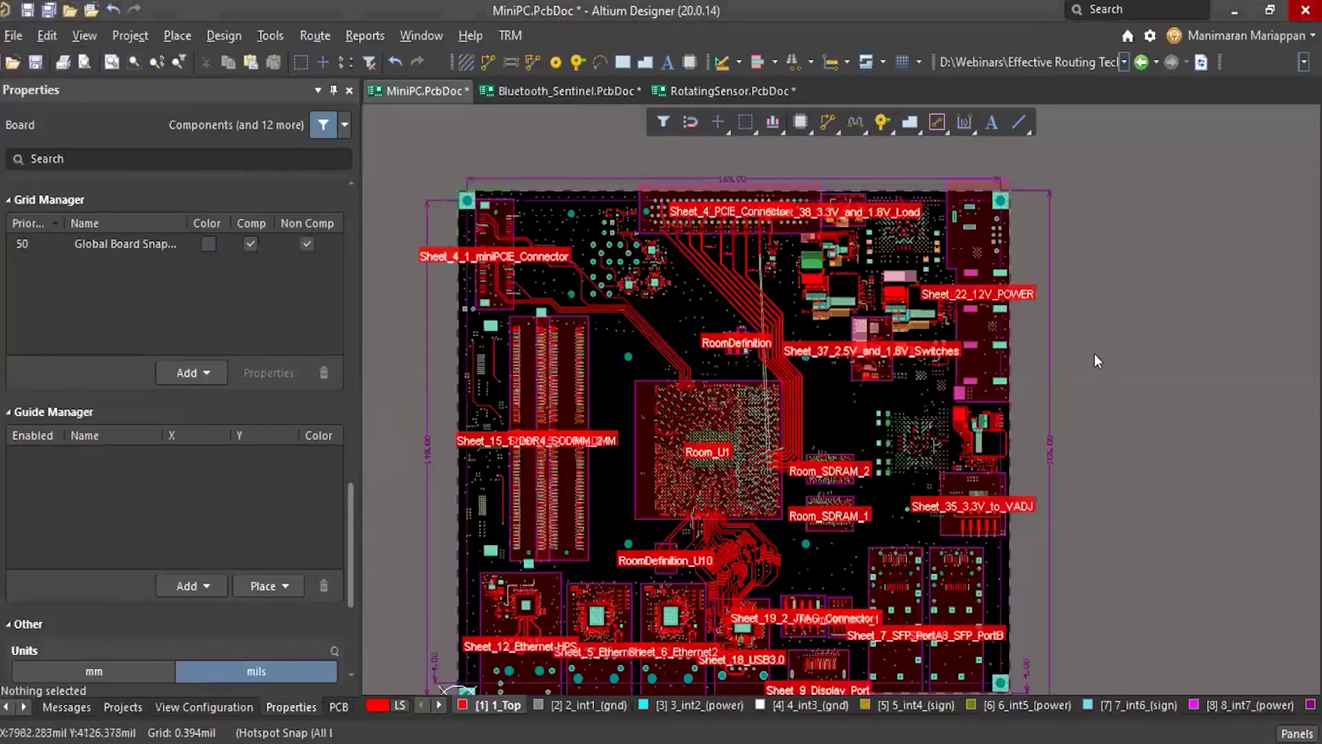
Place a solid five-cornered polygon pour with no net on 1_Top, between the DDR4 DIMM room and the upper corner of Room_U1
{"action": "scroll", "coordinate": [621, 365], "scroll_direction": "up", "scroll_amount": 3, "text": "ctrl"}
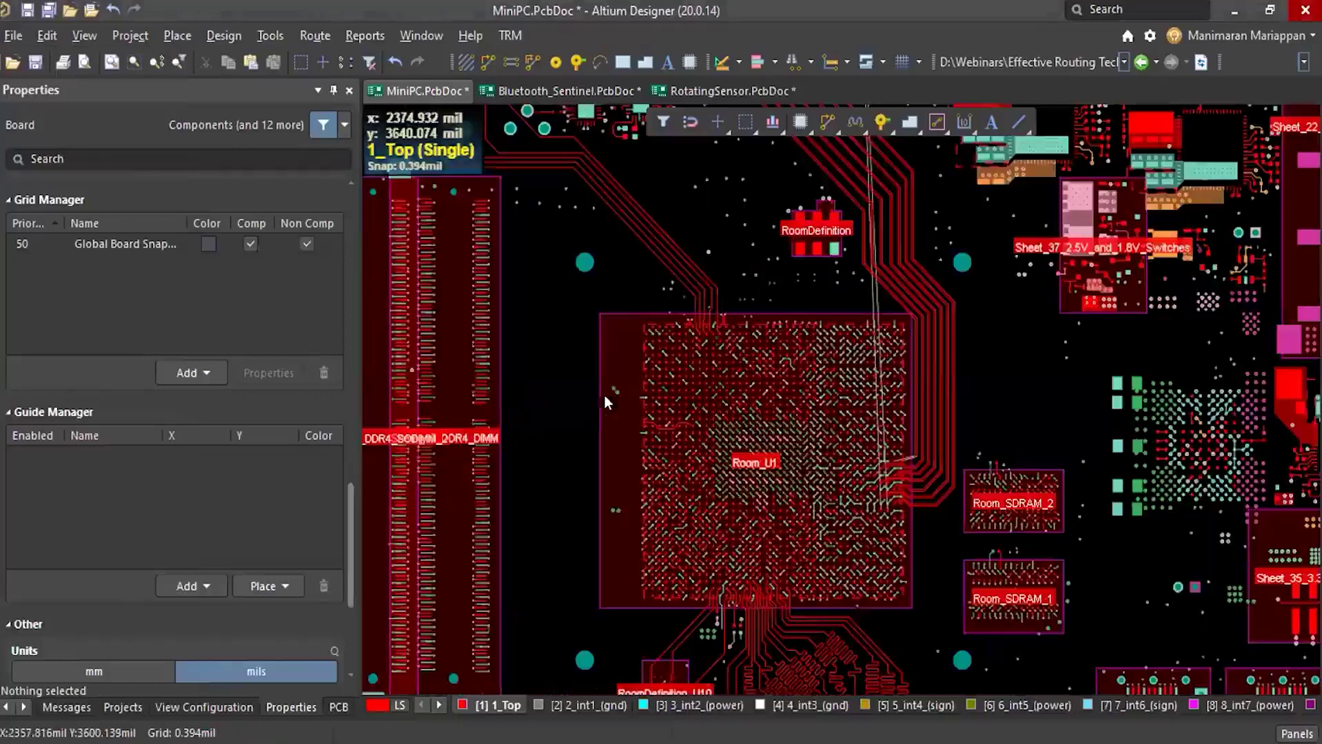
{"action": "scroll", "coordinate": [593, 386], "scroll_direction": "down", "scroll_amount": 5, "text": "ctrl"}
{"action": "scroll", "coordinate": [588, 373], "scroll_direction": "up", "scroll_amount": 3, "text": "ctrl"}
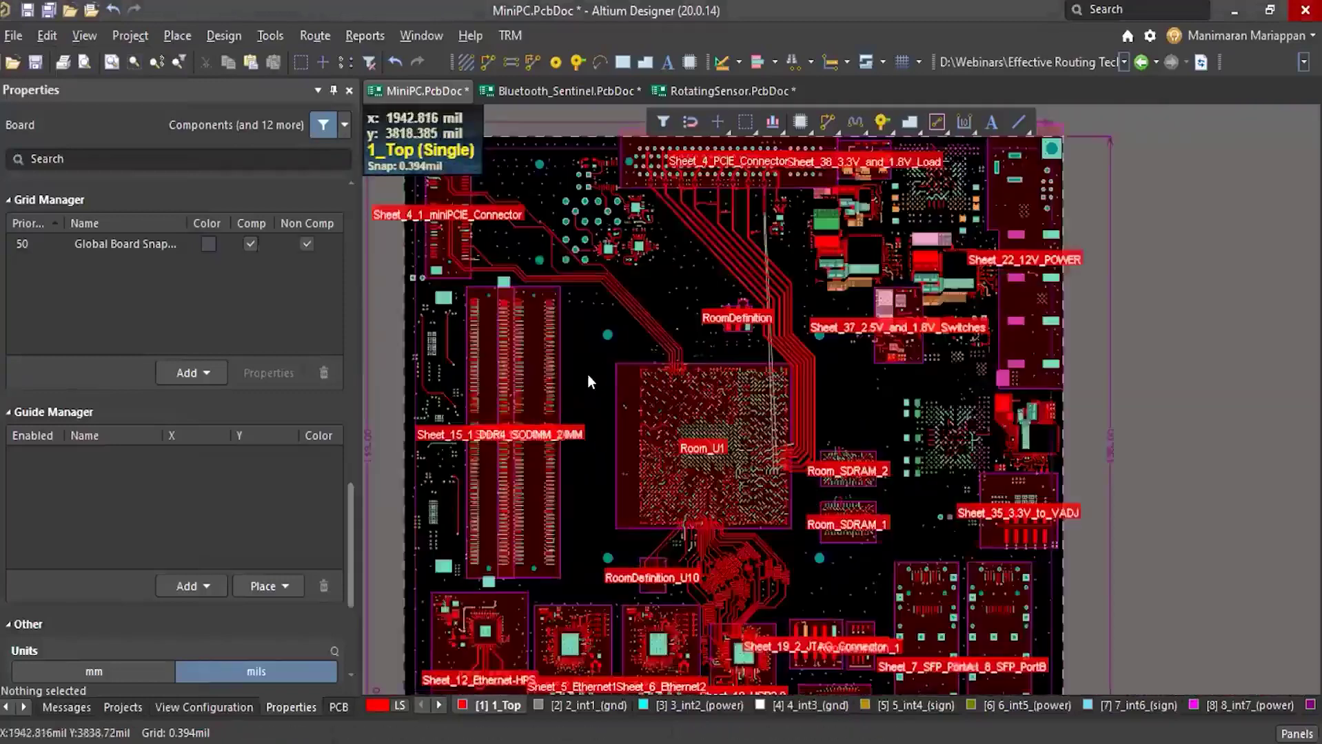
{"action": "scroll", "coordinate": [620, 400], "scroll_direction": "up", "scroll_amount": 4, "text": "ctrl"}
{"action": "key", "text": "p"}
{"action": "key", "text": "g"}
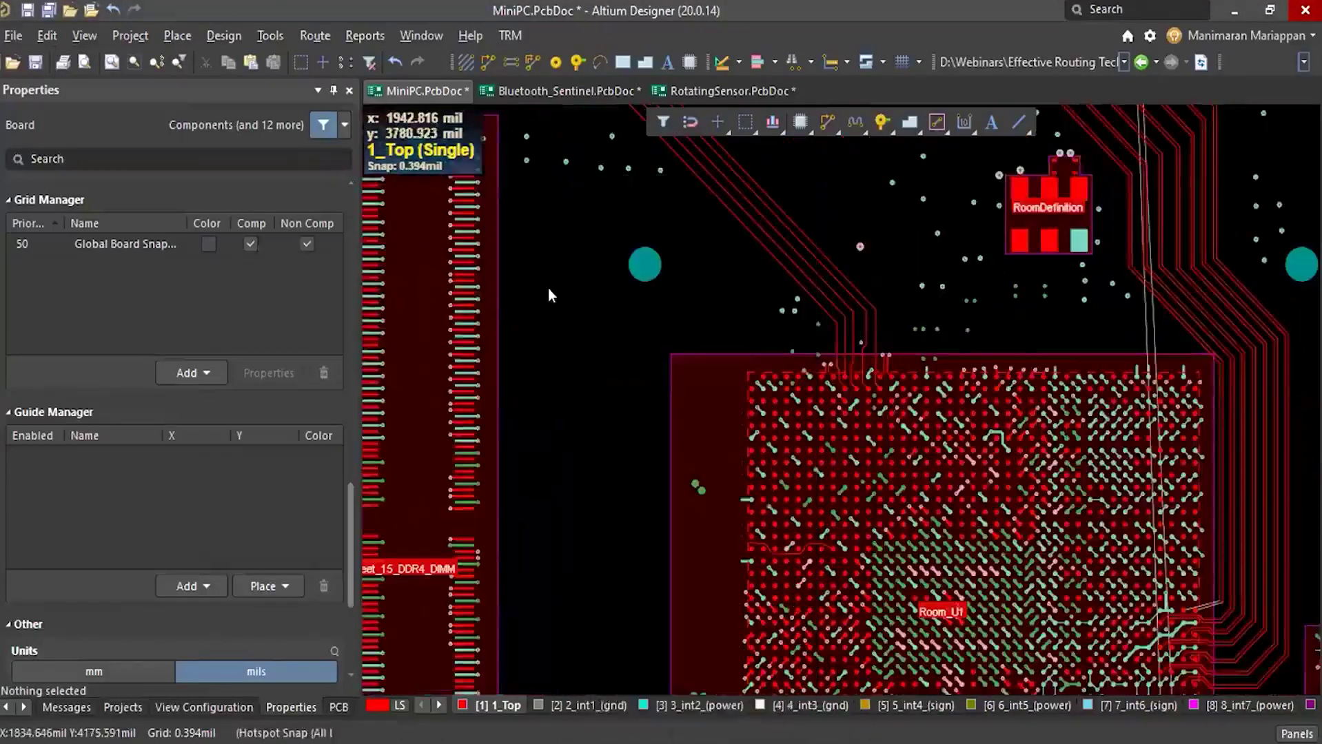
{"action": "left_click", "coordinate": [673, 326]}
{"action": "left_click", "coordinate": [673, 404]}
{"action": "left_click", "coordinate": [516, 405]}
{"action": "left_click", "coordinate": [516, 323]}
{"action": "left_click", "coordinate": [563, 299]}
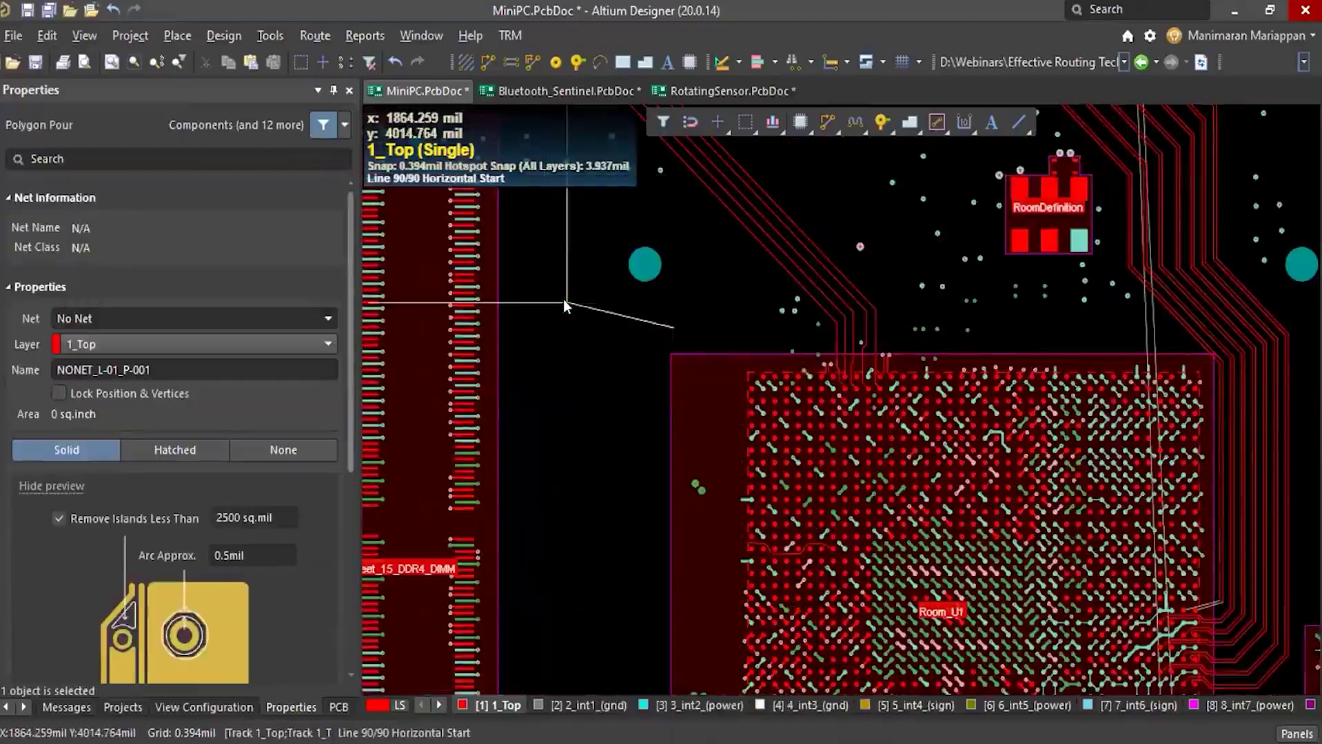
{"action": "right_click", "coordinate": [699, 299]}
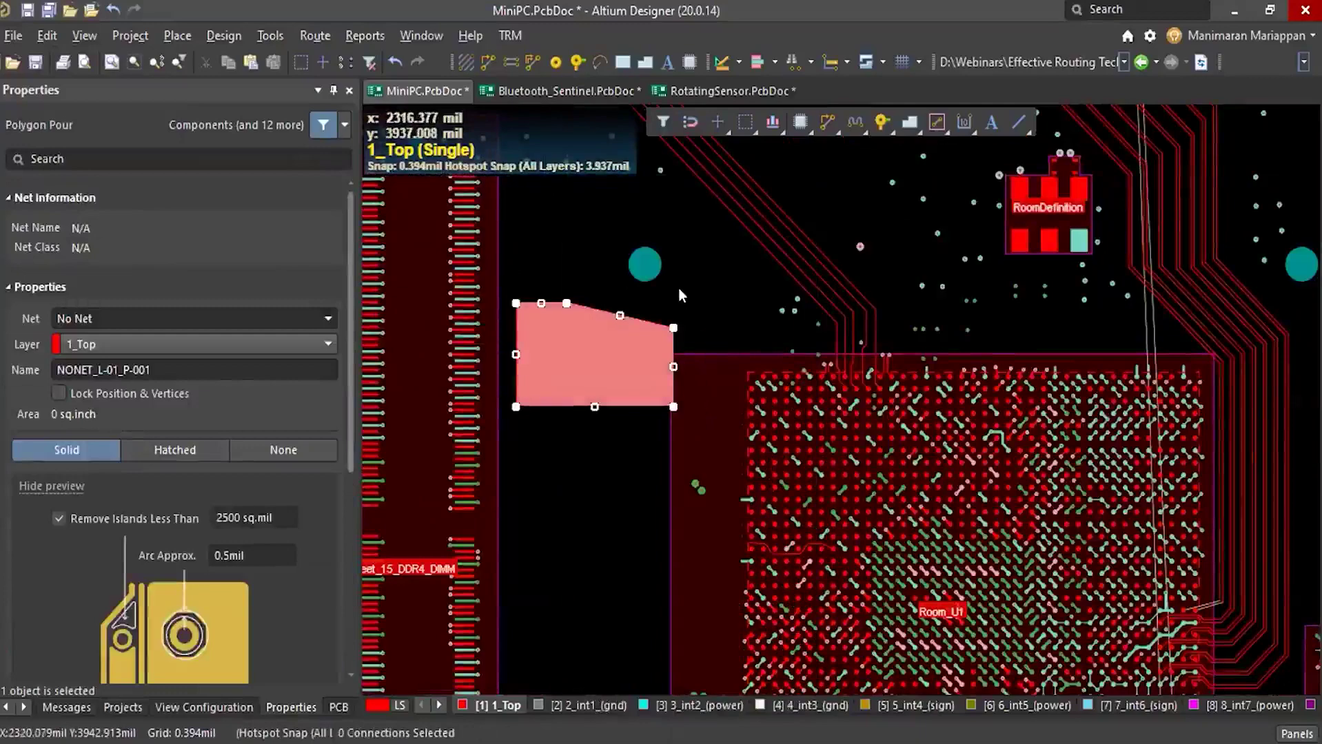
Examine the unrouted PCIE_TX7 differential pair connections where the tracks meet the edge of Room_U1
{"action": "scroll", "coordinate": [678, 296], "scroll_direction": "down", "scroll_amount": 2, "text": "ctrl"}
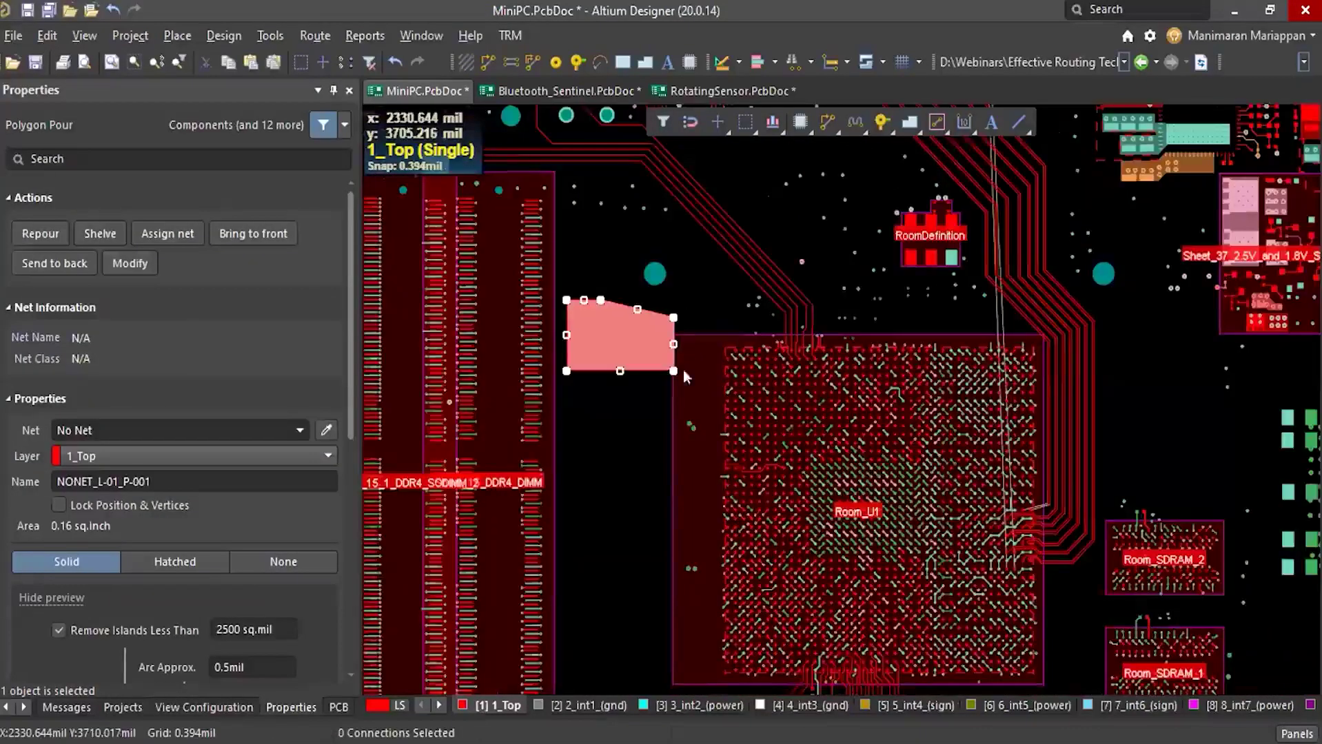
{"action": "scroll", "coordinate": [688, 342], "scroll_direction": "down", "scroll_amount": 1, "text": "ctrl"}
{"action": "scroll", "coordinate": [648, 310], "scroll_direction": "down", "scroll_amount": 1, "text": "ctrl"}
{"action": "scroll", "coordinate": [958, 348], "scroll_direction": "up", "scroll_amount": 2, "text": "ctrl"}
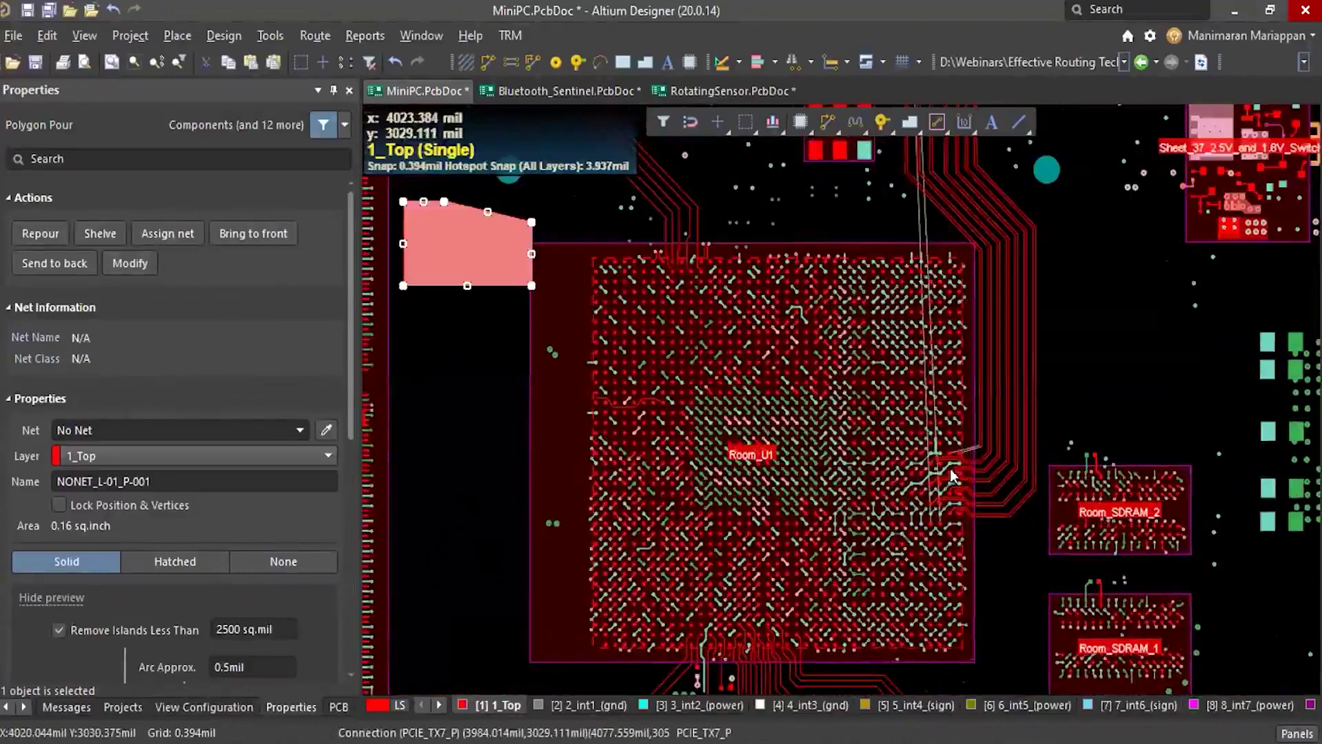
{"action": "scroll", "coordinate": [980, 458], "scroll_direction": "up", "scroll_amount": 2, "text": "ctrl"}
{"action": "scroll", "coordinate": [972, 445], "scroll_direction": "up", "scroll_amount": 3, "text": "ctrl"}
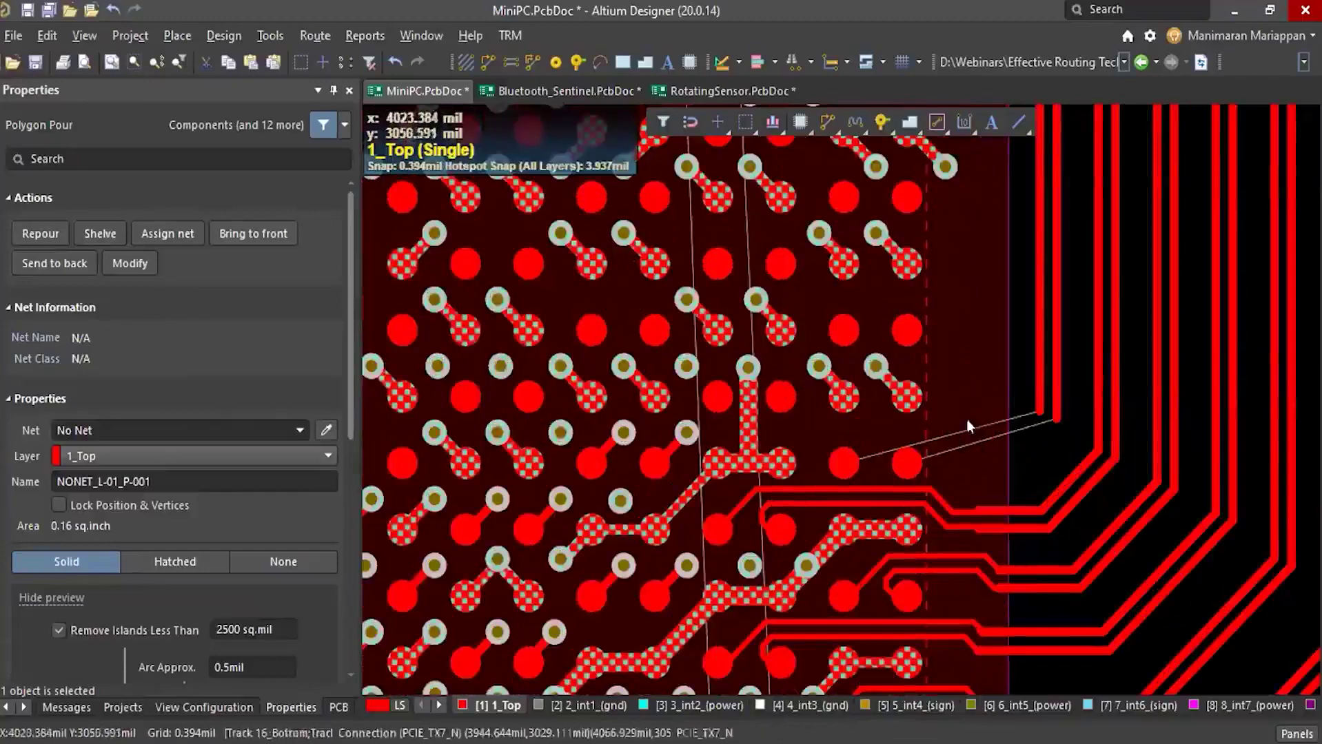
{"action": "scroll", "coordinate": [991, 425], "scroll_direction": "down", "scroll_amount": 5, "text": "ctrl"}
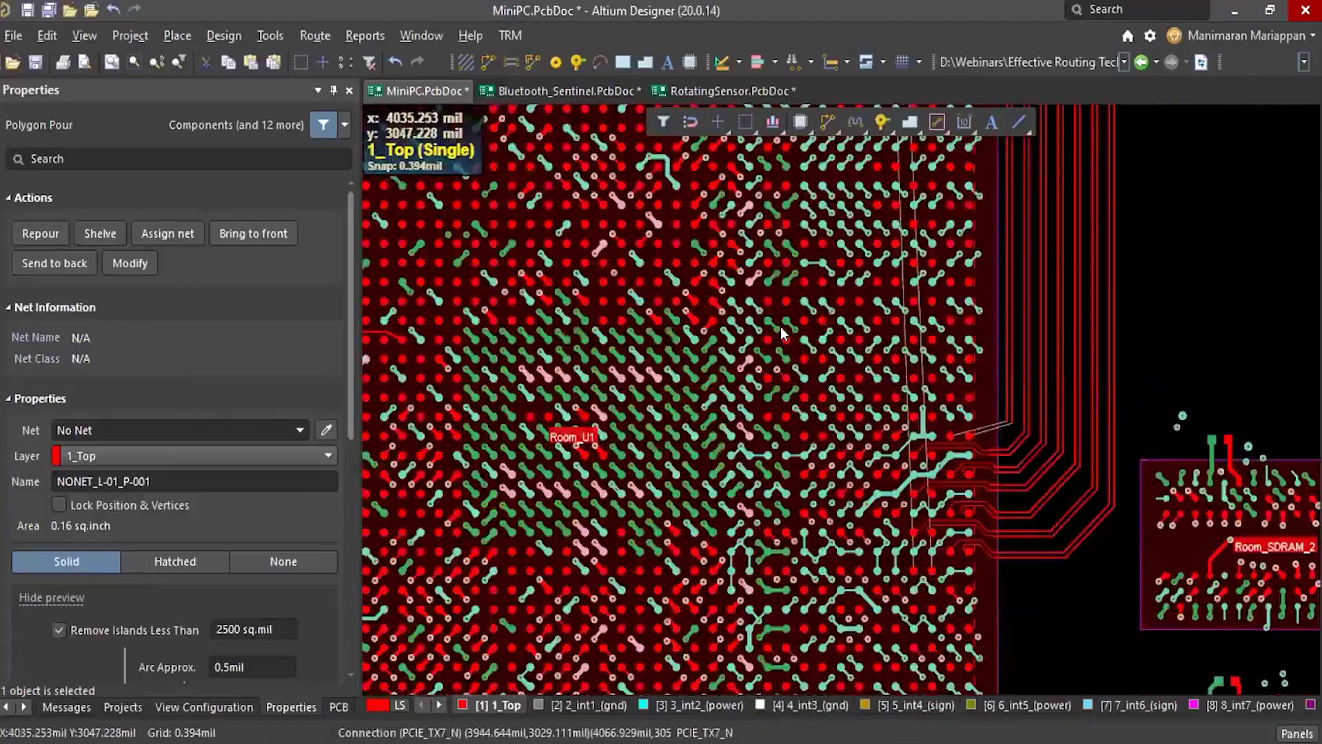
{"action": "scroll", "coordinate": [996, 432], "scroll_direction": "down", "scroll_amount": 2, "text": "ctrl"}
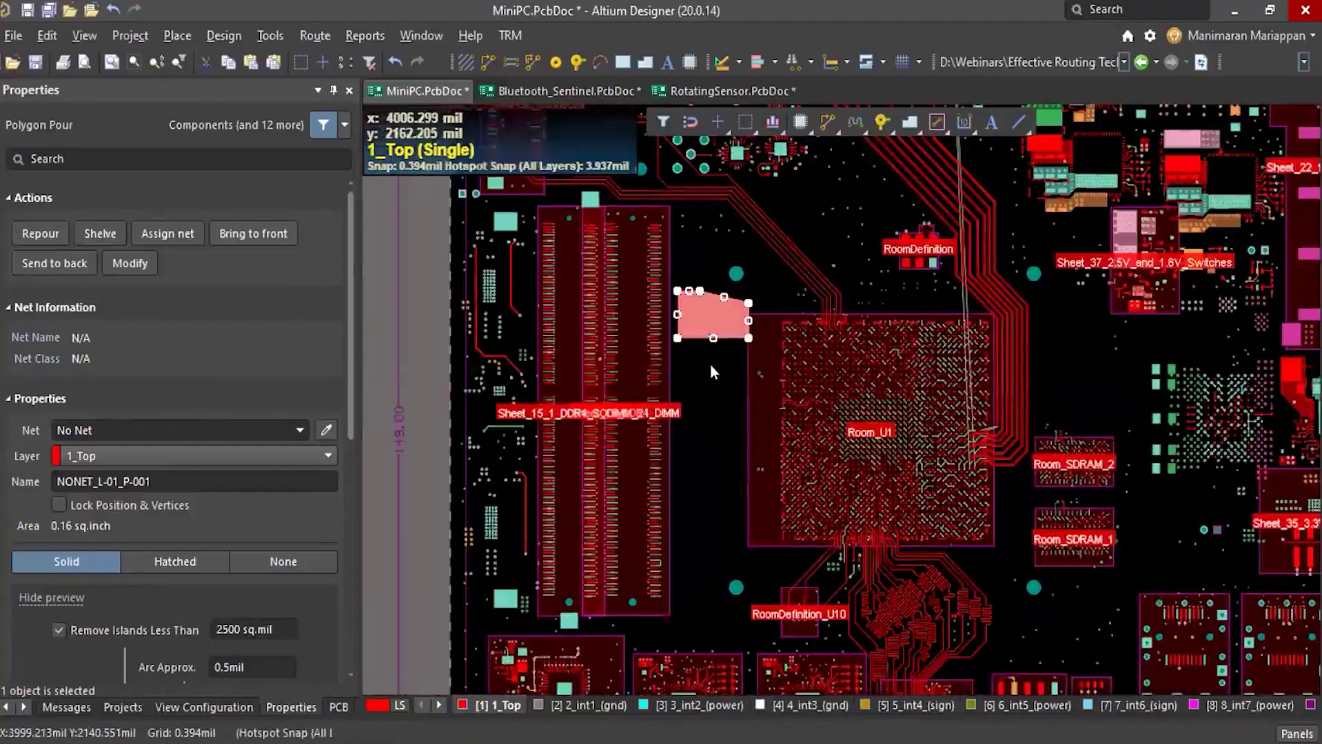
Delete the polygon pour beside the upper corner of Room_U1
{"action": "left_click", "coordinate": [768, 392]}
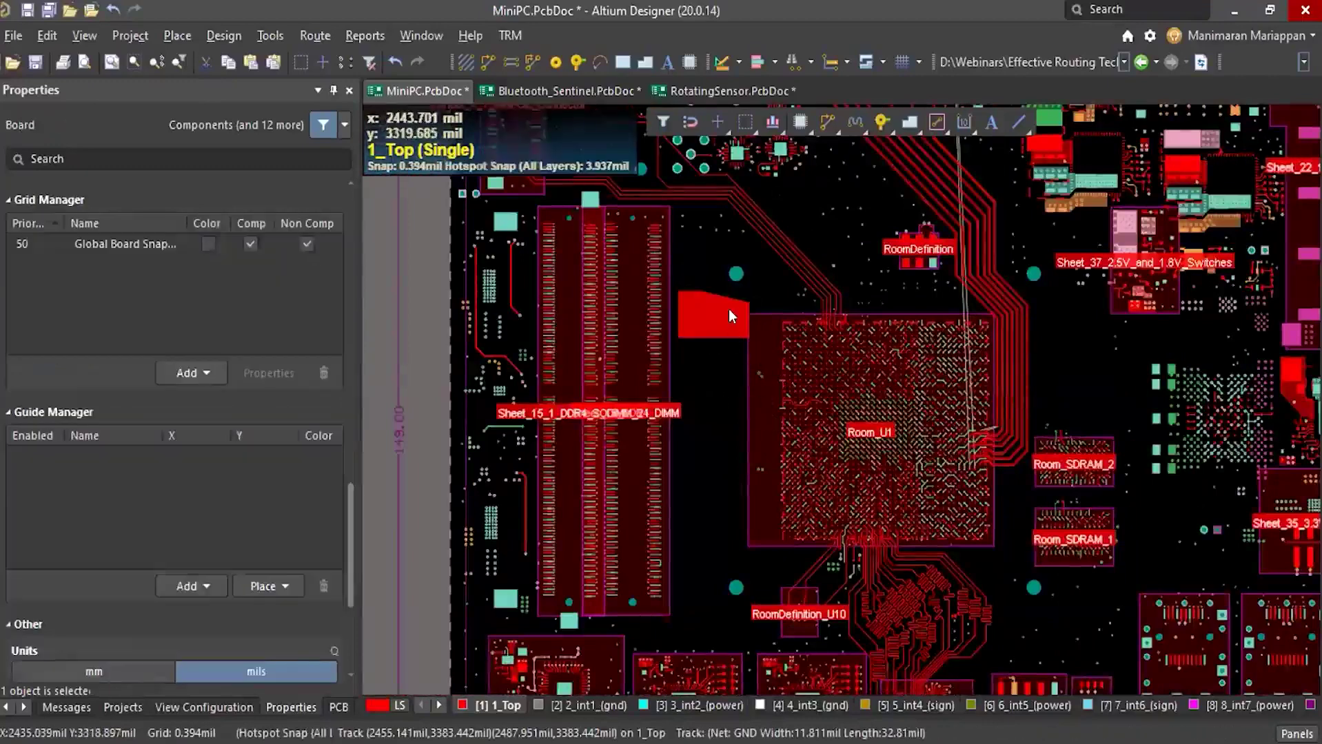
{"action": "scroll", "coordinate": [717, 315], "scroll_direction": "up", "scroll_amount": 3, "text": "ctrl"}
{"action": "left_click", "coordinate": [718, 336]}
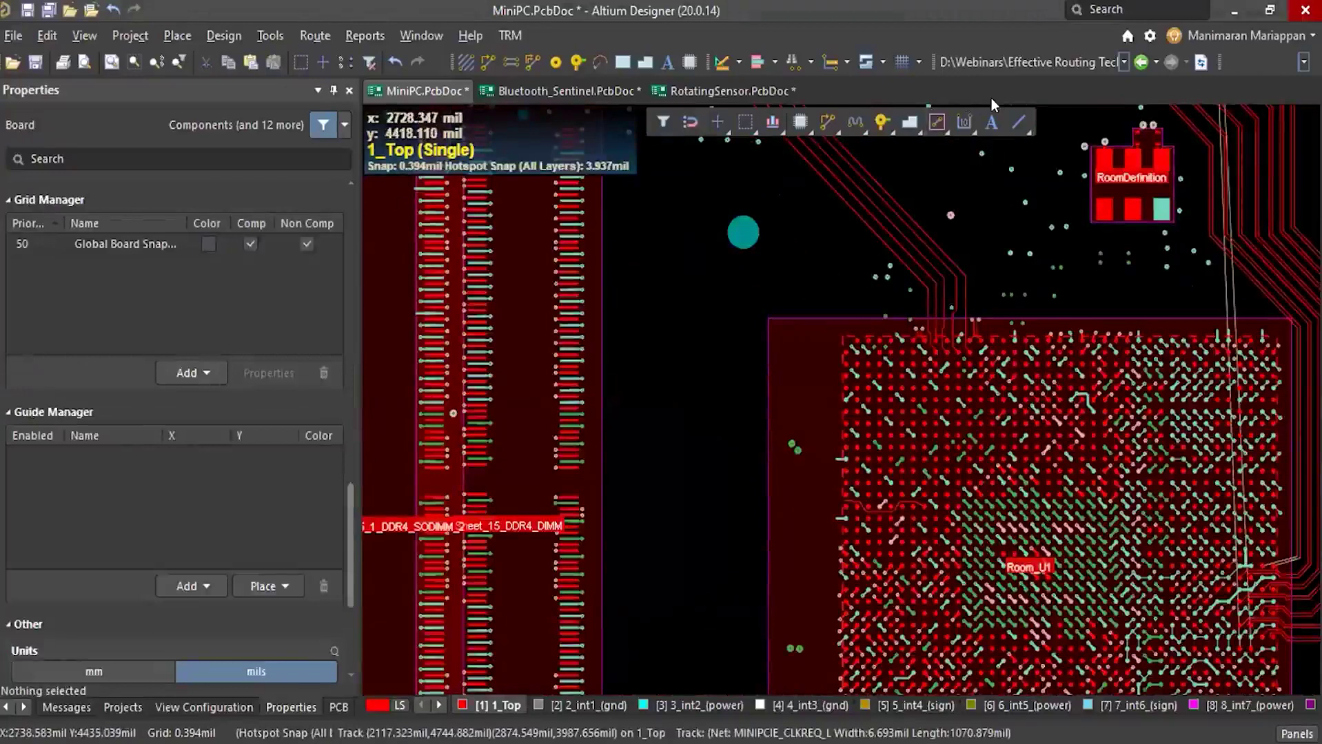
Look over the Fanout routing commands
{"action": "left_click", "coordinate": [315, 35]}
{"action": "mouse_move", "coordinate": [374, 269]}
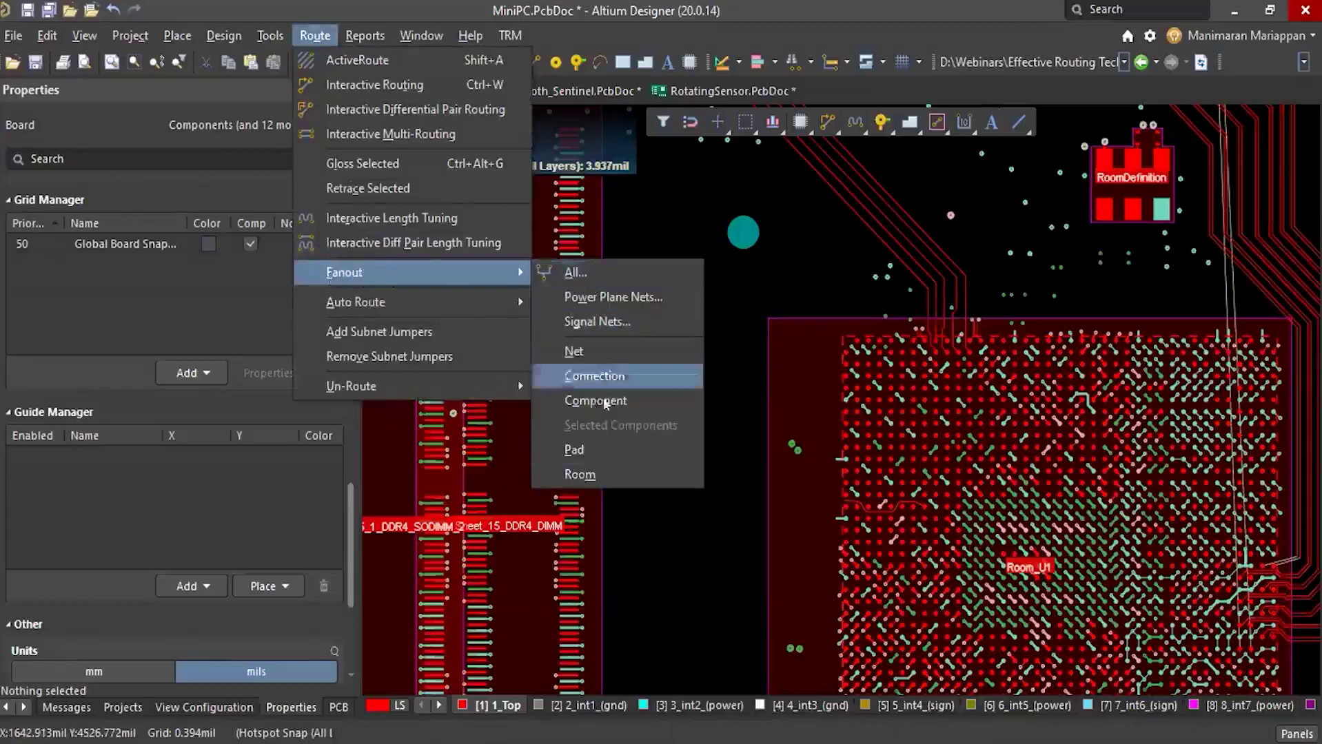
{"action": "left_click", "coordinate": [734, 346]}
Open the PCB design rules and inspect the fanout style options of the Fanout_Small rule
{"action": "left_click", "coordinate": [224, 35]}
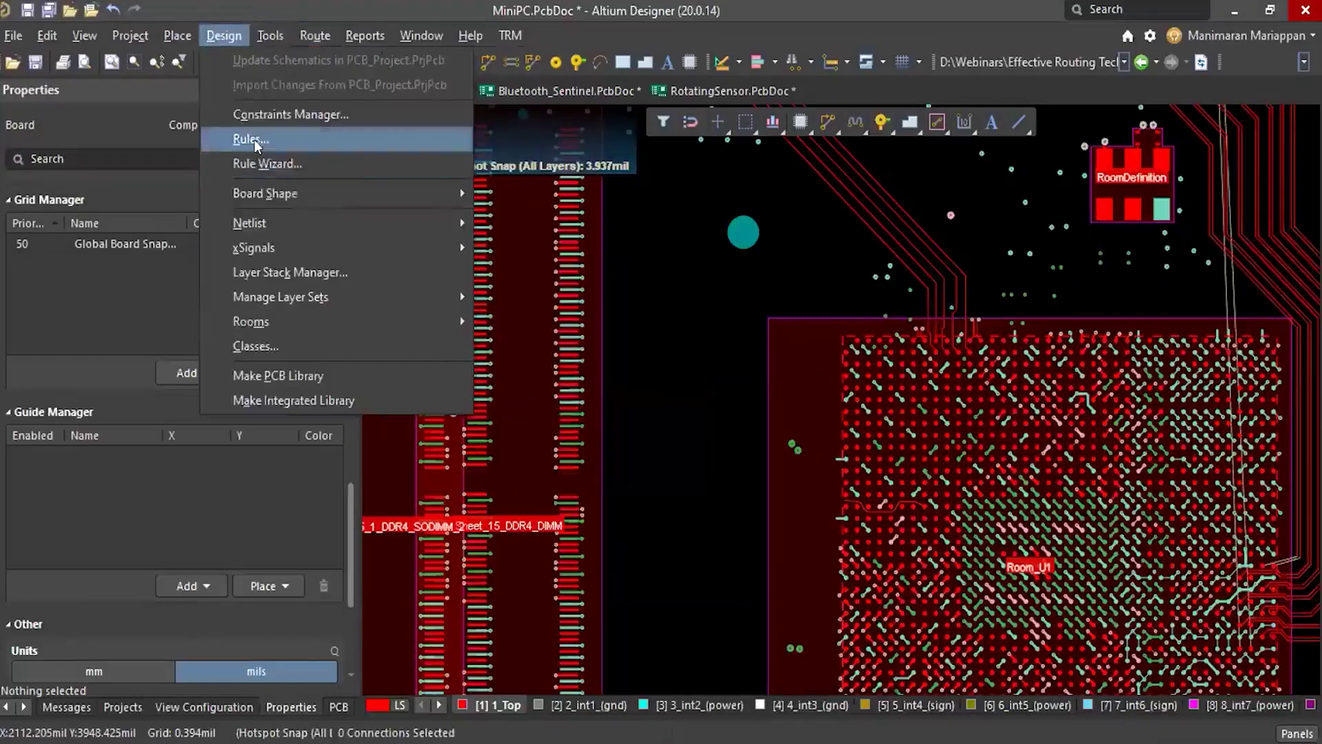
{"action": "left_click", "coordinate": [251, 140]}
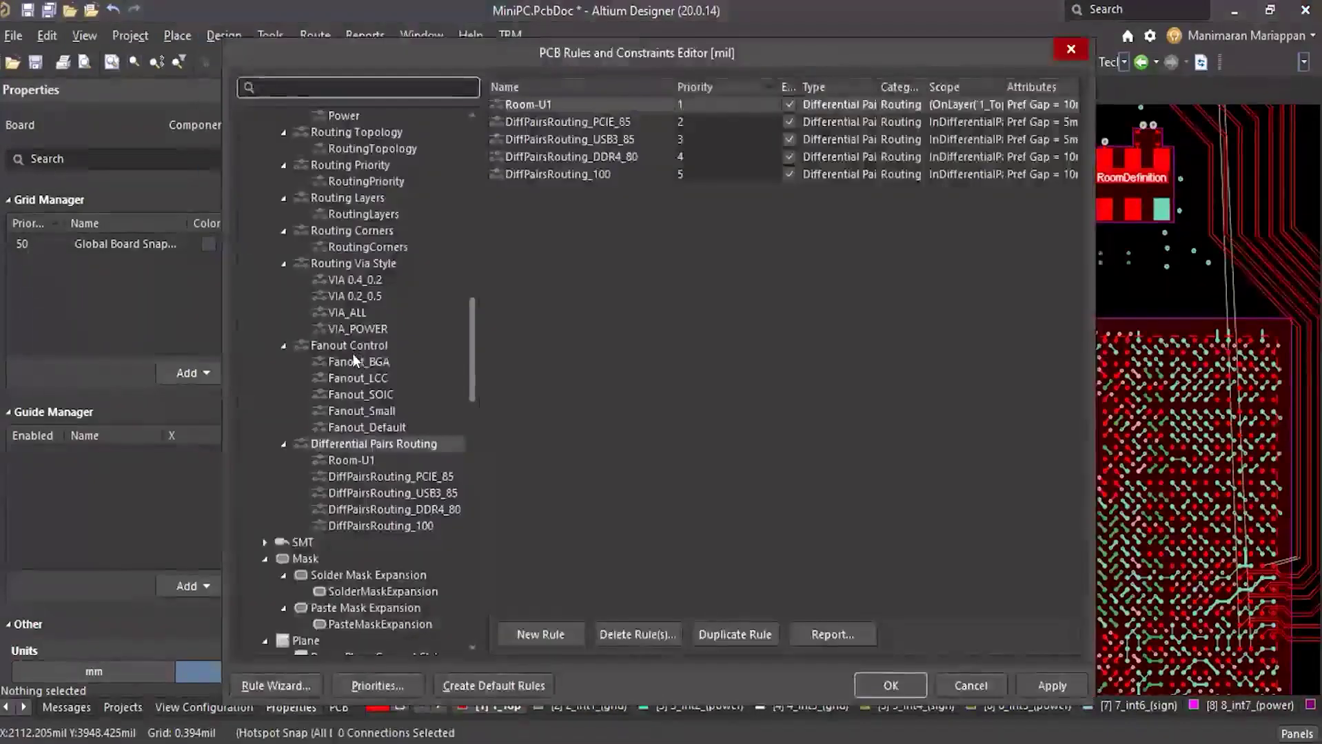
{"action": "left_click", "coordinate": [359, 360]}
{"action": "left_click", "coordinate": [375, 411]}
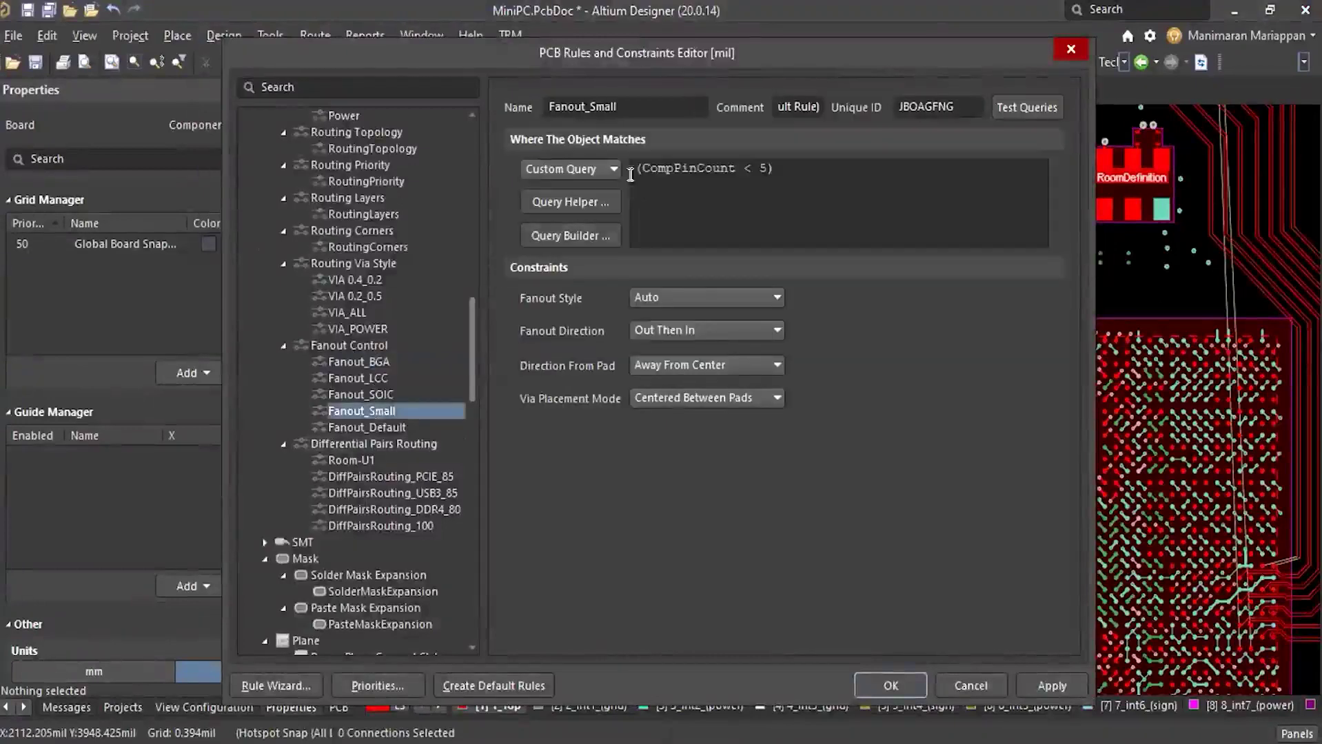
{"action": "left_click", "coordinate": [708, 298]}
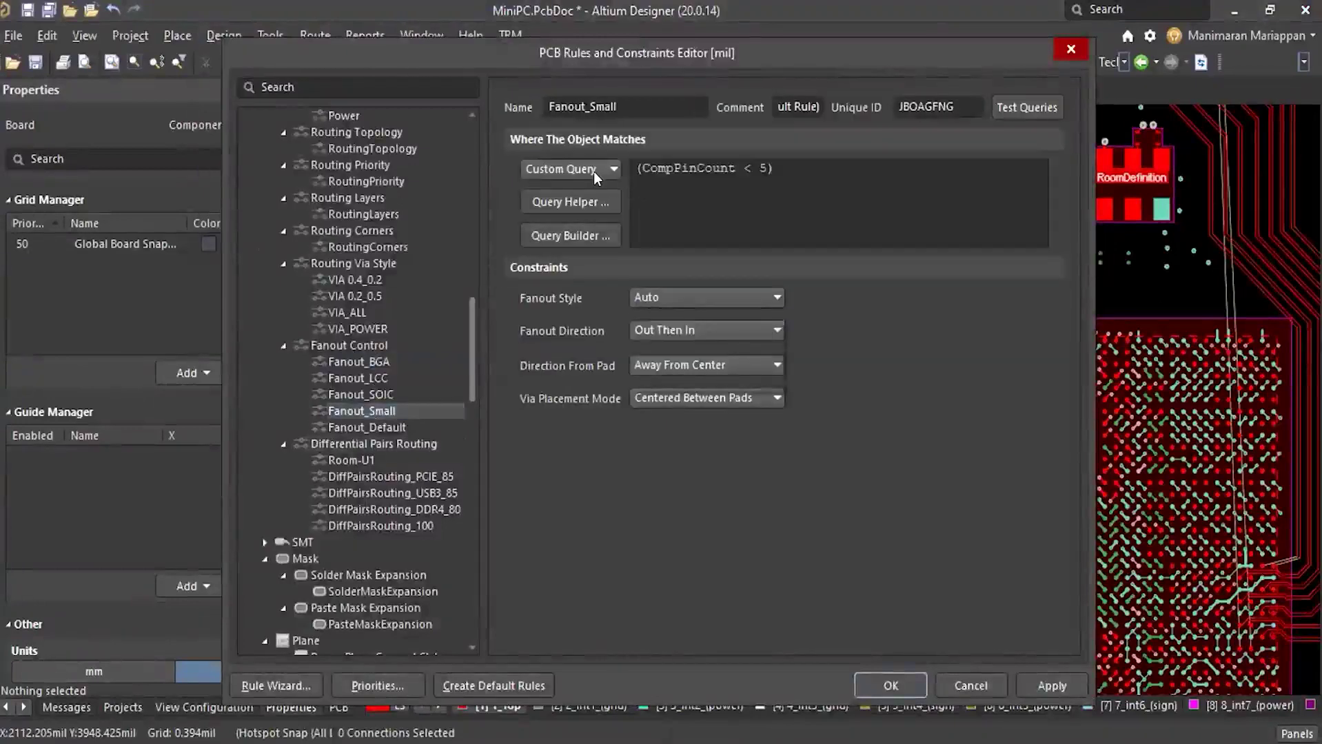
{"action": "left_click", "coordinate": [690, 317]}
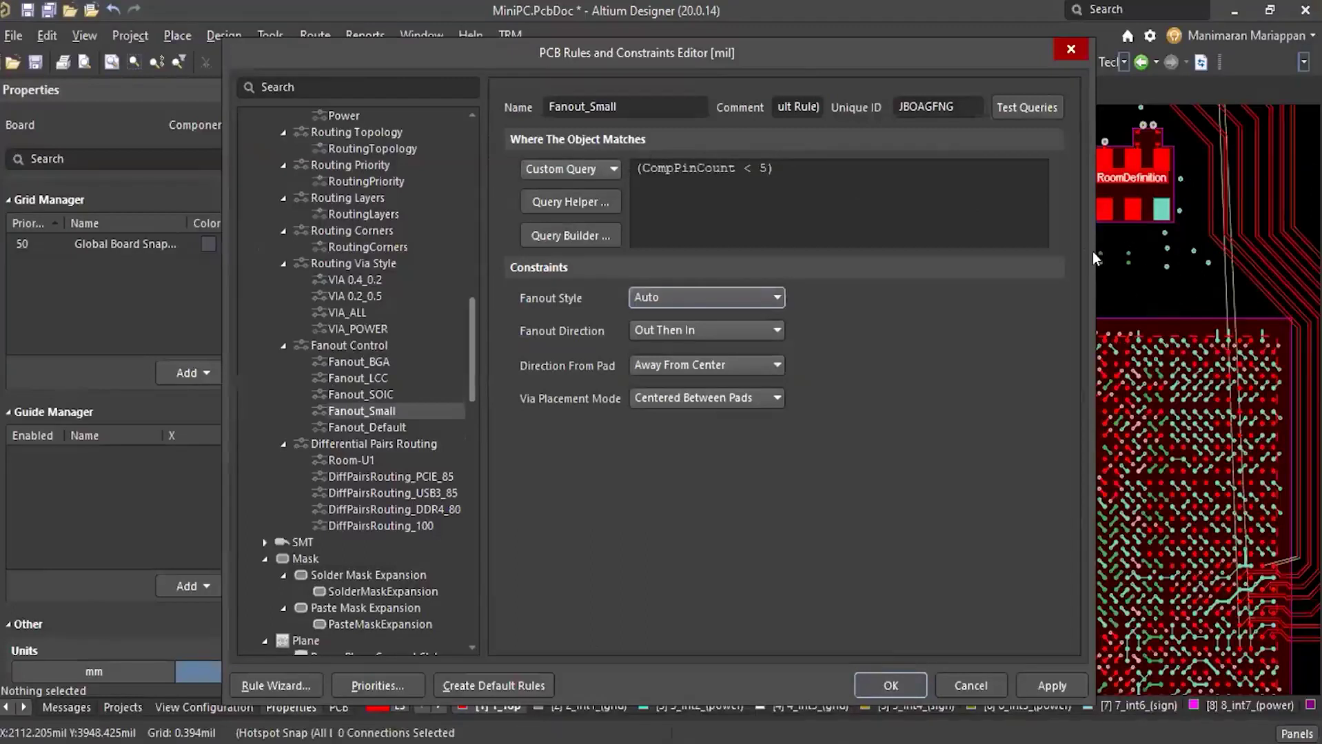
{"action": "left_click", "coordinate": [707, 297]}
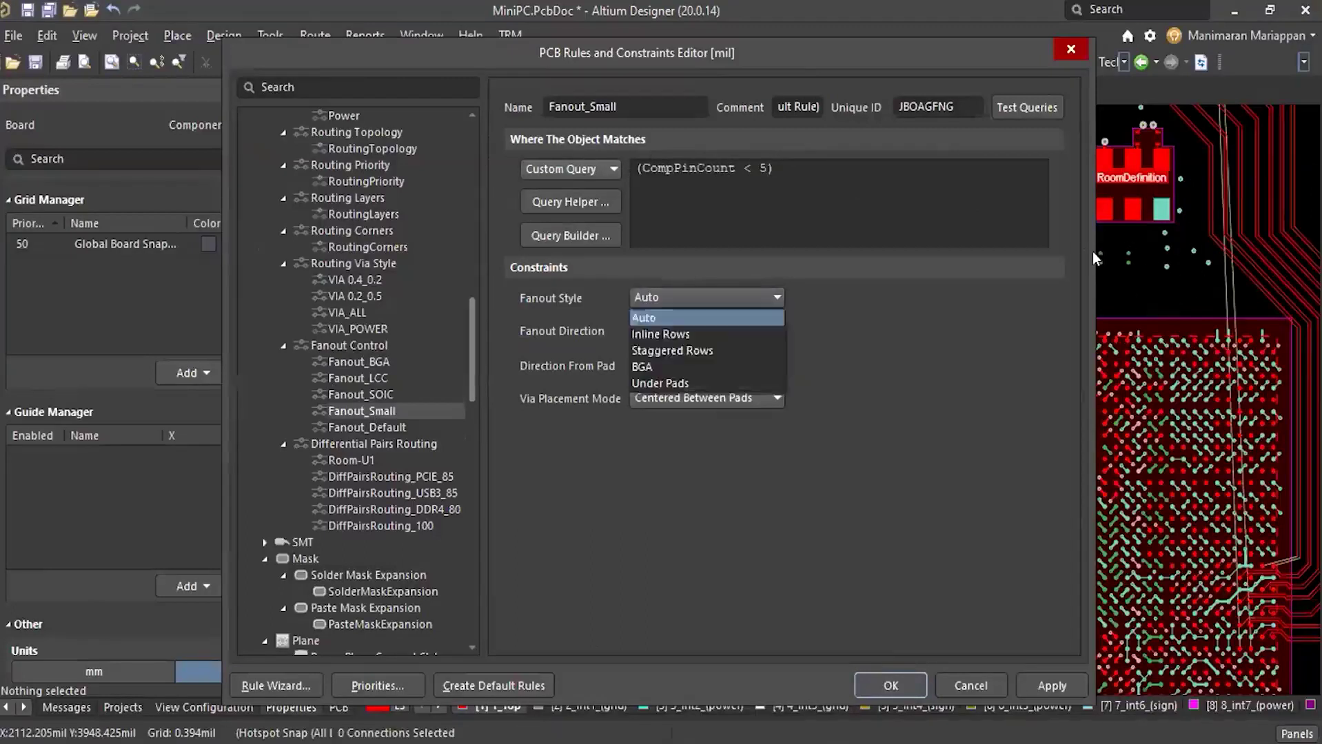
{"action": "left_click", "coordinate": [963, 273]}
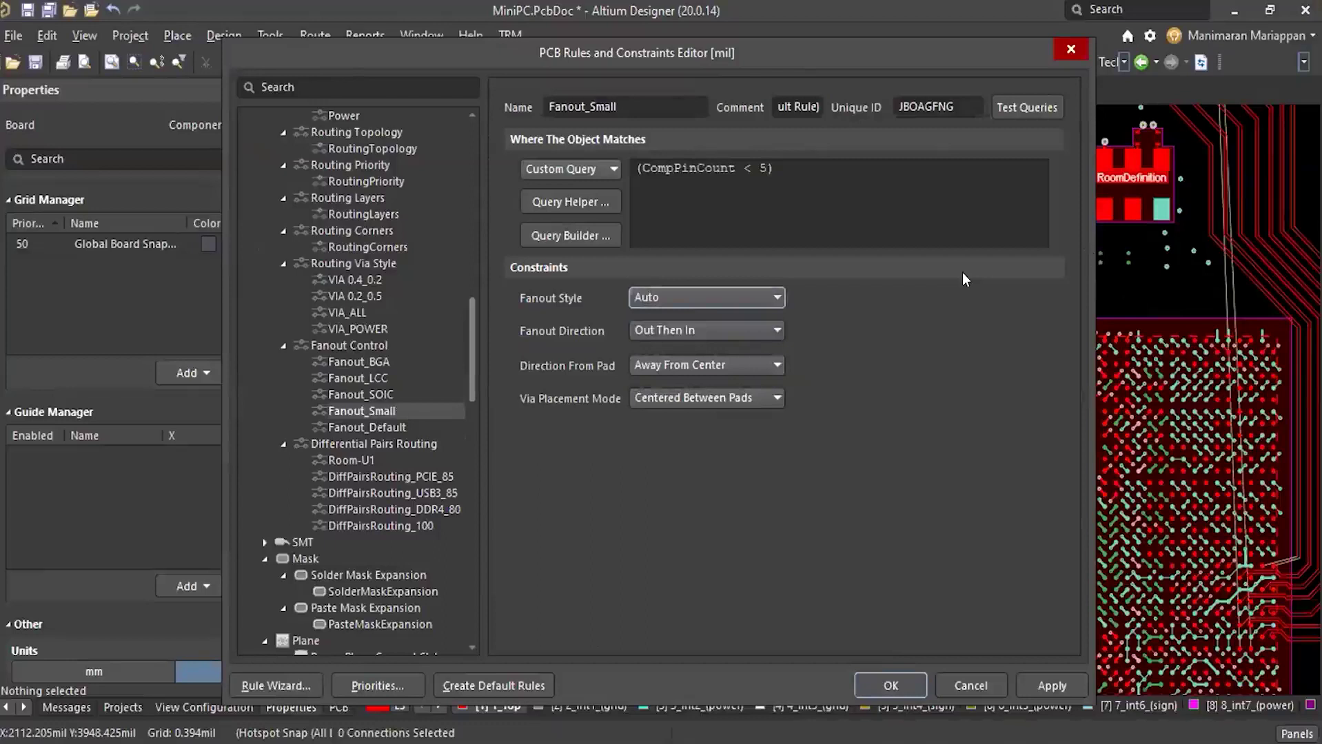
Inspect the query and constraints of the Fanout_BGA rule, and look up the Component fanout command
{"action": "left_click", "coordinate": [360, 372]}
{"action": "left_click", "coordinate": [360, 358]}
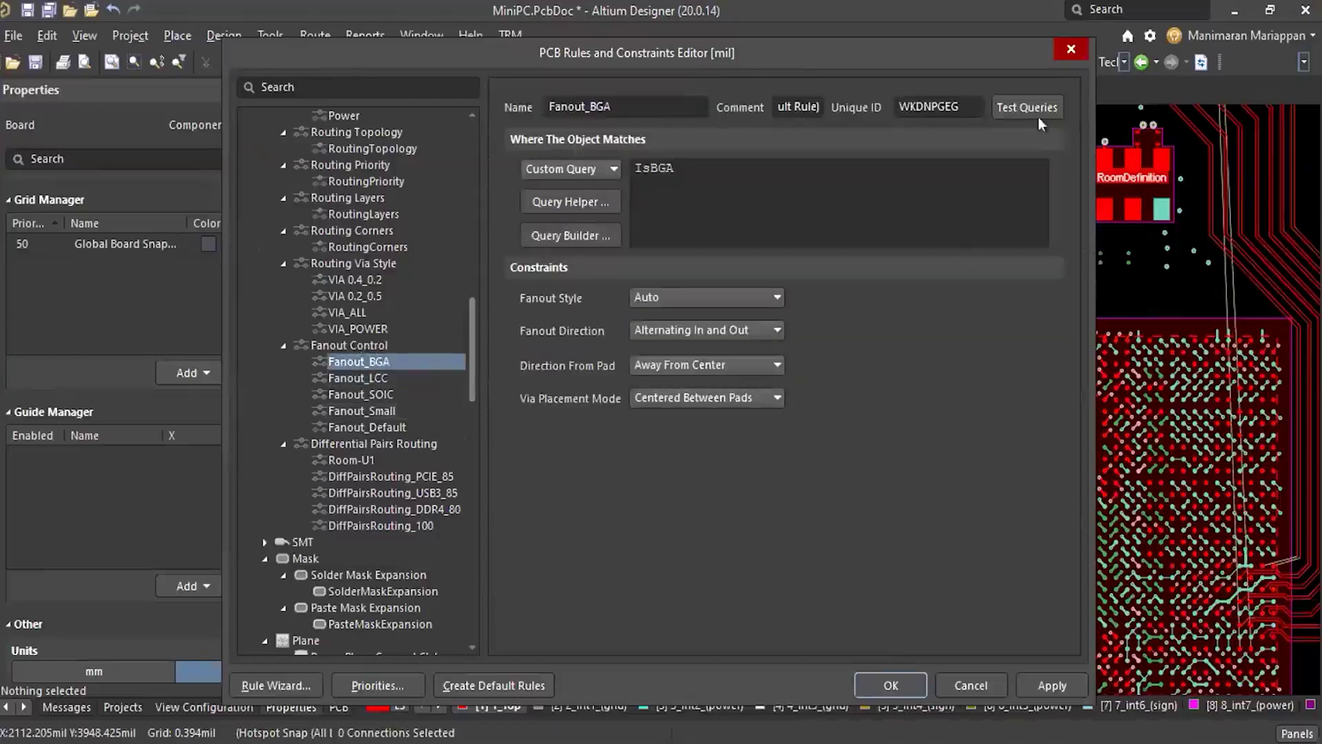
{"action": "left_click", "coordinate": [1070, 50]}
{"action": "left_click", "coordinate": [315, 36]}
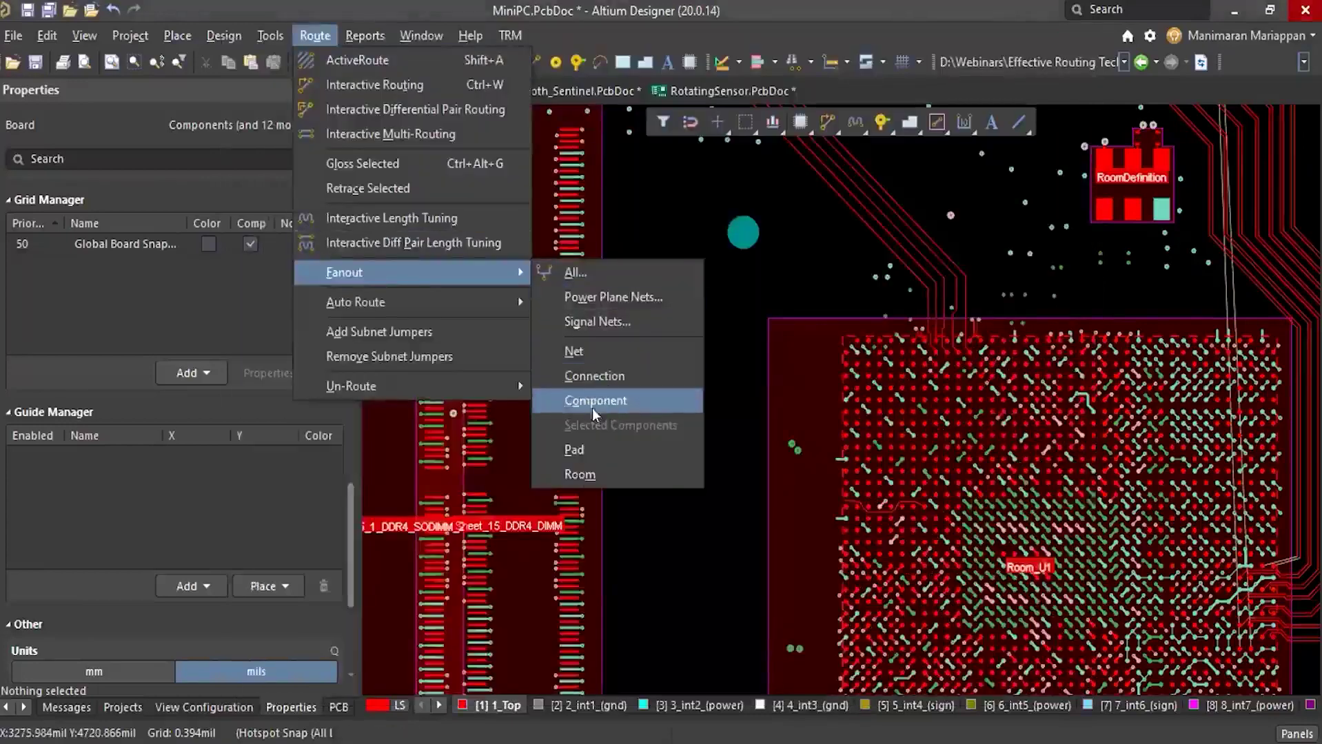
{"action": "left_click", "coordinate": [592, 408]}
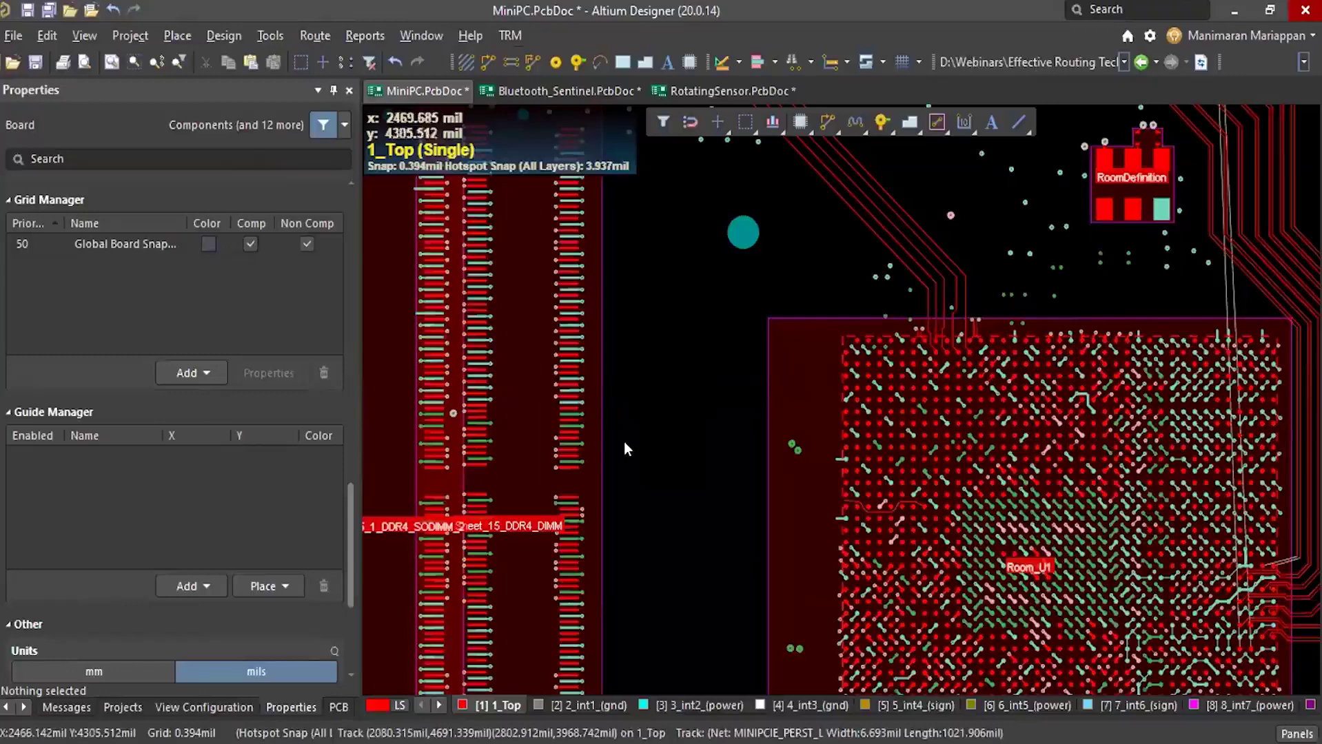
Review the room definition of Room_U1, including its component-class query and constraints
{"action": "scroll", "coordinate": [724, 288], "scroll_direction": "down", "scroll_amount": 6, "text": "ctrl"}
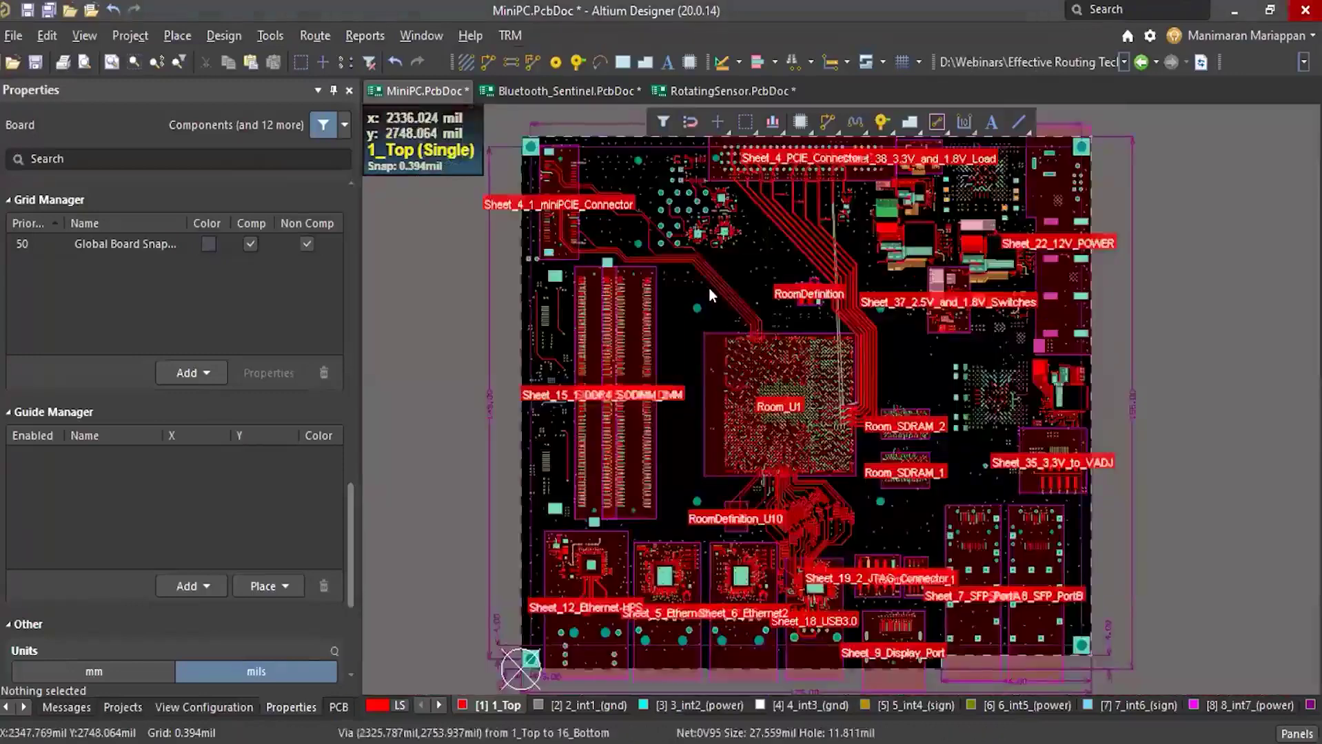
{"action": "scroll", "coordinate": [710, 288], "scroll_direction": "up", "scroll_amount": 1, "text": "ctrl"}
{"action": "scroll", "coordinate": [703, 281], "scroll_direction": "up", "scroll_amount": 4, "text": "ctrl"}
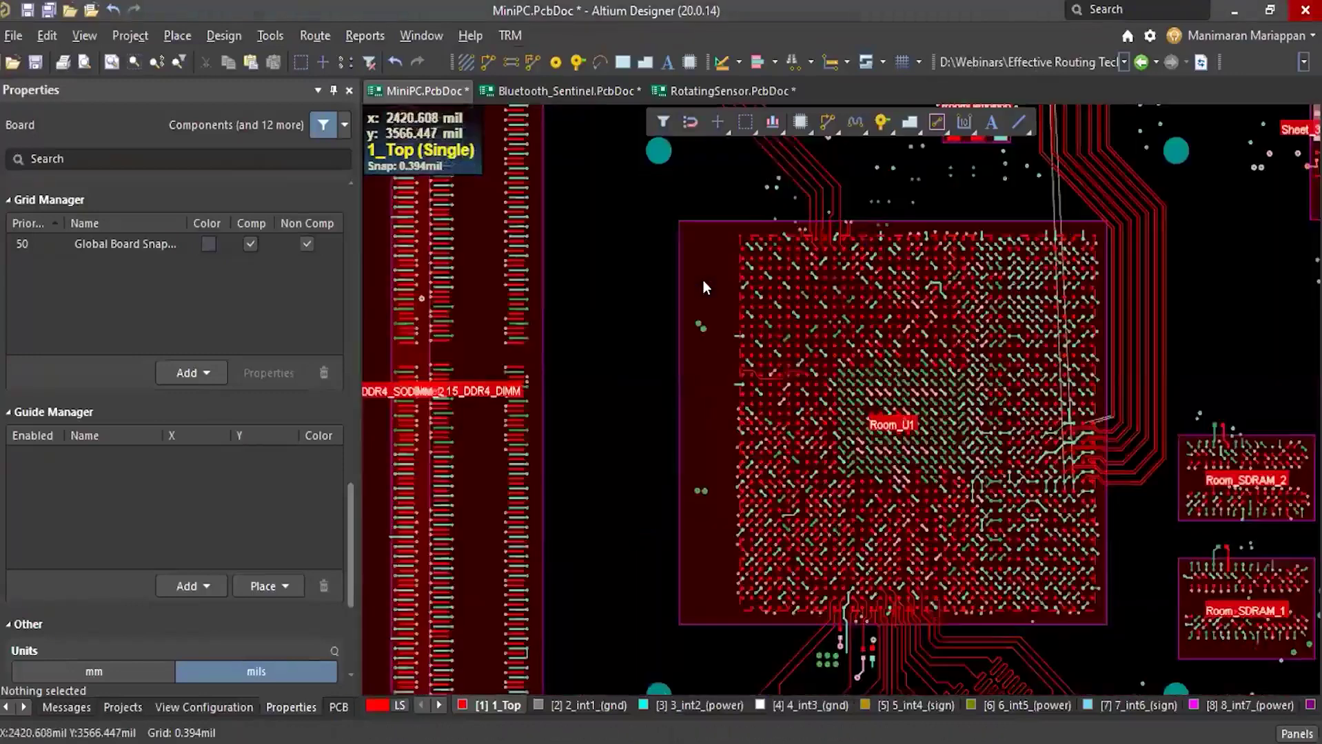
{"action": "scroll", "coordinate": [703, 281], "scroll_direction": "up", "scroll_amount": 1, "text": "ctrl"}
{"action": "left_click", "coordinate": [703, 281]}
{"action": "key", "text": "Delete"}
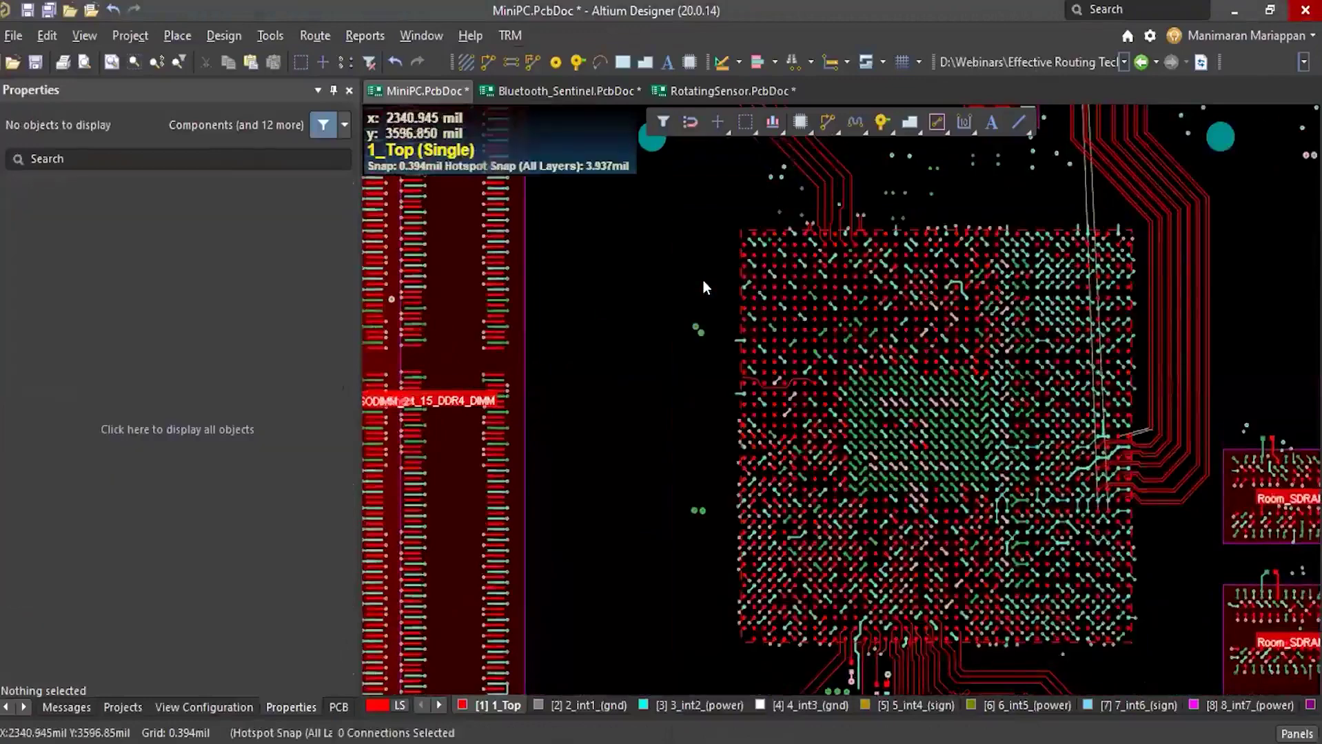
{"action": "double_click", "coordinate": [703, 282]}
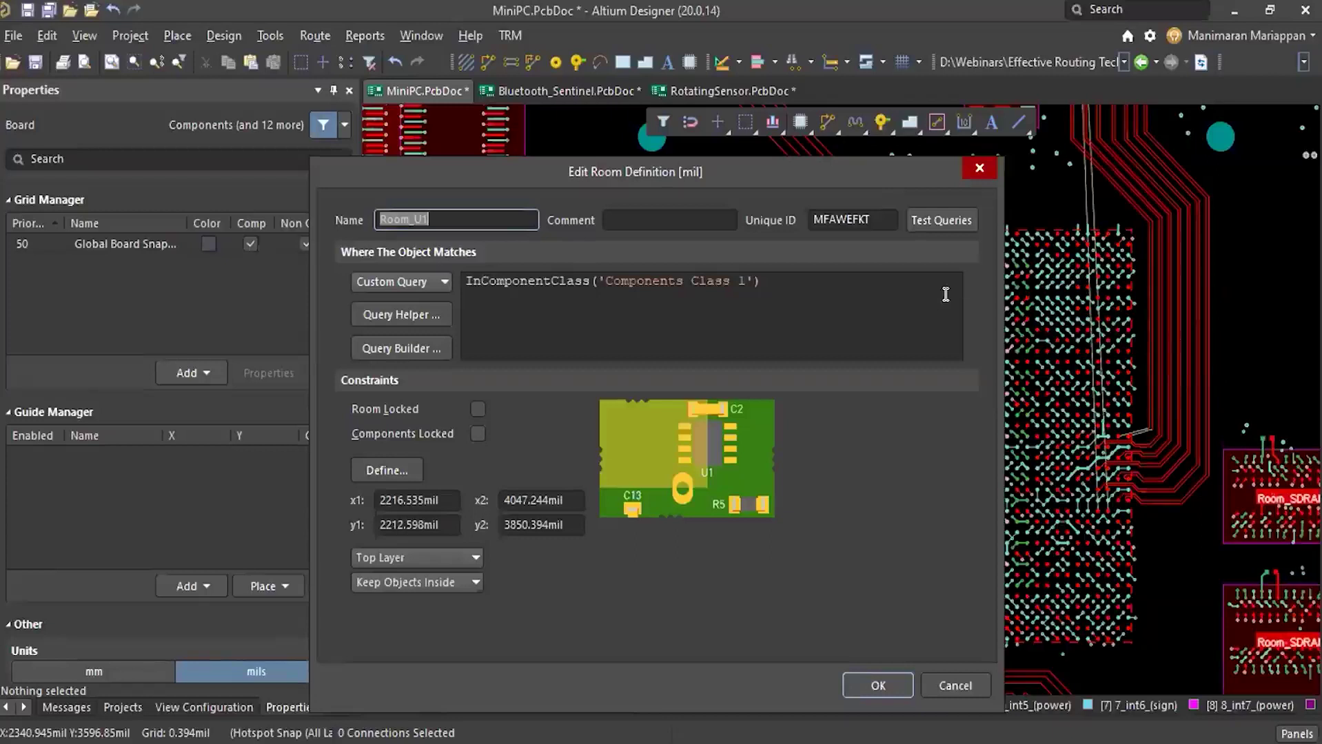
{"action": "left_click", "coordinate": [979, 169]}
Review the query and per-layer width and gap values of the Room-U1 differential pairs routing rule
{"action": "key", "text": "d"}
{"action": "left_click", "coordinate": [267, 135]}
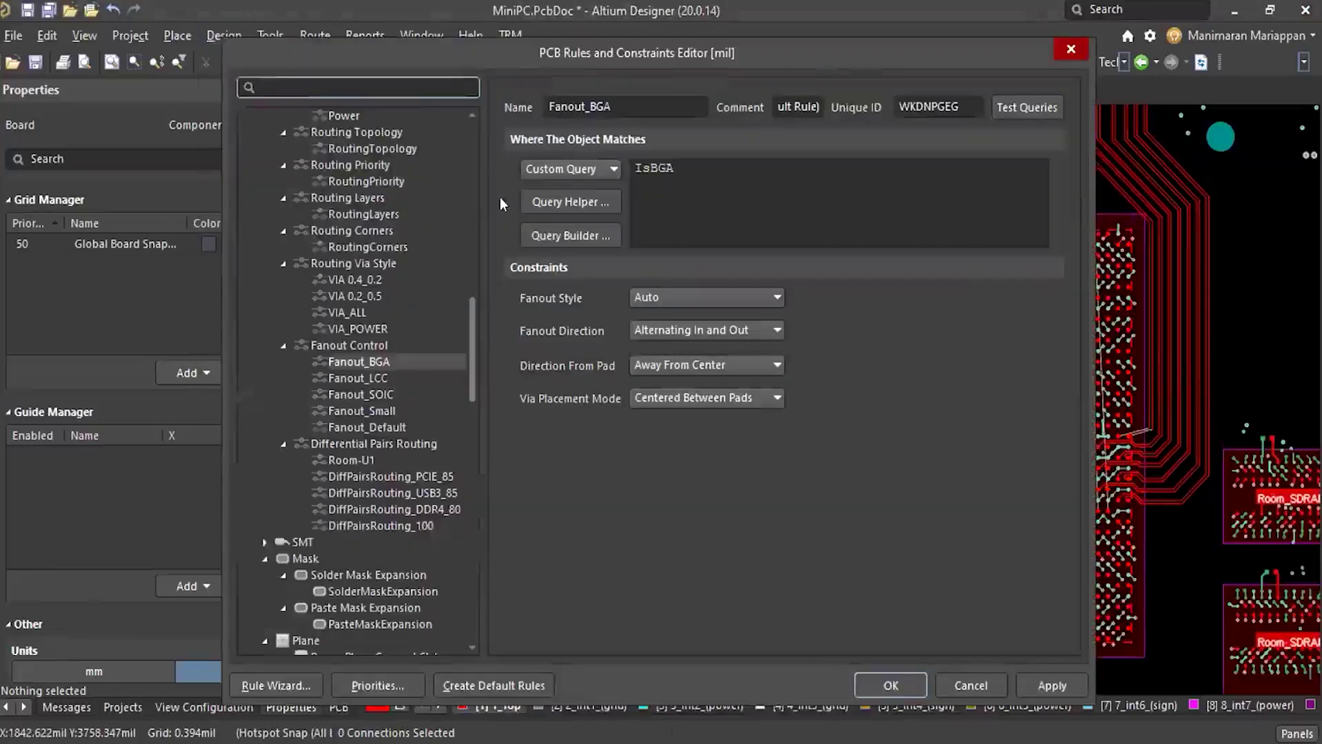
{"action": "left_click", "coordinate": [353, 459]}
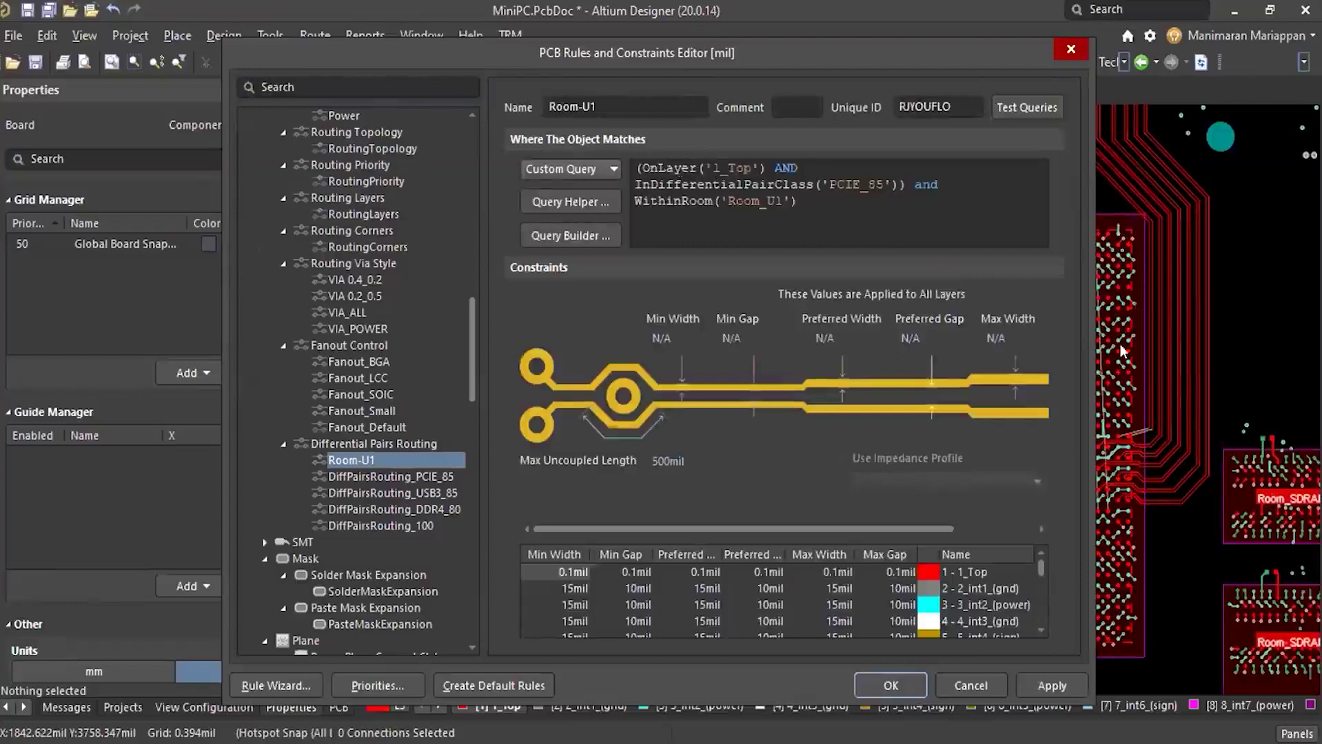
{"action": "left_click", "coordinate": [1068, 50]}
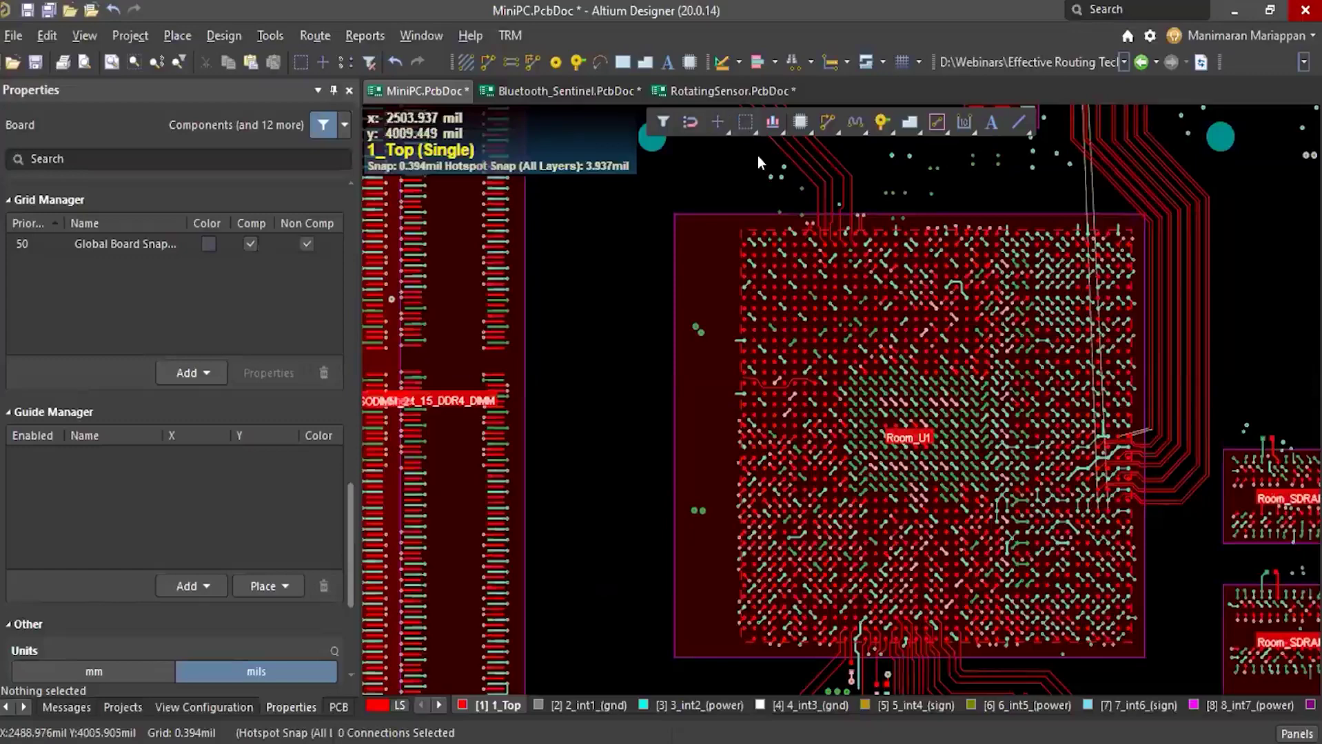
Browse the design rules and inspect the net query and width limits of the Width_POWER rule
{"action": "left_click", "coordinate": [221, 33]}
{"action": "left_click", "coordinate": [266, 135]}
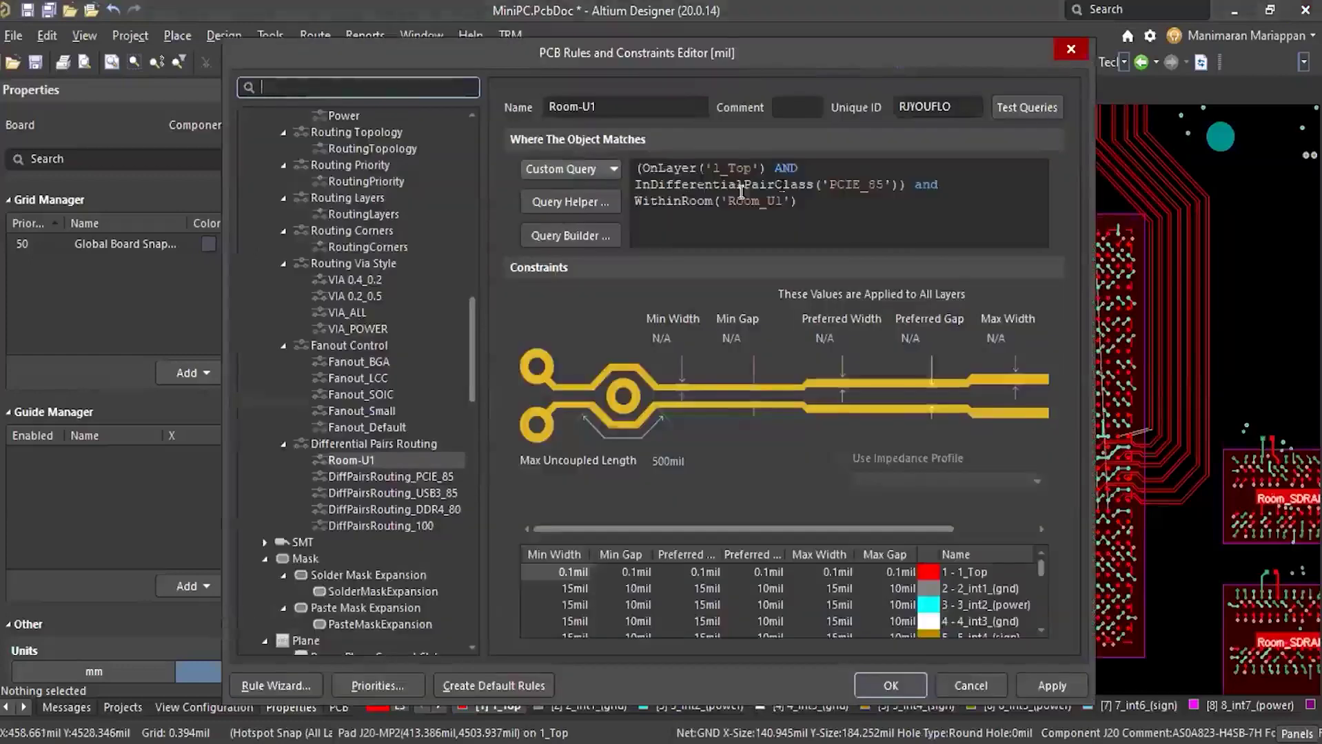
{"action": "scroll", "coordinate": [361, 198], "scroll_direction": "up", "scroll_amount": 18}
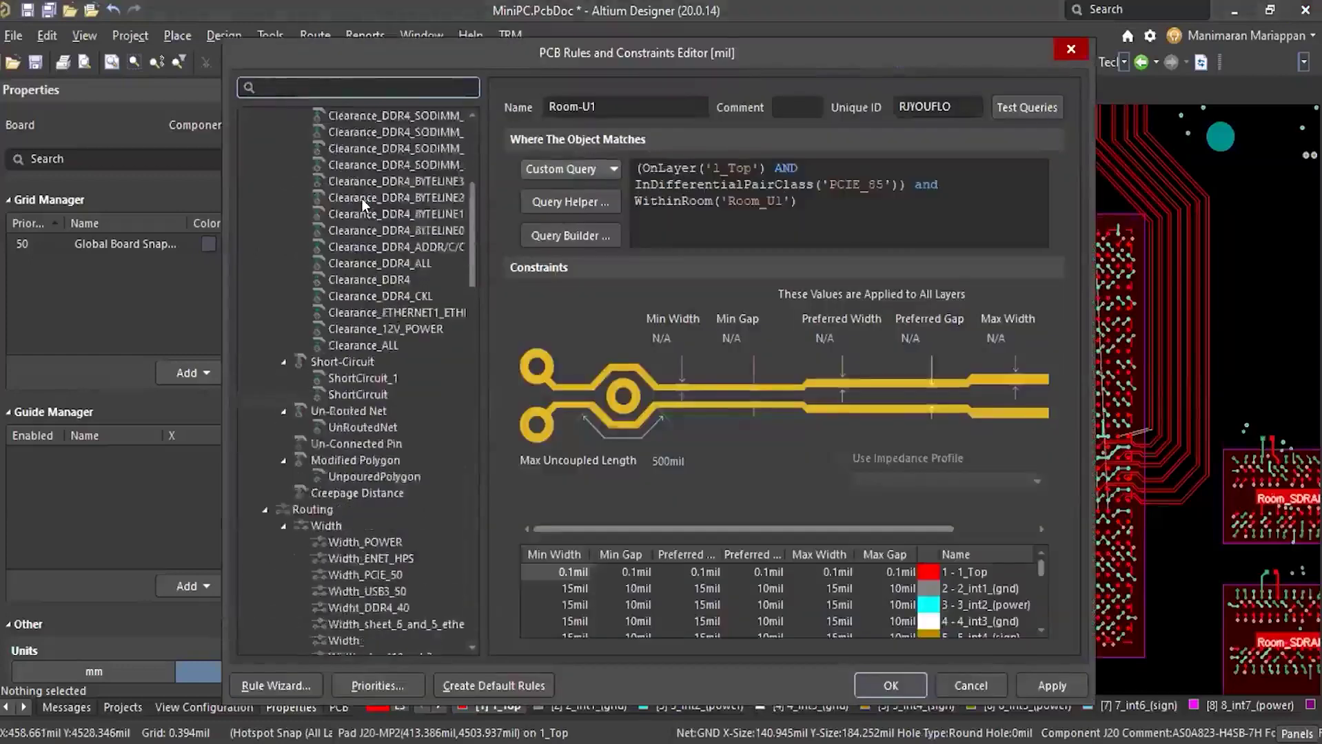
{"action": "scroll", "coordinate": [370, 268], "scroll_direction": "down", "scroll_amount": 12}
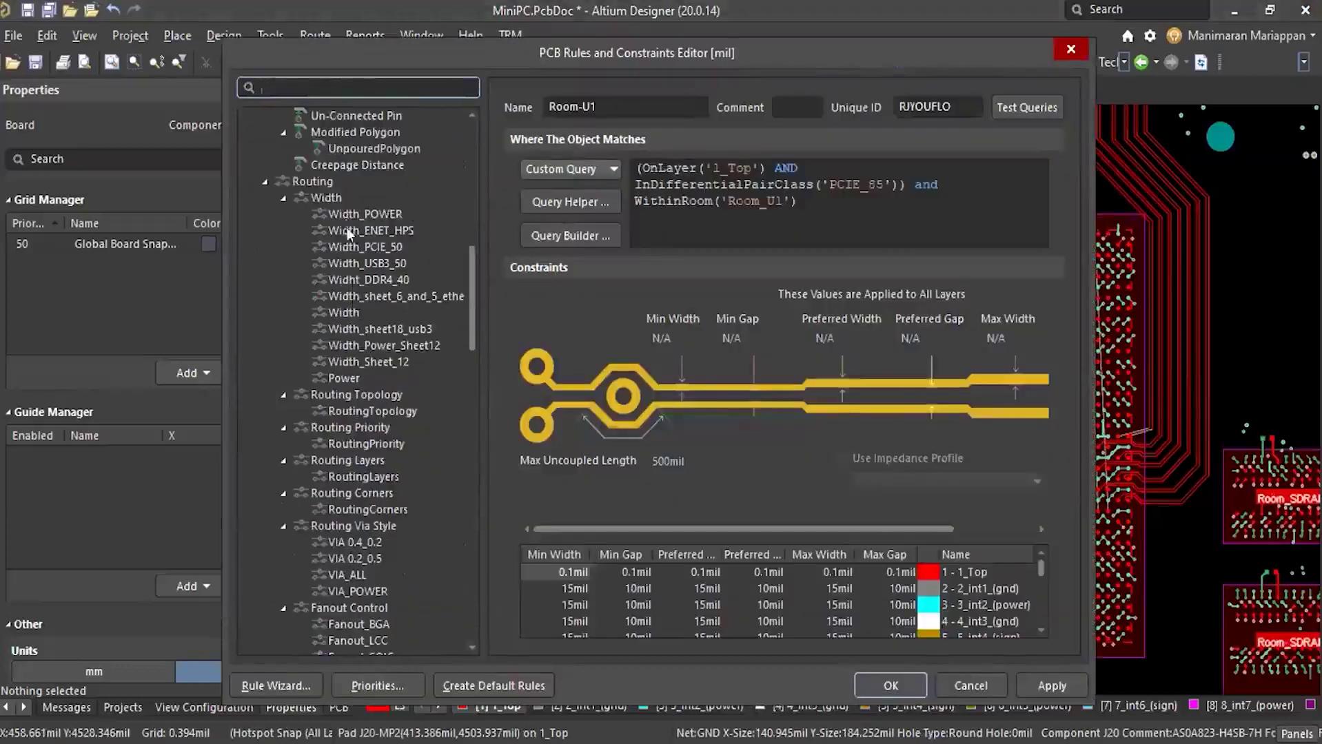
{"action": "left_click", "coordinate": [365, 214]}
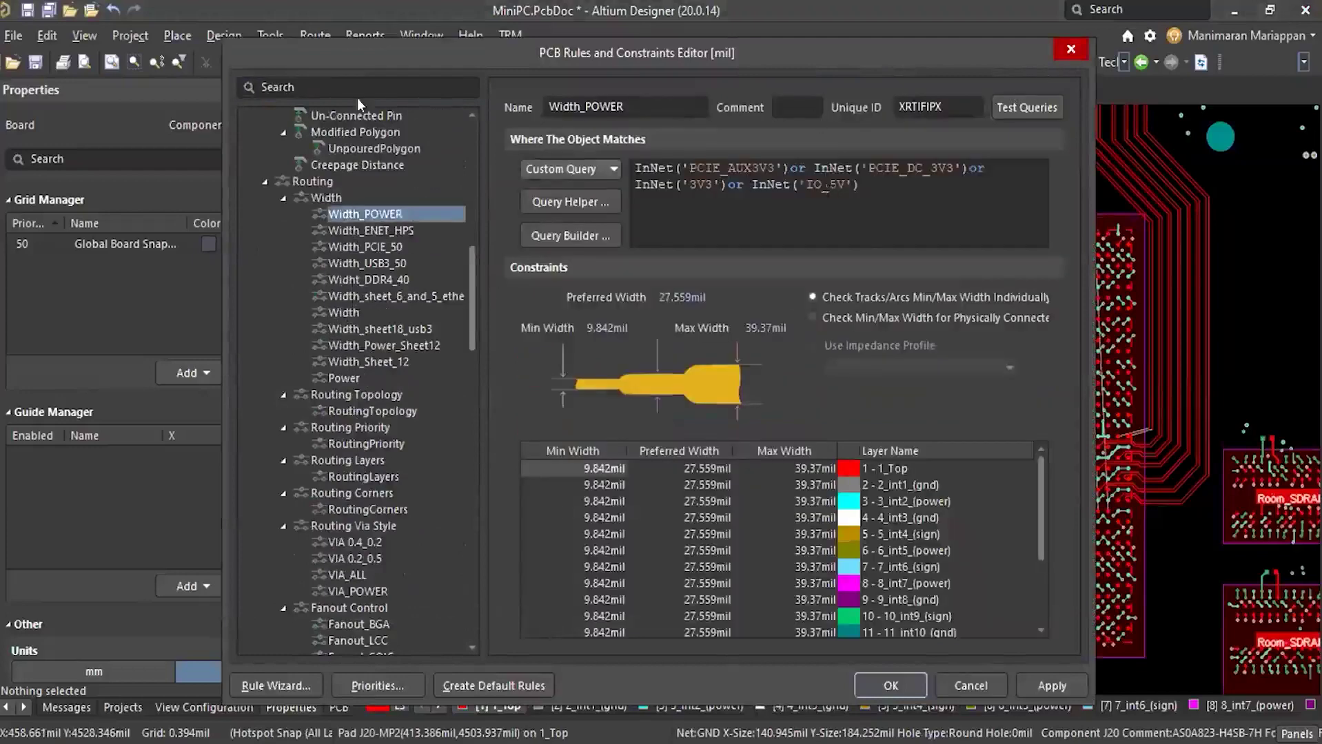
{"action": "left_click", "coordinate": [1073, 46]}
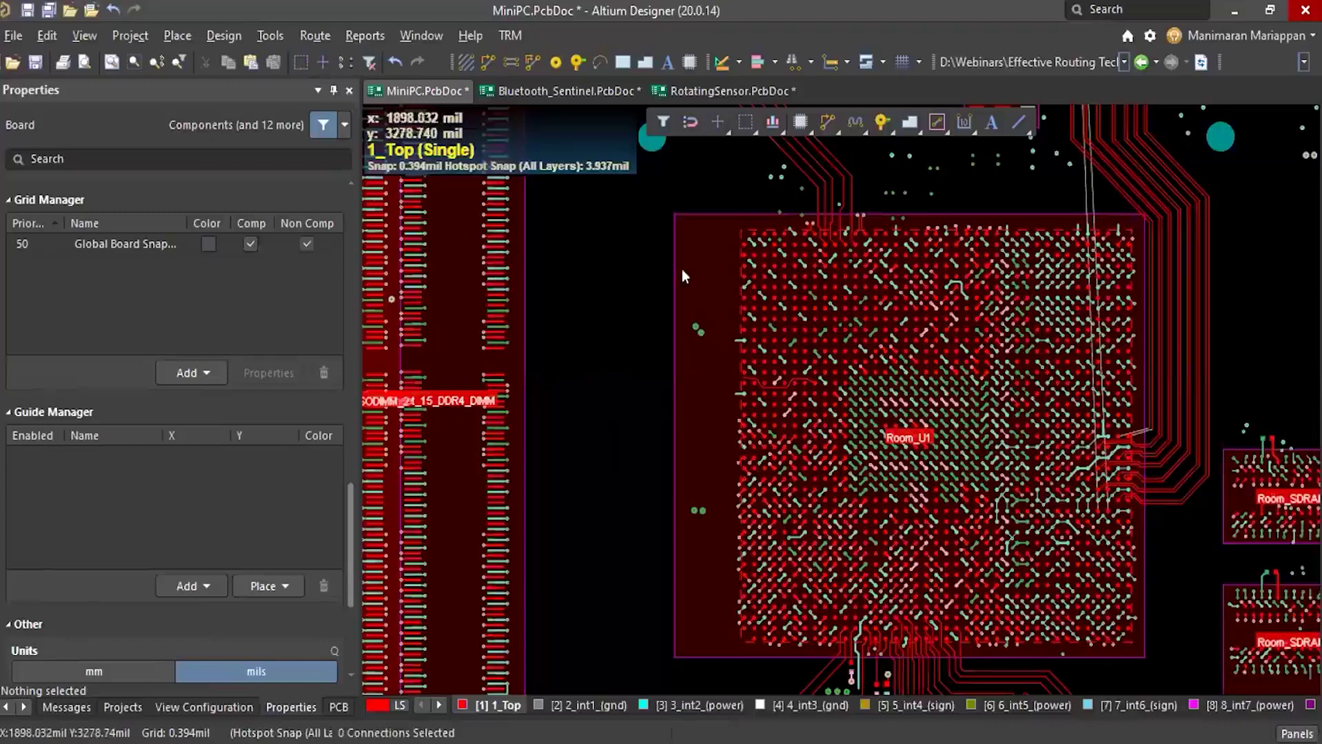
Select the PCIE_Upr tracks entering Room_U1 on the top layer and review their shared net class and track properties
{"action": "scroll", "coordinate": [607, 418], "scroll_direction": "down", "scroll_amount": 3, "text": "ctrl"}
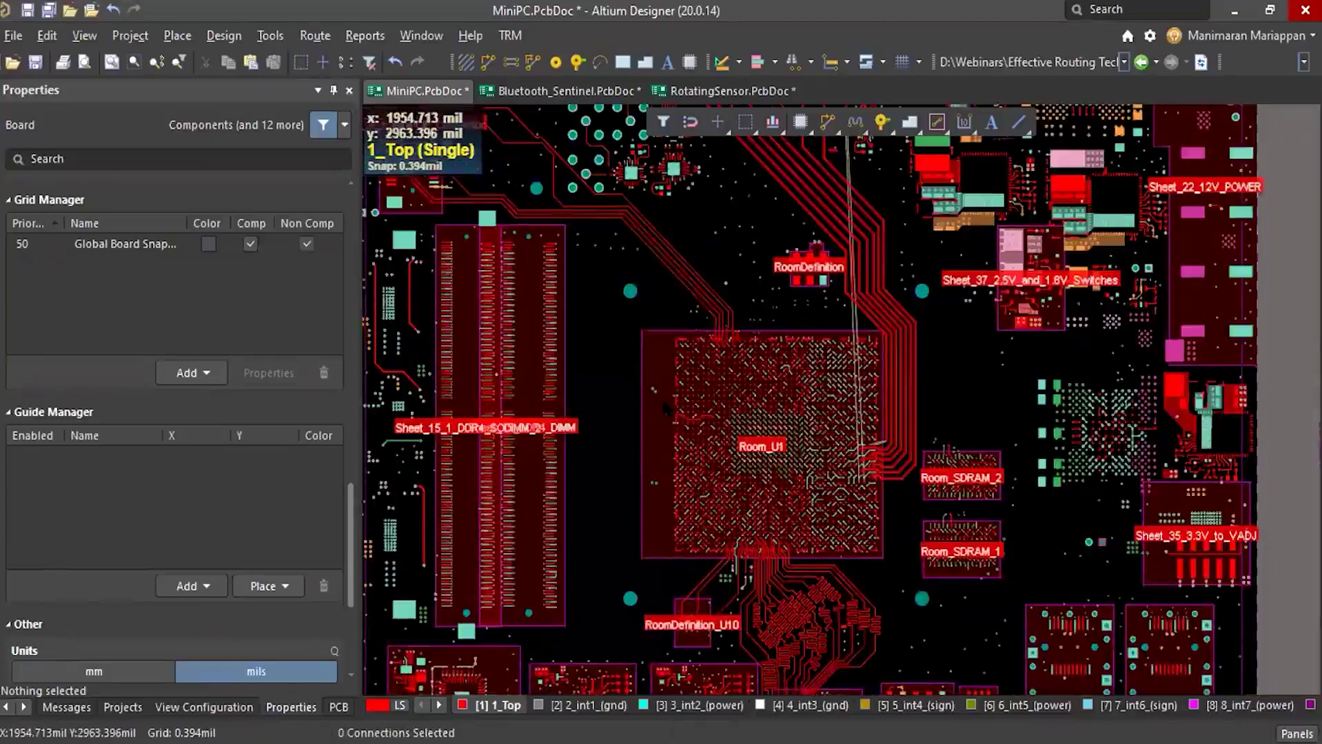
{"action": "scroll", "coordinate": [680, 257], "scroll_direction": "up", "scroll_amount": 4, "text": "ctrl"}
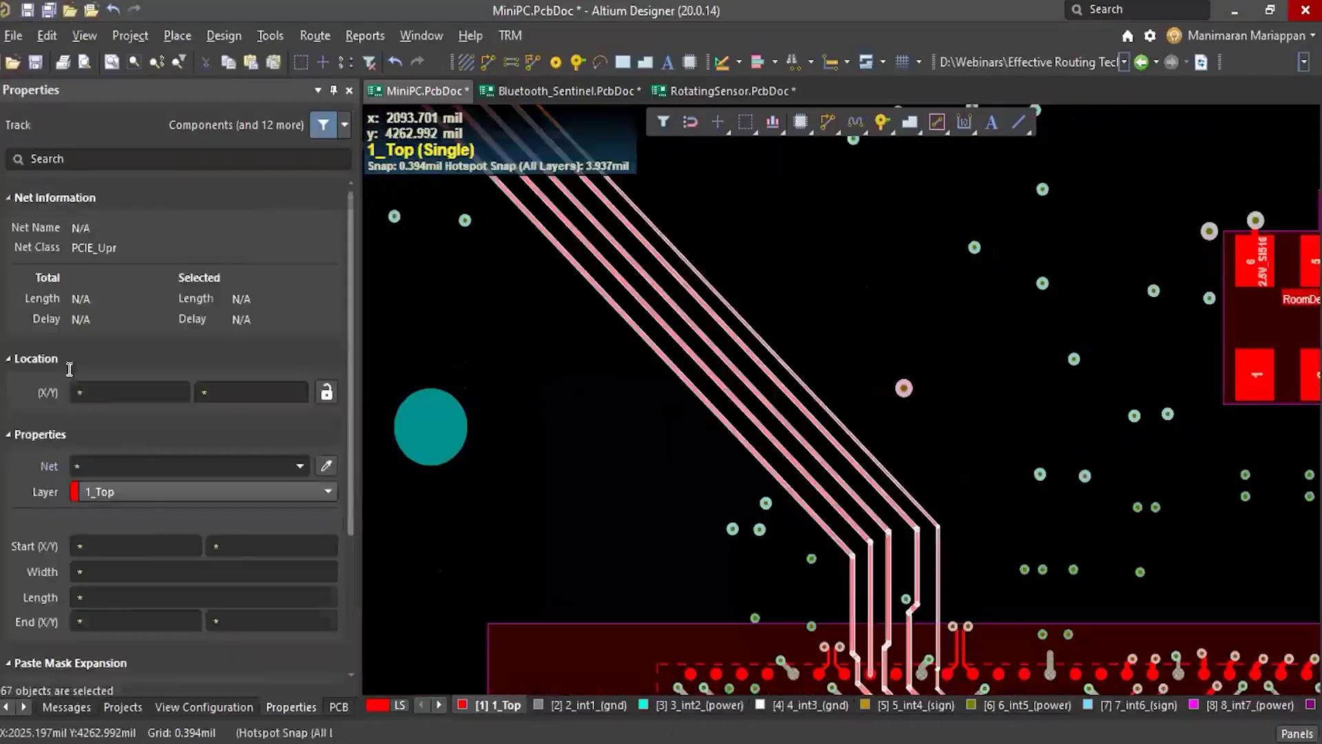
{"action": "scroll", "coordinate": [95, 390], "scroll_direction": "down", "scroll_amount": 3}
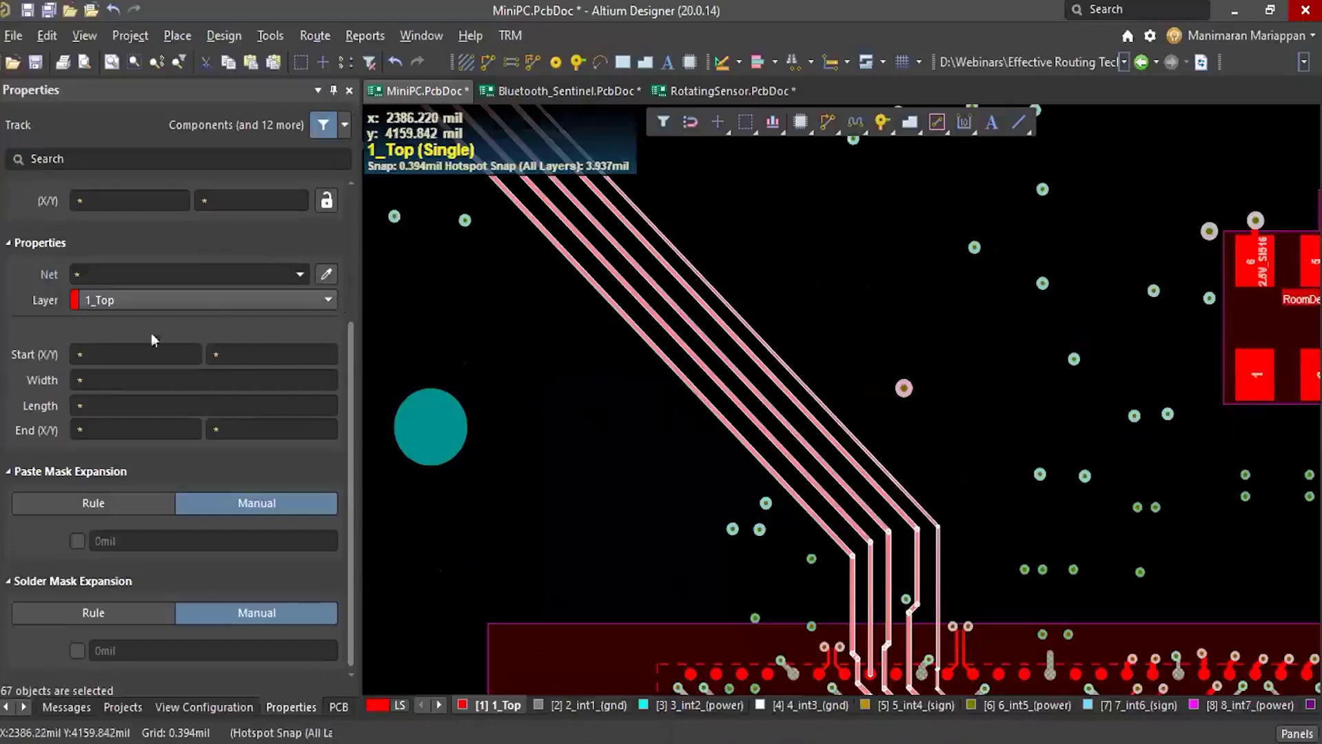
{"action": "left_click", "coordinate": [591, 350]}
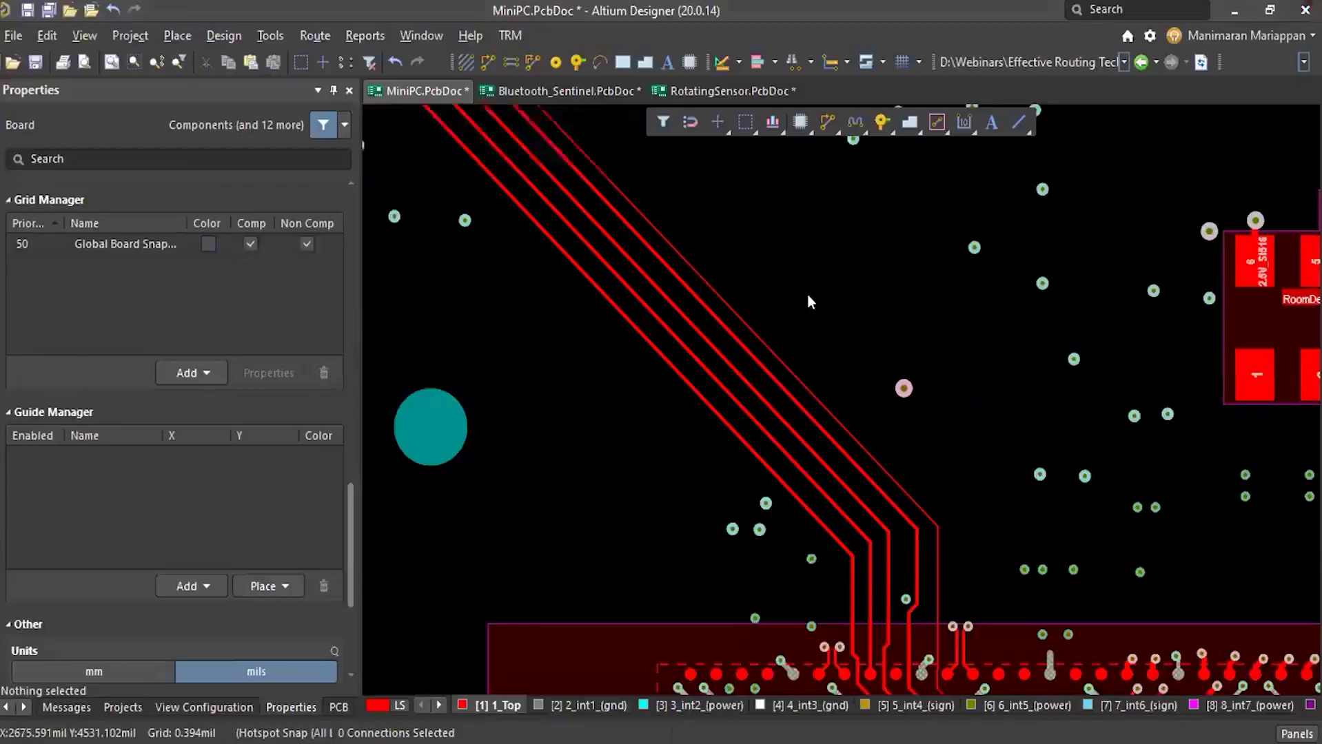
{"action": "scroll", "coordinate": [750, 332], "scroll_direction": "down", "scroll_amount": 3, "text": "ctrl"}
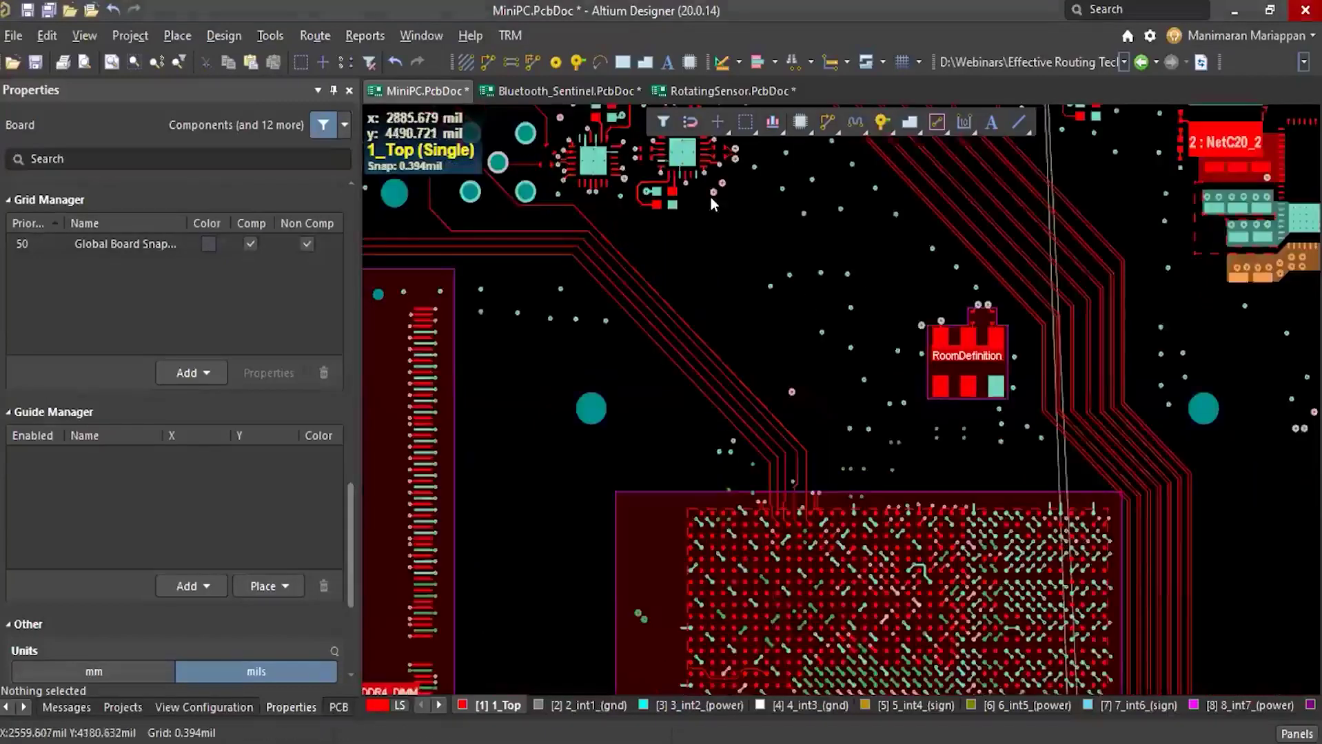
{"action": "scroll", "coordinate": [710, 198], "scroll_direction": "down", "scroll_amount": 5, "text": "ctrl"}
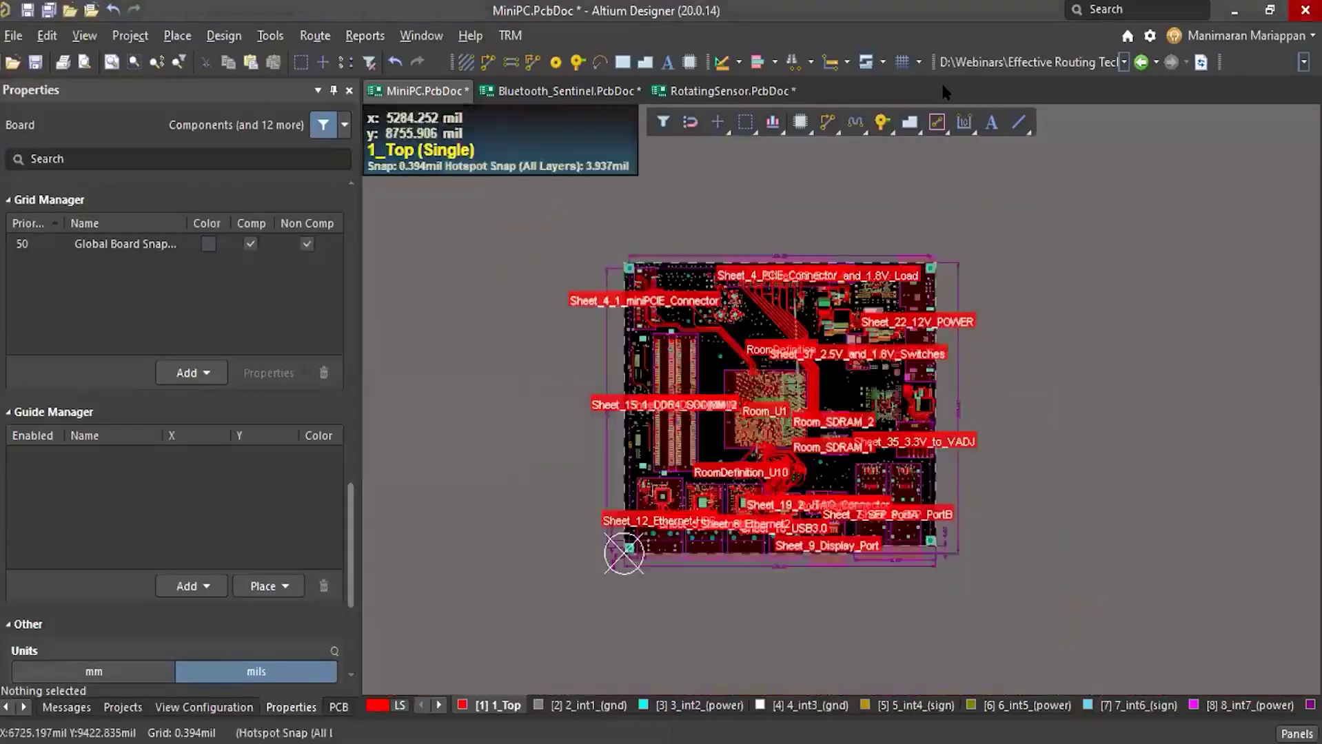
Open the PCB editor customization and review the shortcuts of the Apply and Edit command categories
{"action": "left_click", "coordinate": [469, 26]}
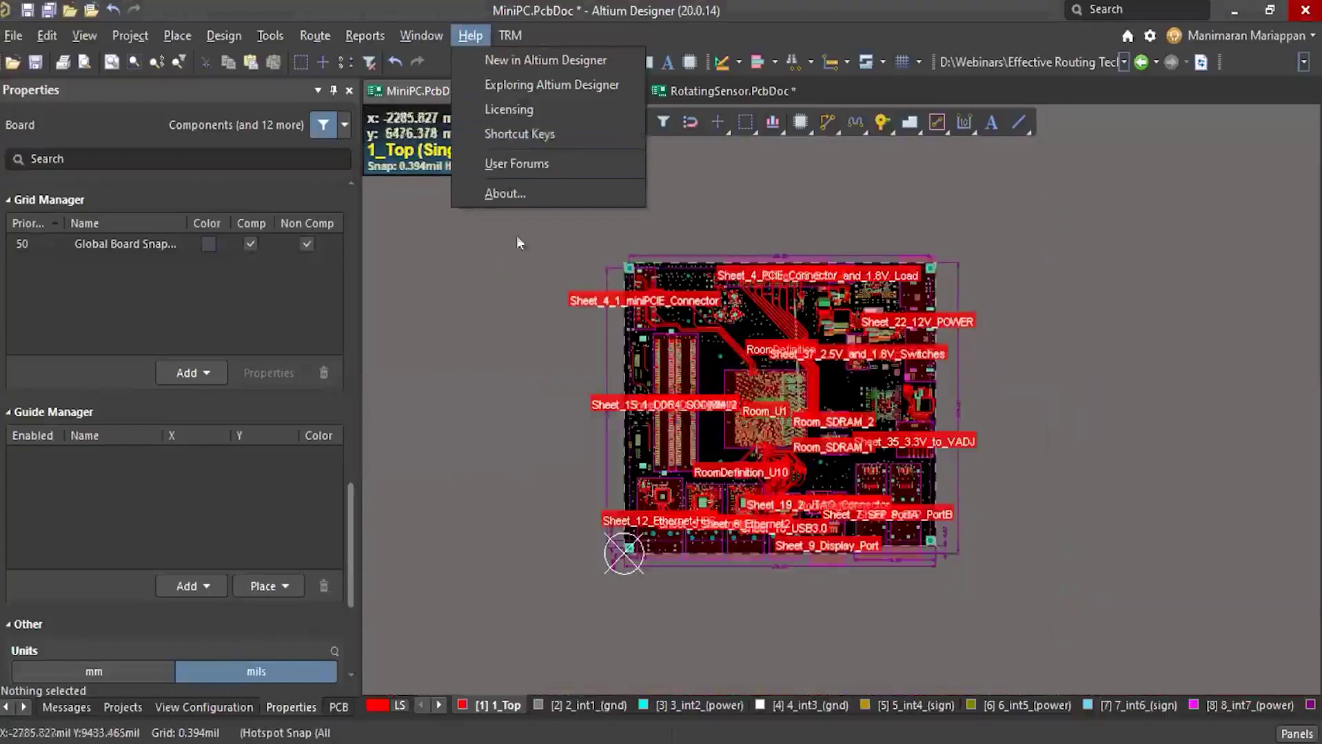
{"action": "left_click", "coordinate": [494, 302]}
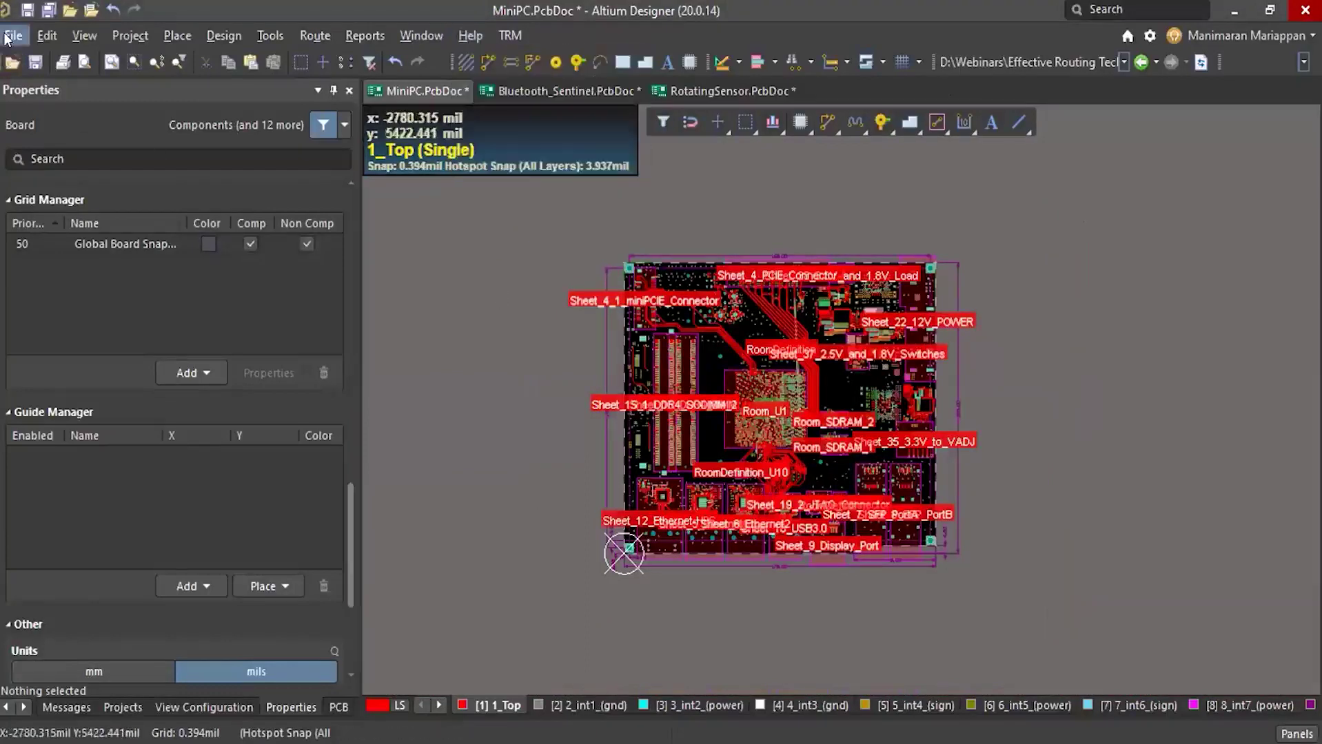
{"action": "left_click", "coordinate": [11, 37]}
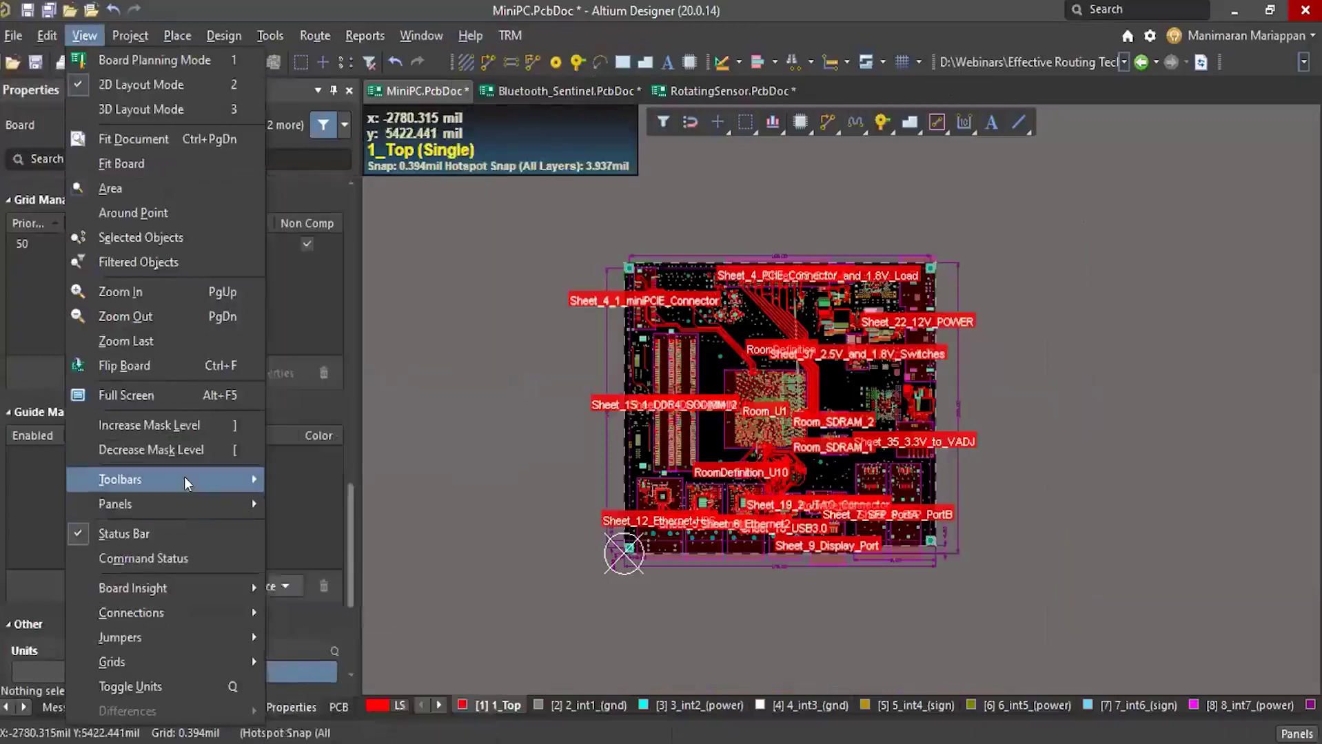
{"action": "left_click", "coordinate": [494, 283]}
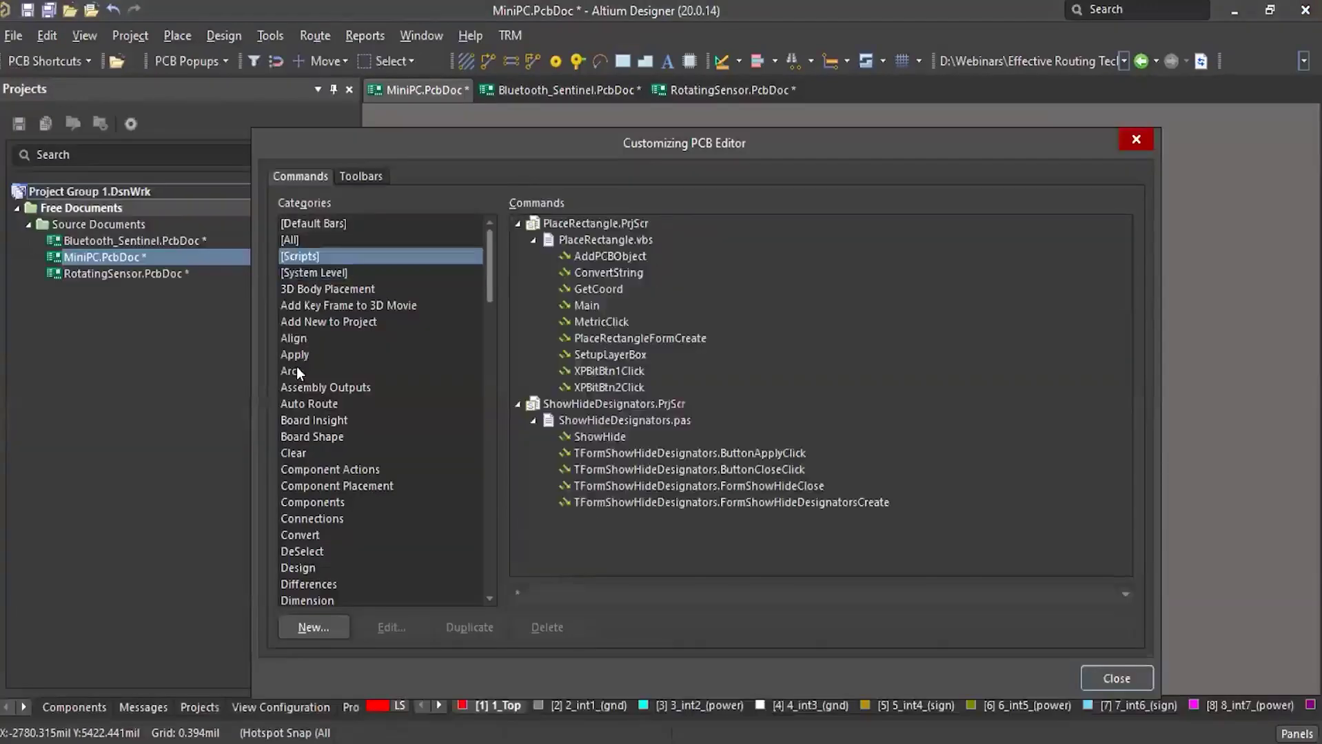
{"action": "left_click", "coordinate": [295, 354]}
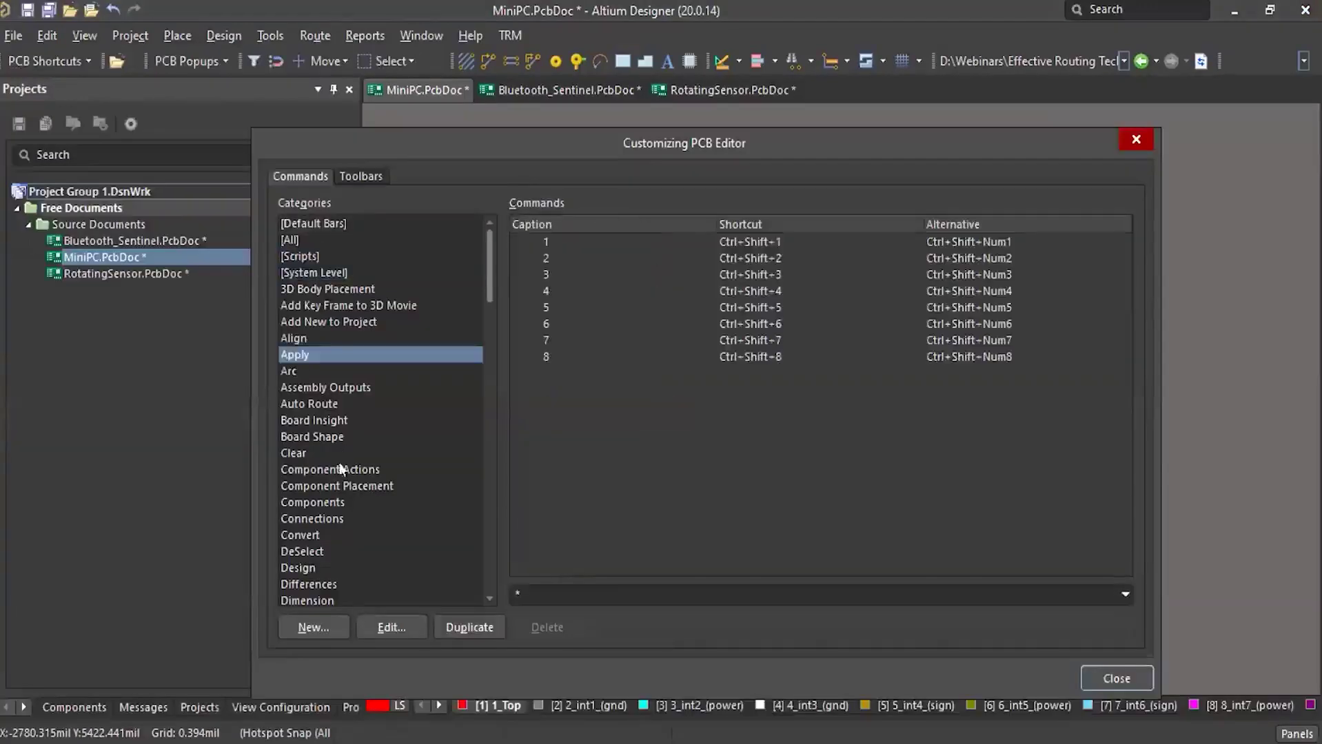
{"action": "scroll", "coordinate": [309, 435], "scroll_direction": "down", "scroll_amount": 5}
{"action": "left_click", "coordinate": [290, 420]}
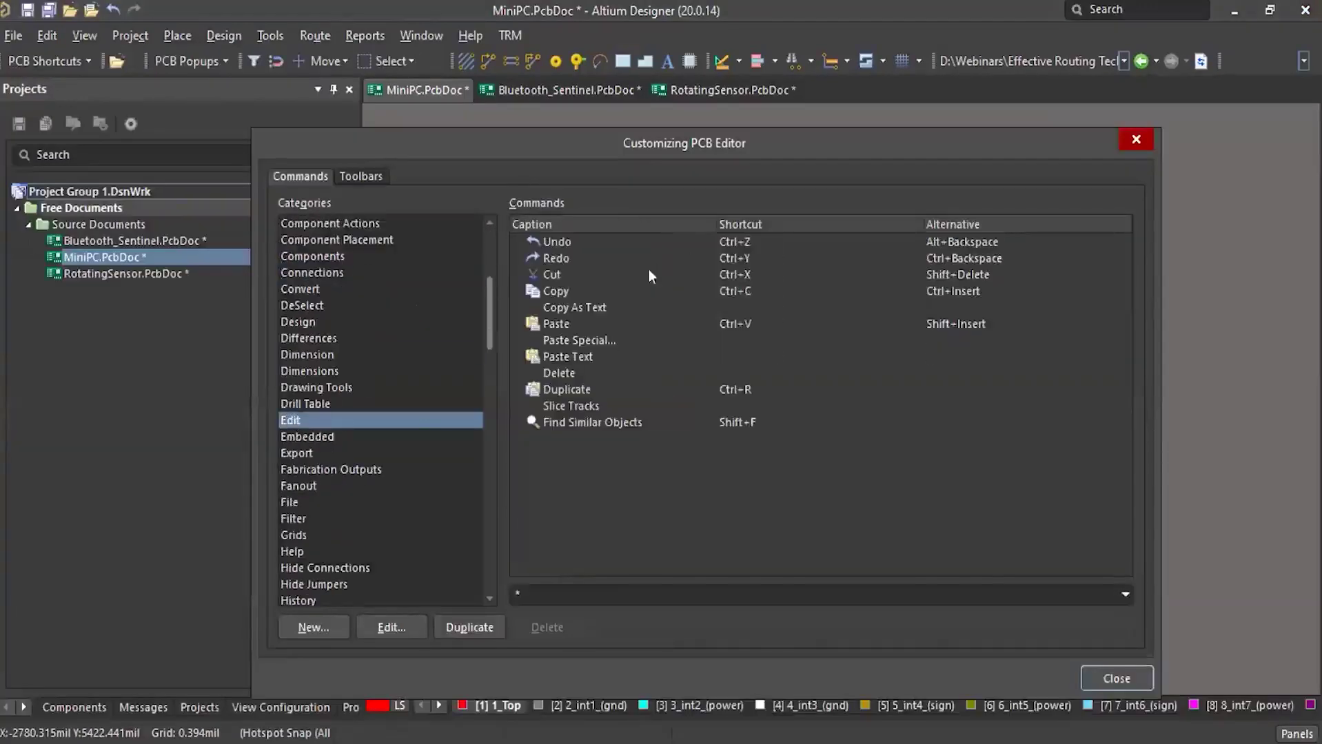
Inspect the primary and alternative shortcut settings of the Undo command, and close the PCB editor customization
{"action": "double_click", "coordinate": [735, 241]}
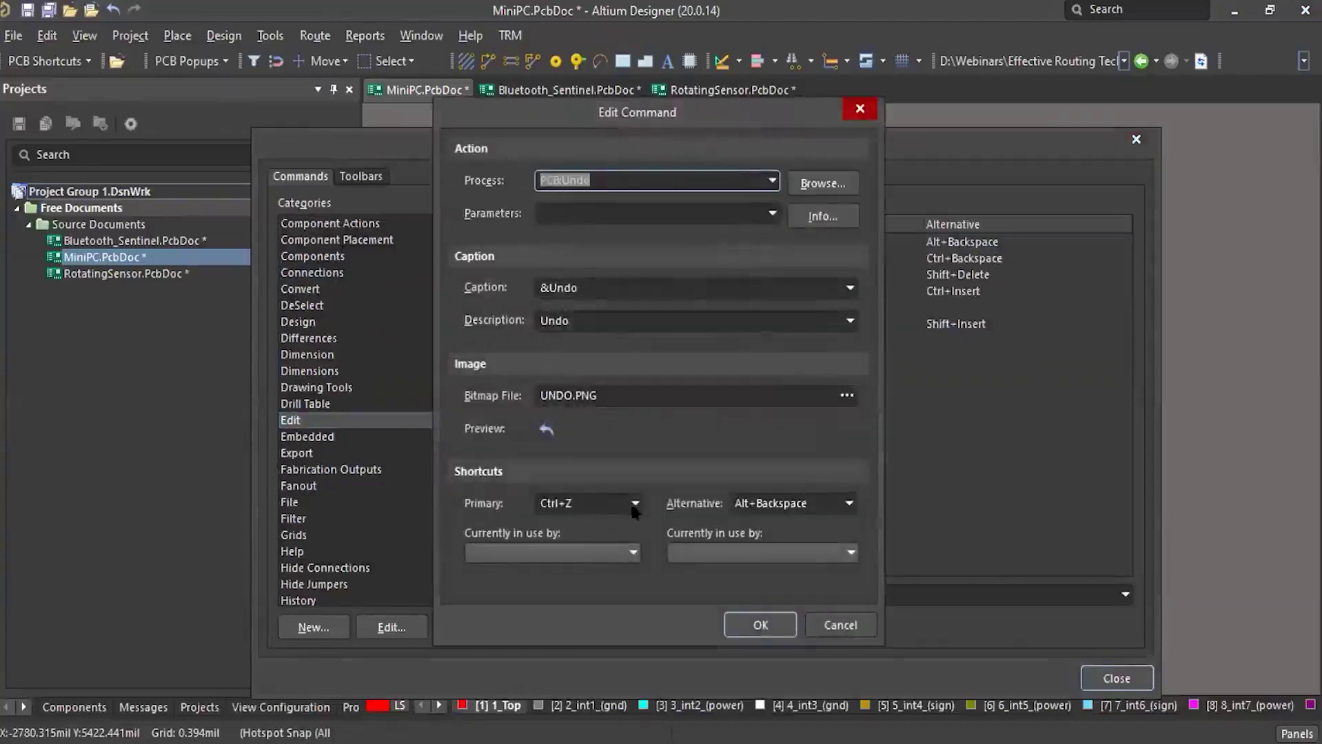
{"action": "left_click", "coordinate": [630, 503]}
{"action": "left_click", "coordinate": [629, 503]}
{"action": "left_click", "coordinate": [628, 502]}
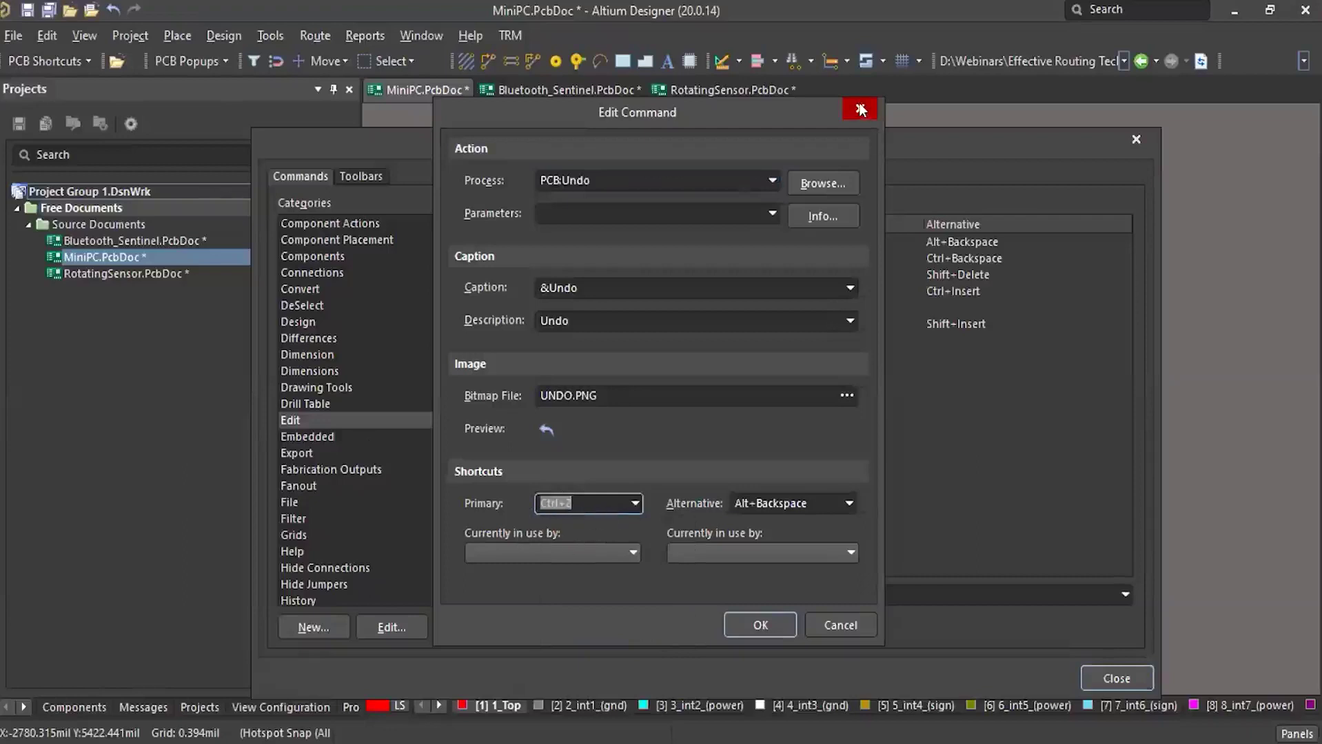
{"action": "key", "text": "Escape"}
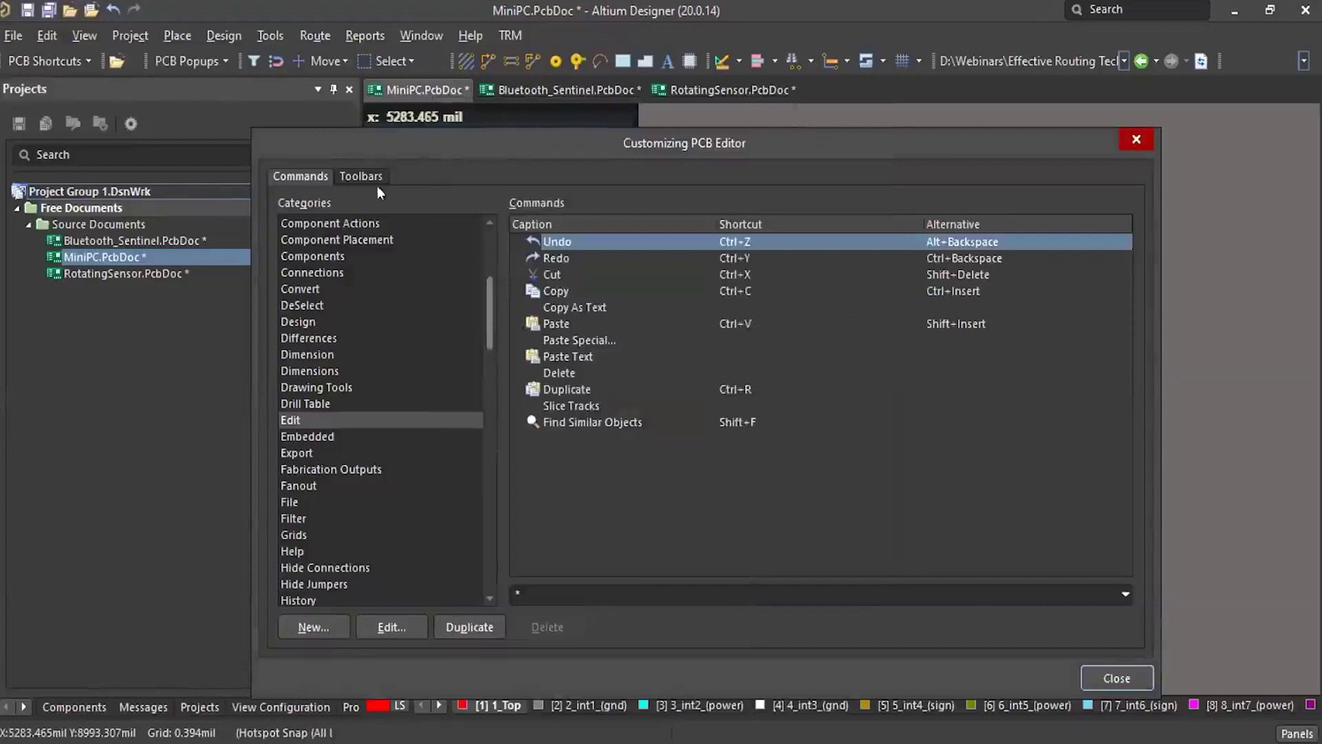
{"action": "scroll", "coordinate": [310, 276], "scroll_direction": "up", "scroll_amount": 5}
{"action": "left_click", "coordinate": [306, 256]}
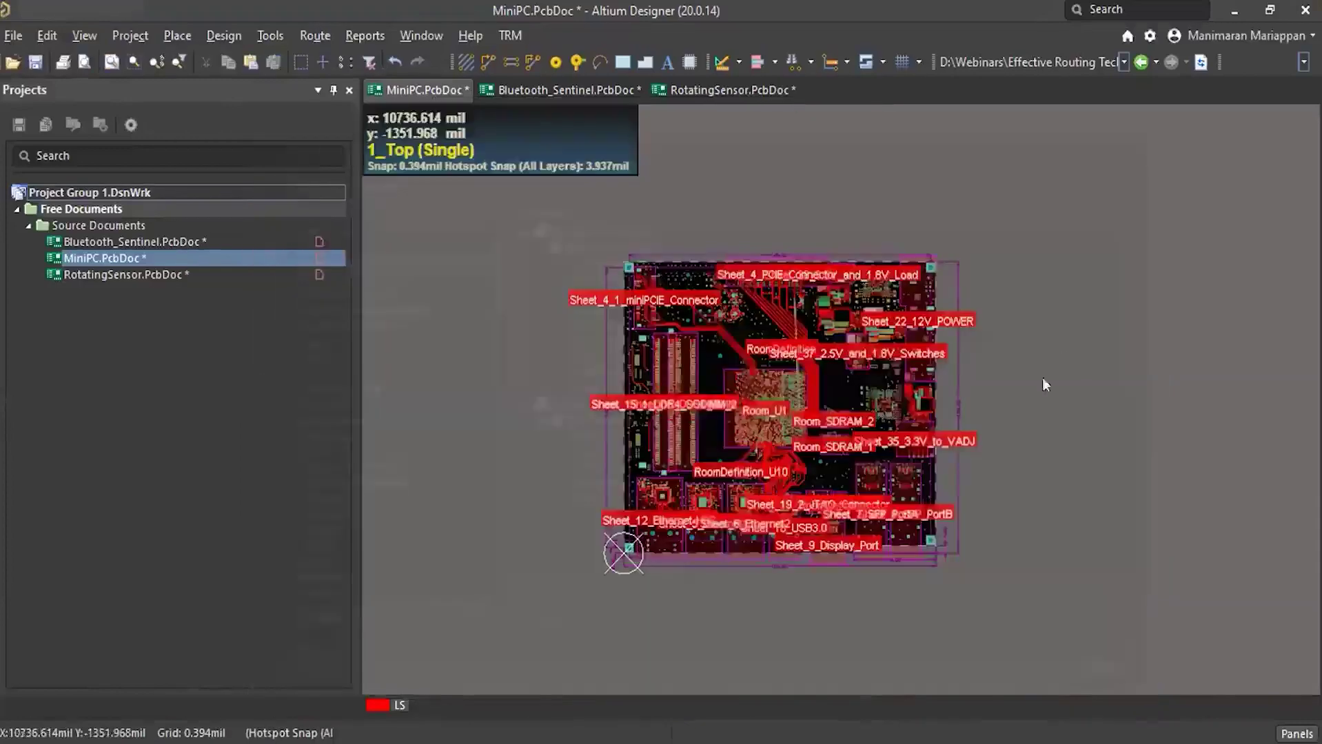
{"action": "scroll", "coordinate": [666, 336], "scroll_direction": "up", "scroll_amount": 3, "text": "ctrl"}
{"action": "scroll", "coordinate": [666, 336], "scroll_direction": "down", "scroll_amount": 4, "text": "ctrl"}
{"action": "scroll", "coordinate": [666, 336], "scroll_direction": "up", "scroll_amount": 2, "text": "ctrl"}
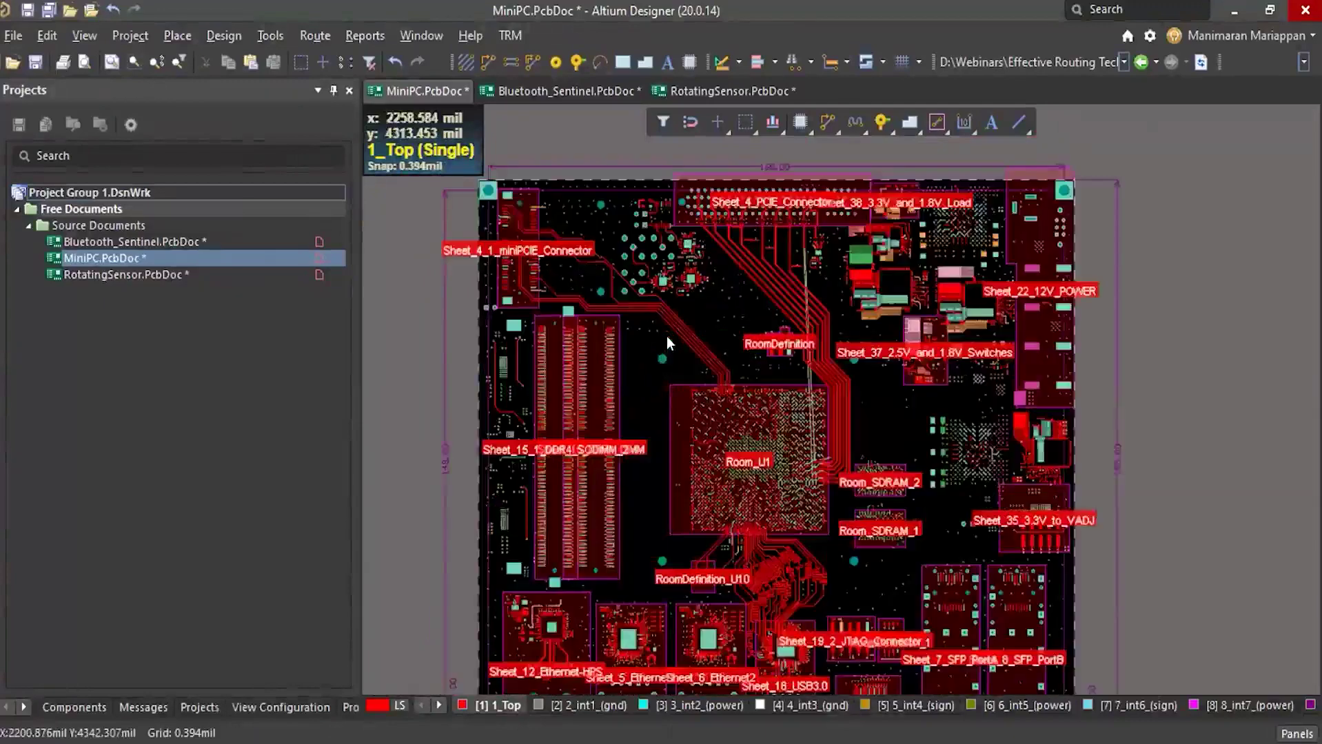
{"action": "scroll", "coordinate": [666, 337], "scroll_direction": "down", "scroll_amount": 1, "text": "ctrl"}
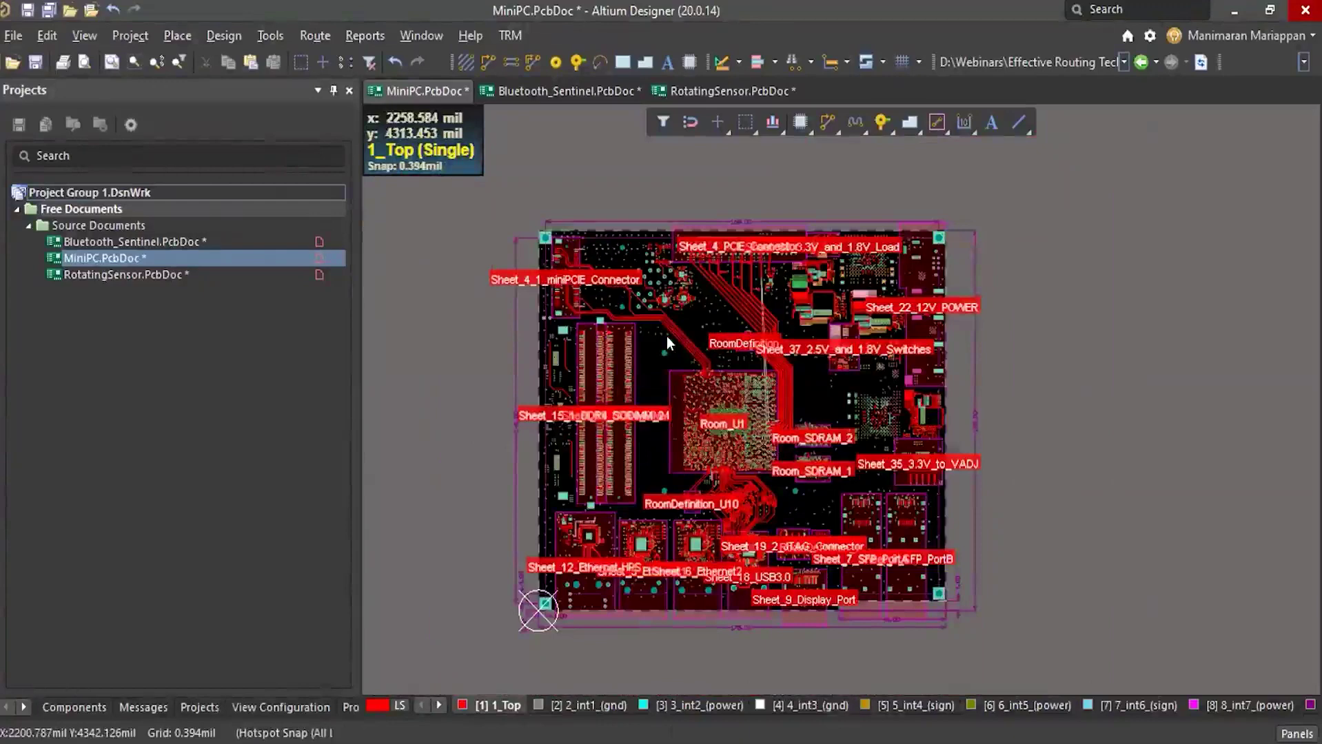
{"action": "scroll", "coordinate": [711, 352], "scroll_direction": "up", "scroll_amount": 2, "text": "ctrl"}
{"action": "scroll", "coordinate": [703, 345], "scroll_direction": "down", "scroll_amount": 3, "text": "ctrl"}
{"action": "scroll", "coordinate": [688, 335], "scroll_direction": "up", "scroll_amount": 2, "text": "ctrl"}
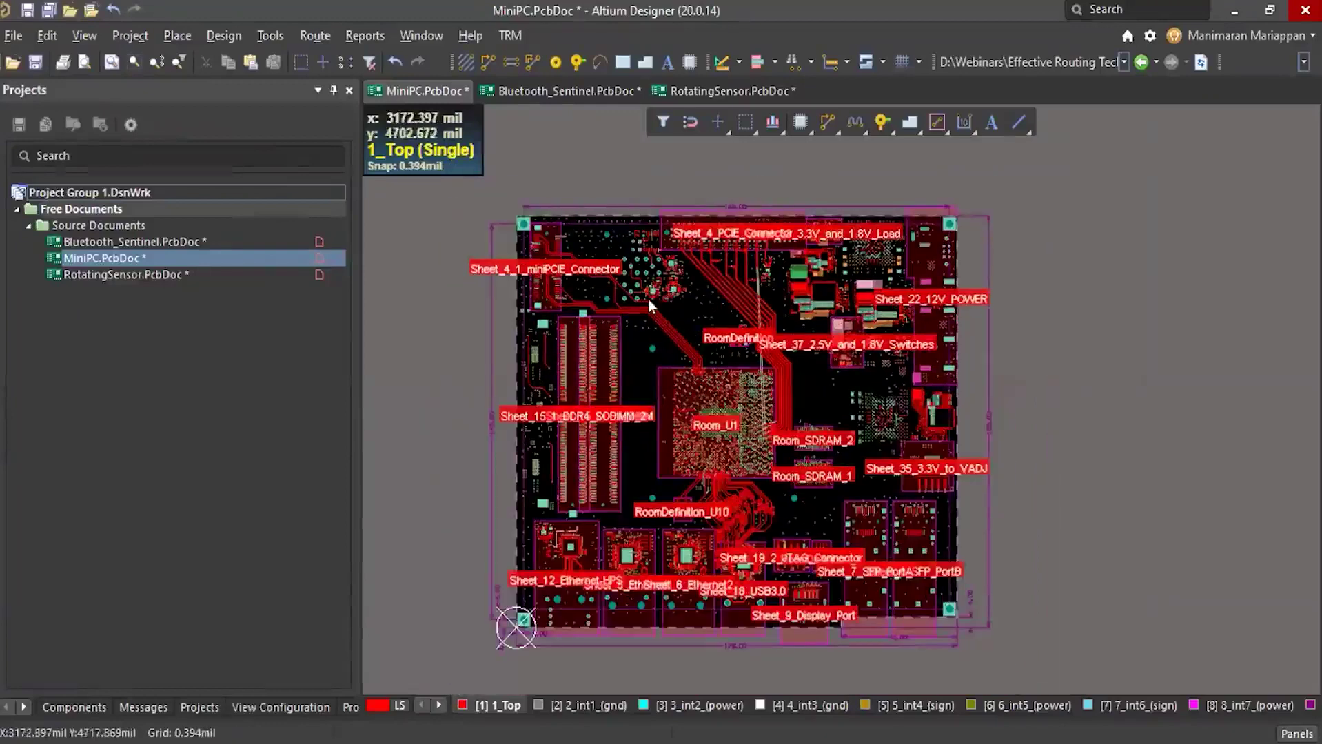
{"action": "scroll", "coordinate": [882, 358], "scroll_direction": "up", "scroll_amount": 2, "text": "ctrl"}
{"action": "scroll", "coordinate": [724, 317], "scroll_direction": "up", "scroll_amount": 2, "text": "ctrl"}
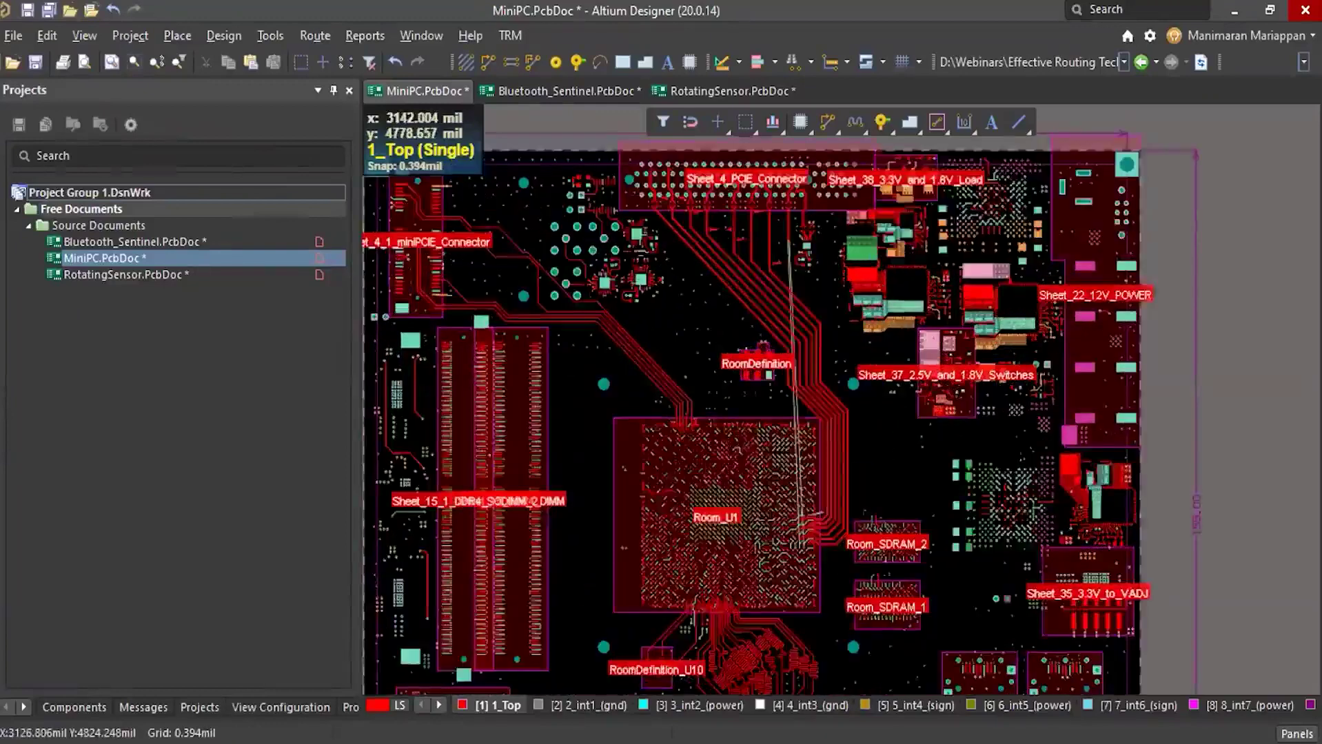
{"action": "scroll", "coordinate": [721, 329], "scroll_direction": "down", "scroll_amount": 4, "text": "ctrl"}
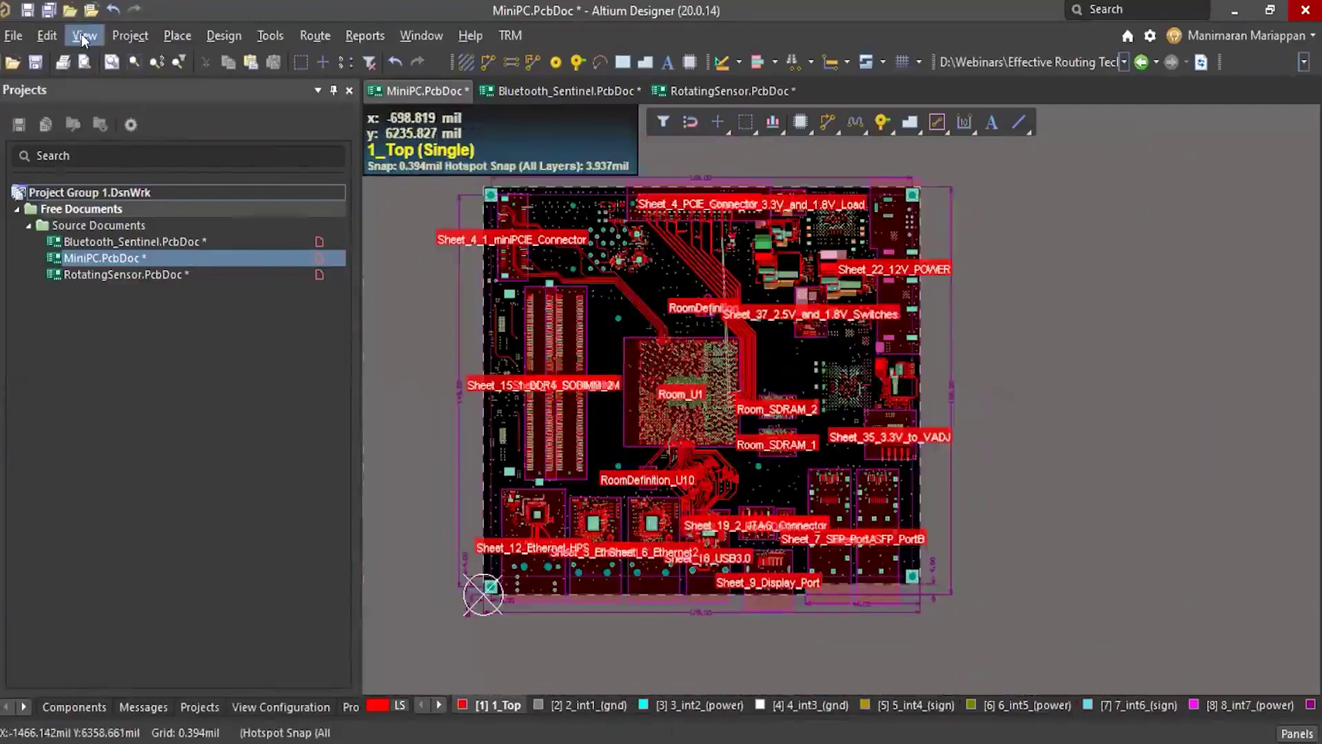
Reopen the PCB editor customization to review the shortcuts of the Apply and Board Insight command categories
{"action": "mouse_move", "coordinate": [168, 477]}
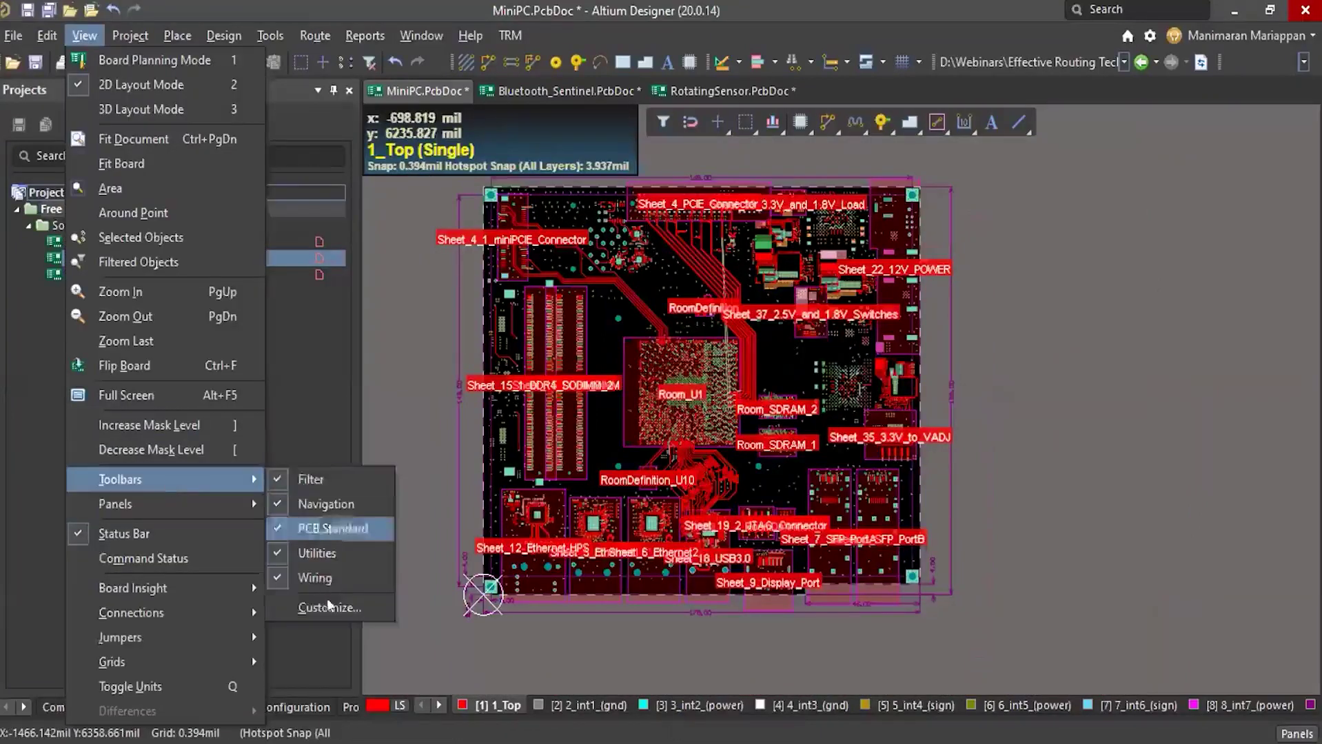
{"action": "left_click", "coordinate": [331, 605]}
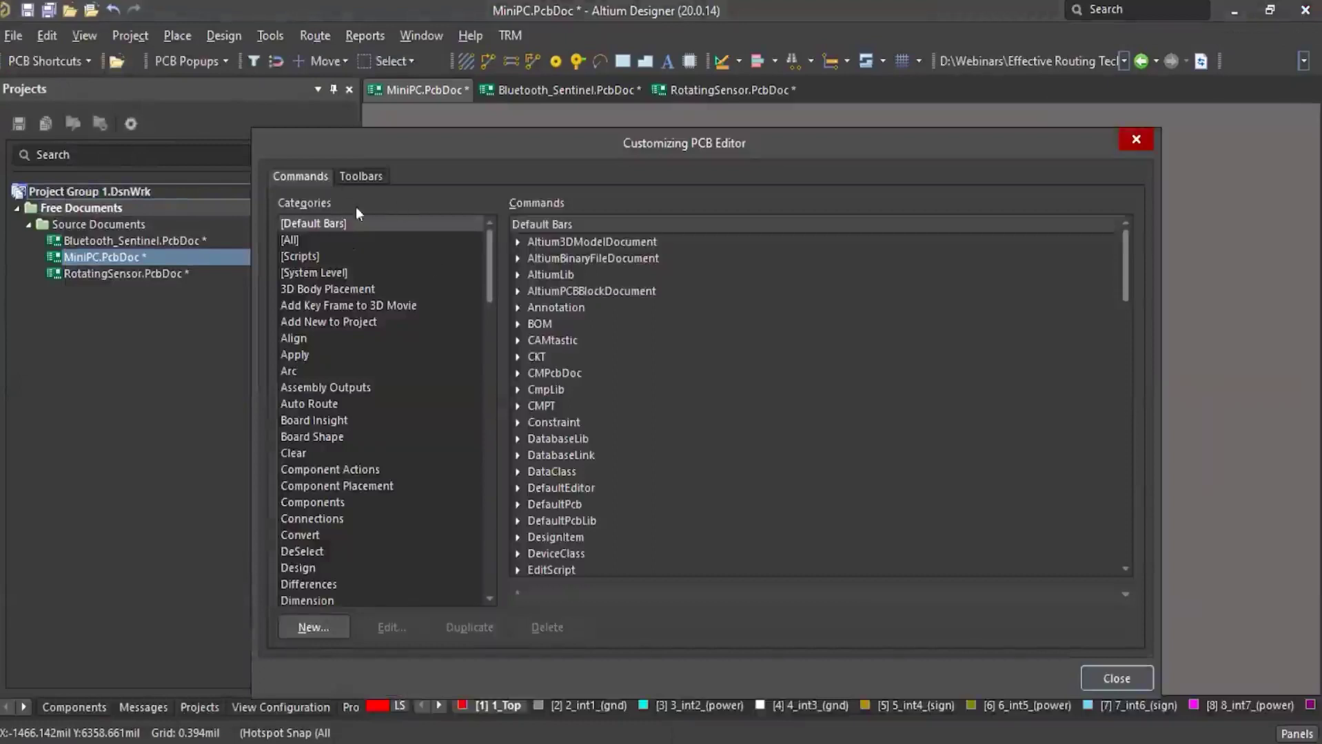
{"action": "left_click", "coordinate": [295, 355]}
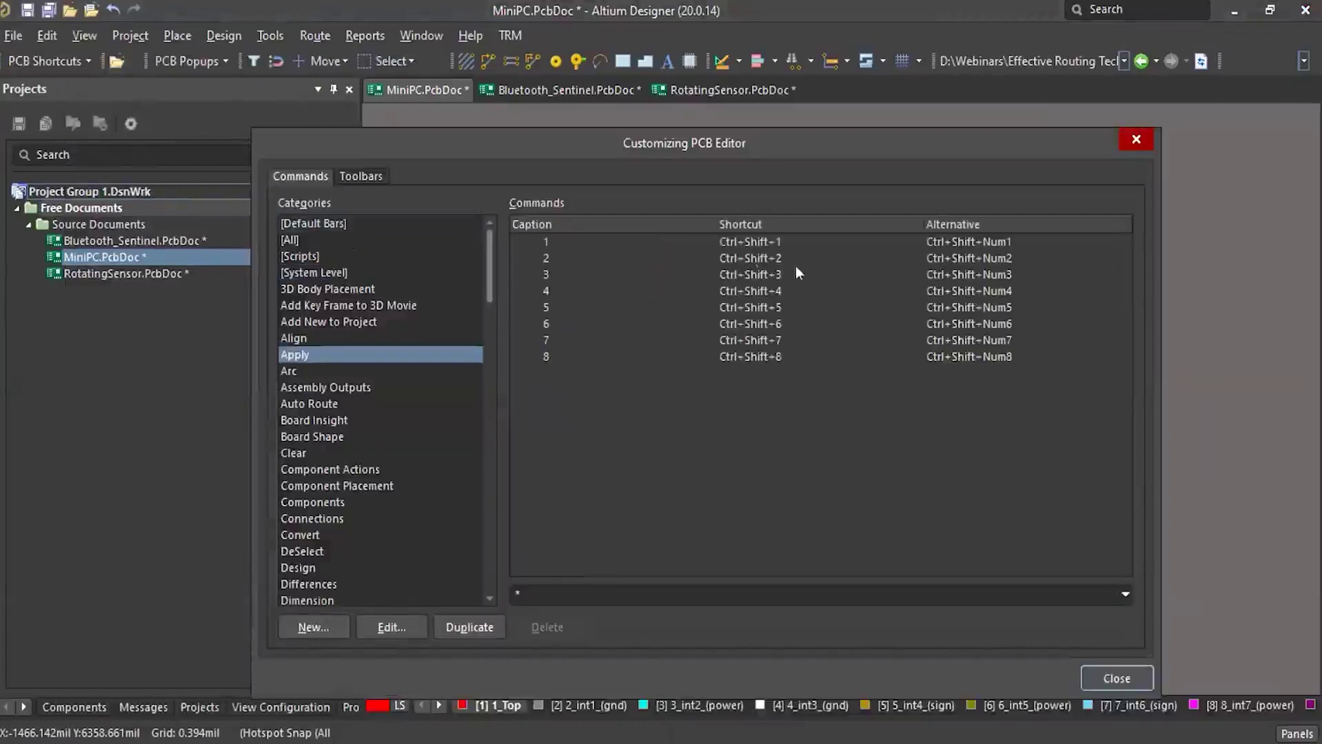
{"action": "left_click", "coordinate": [314, 420]}
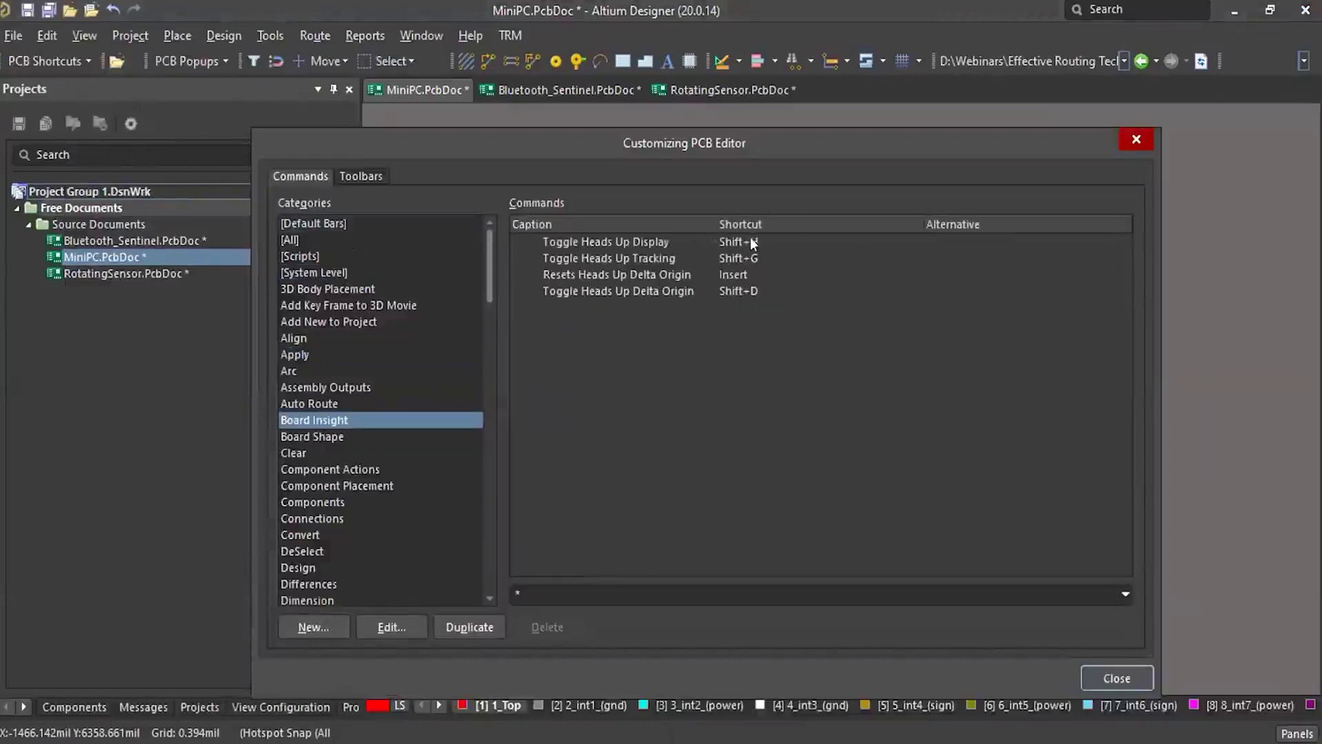
{"action": "left_click", "coordinate": [1132, 141]}
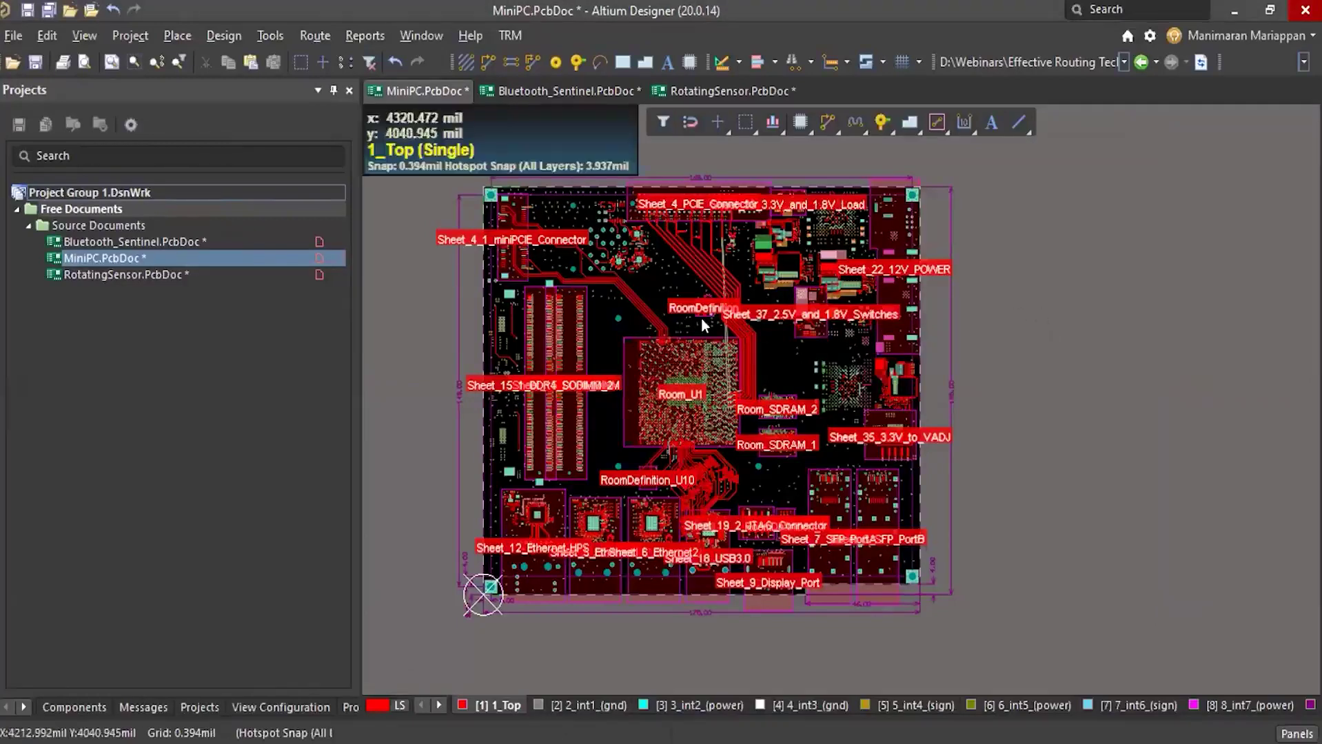
{"action": "scroll", "coordinate": [701, 318], "scroll_direction": "up", "scroll_amount": 3, "text": "ctrl"}
{"action": "scroll", "coordinate": [617, 331], "scroll_direction": "down", "scroll_amount": 3, "text": "ctrl"}
{"action": "scroll", "coordinate": [643, 302], "scroll_direction": "up", "scroll_amount": 1, "text": "ctrl"}
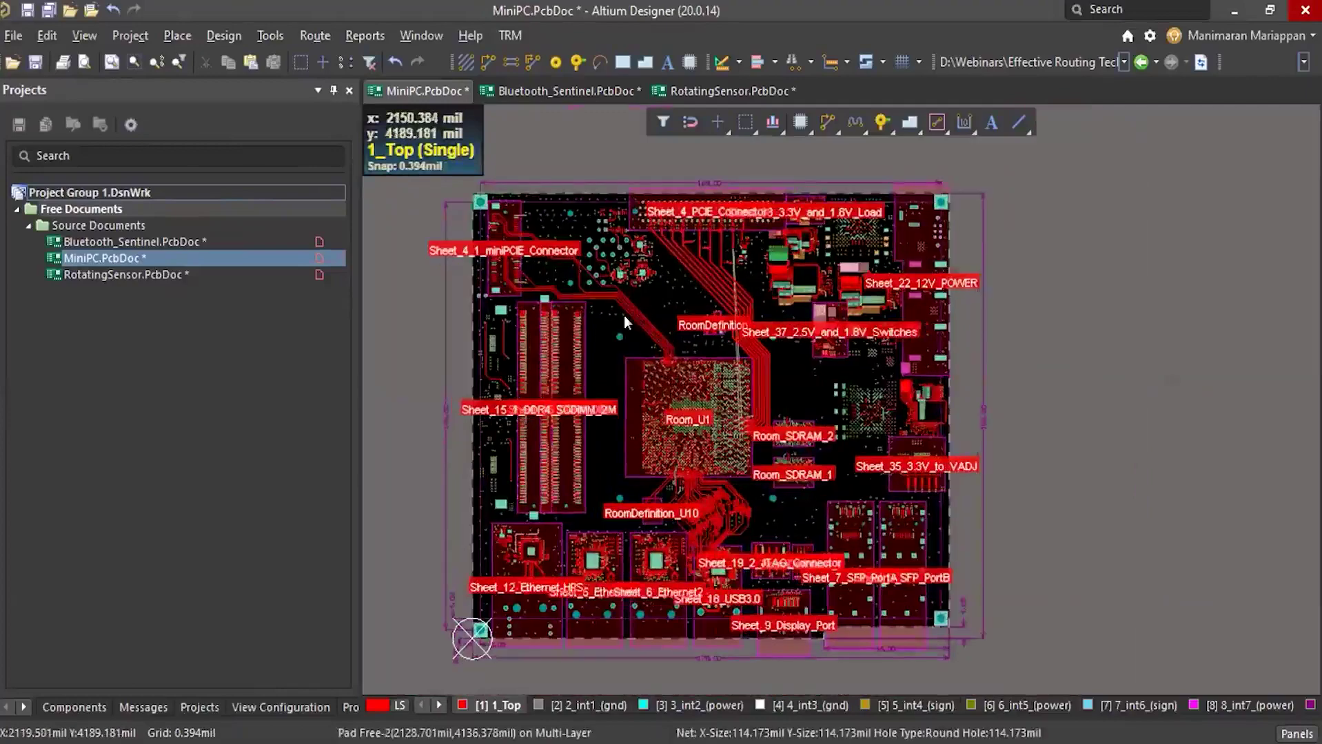
{"action": "scroll", "coordinate": [625, 321], "scroll_direction": "down", "scroll_amount": 1, "text": "ctrl"}
{"action": "scroll", "coordinate": [621, 283], "scroll_direction": "up", "scroll_amount": 2, "text": "ctrl"}
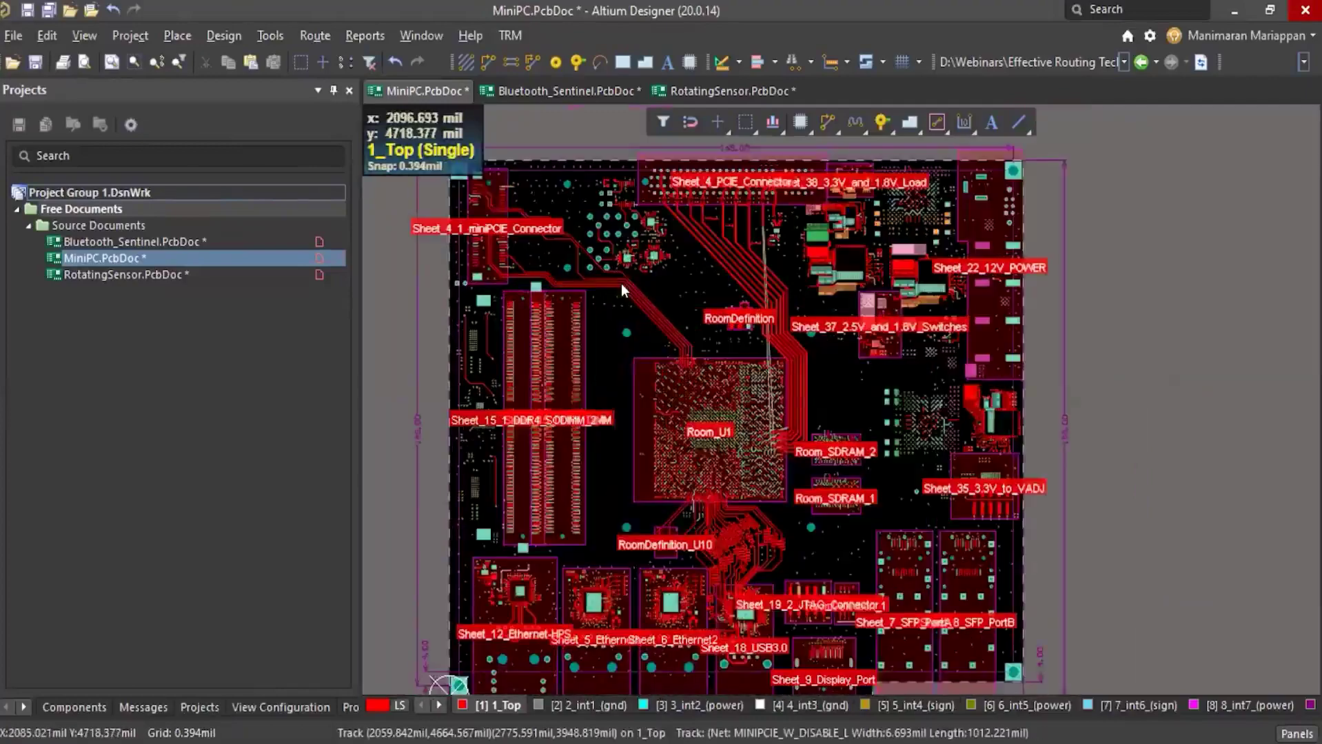
{"action": "scroll", "coordinate": [621, 285], "scroll_direction": "down", "scroll_amount": 3, "text": "ctrl"}
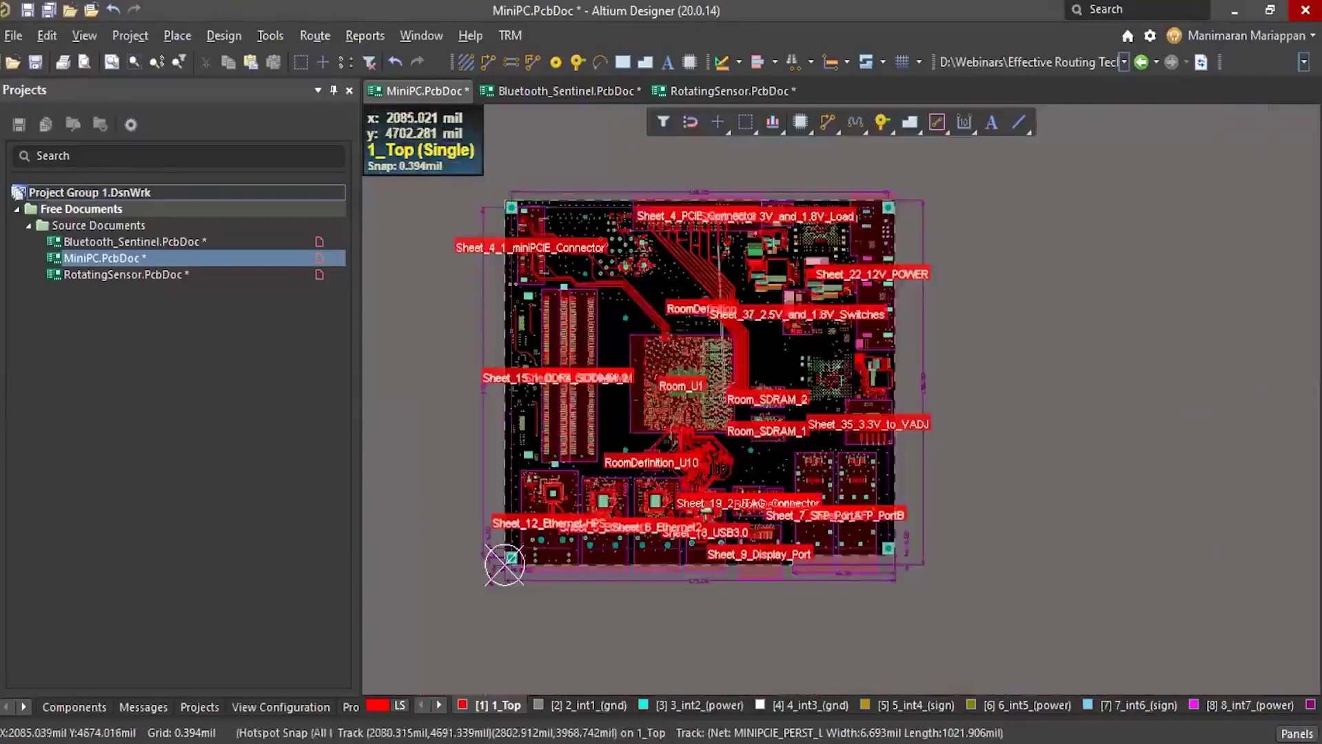
{"action": "scroll", "coordinate": [643, 343], "scroll_direction": "up", "scroll_amount": 2, "text": "ctrl"}
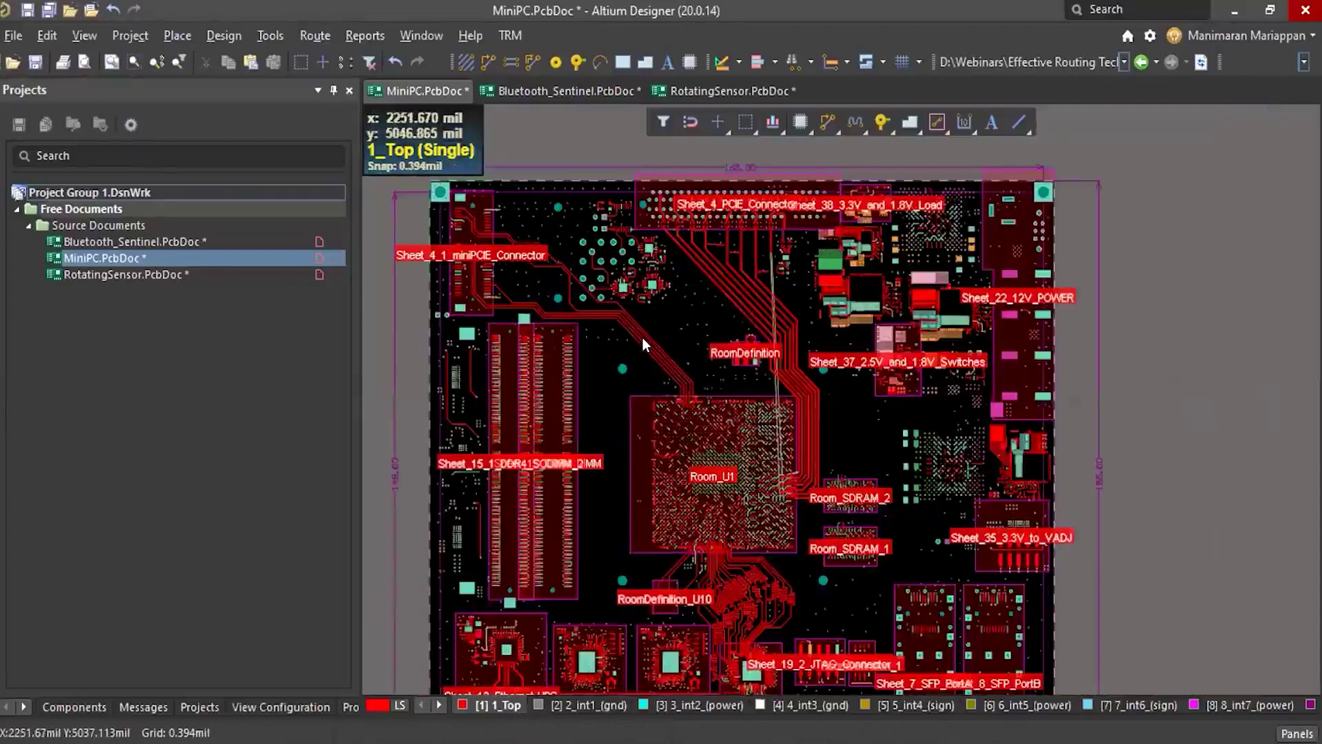
{"action": "scroll", "coordinate": [642, 339], "scroll_direction": "down", "scroll_amount": 1, "text": "ctrl"}
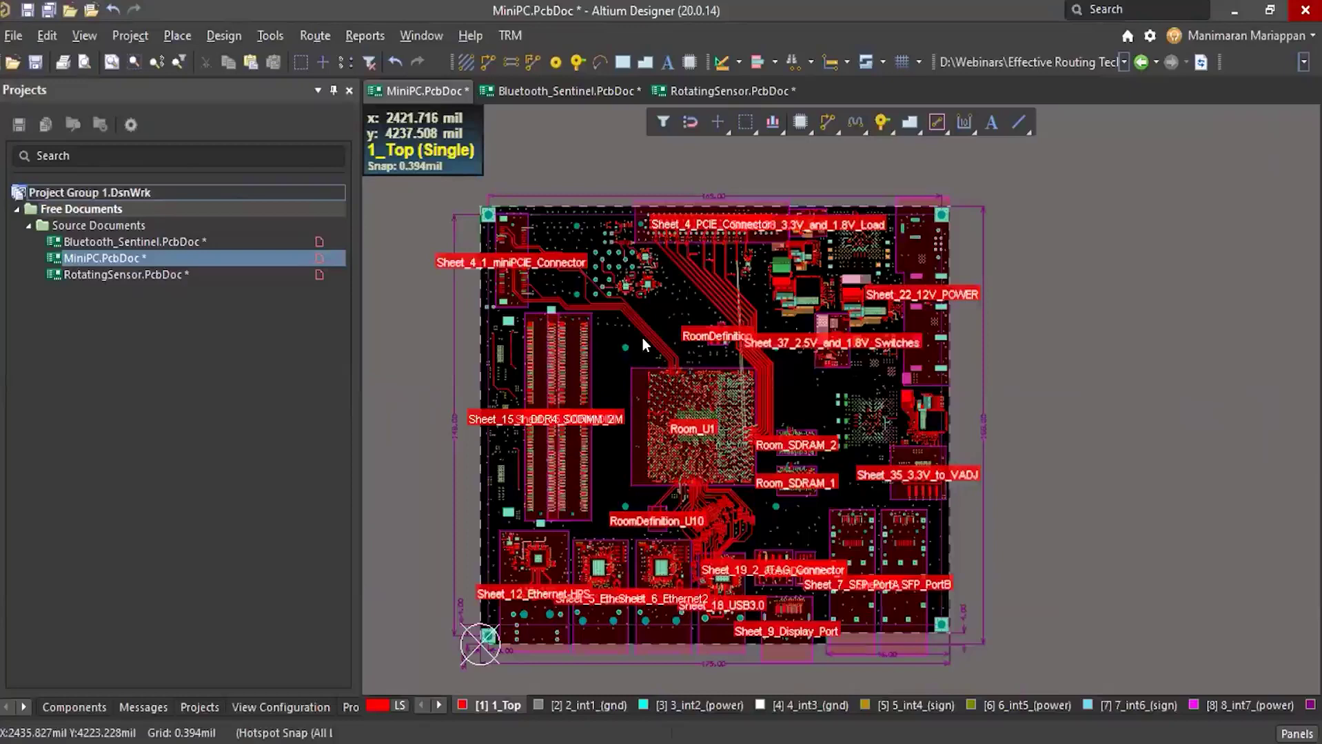
{"action": "scroll", "coordinate": [727, 413], "scroll_direction": "down", "scroll_amount": 3}
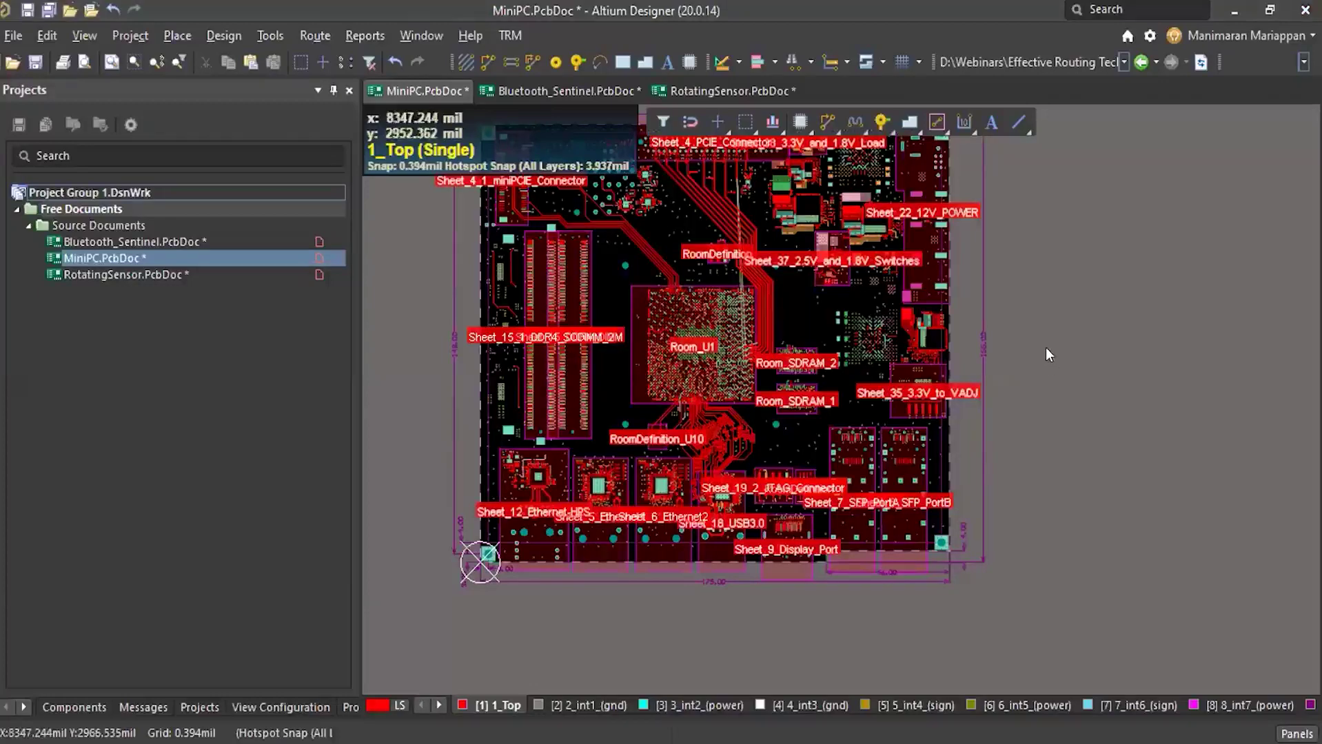
{"action": "scroll", "coordinate": [633, 386], "scroll_direction": "down", "scroll_amount": 4, "text": "ctrl"}
{"action": "scroll", "coordinate": [632, 378], "scroll_direction": "up", "scroll_amount": 1, "text": "ctrl"}
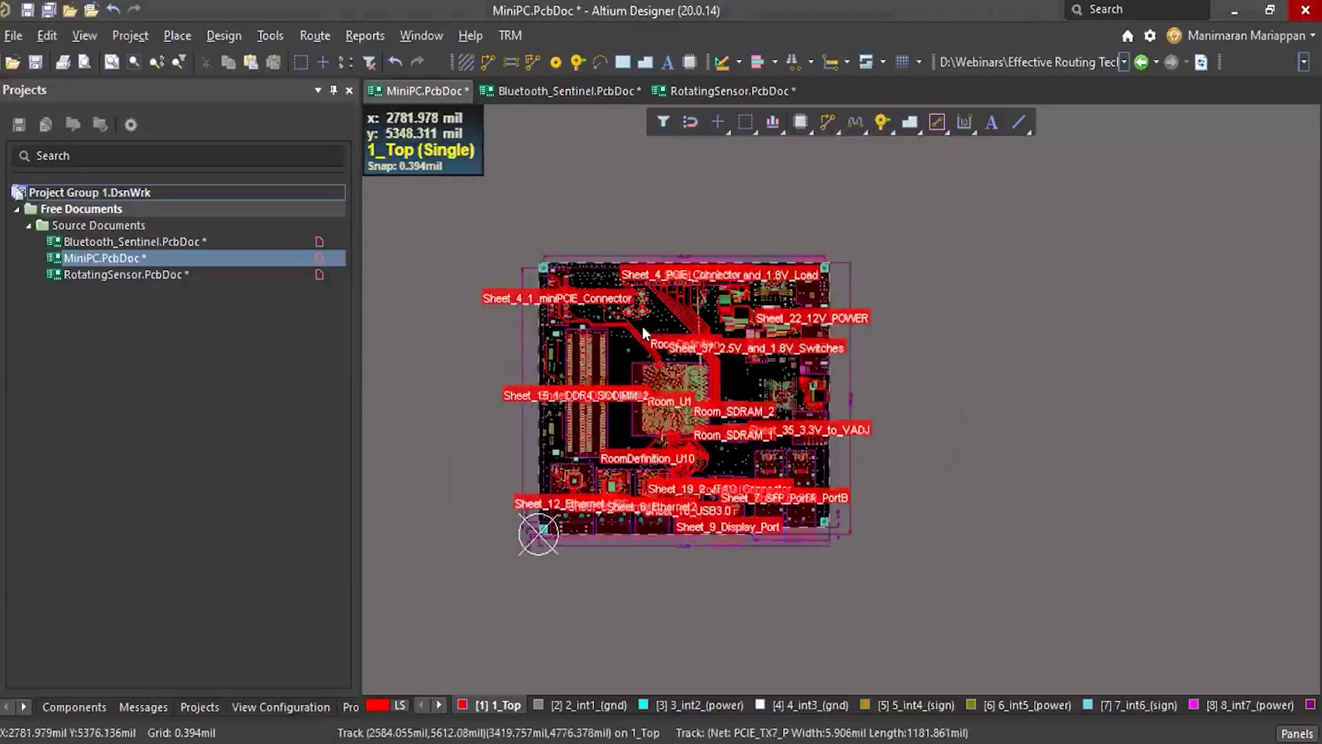
{"action": "scroll", "coordinate": [687, 268], "scroll_direction": "up", "scroll_amount": 2, "text": "ctrl"}
{"action": "scroll", "coordinate": [652, 376], "scroll_direction": "up", "scroll_amount": 2, "text": "ctrl"}
{"action": "scroll", "coordinate": [703, 286], "scroll_direction": "down", "scroll_amount": 4, "text": "ctrl"}
{"action": "scroll", "coordinate": [713, 313], "scroll_direction": "up", "scroll_amount": 2, "text": "ctrl"}
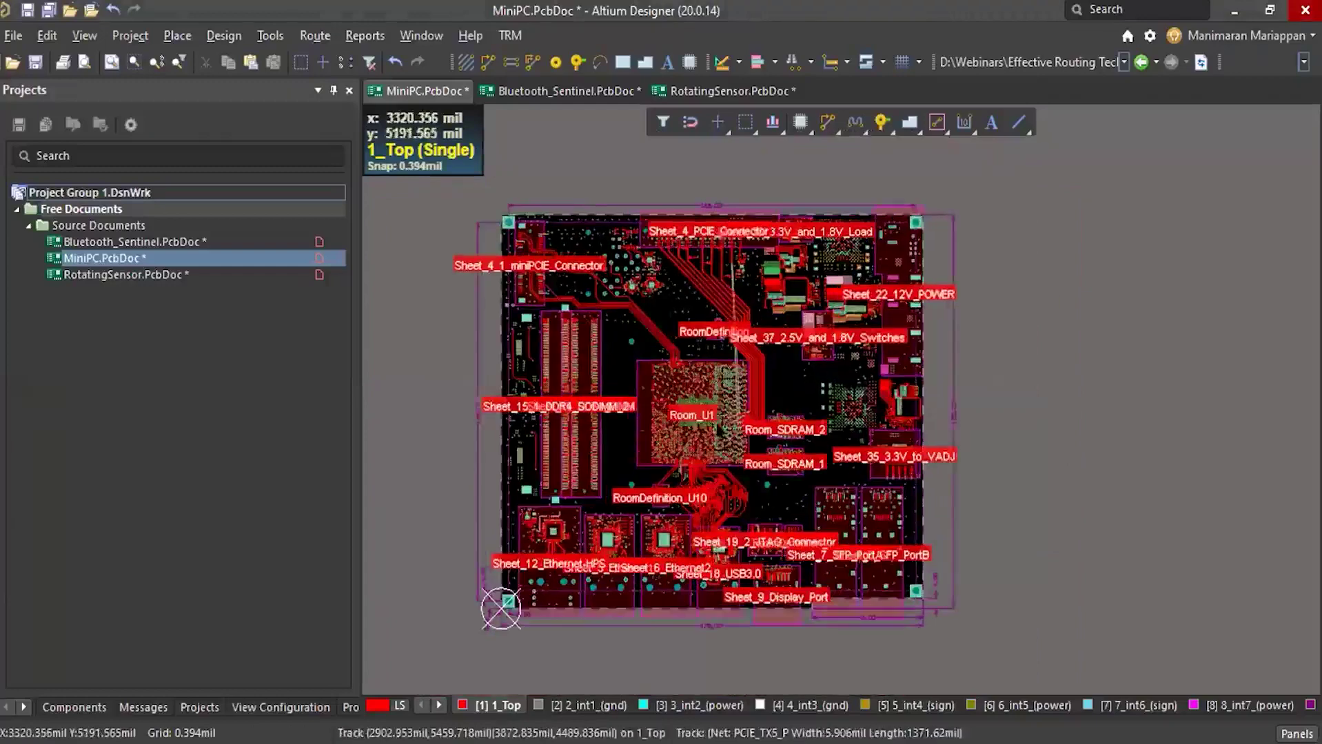
{"action": "scroll", "coordinate": [735, 381], "scroll_direction": "down", "scroll_amount": 3, "text": "ctrl"}
{"action": "scroll", "coordinate": [741, 394], "scroll_direction": "up", "scroll_amount": 3, "text": "ctrl"}
{"action": "scroll", "coordinate": [728, 360], "scroll_direction": "up", "scroll_amount": 3, "text": "ctrl"}
{"action": "scroll", "coordinate": [740, 354], "scroll_direction": "down", "scroll_amount": 2, "text": "ctrl"}
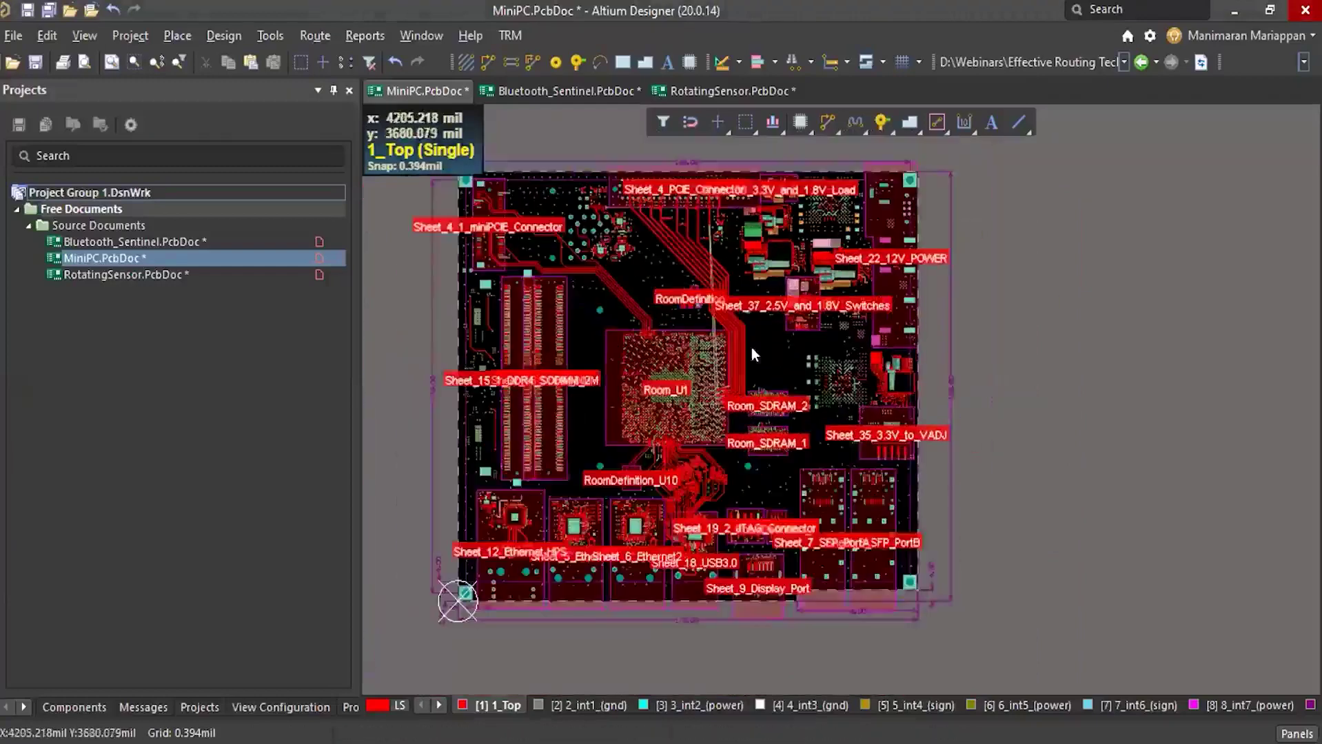
{"action": "scroll", "coordinate": [683, 296], "scroll_direction": "up", "scroll_amount": 1, "text": "ctrl"}
{"action": "scroll", "coordinate": [1009, 282], "scroll_direction": "down", "scroll_amount": 1, "text": "ctrl"}
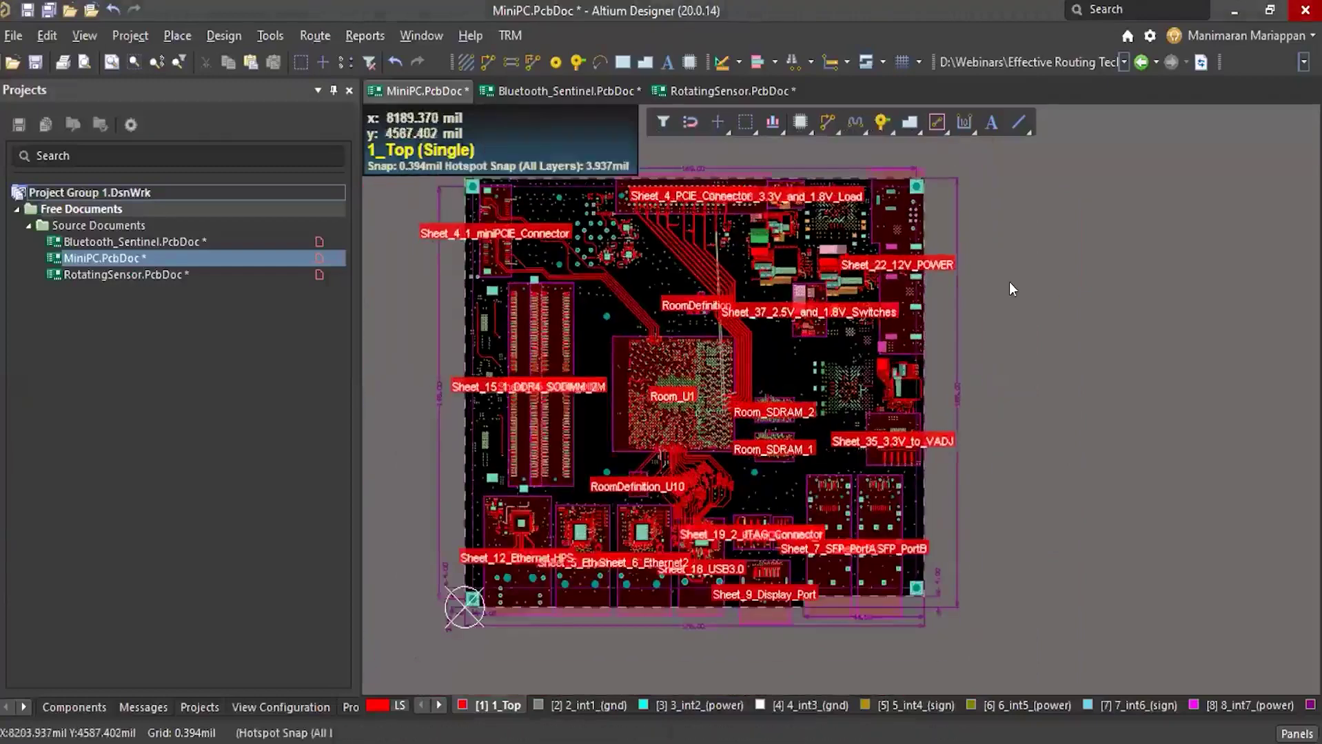